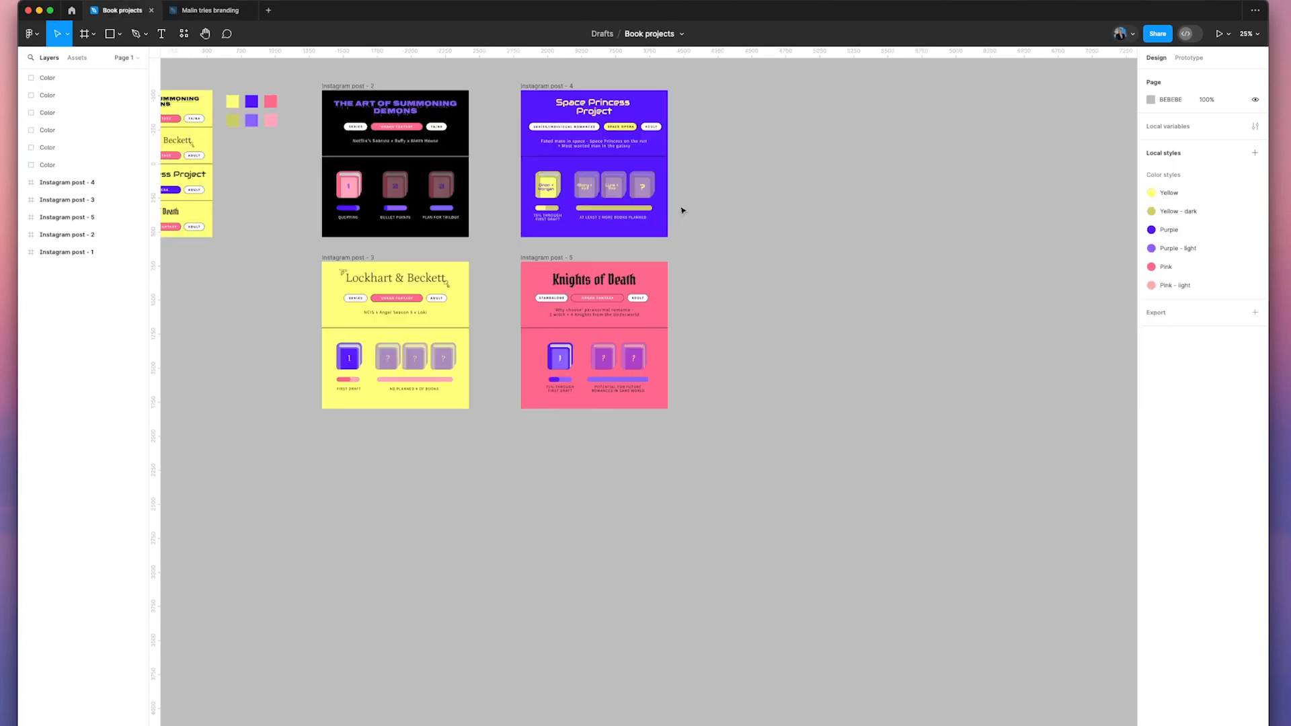
# Step: Examine the project overview post and its colour swatches on the Book projects canvas at 50% zoom
pyautogui.hscroll(-6, 683, 210)
pyautogui.scroll(2, 683, 211)
pyautogui.hscroll(1, 683, 210)
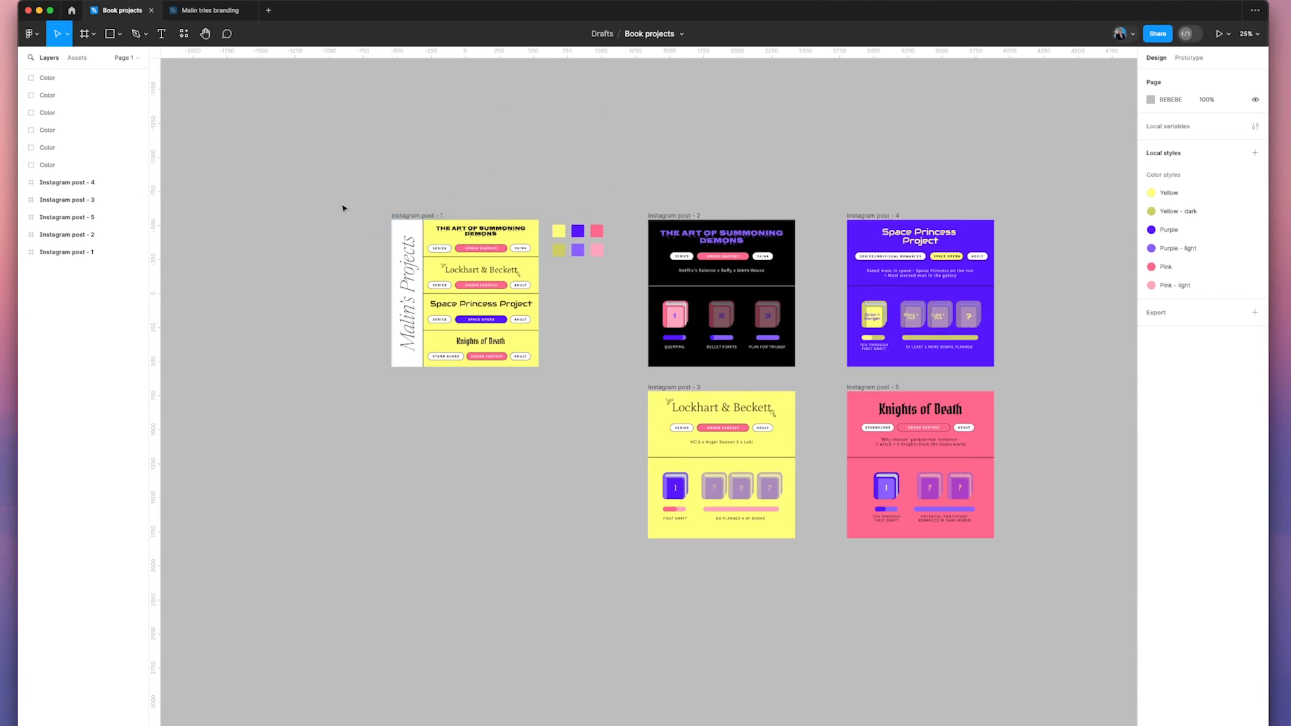
pyautogui.press('super+plus')
pyautogui.scroll(3, 343, 209)
pyautogui.hscroll(-3, 343, 209)
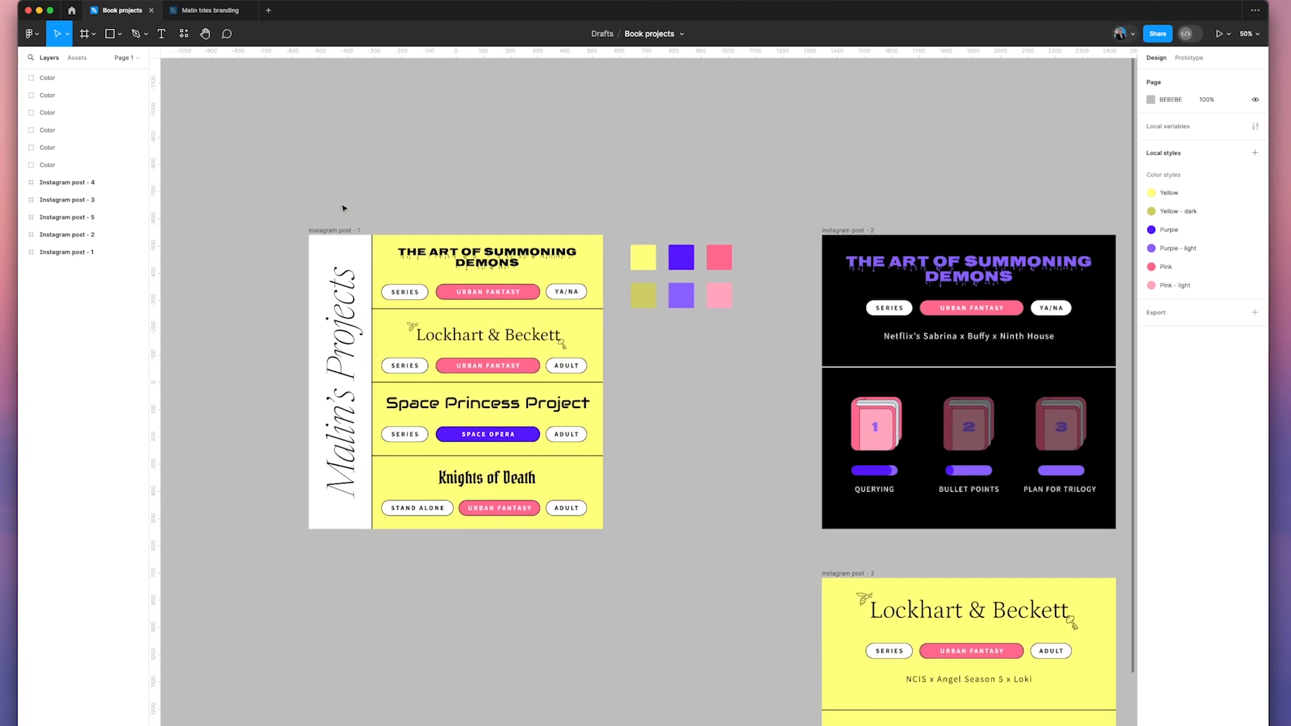
pyautogui.hscroll(-3, 343, 209)
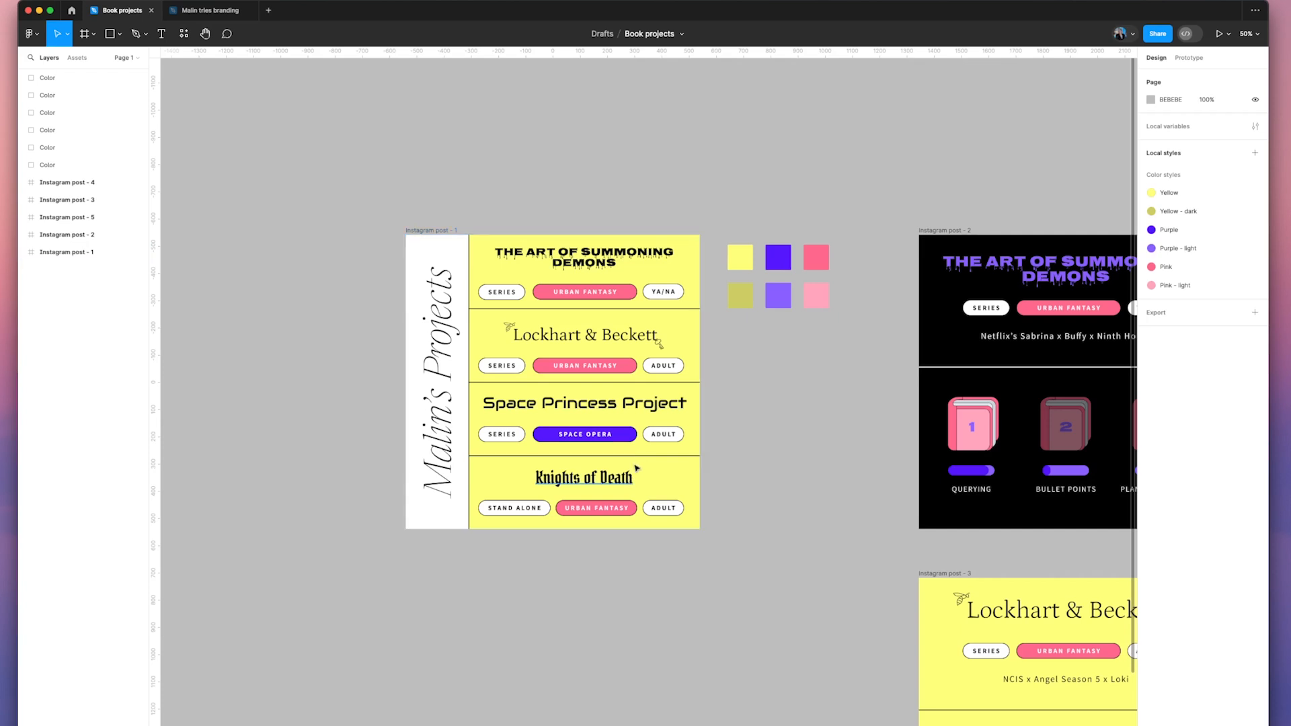
# Step: Examine the four individual book project posts, from The Art of Summoning Demons to Knights of Death
pyautogui.hscroll(15, 743, 440)
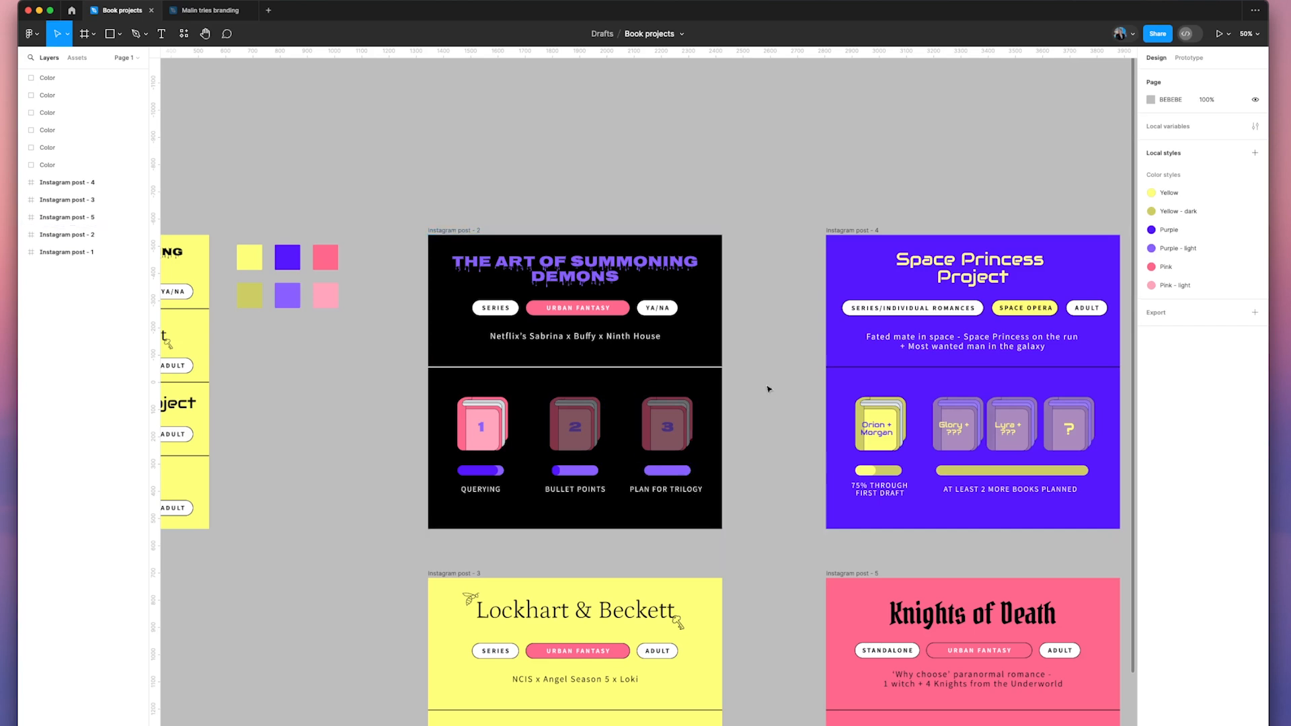
pyautogui.hscroll(2, 753, 378)
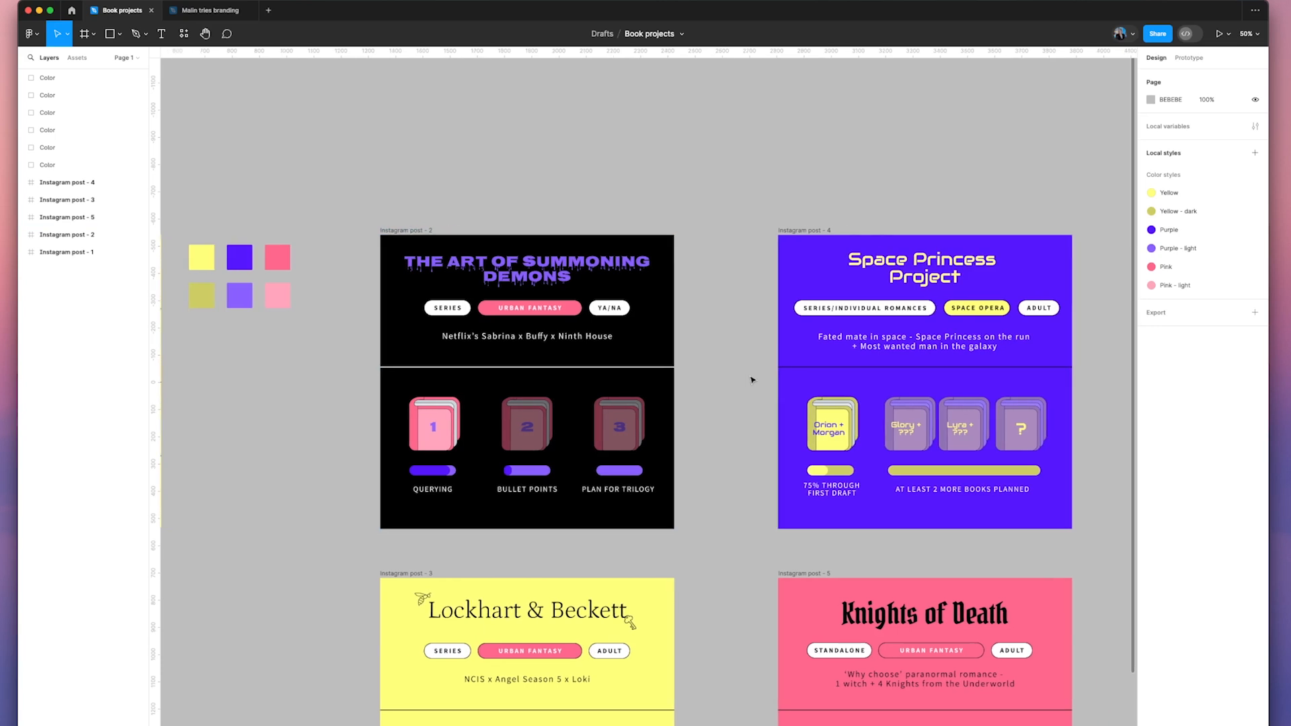
pyautogui.scroll(-3, 679, 356)
pyautogui.scroll(1, 627, 332)
pyautogui.hscroll(-1, 628, 332)
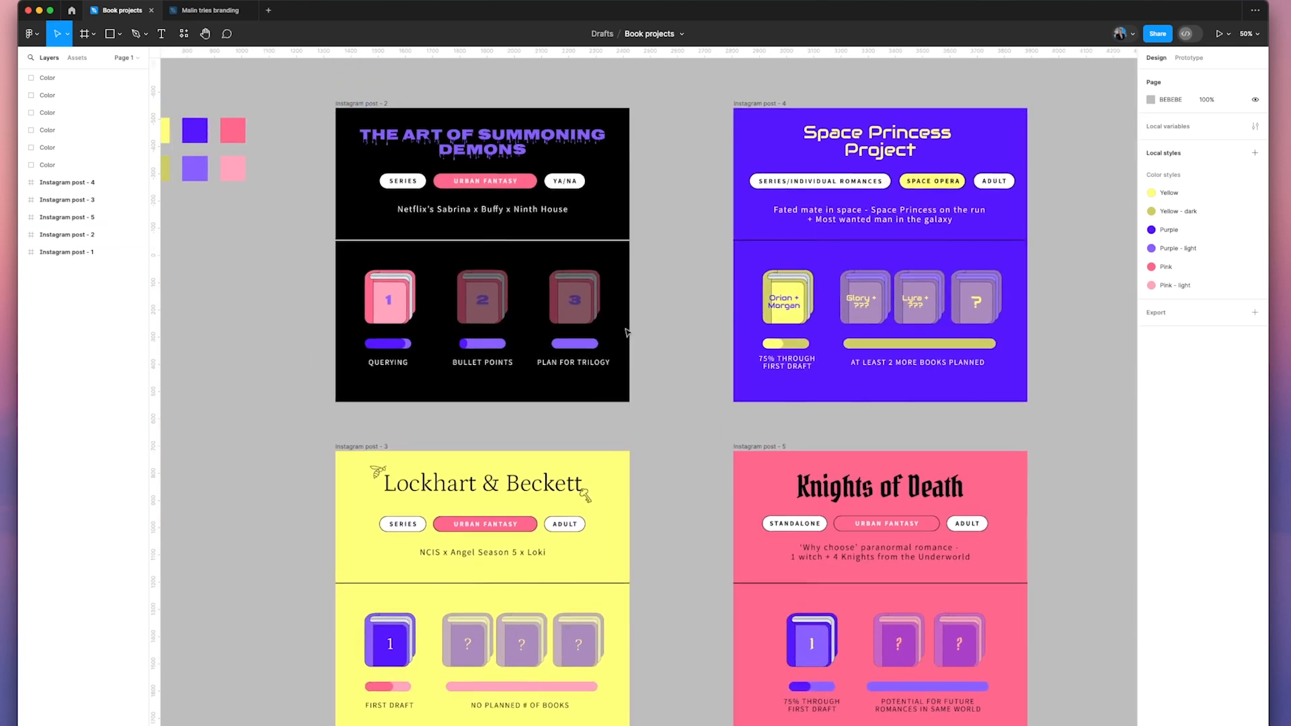
# Step: Switch to the branding file and examine the "meet the writer" and "my roots" Instagram posts up close
pyautogui.click(210, 10)
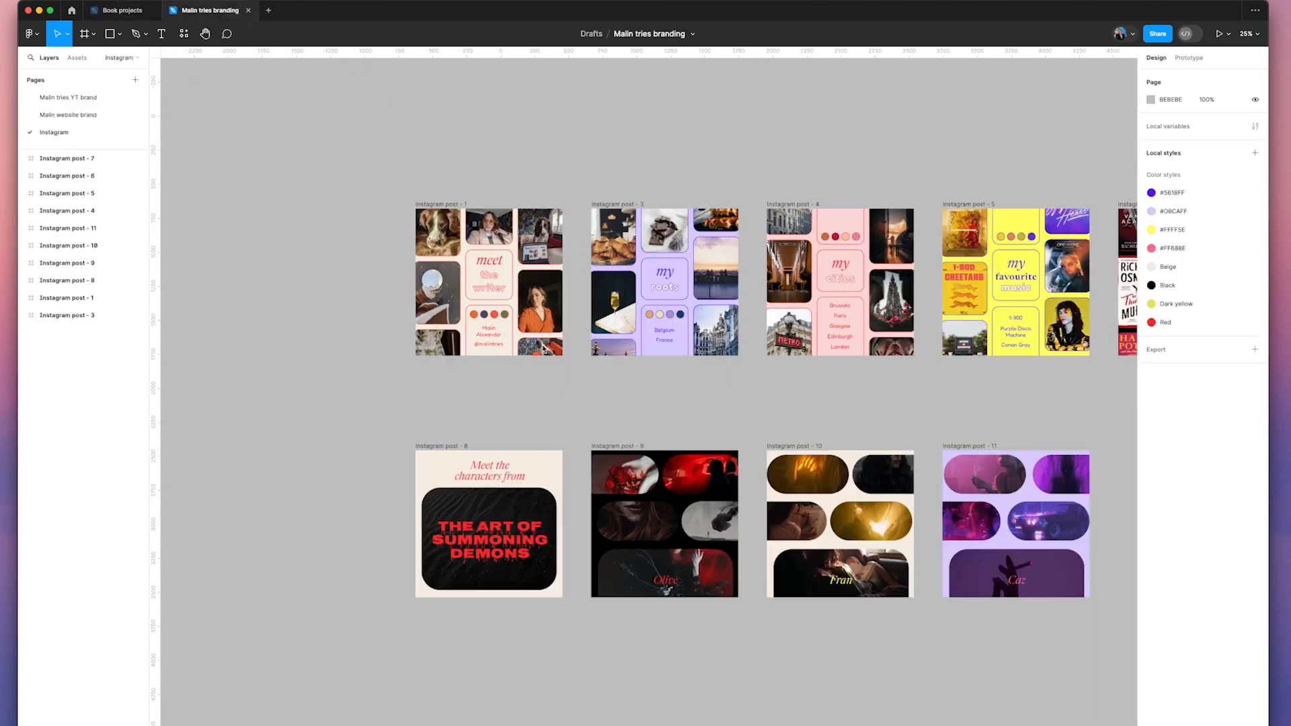
pyautogui.moveTo(376, 257); pyautogui.dragTo(579, 463)
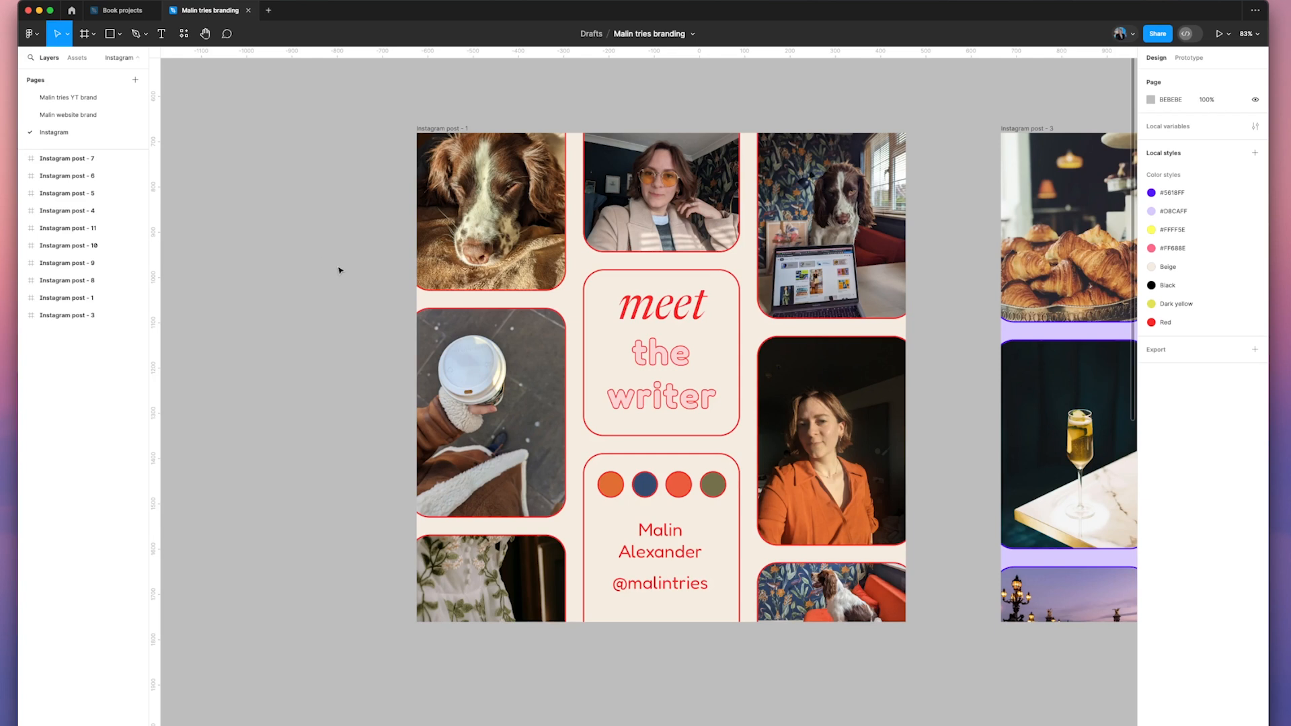
pyautogui.hscroll(10, 340, 271)
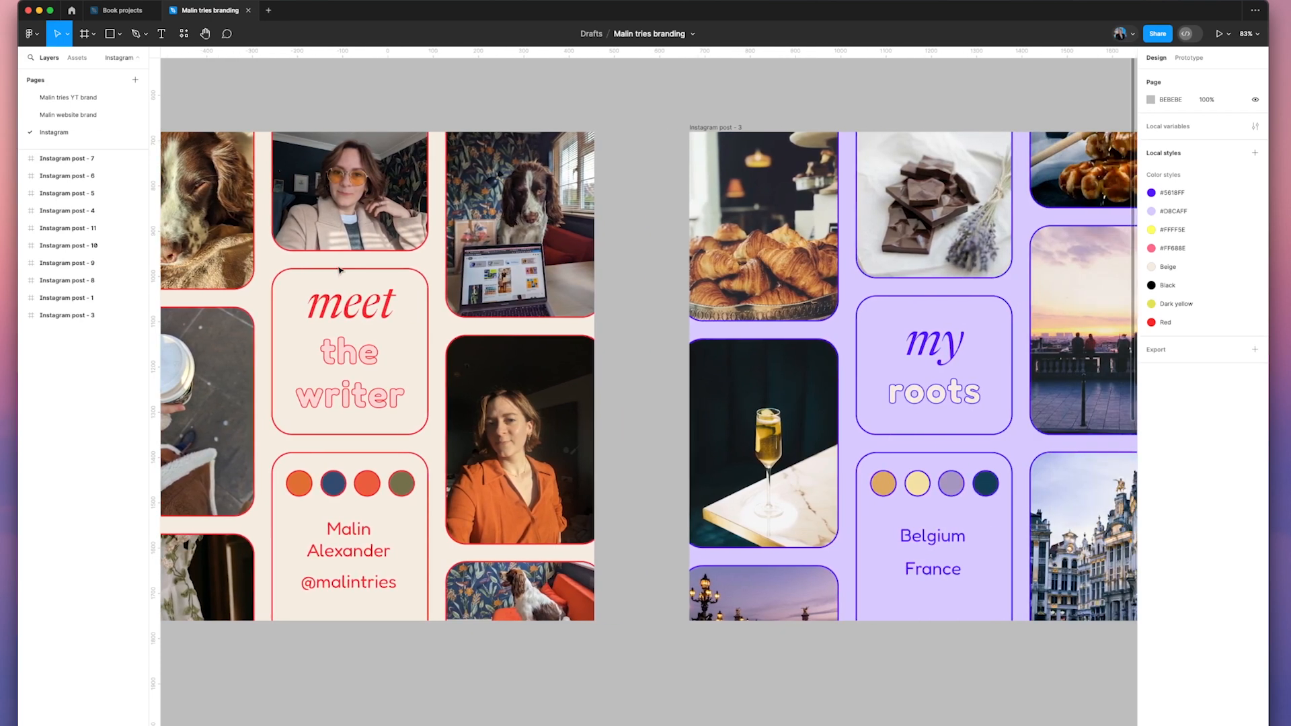
pyautogui.hscroll(4, 340, 270)
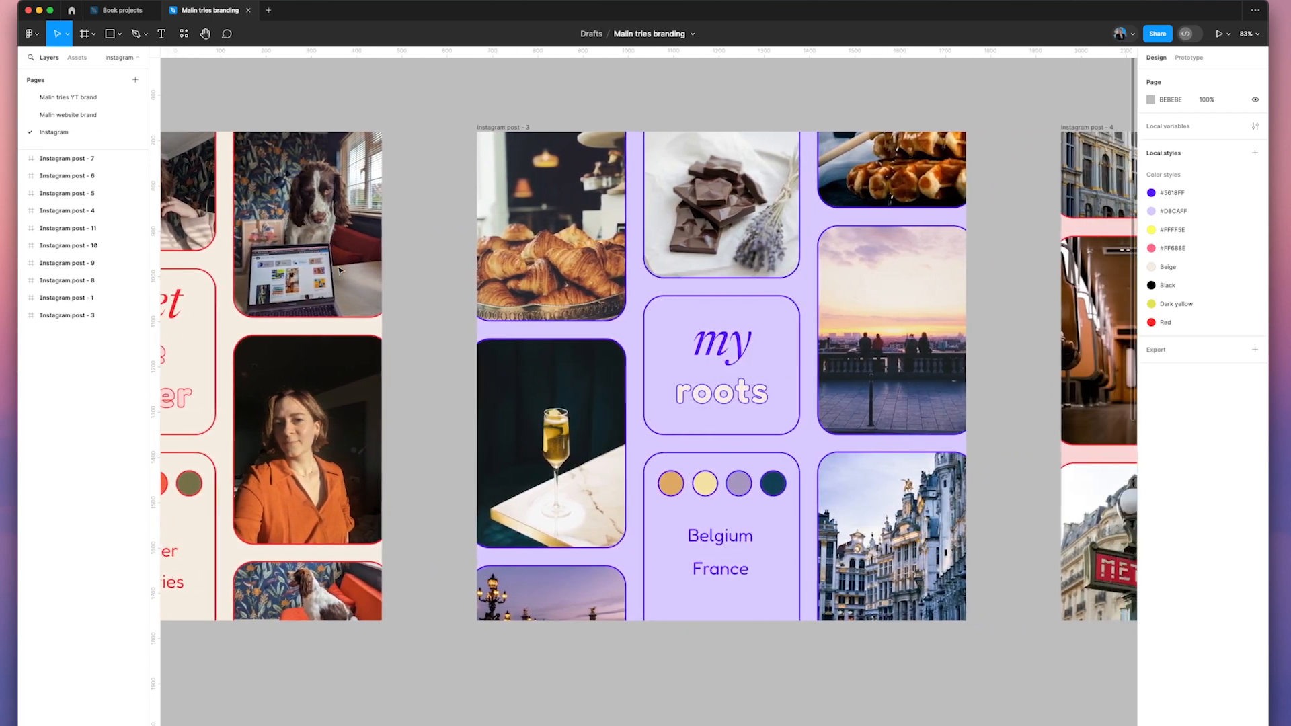
pyautogui.hscroll(1, 340, 270)
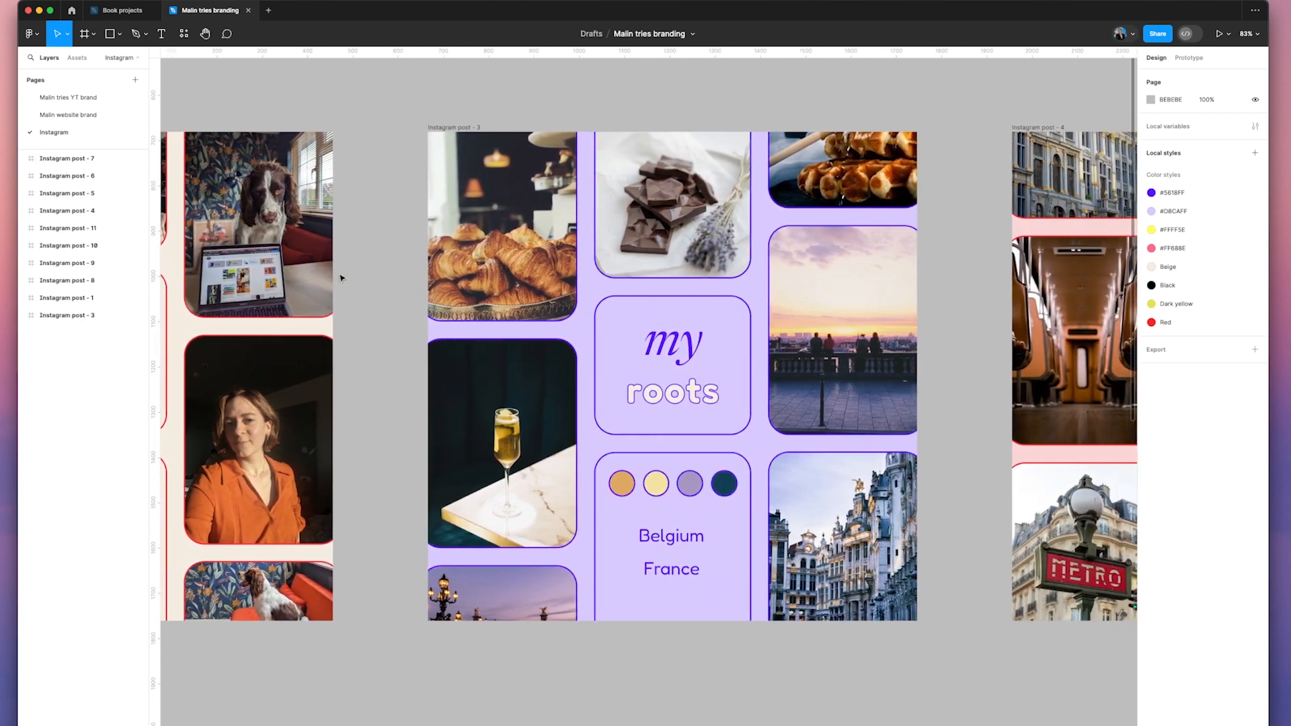
# Step: Examine the remaining Instagram posts in the row: "my cities", "my favourite music", "my favourite books" and "my writing"
pyautogui.hscroll(8, 342, 278)
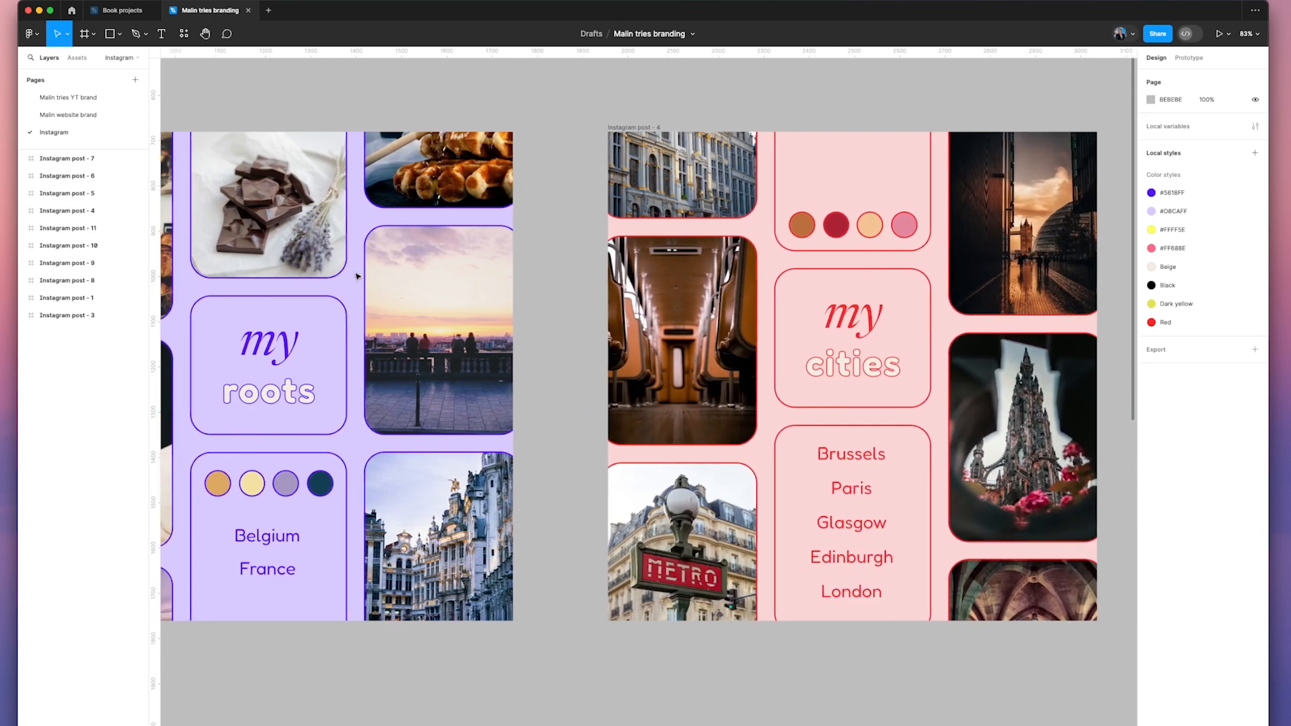
pyautogui.hscroll(1, 357, 276)
pyautogui.hscroll(14, 357, 276)
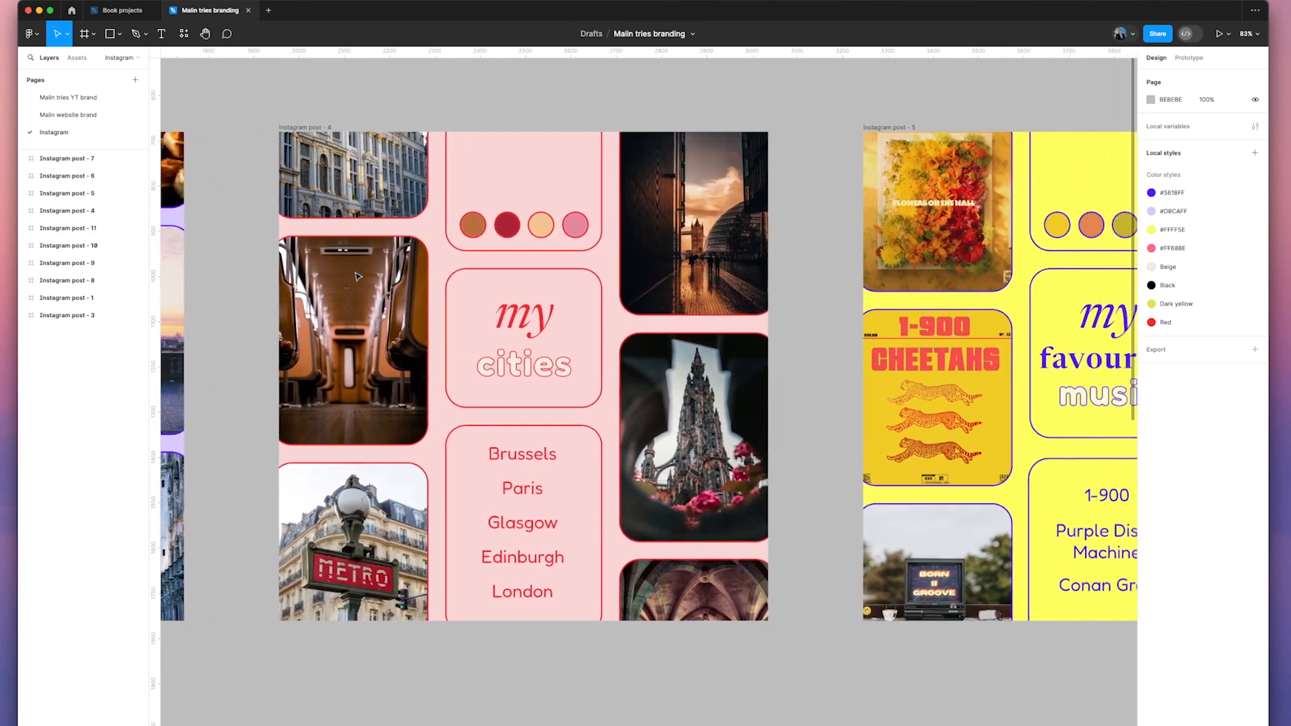
pyautogui.hscroll(1, 357, 275)
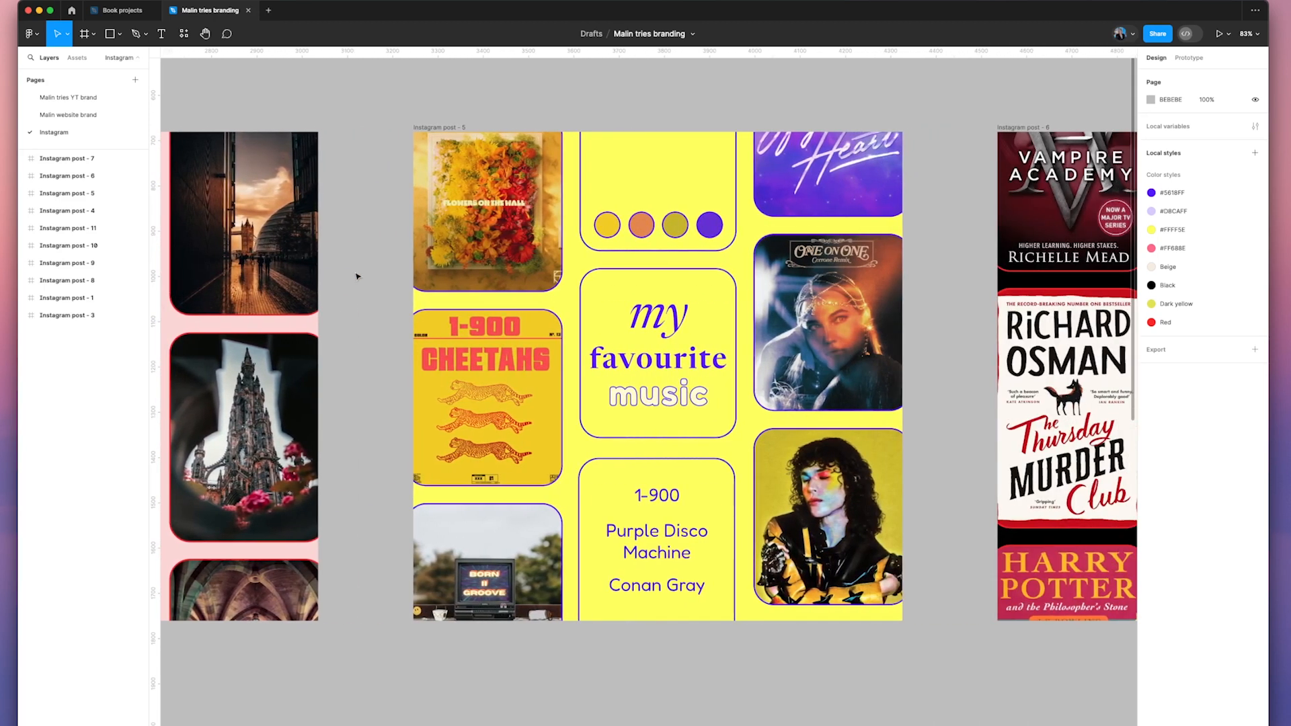
pyautogui.hscroll(7, 357, 276)
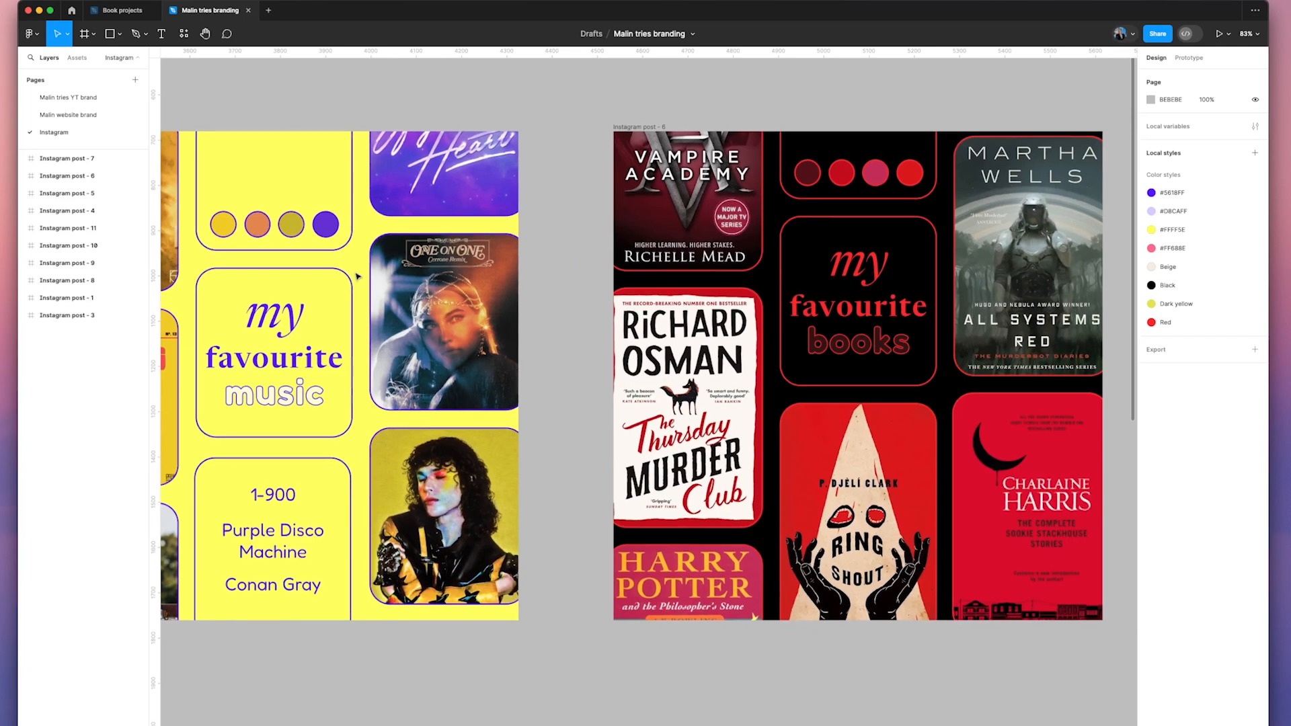
pyautogui.hscroll(3, 357, 276)
pyautogui.hscroll(11, 357, 276)
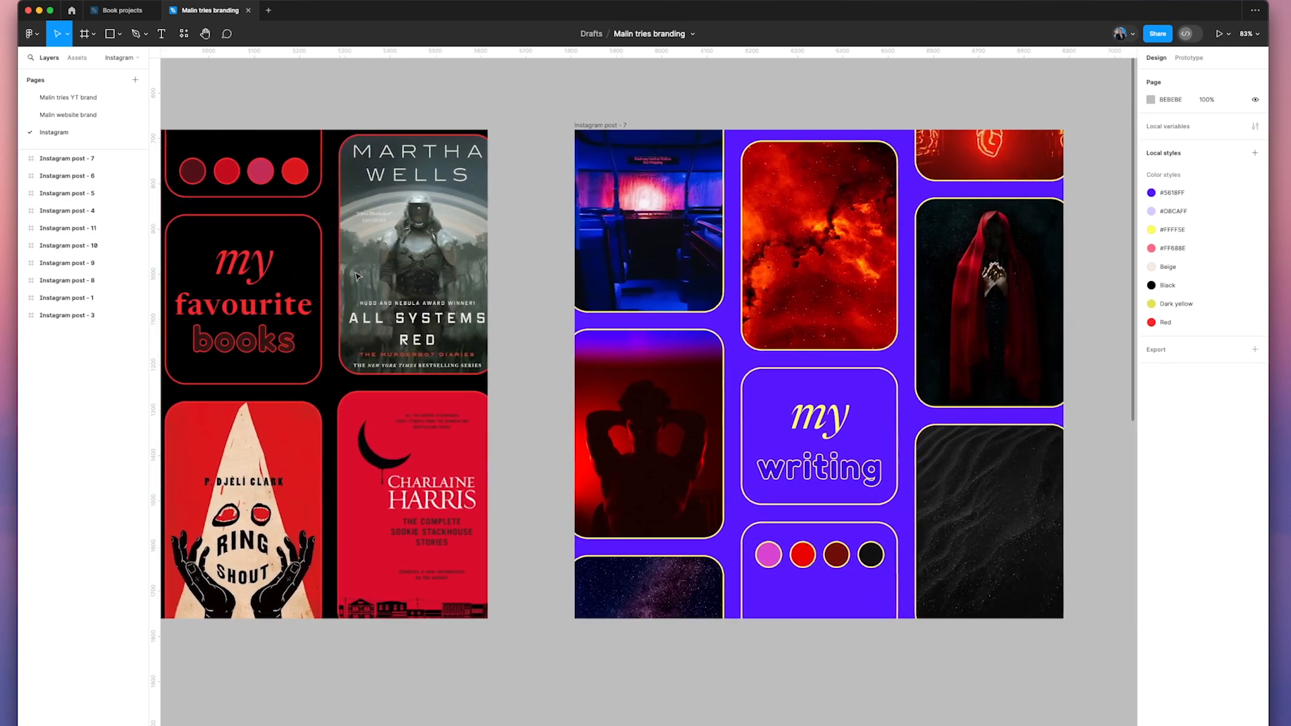
pyautogui.hscroll(2, 359, 276)
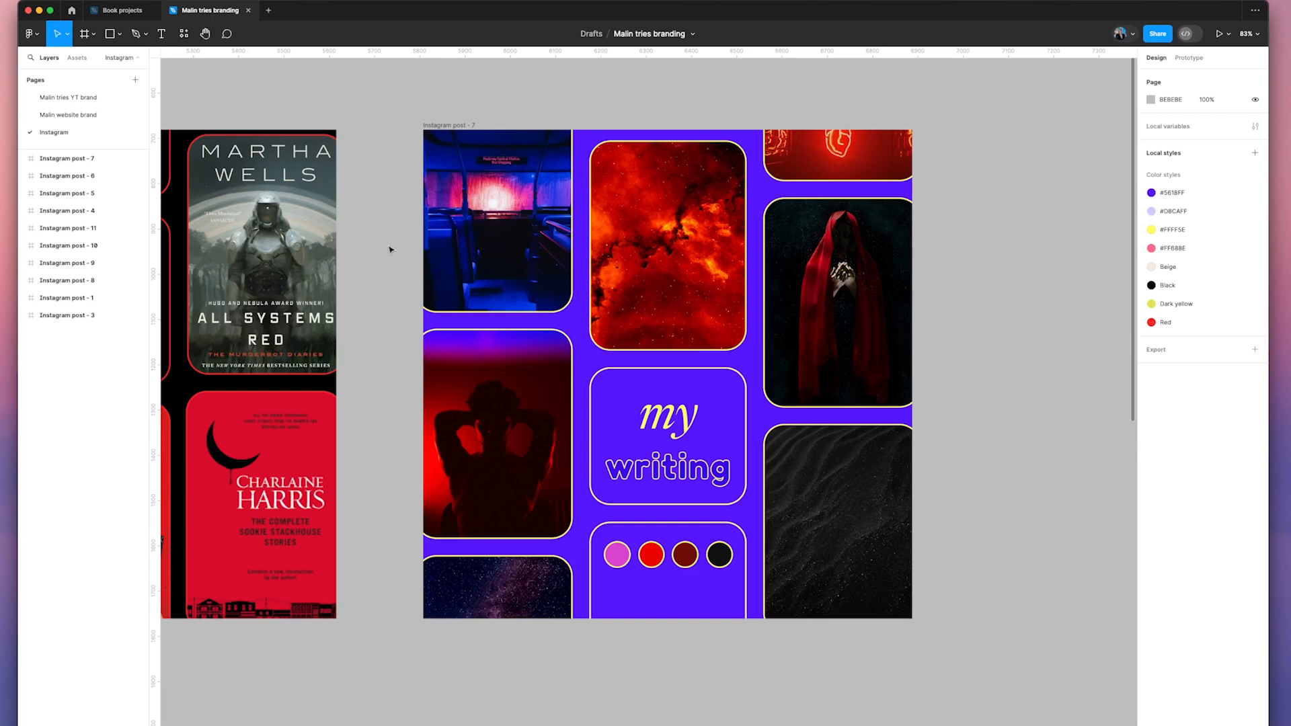
# Step: Go back along the row of Instagram posts to the "meet the writer" post
pyautogui.hscroll(-20, 391, 249)
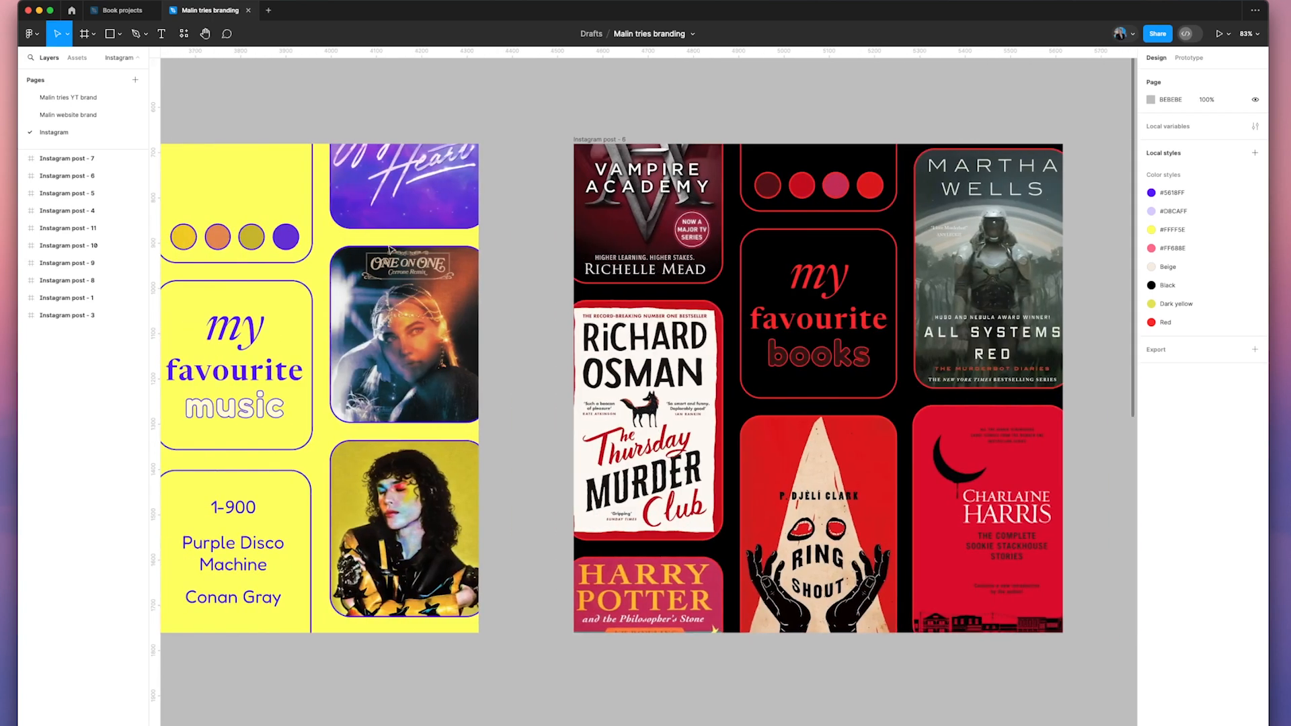
pyautogui.hscroll(-20, 390, 249)
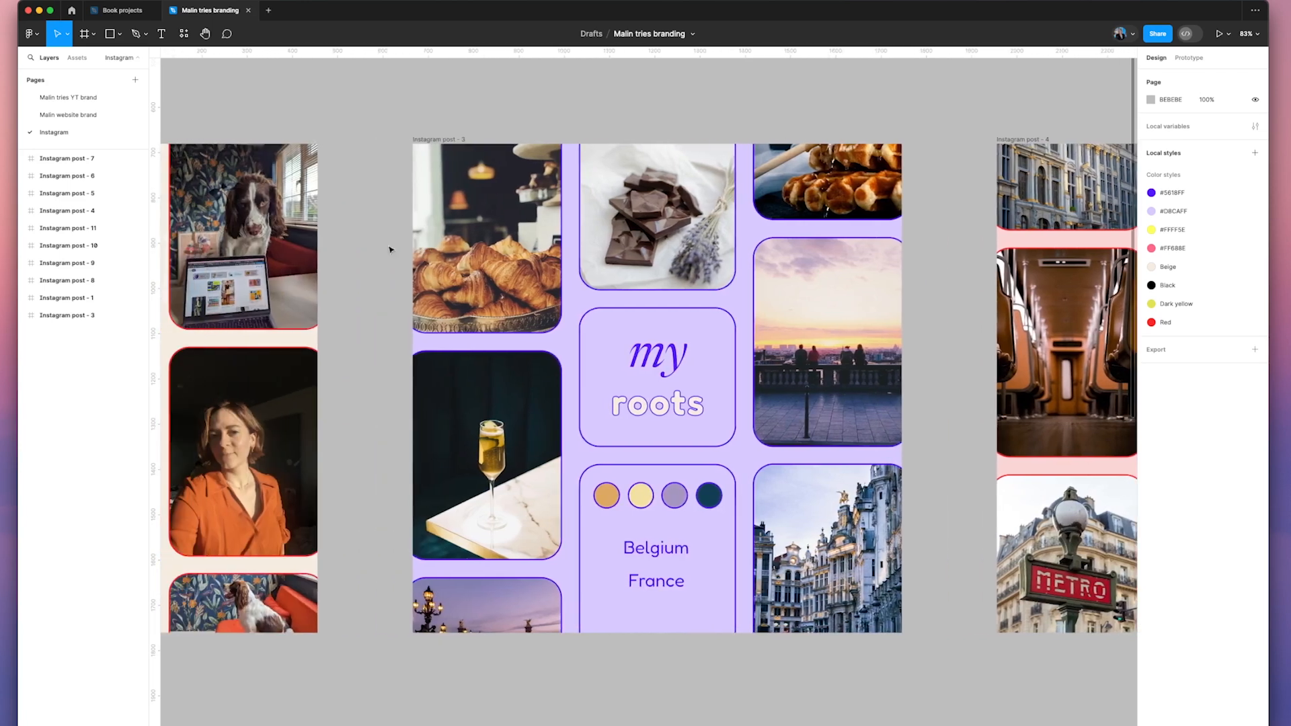
pyautogui.hscroll(-3, 390, 249)
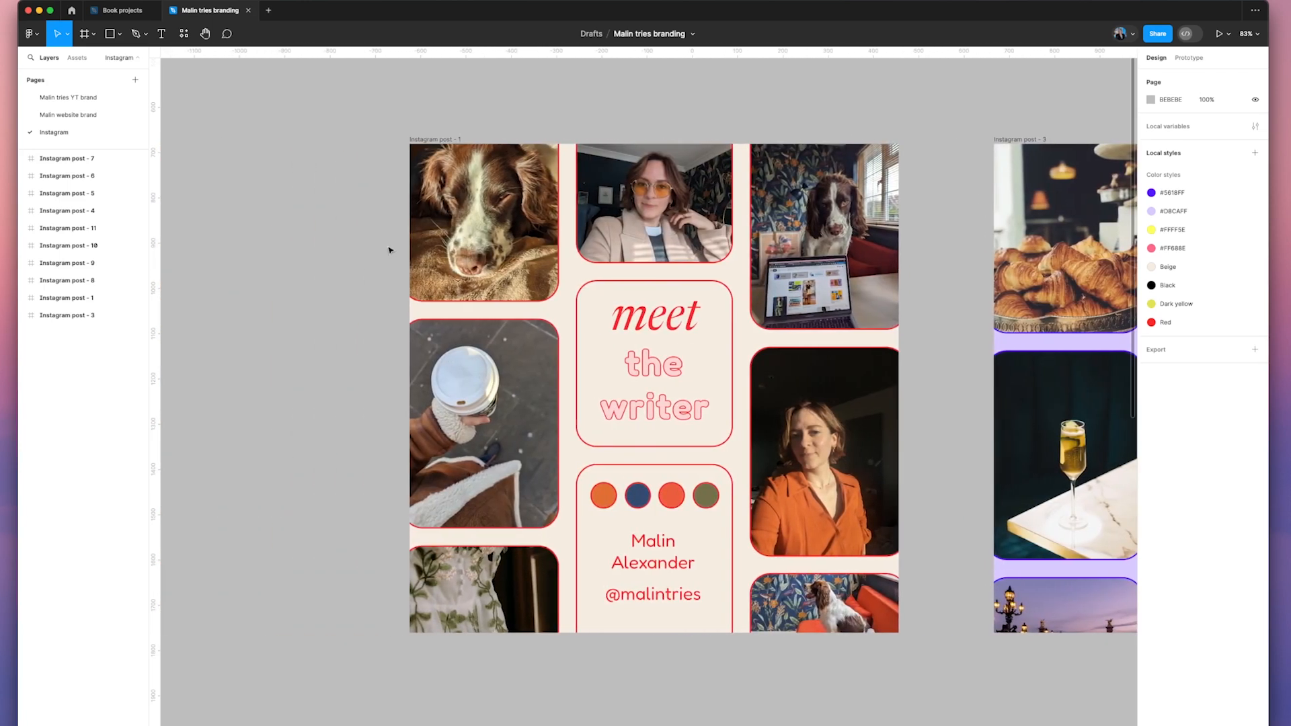
# Step: Open the YT brand page and examine the hand-drawn logo and the three colour circles
pyautogui.click(56, 98)
pyautogui.scroll(3, 384, 174)
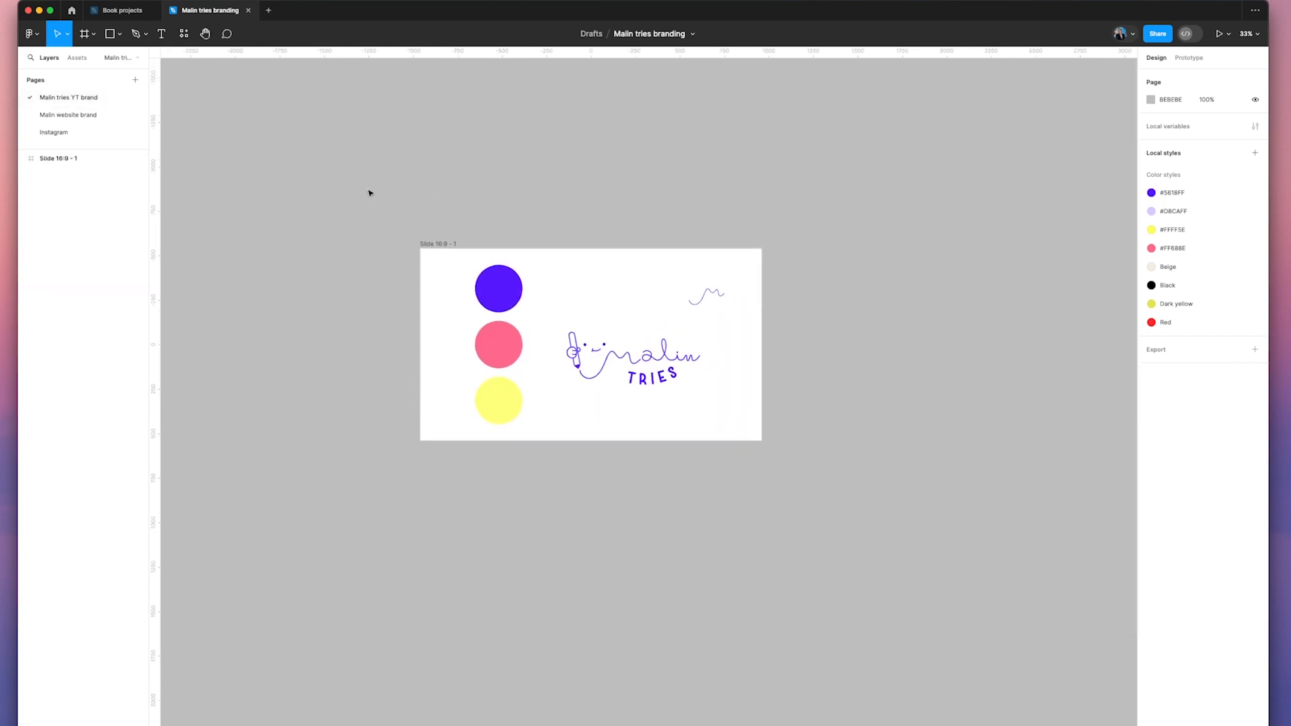
pyautogui.hscroll(-3, 369, 193)
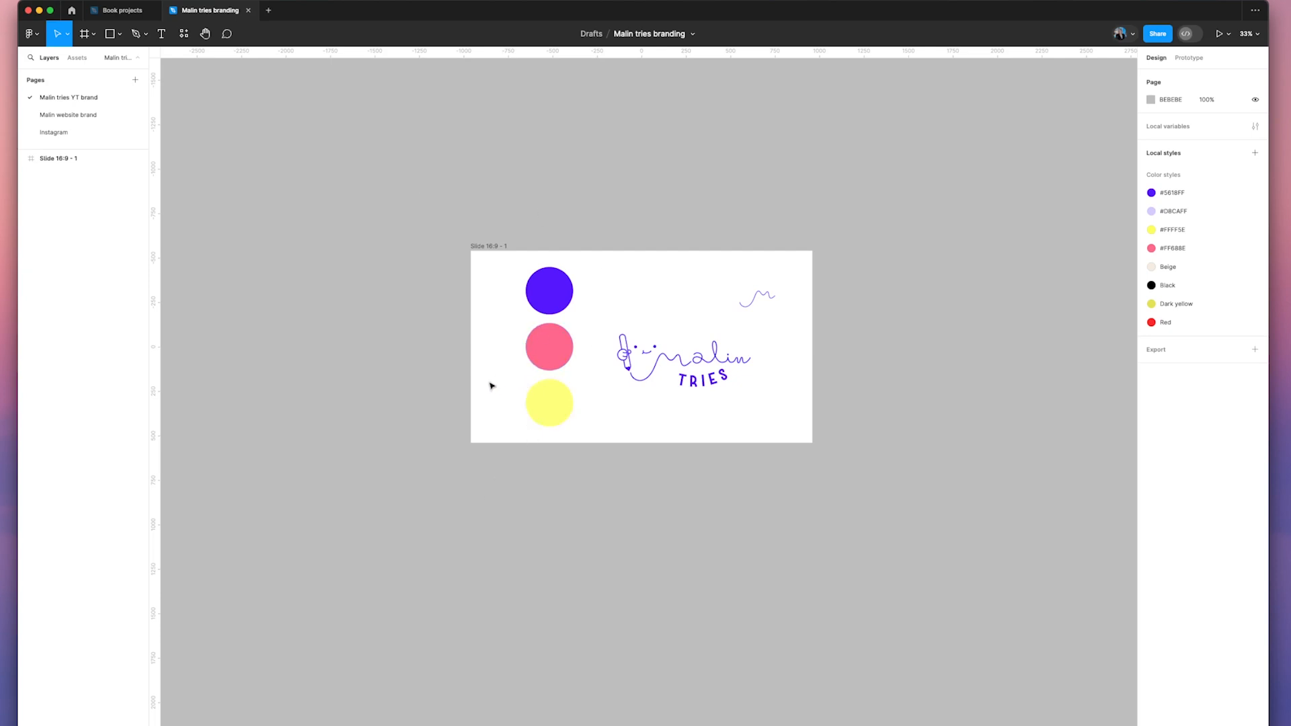
pyautogui.moveTo(611, 331); pyautogui.dragTo(798, 430)
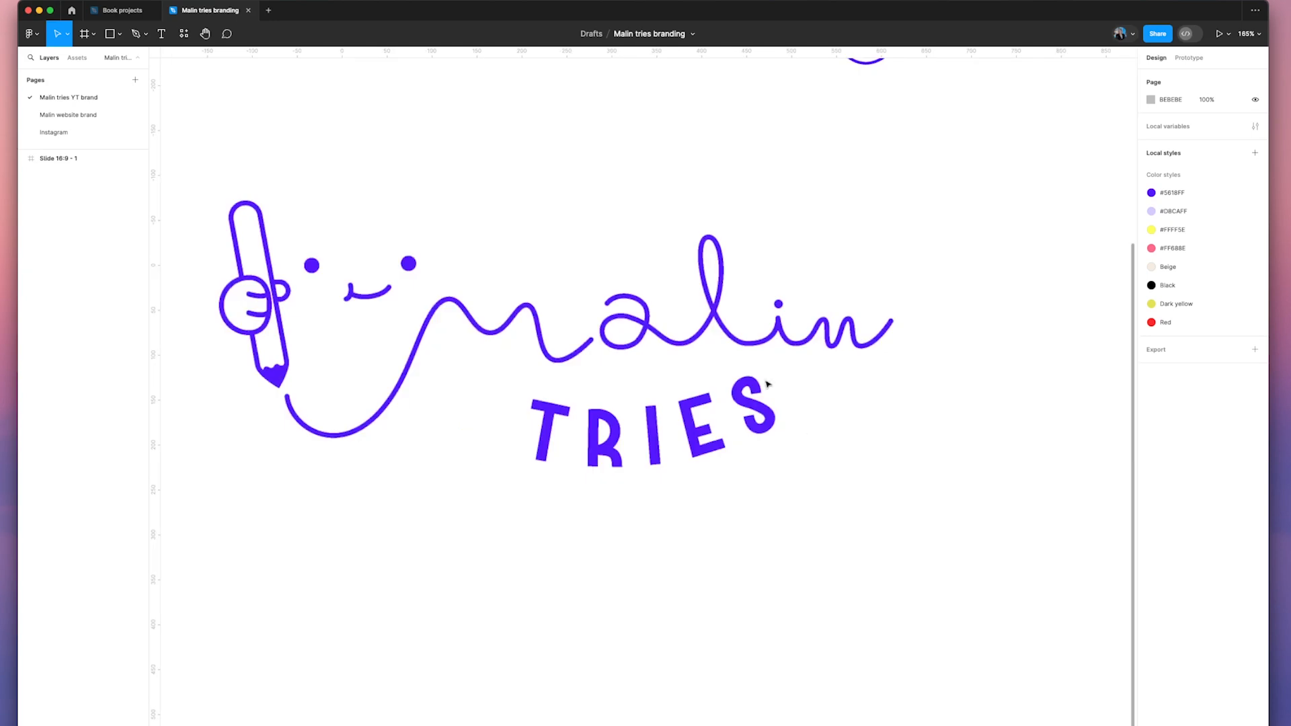
pyautogui.hotkey('shift', '1')
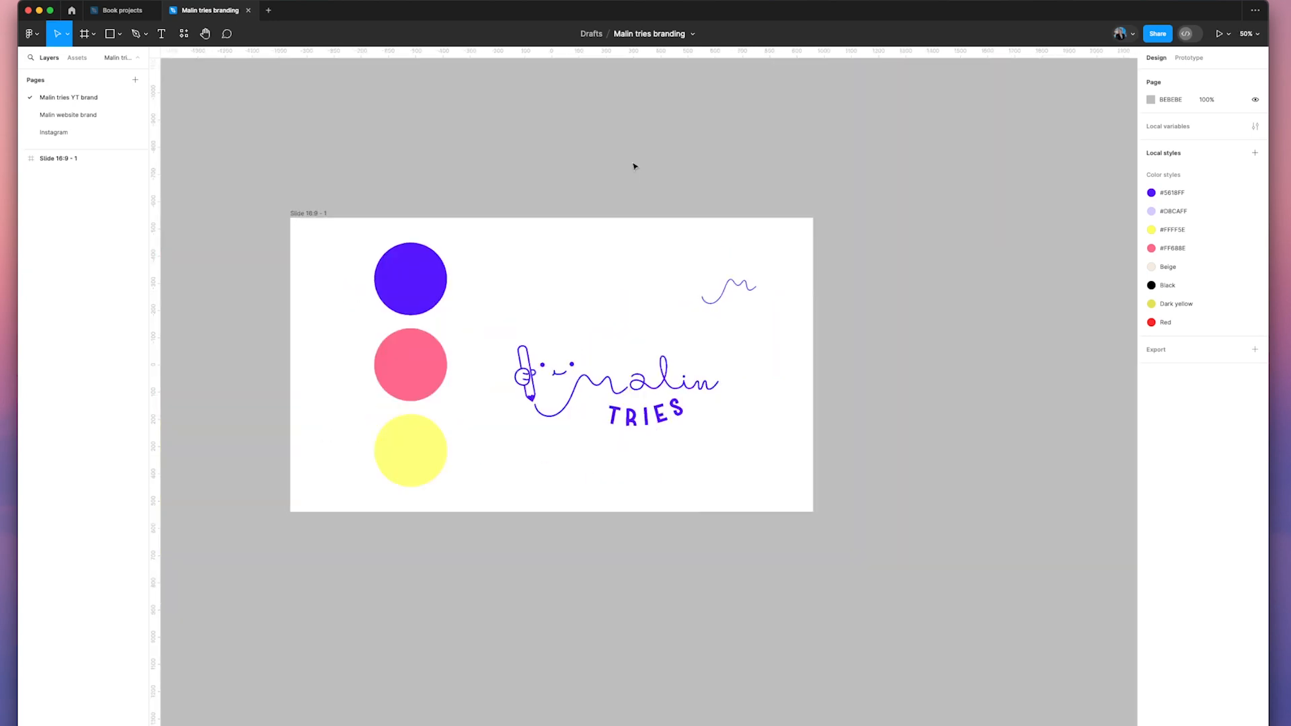
pyautogui.hscroll(-3, 632, 178)
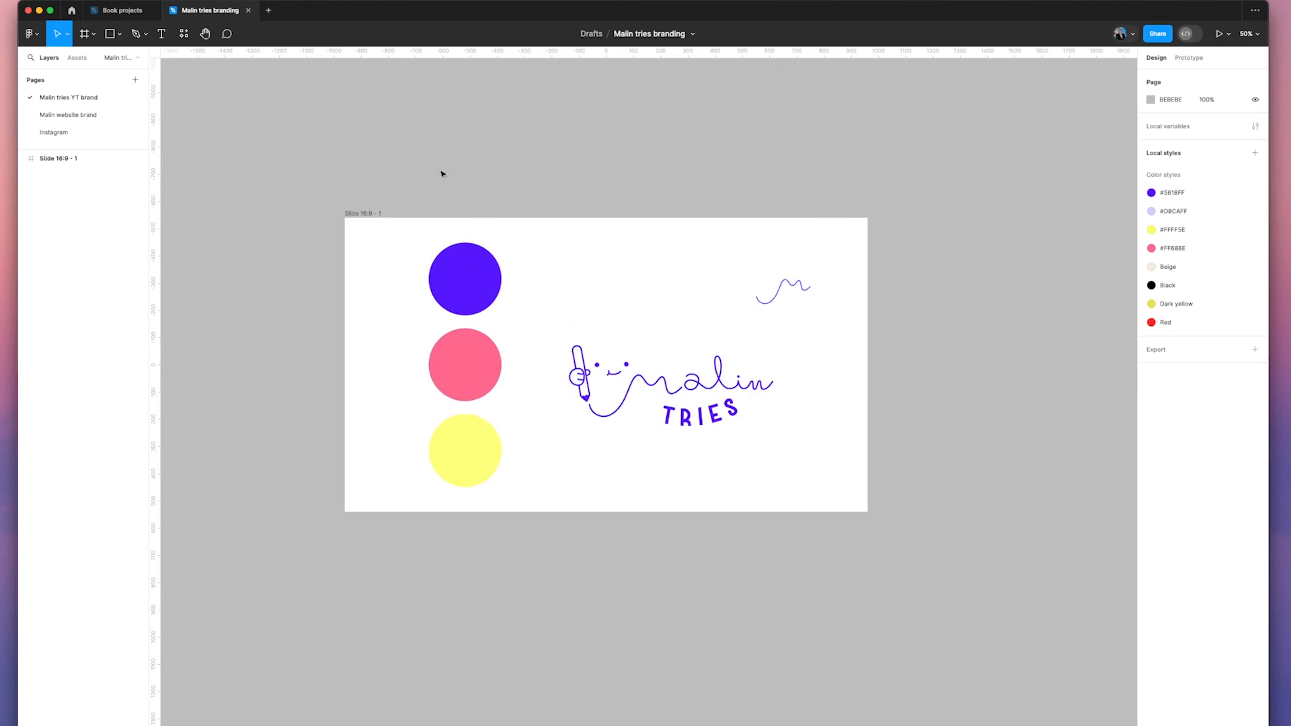
pyautogui.hscroll(-2, 363, 163)
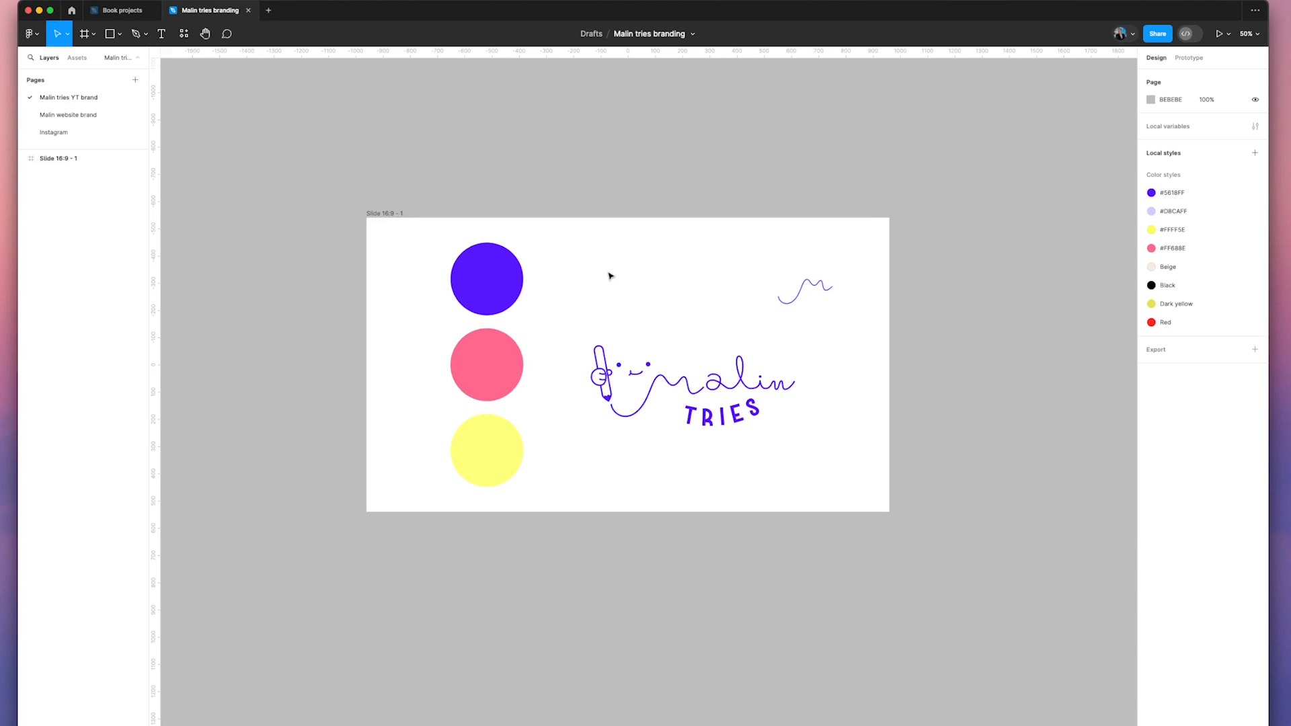
# Step: Open the website brand page and examine the name wordmark, colour palette and Newsreader type sample
pyautogui.click(90, 115)
pyautogui.scroll(3, 410, 195)
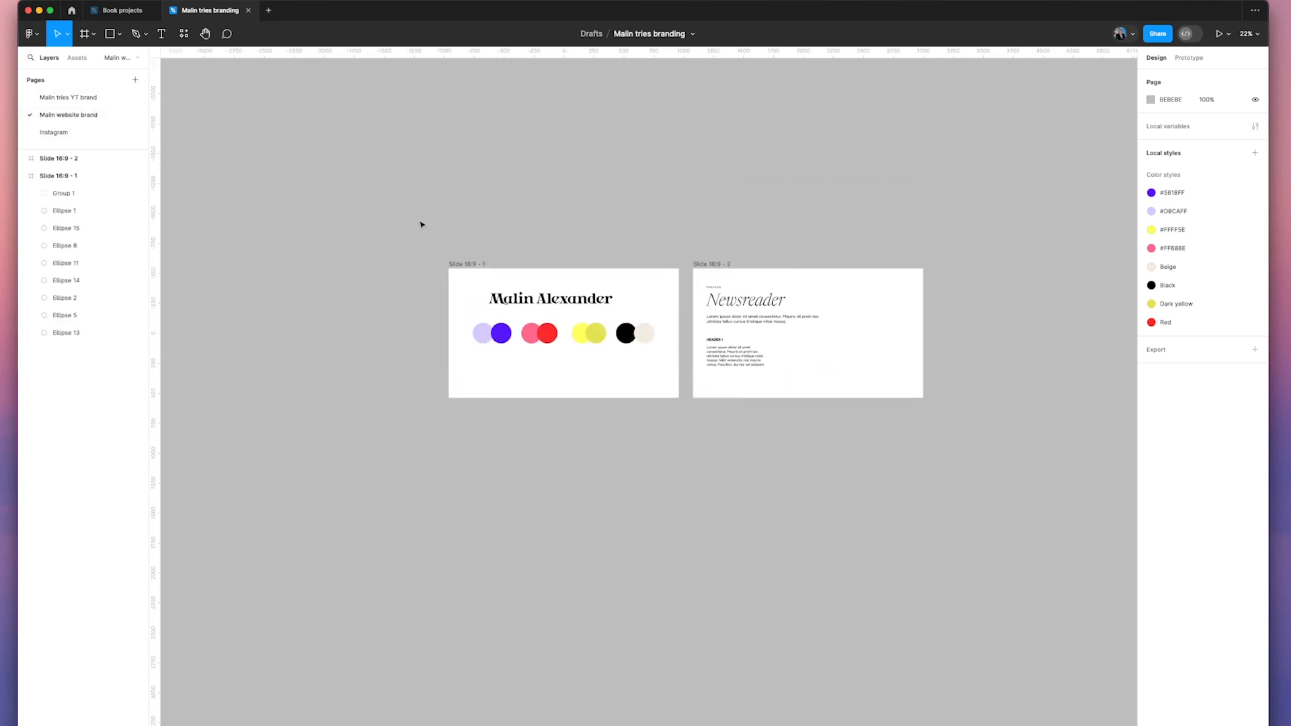
pyautogui.press('super+plus')
pyautogui.press('super+plus')
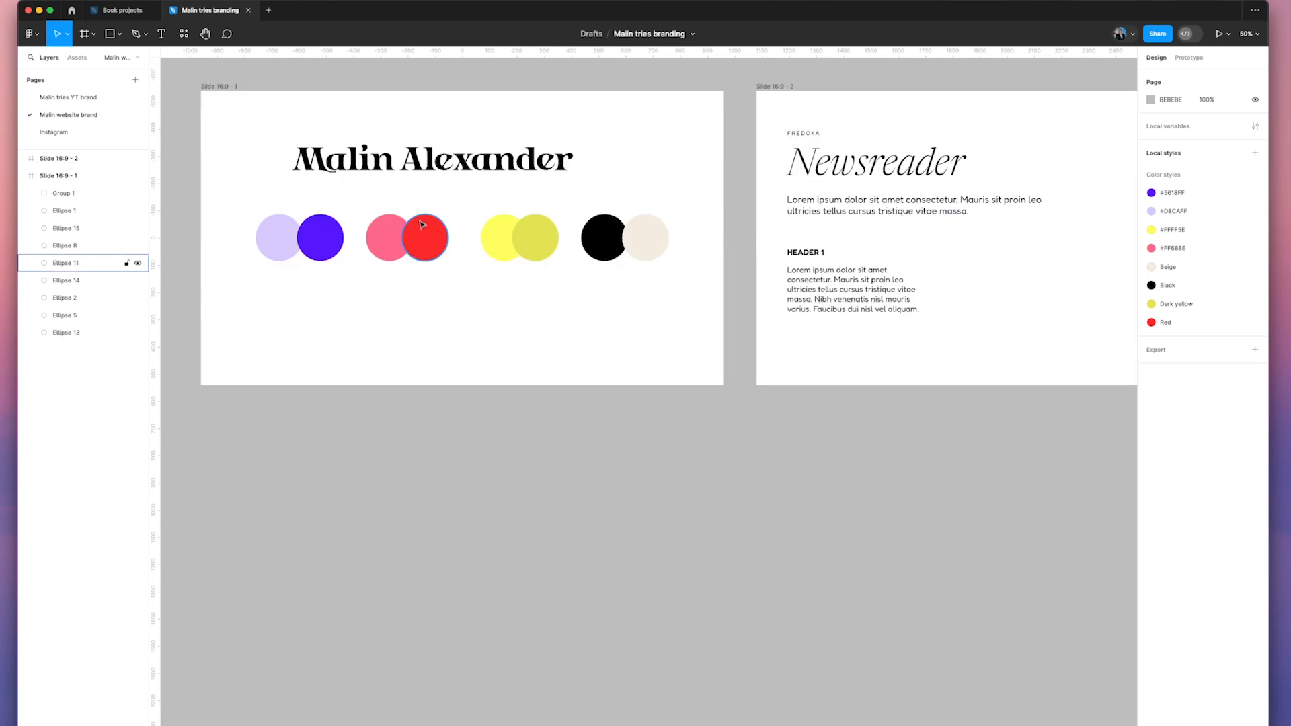
pyautogui.scroll(5, 422, 224)
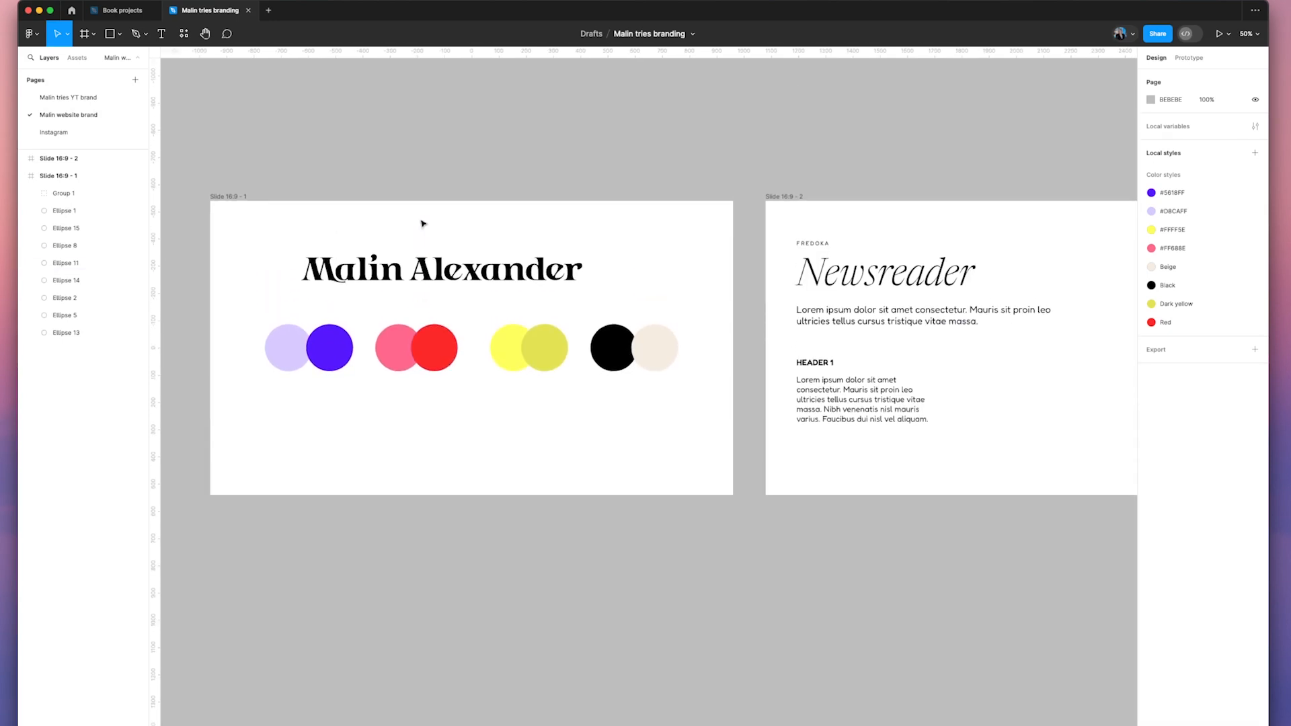
pyautogui.hscroll(-2, 429, 240)
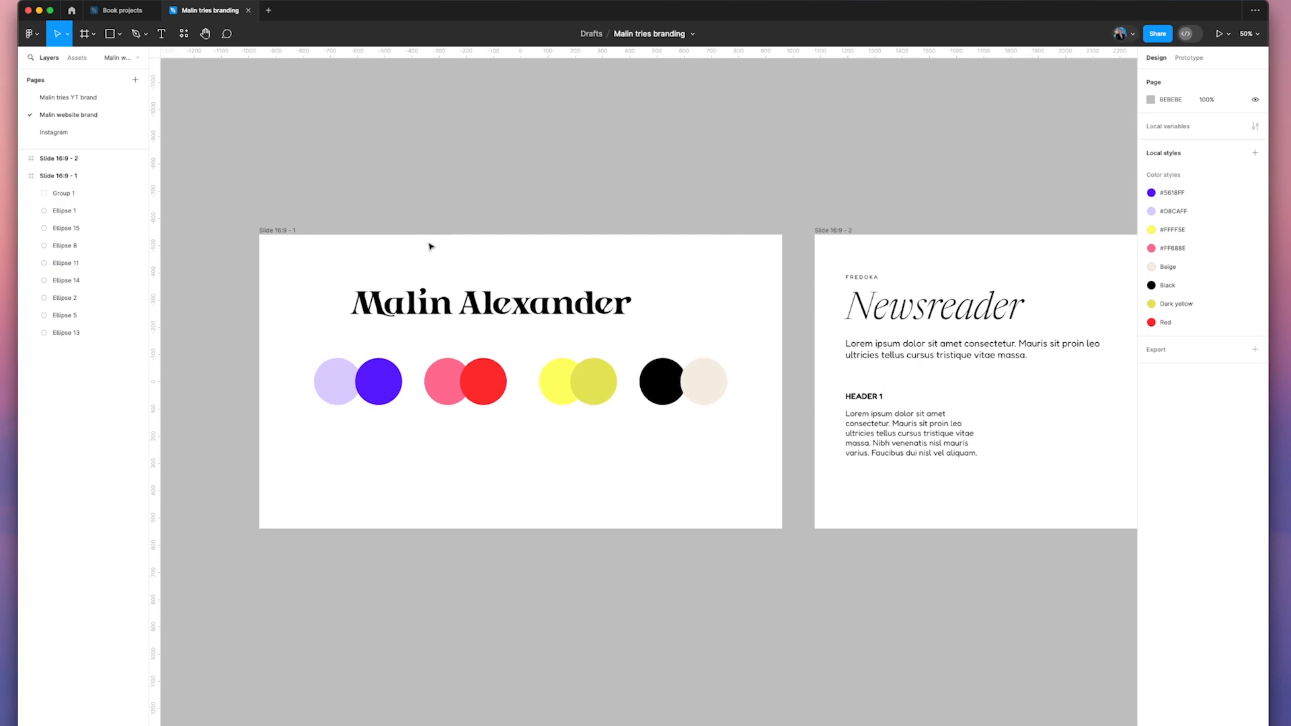
pyautogui.click(437, 313)
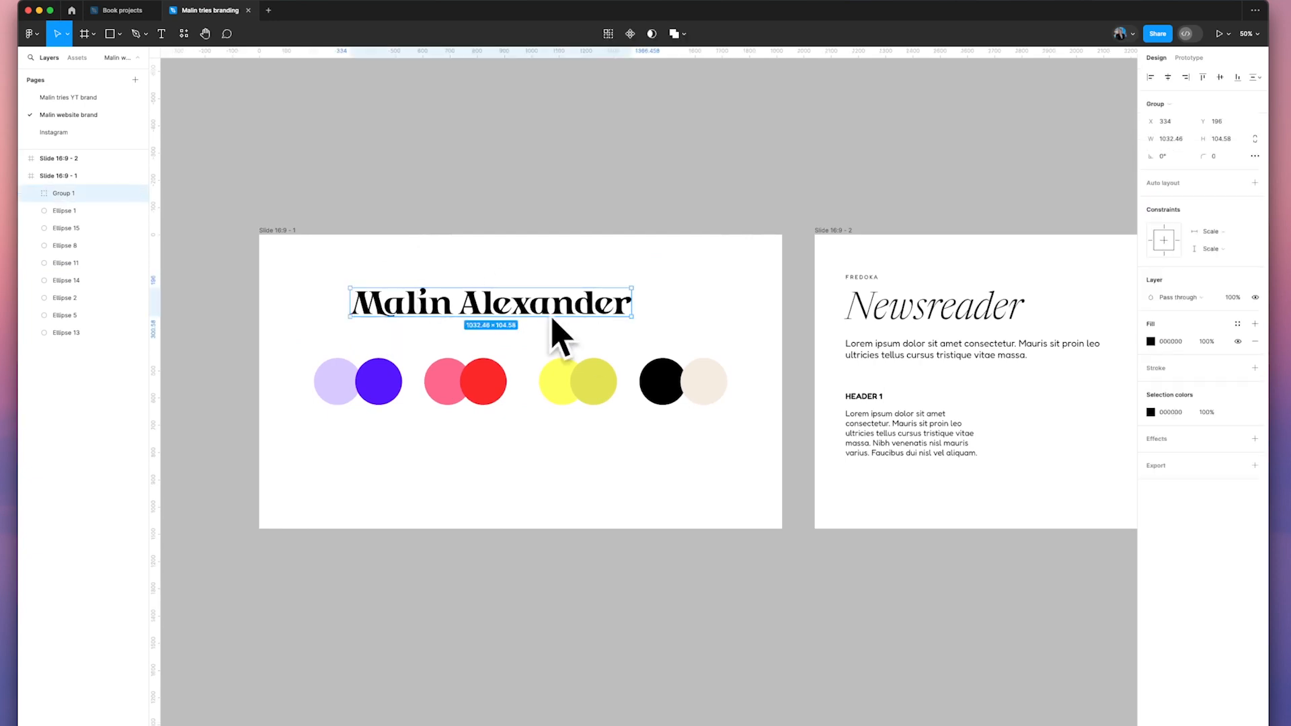
pyautogui.press('Escape')
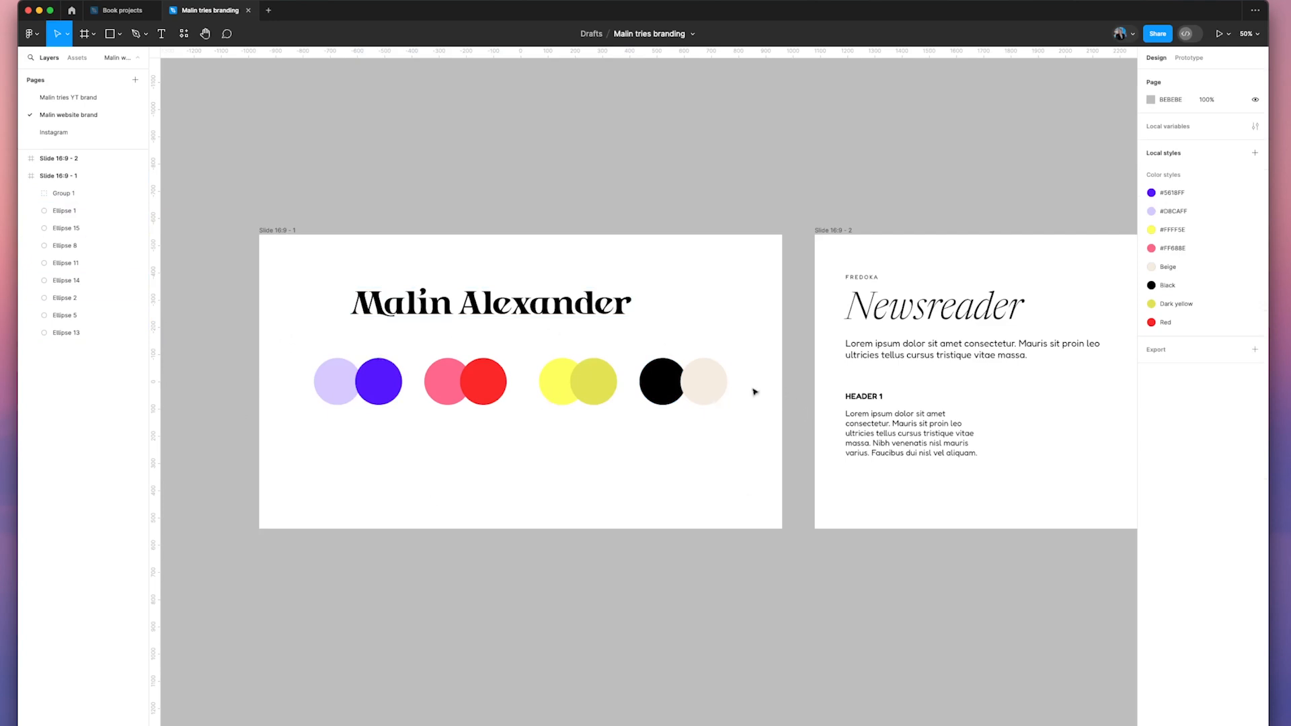
# Step: Compare the YT brand page with the website brand page, checking the purple and yellow circles in the website palette
pyautogui.click(94, 99)
pyautogui.click(75, 115)
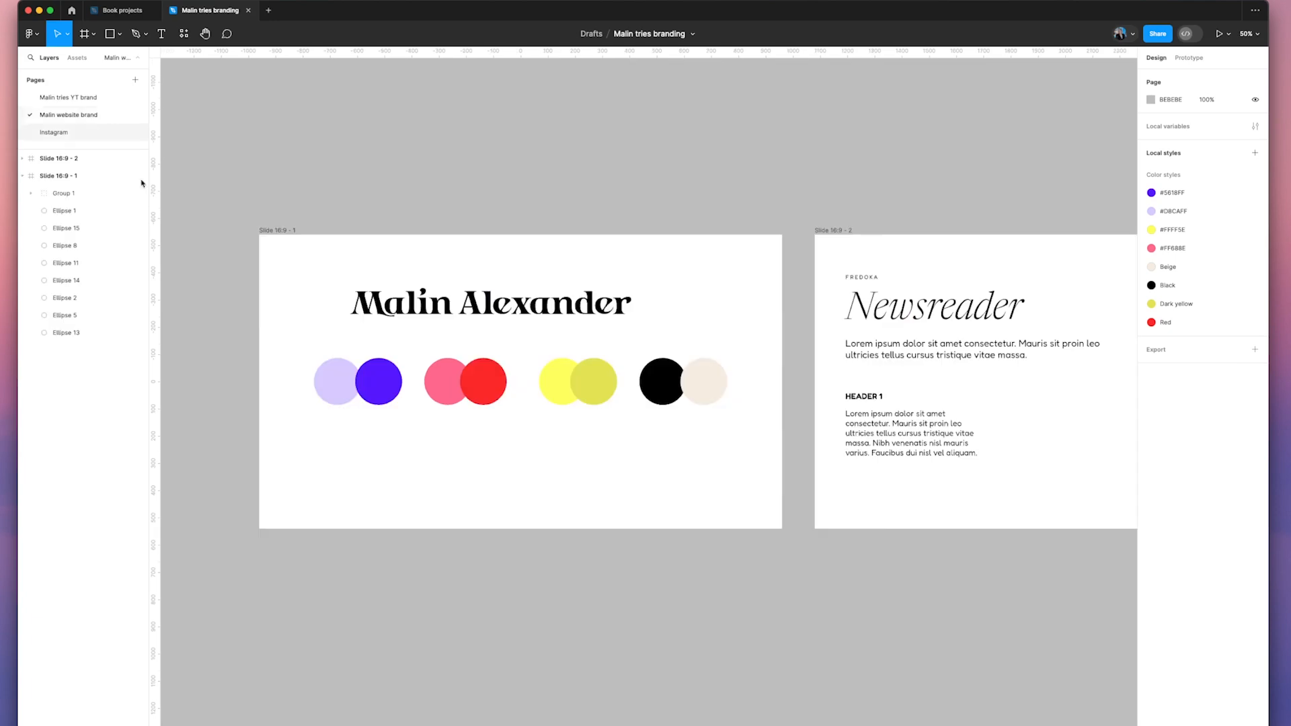
pyautogui.click(385, 396)
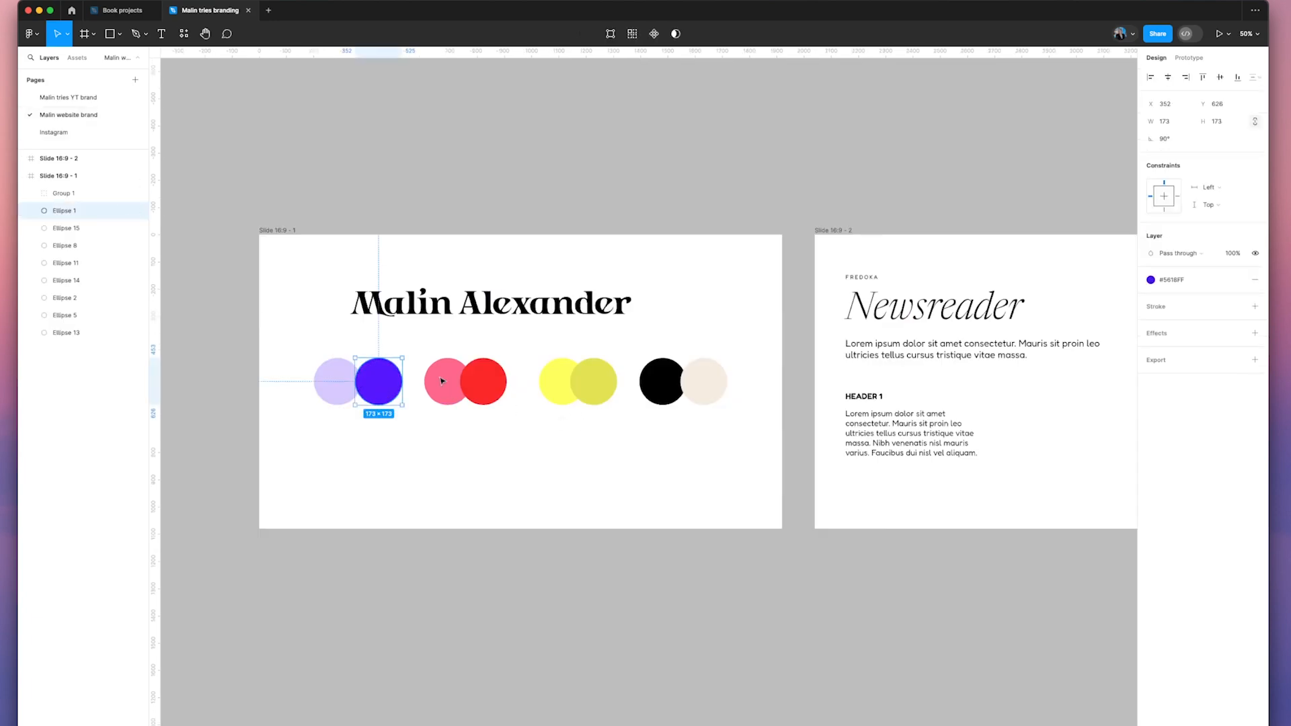
pyautogui.click(552, 383)
pyautogui.click(618, 463)
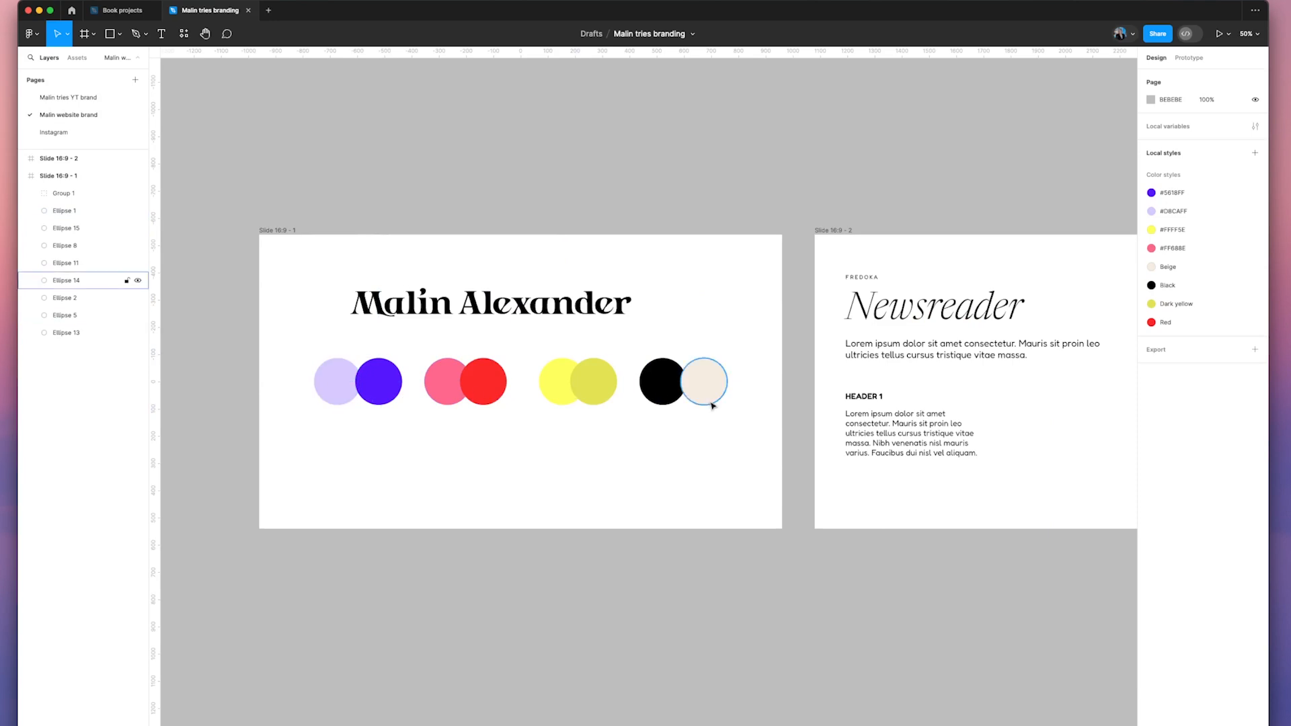
# Step: Examine the typography slide on the website brand page, selecting the Newsreader heading to check its font settings
pyautogui.hscroll(10, 722, 422)
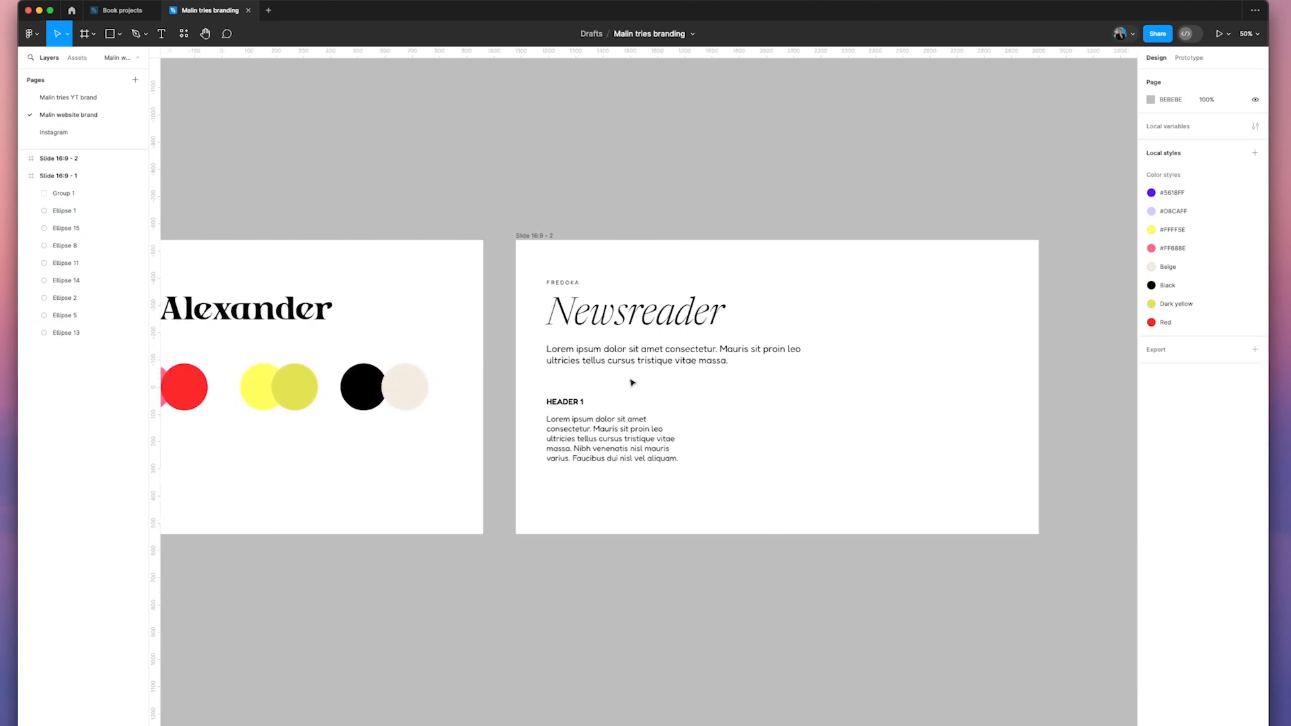
pyautogui.hscroll(1, 632, 383)
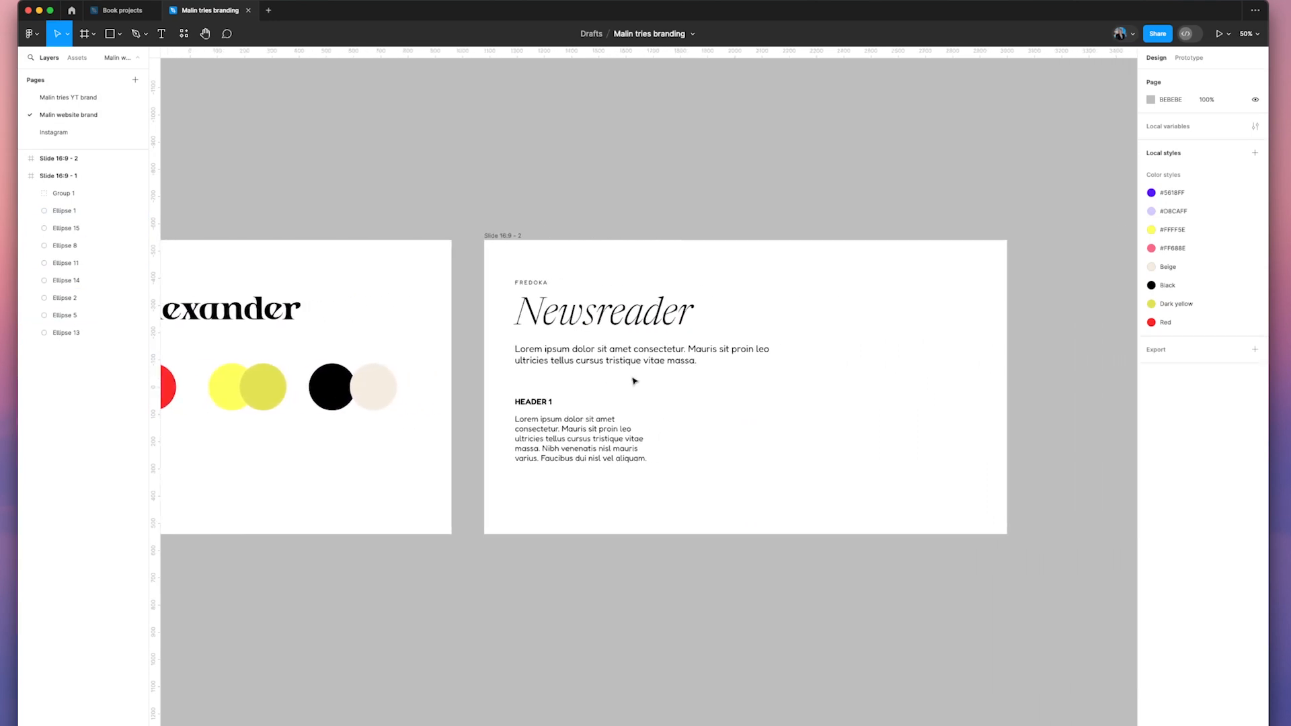
pyautogui.click(593, 319)
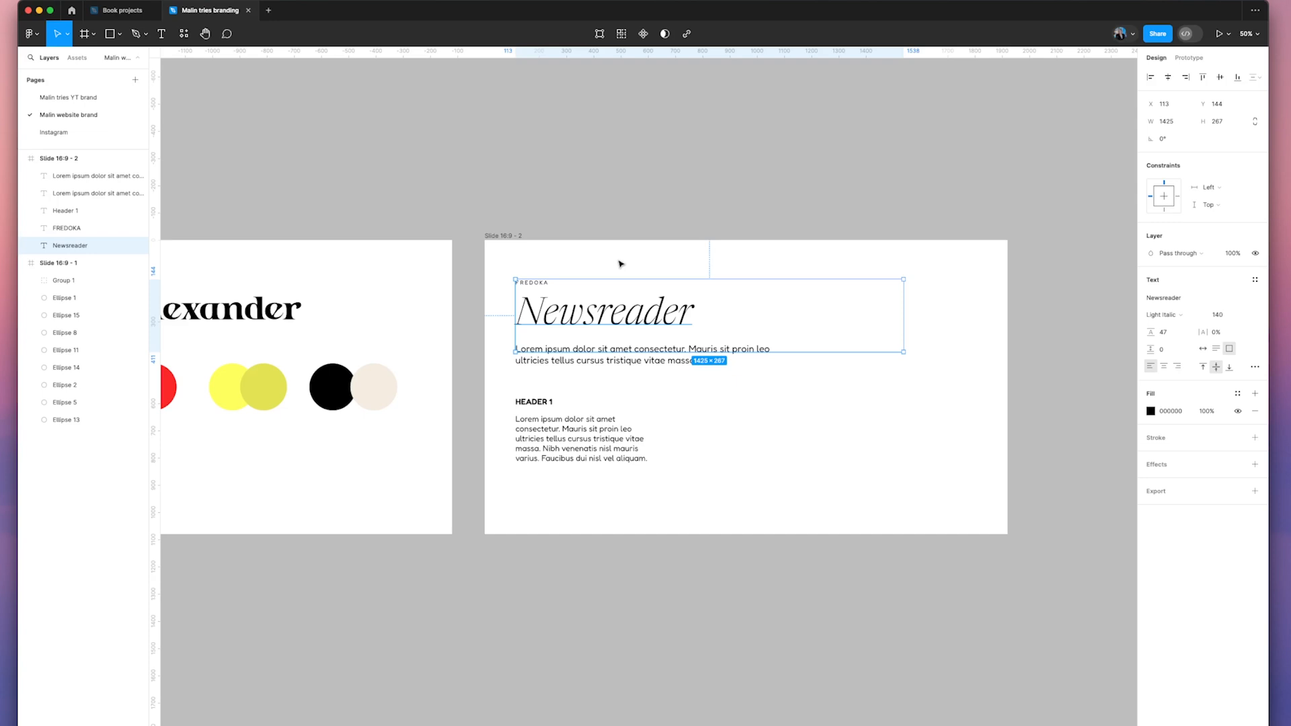
pyautogui.click(700, 415)
pyautogui.hscroll(-10, 538, 215)
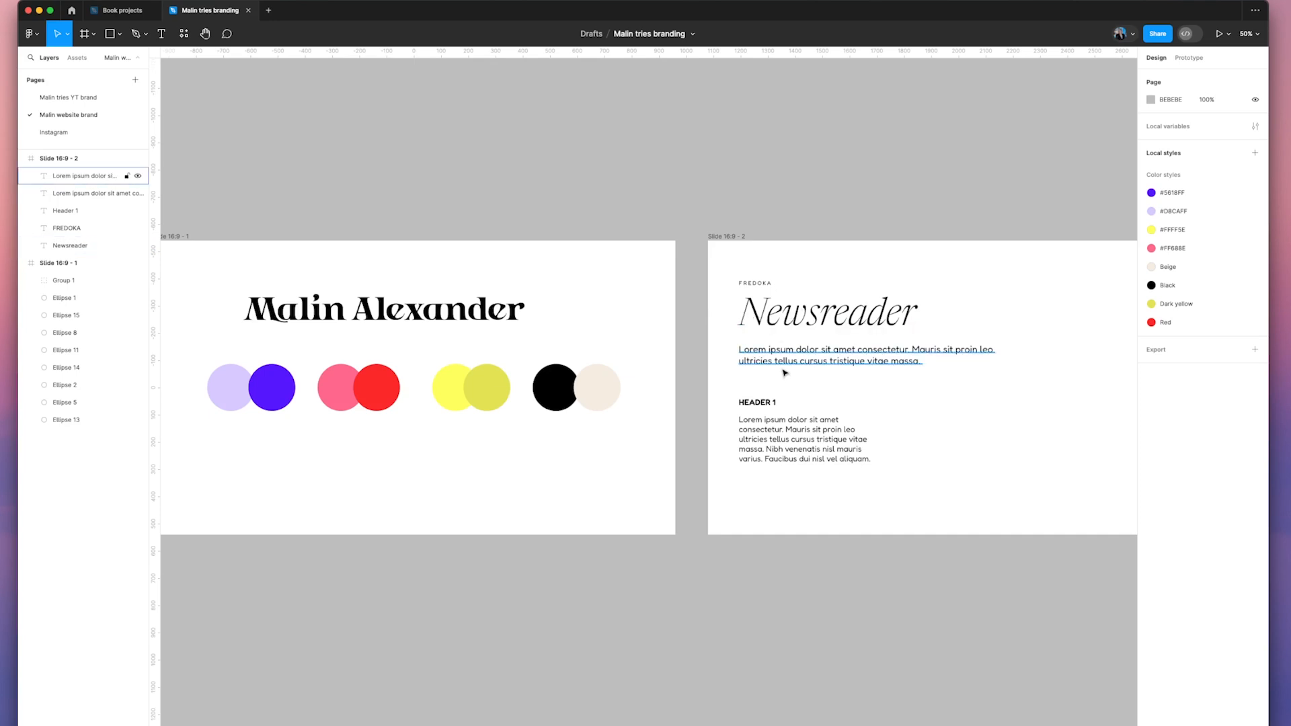
# Step: Reopen the YT brand page and return to the website brand page to compare their logo styles
pyautogui.click(67, 96)
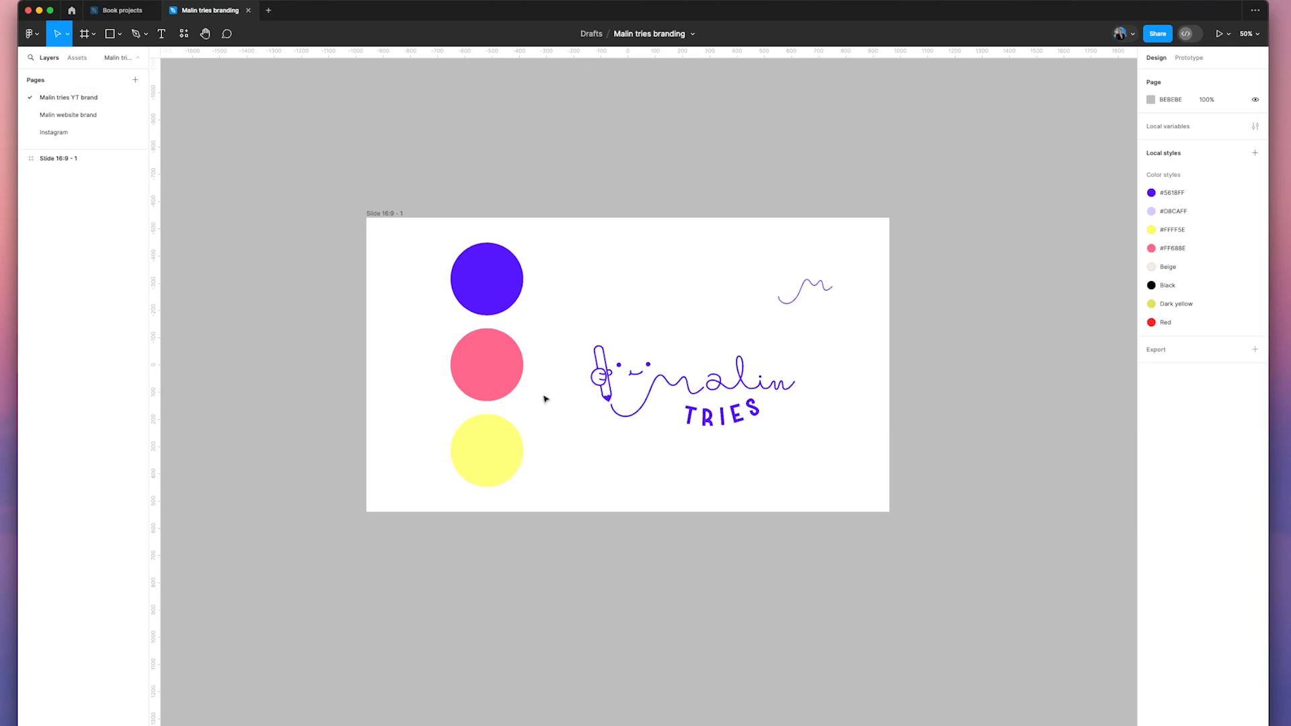
pyautogui.click(47, 115)
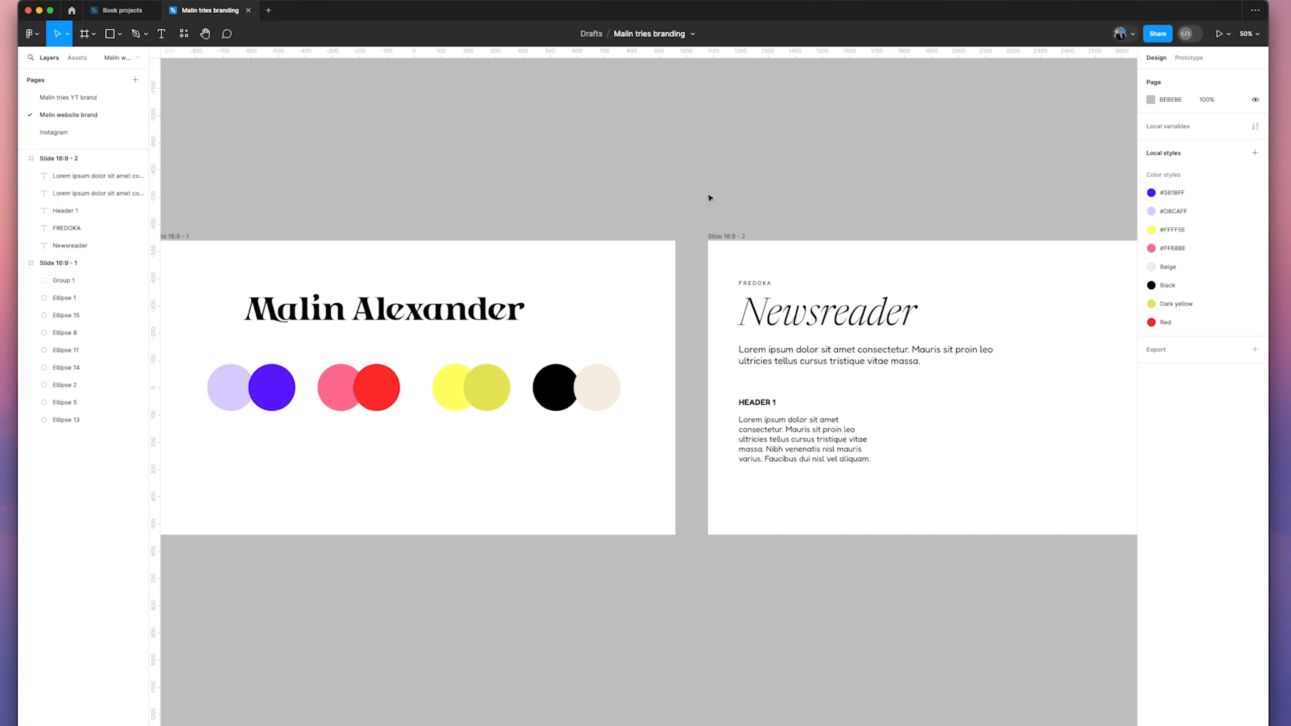
pyautogui.hscroll(-5, 650, 209)
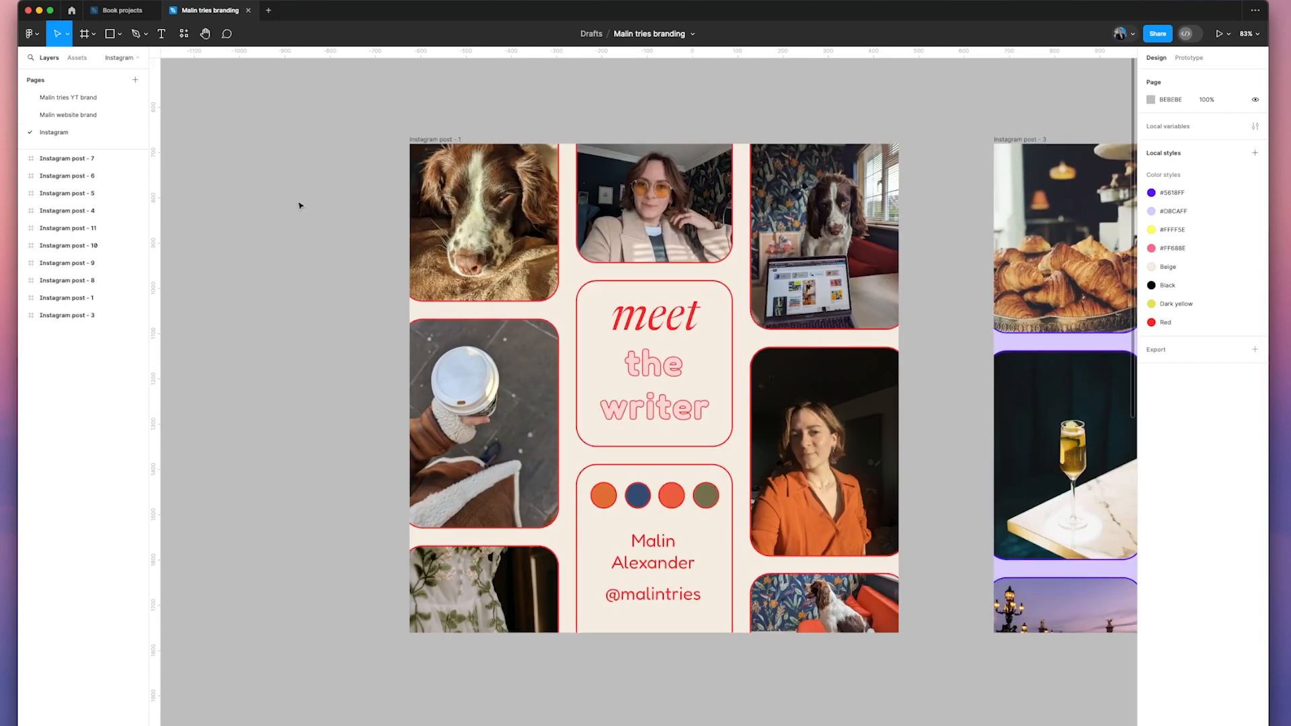
# Step: Select the word "meet" in the "meet the writer" Instagram post to check its font and colour style
pyautogui.scroll(-2, 300, 205)
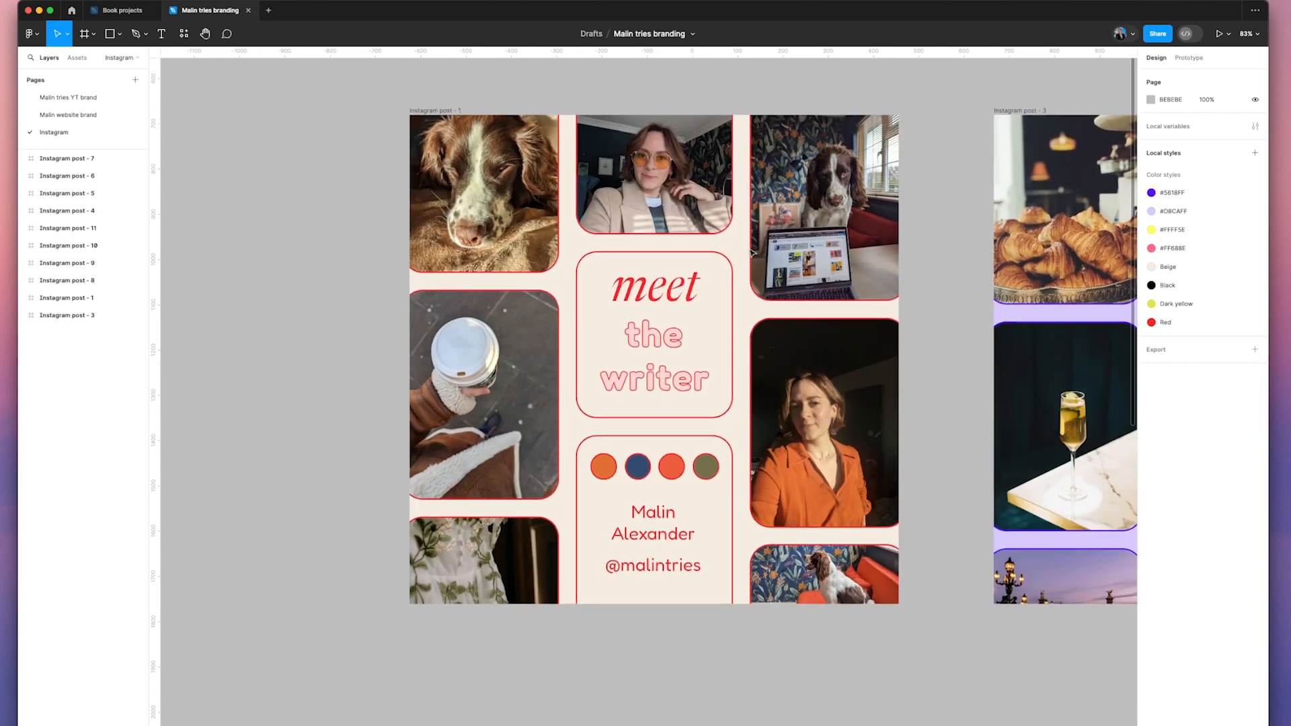
pyautogui.click(659, 286)
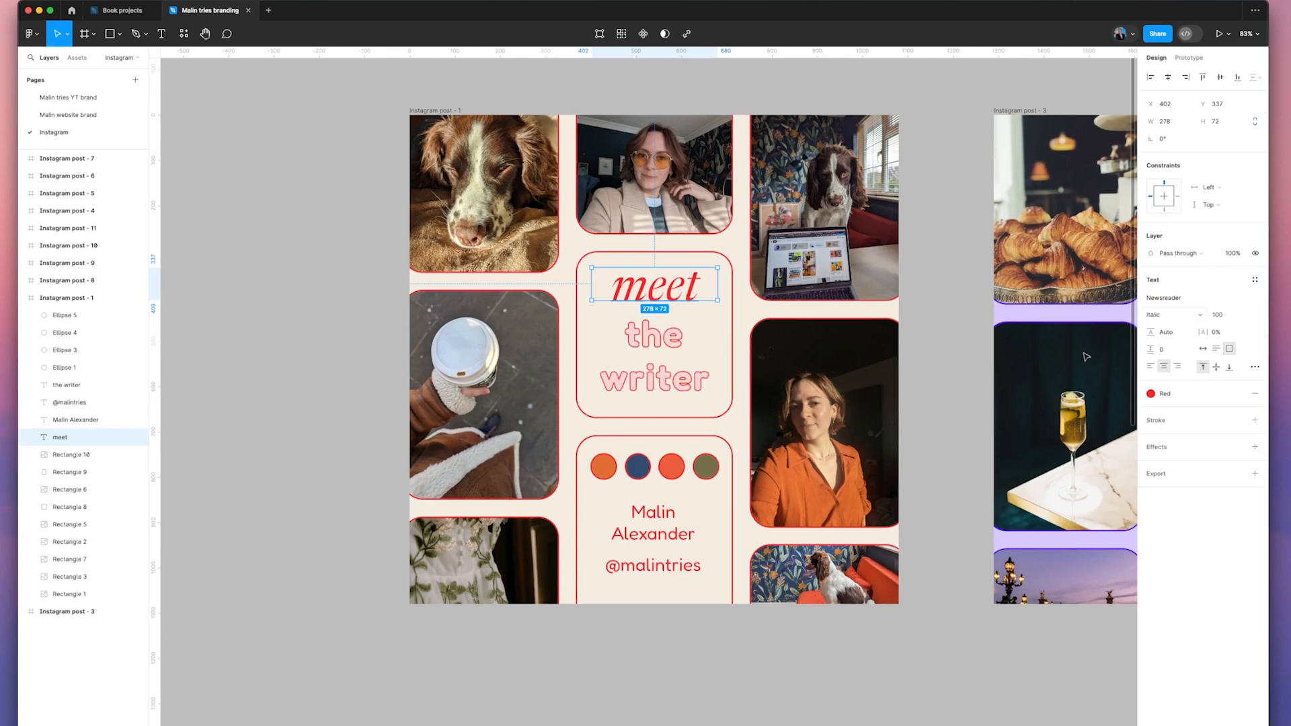
pyautogui.click(306, 222)
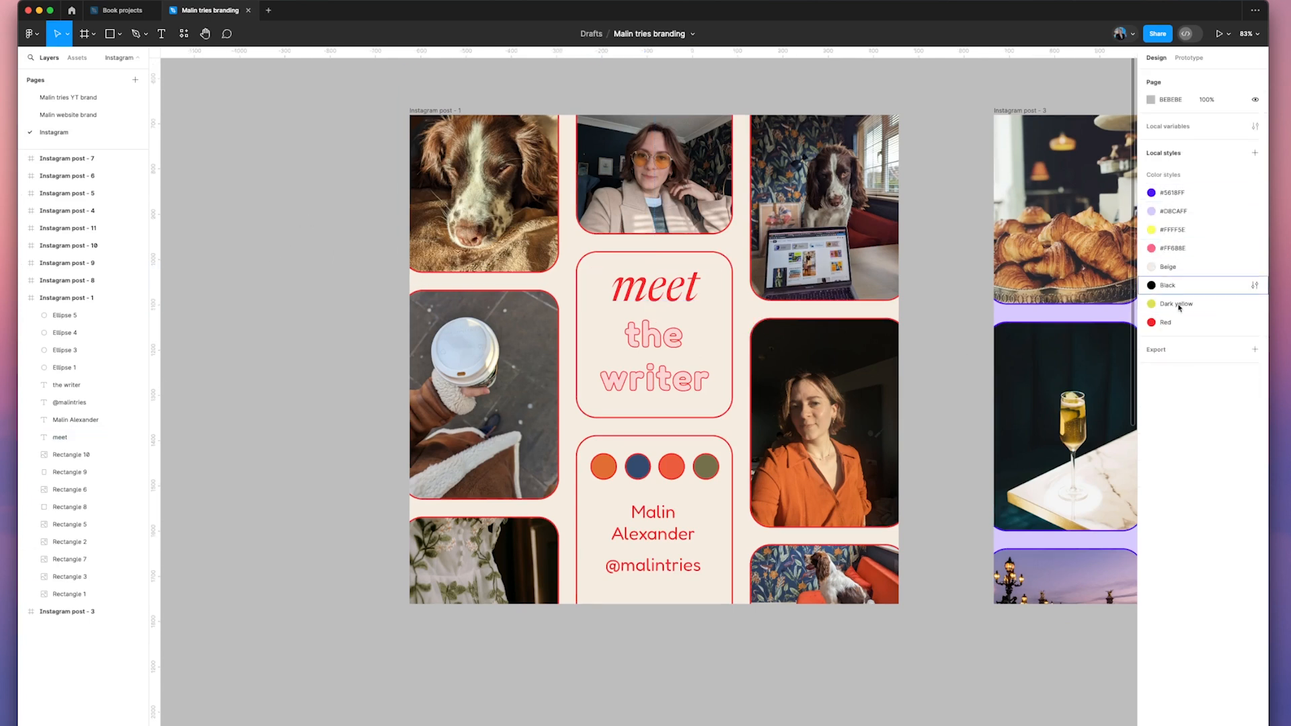
# Step: Try sampling the orange jacket in the portrait photo as the fill of the third small circle
pyautogui.click(669, 479)
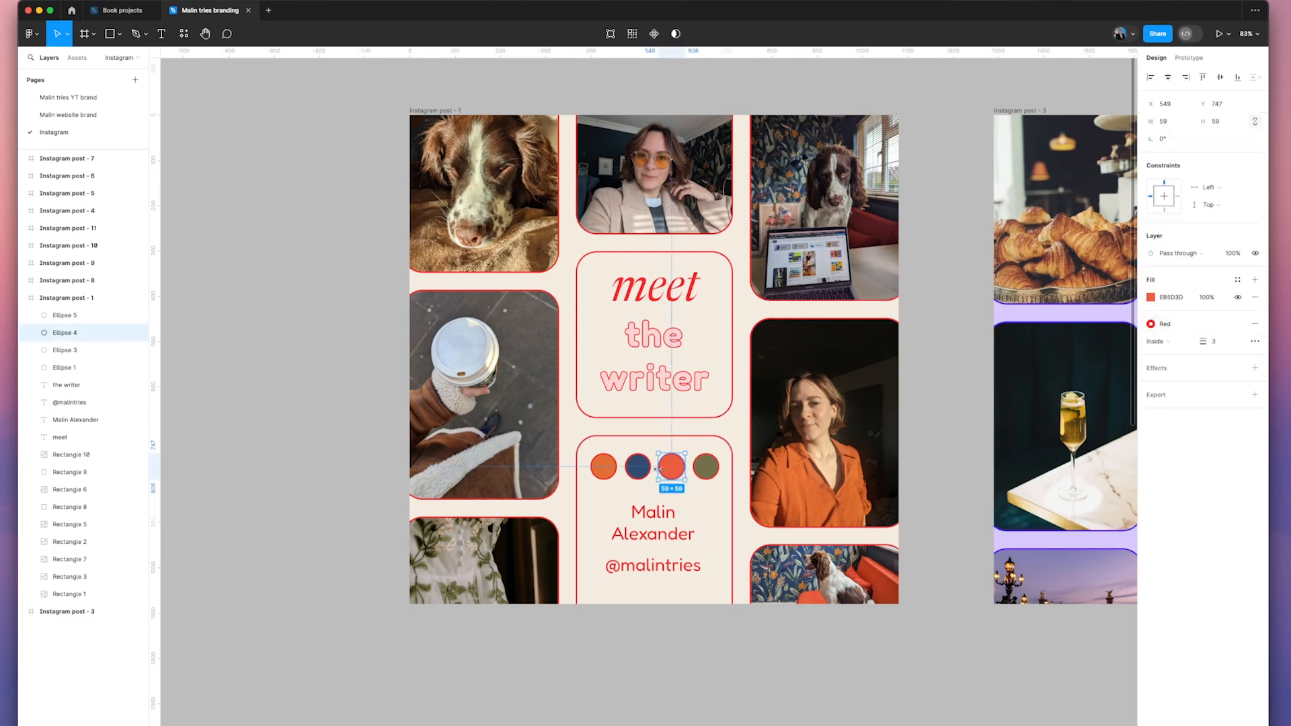
pyautogui.click(1150, 298)
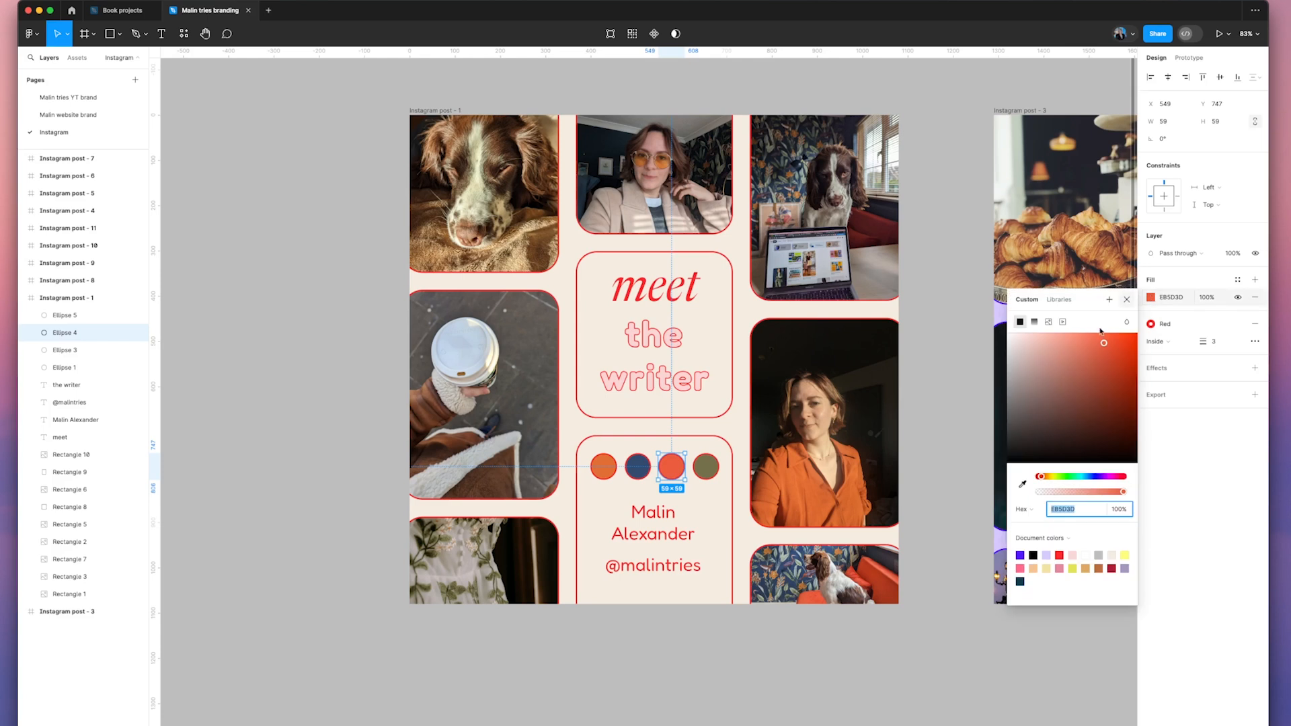
pyautogui.click(1022, 486)
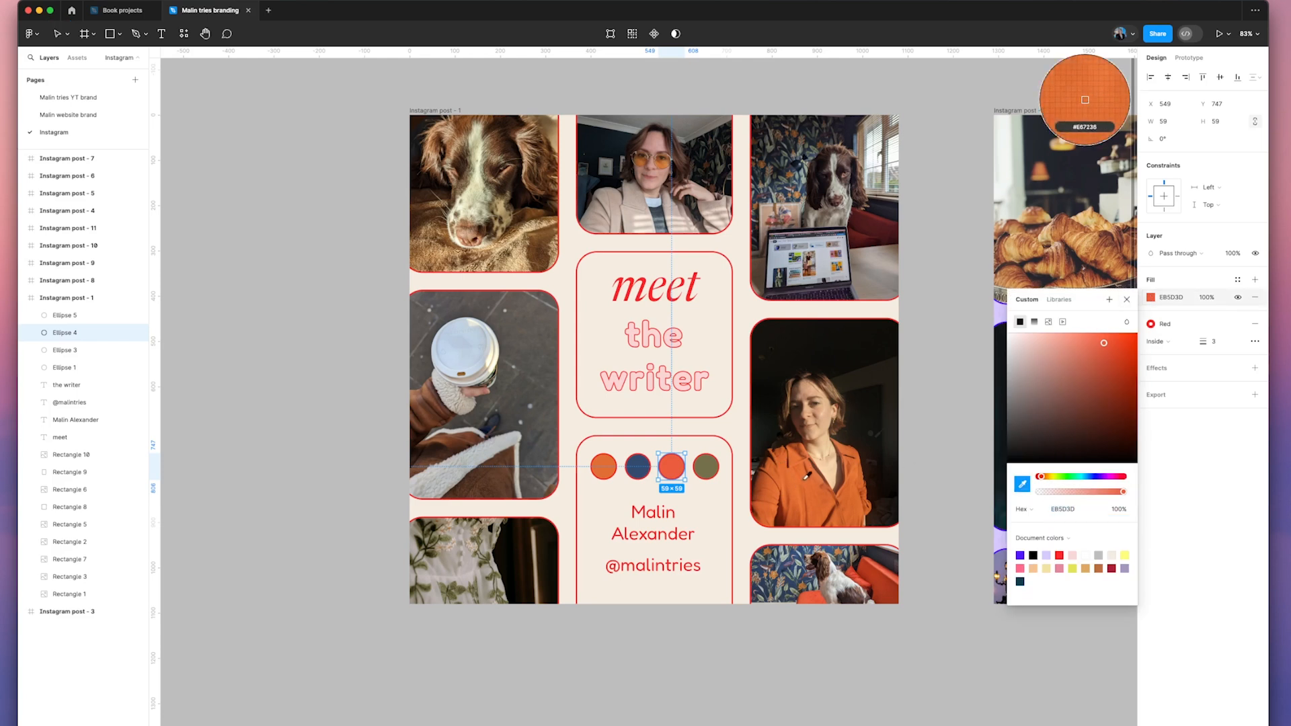
pyautogui.click(1084, 99)
pyautogui.press('super+z')
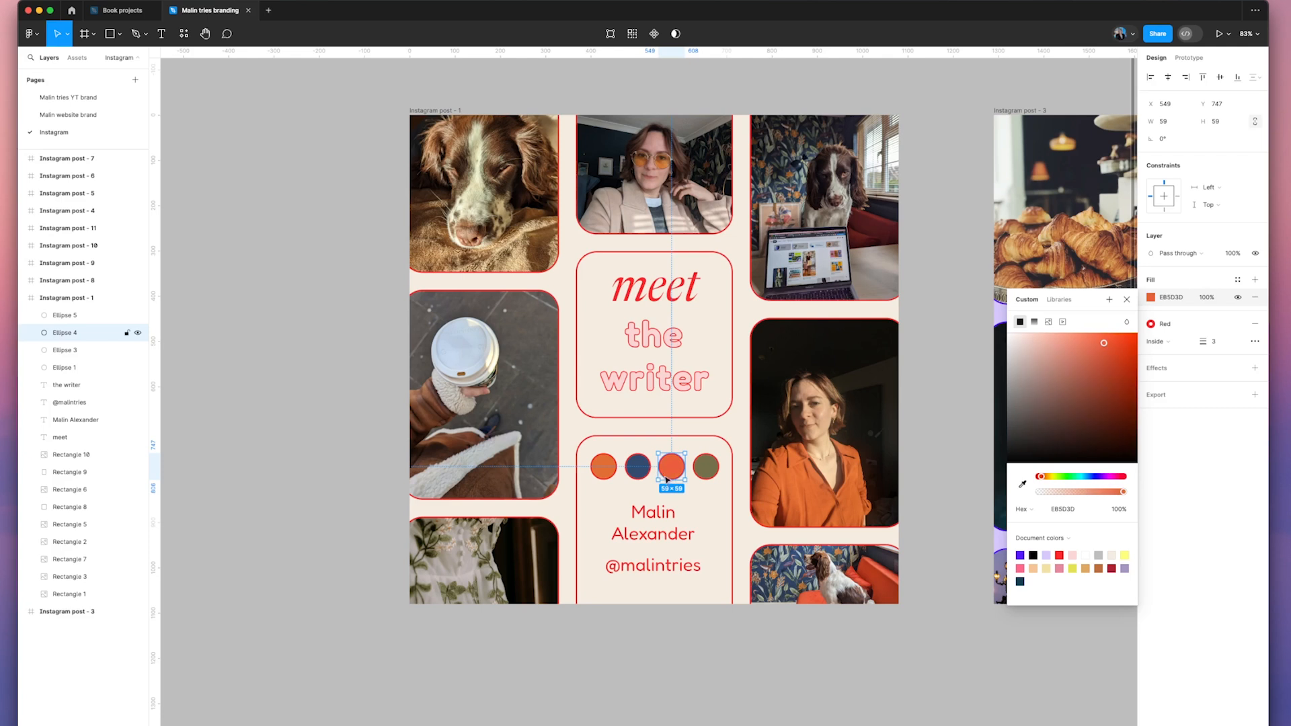
# Step: Save the third circle's fill as a colour style named Orange, and undo the style's creation
pyautogui.click(1238, 280)
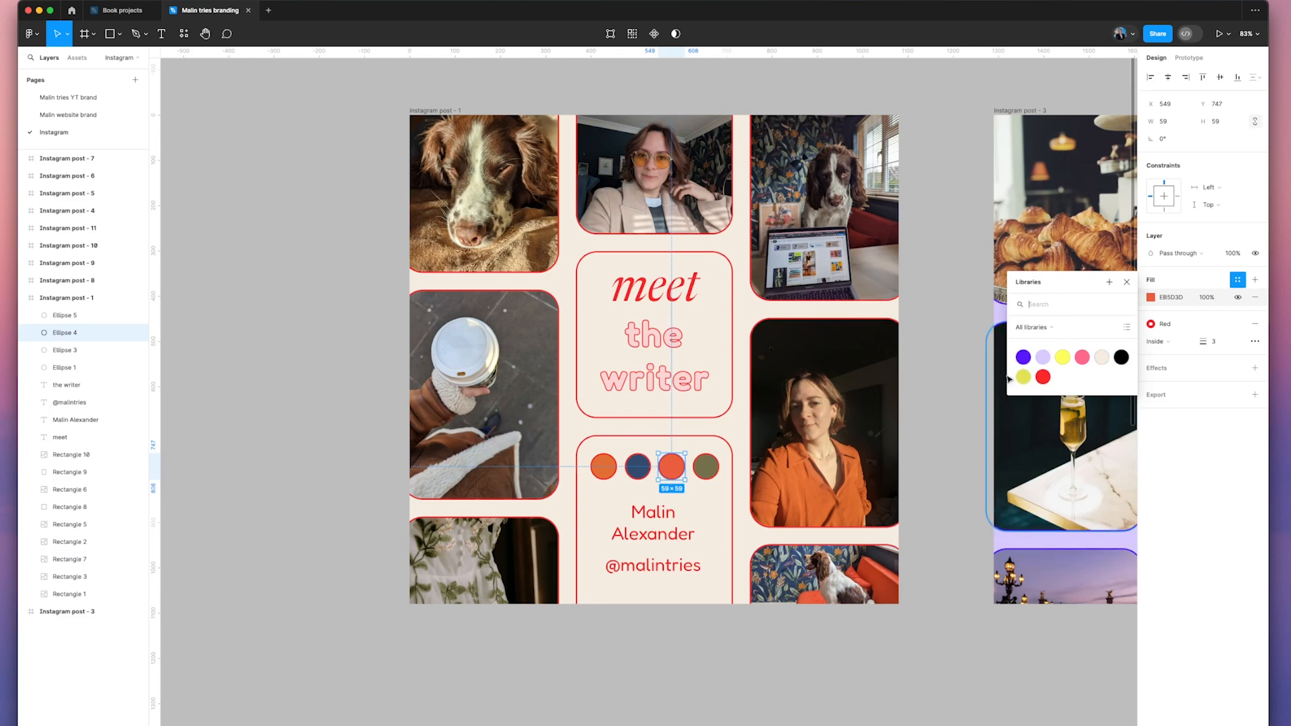
pyautogui.click(1110, 282)
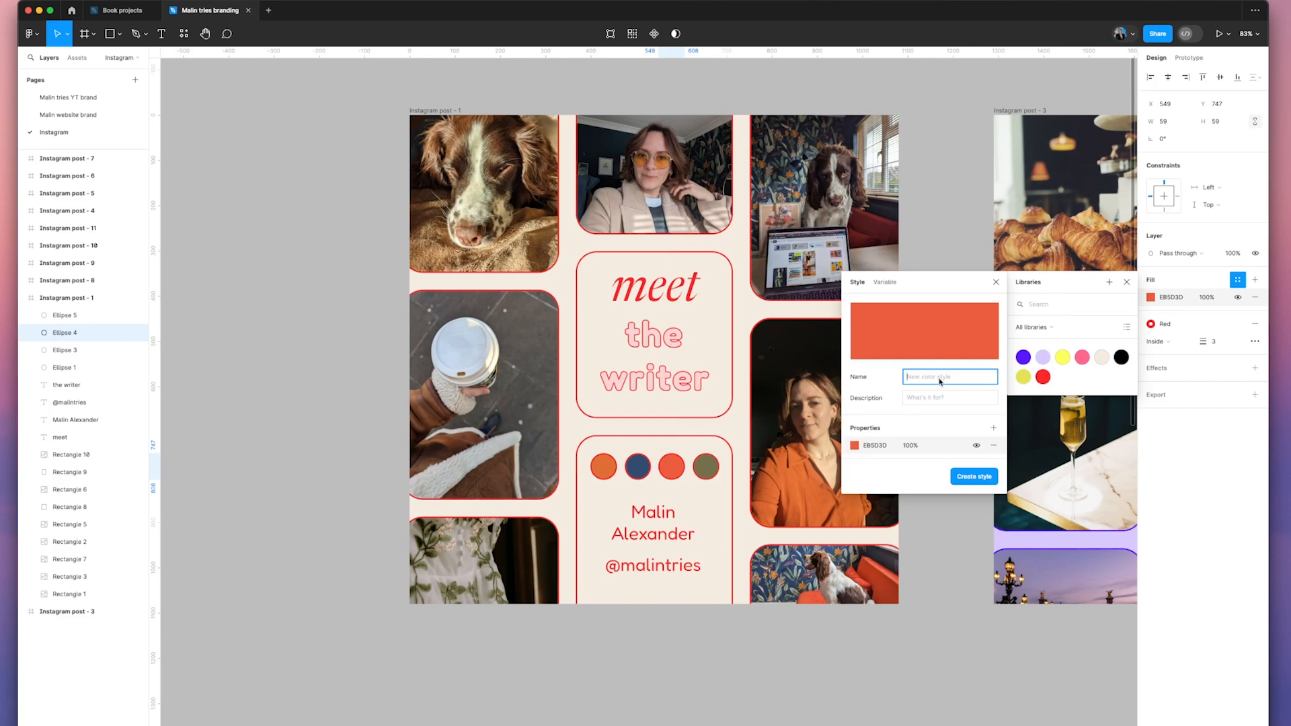
pyautogui.write('Orange')
pyautogui.click(972, 477)
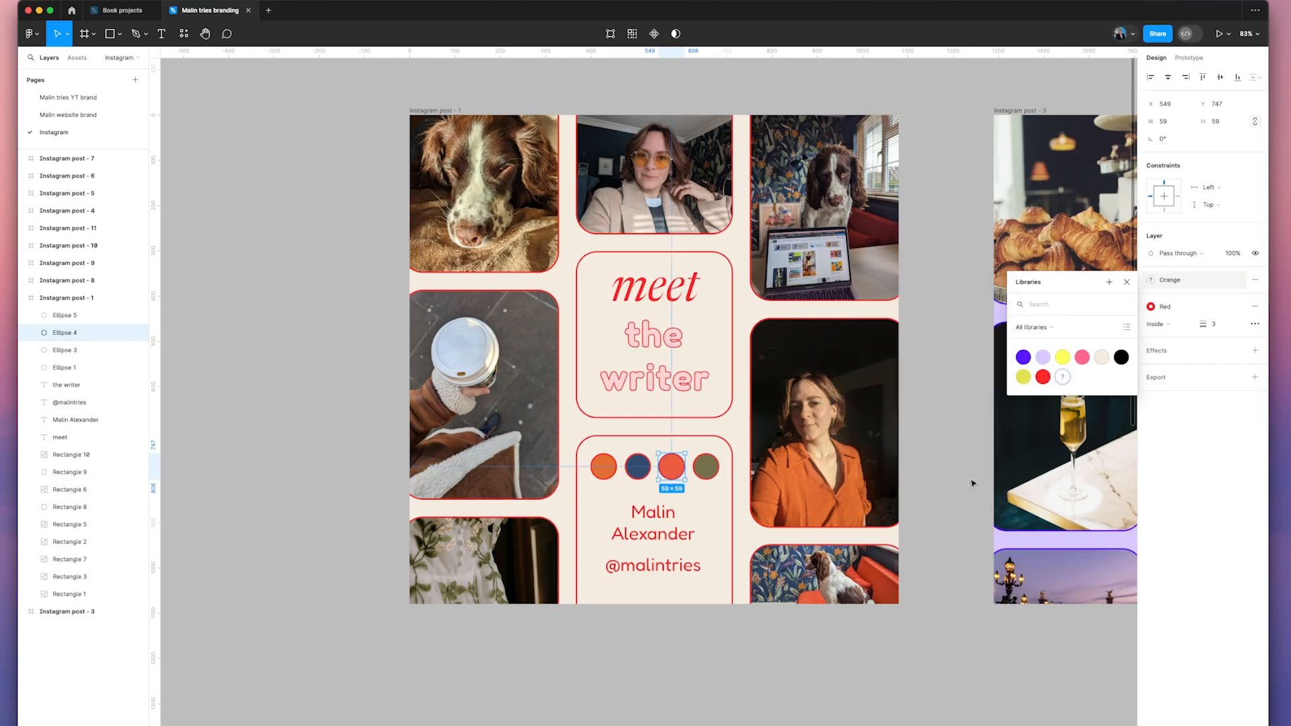
pyautogui.click(942, 446)
pyautogui.hscroll(2, 901, 440)
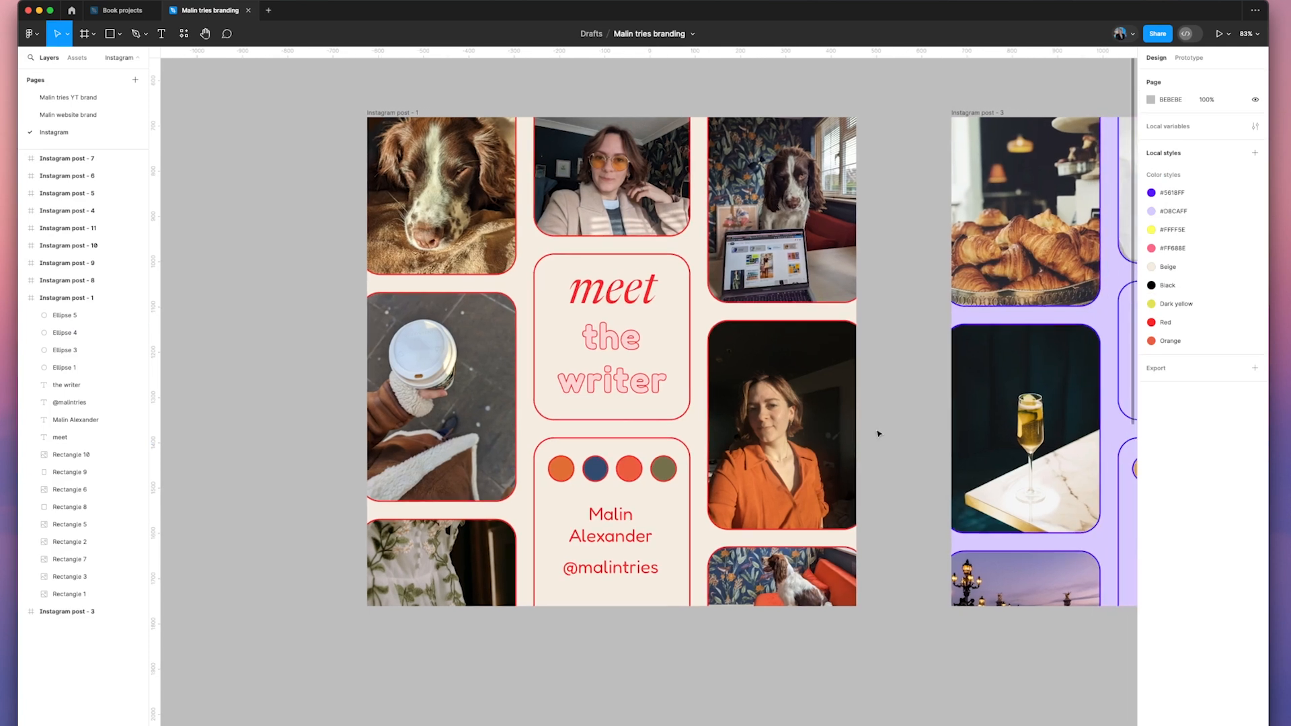
pyautogui.press('super+z')
# Step: Examine the second row of Instagram posts from "The Art of Summoning Demons" title post to the Olive post
pyautogui.scroll(-3, 436, 294)
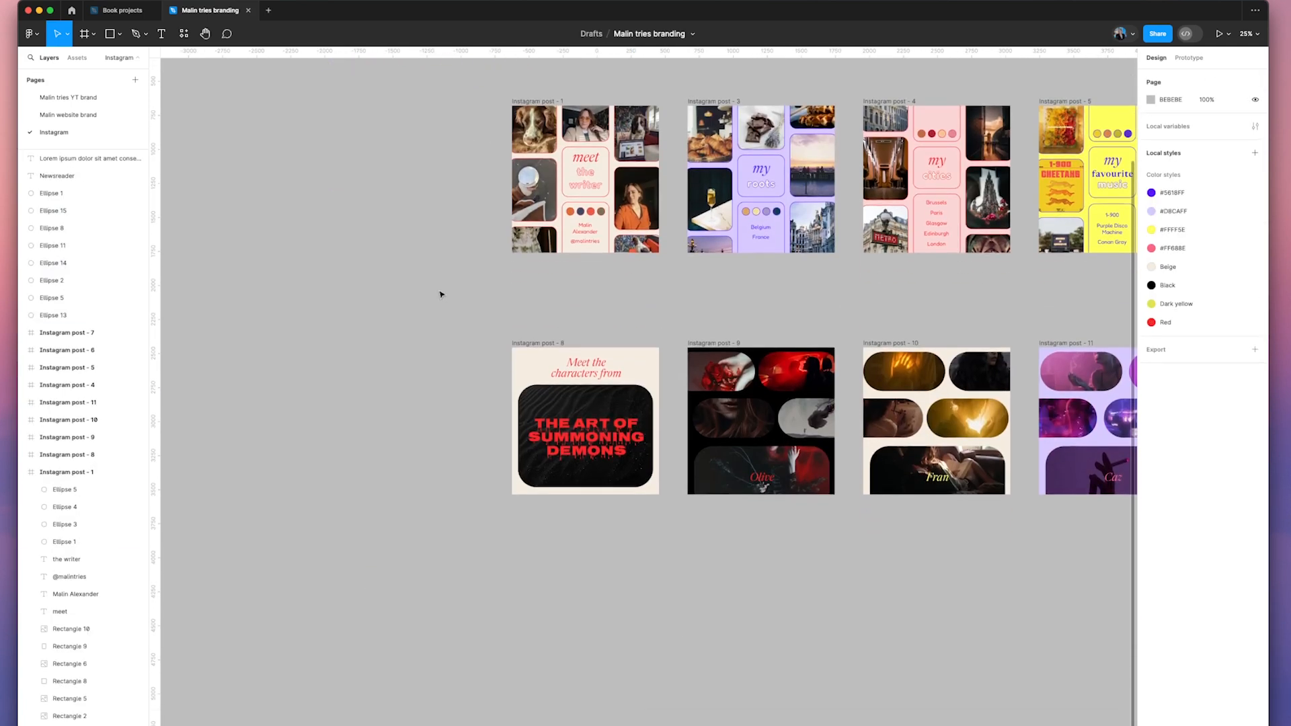
pyautogui.hscroll(1, 452, 310)
pyautogui.moveTo(447, 303); pyautogui.dragTo(700, 540)
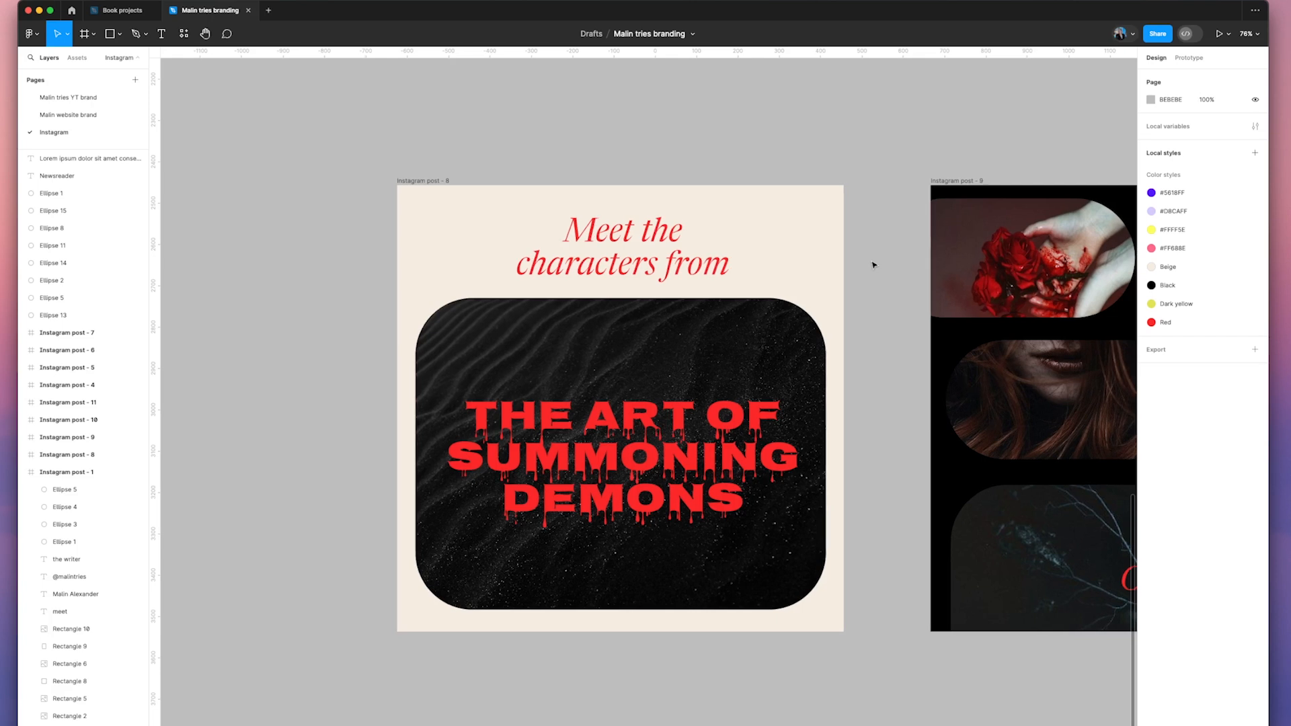
pyautogui.hscroll(3, 876, 265)
pyautogui.hscroll(4, 874, 265)
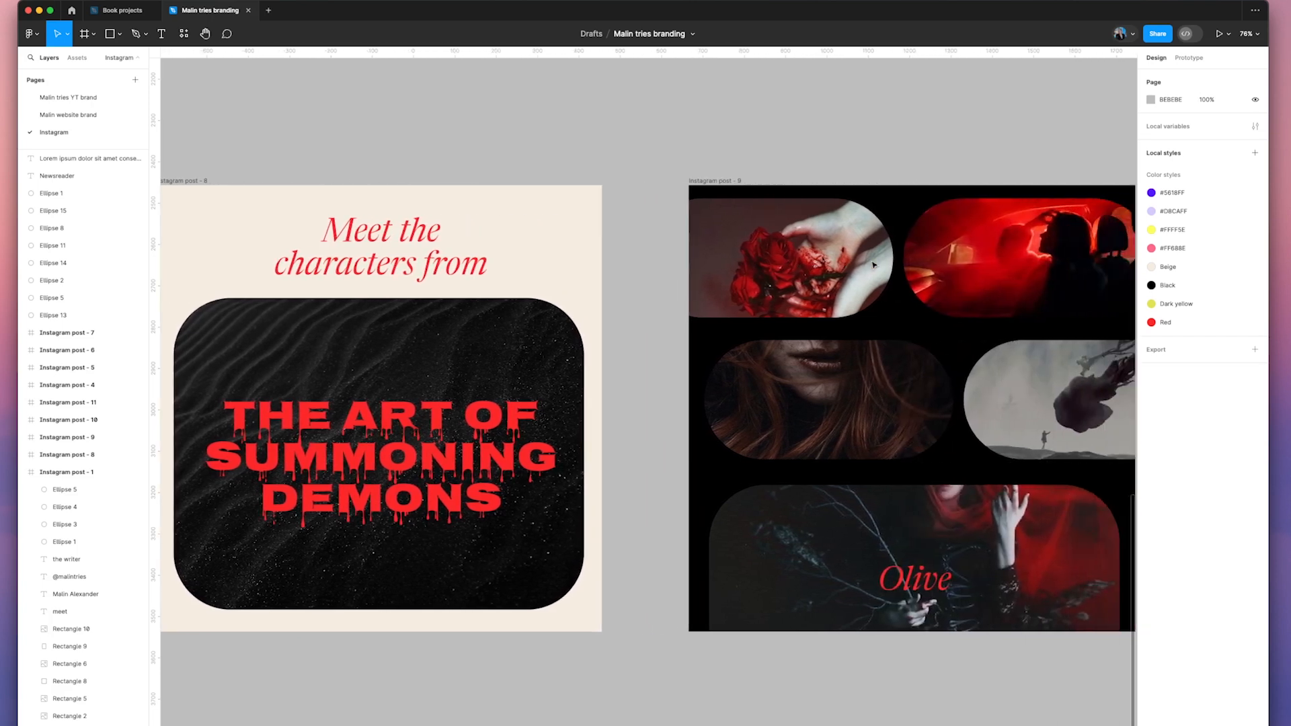
pyautogui.hscroll(6, 882, 267)
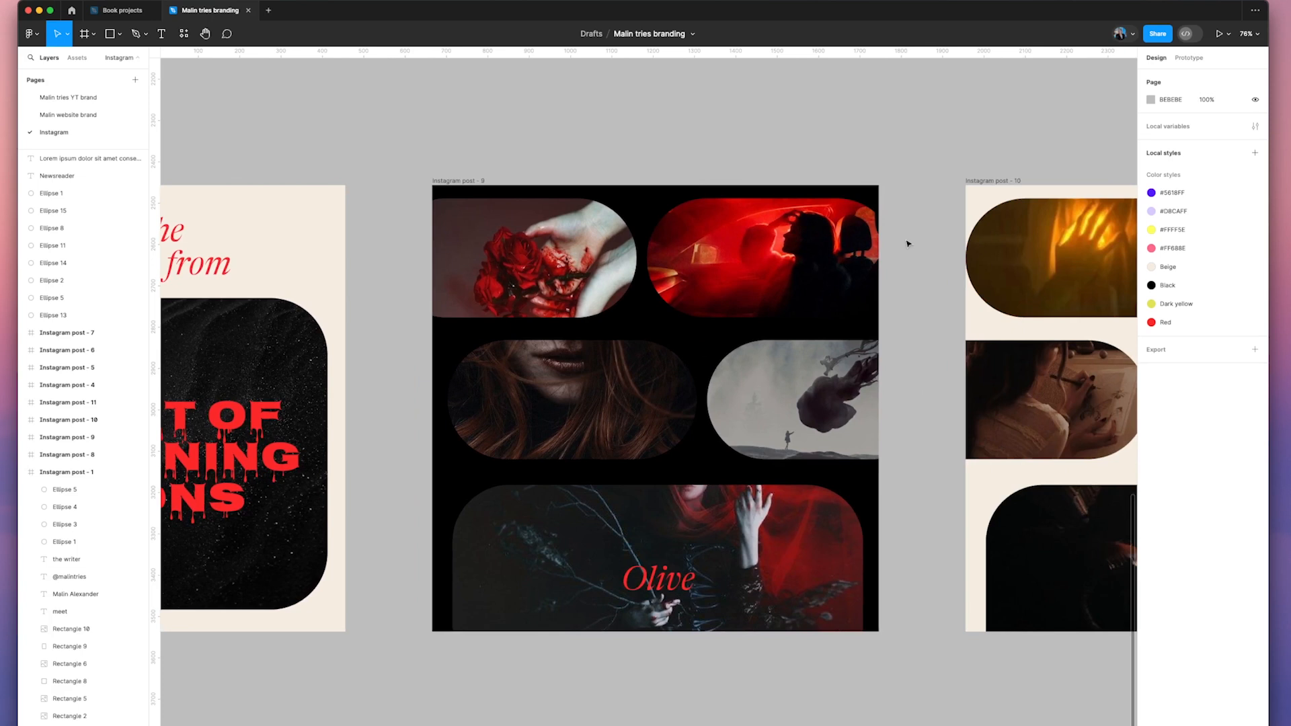
pyautogui.hscroll(1, 907, 243)
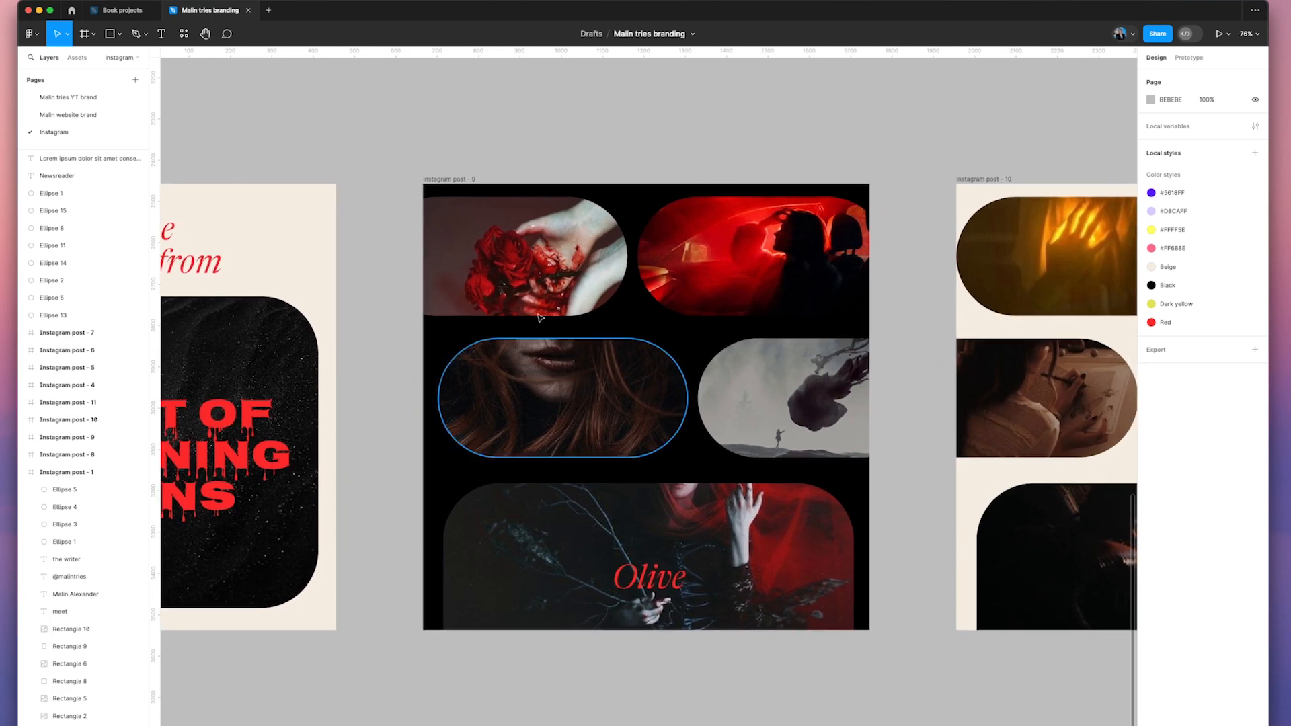
pyautogui.hscroll(1, 758, 144)
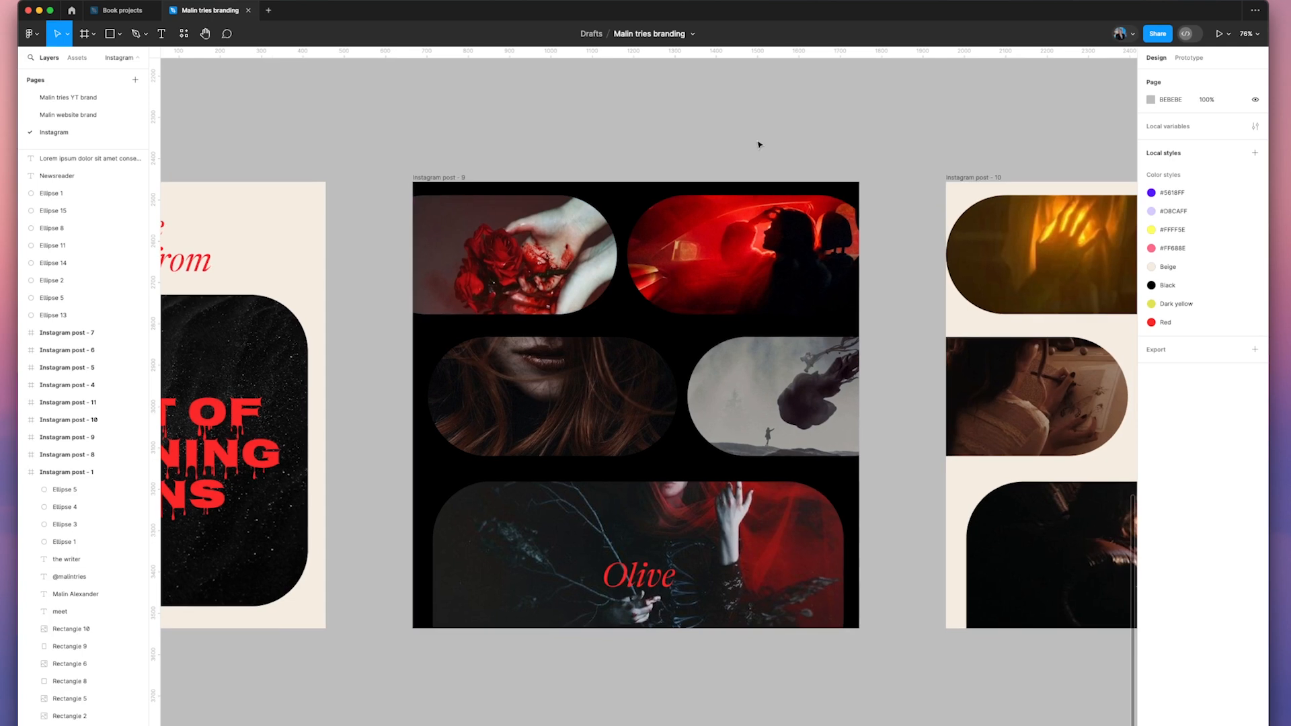
# Step: Examine the Fran and Caz character posts, including their images, backgrounds and name colours
pyautogui.hscroll(6, 757, 144)
pyautogui.hscroll(5, 759, 144)
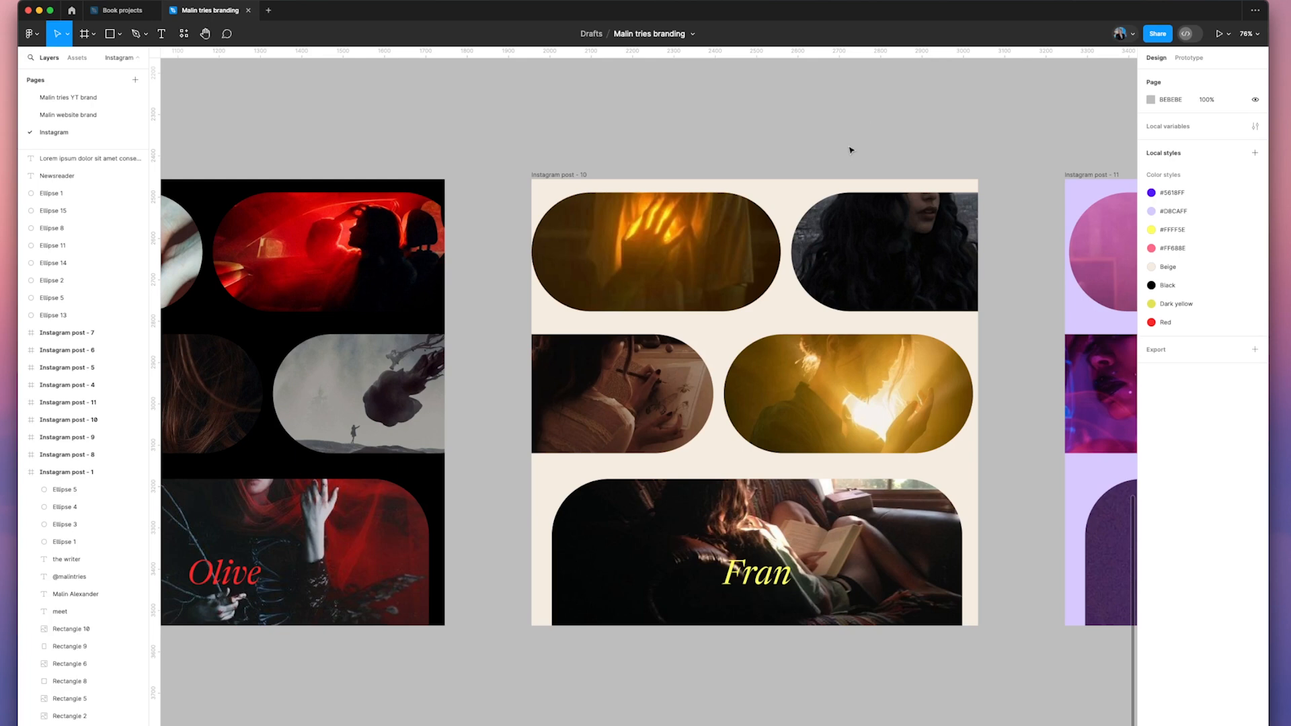
pyautogui.hscroll(10, 851, 149)
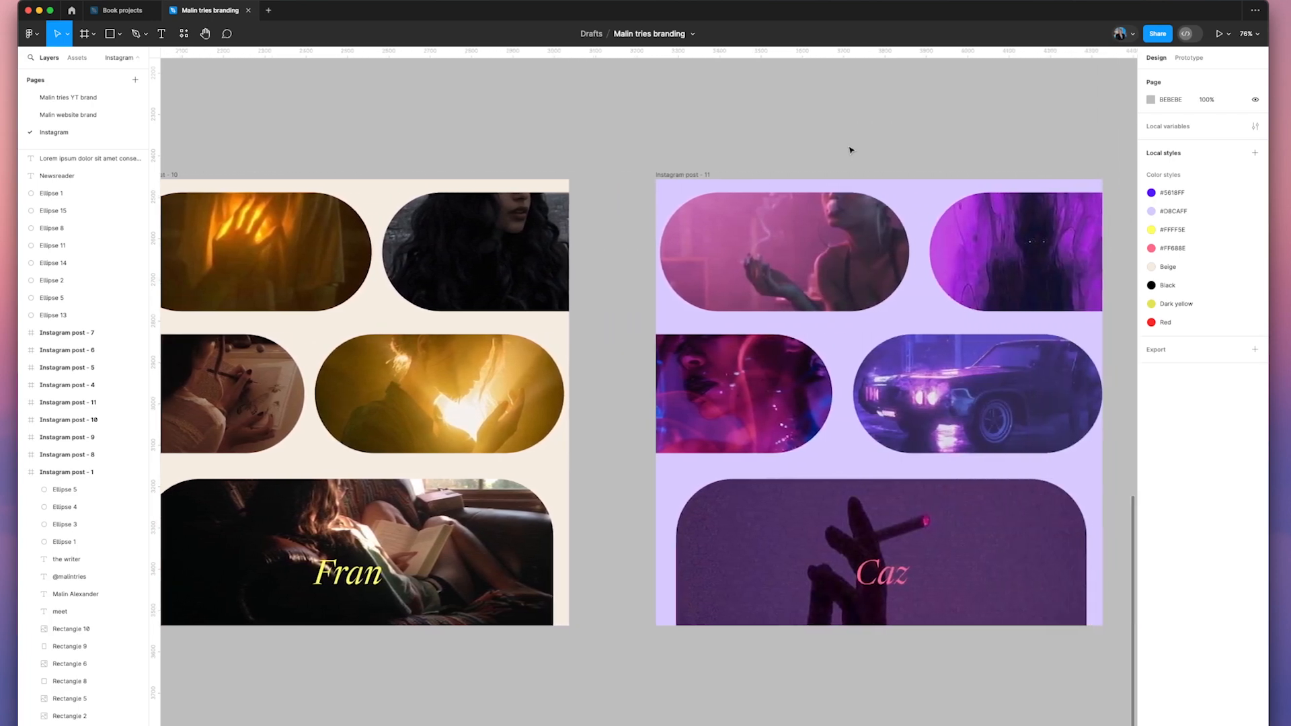
pyautogui.hscroll(2, 851, 149)
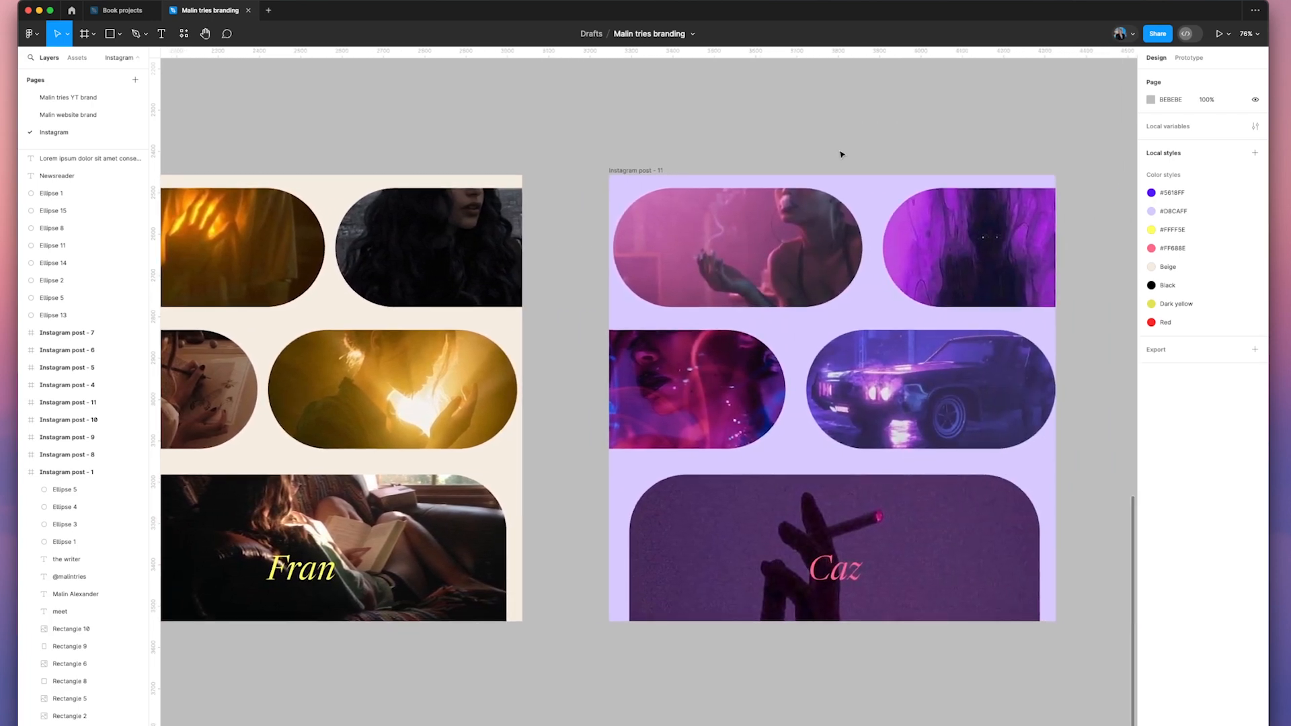
pyautogui.hscroll(2, 841, 149)
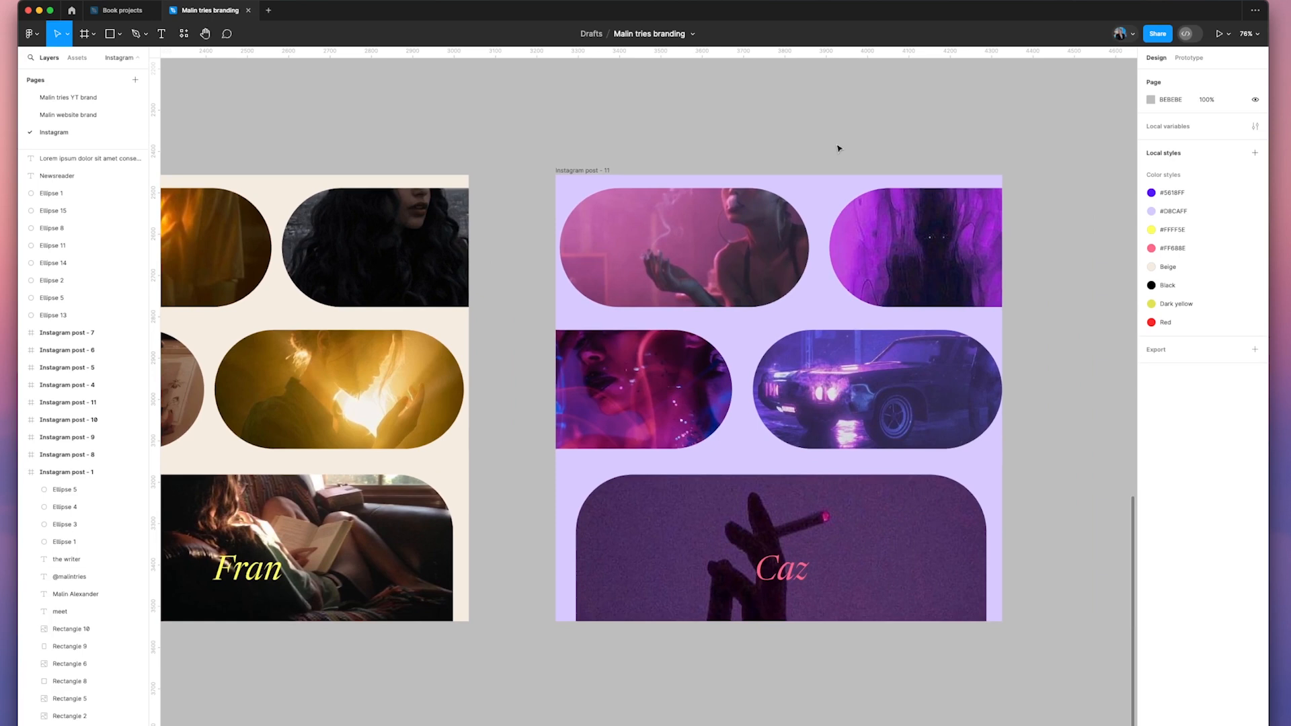
# Step: Go back to the title post and select "Meet the characters from" to check its font and colour style
pyautogui.hscroll(-20, 839, 148)
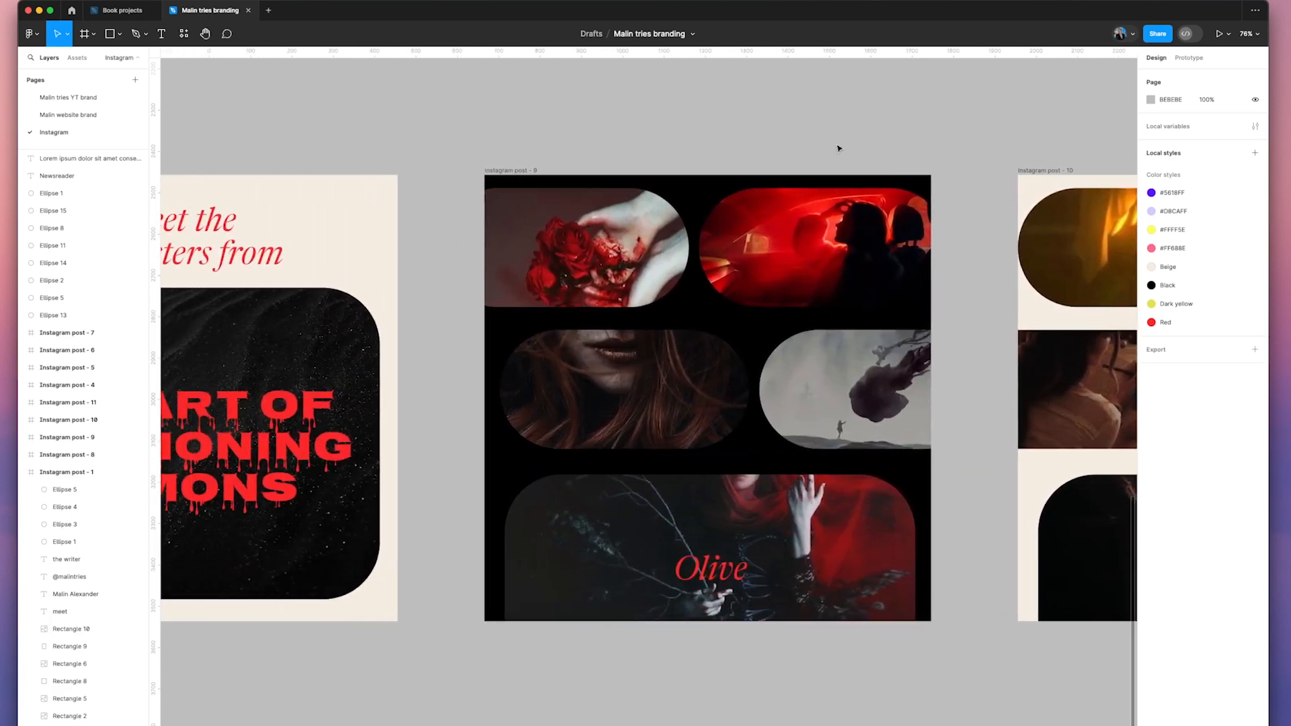
pyautogui.hscroll(-5, 839, 148)
pyautogui.hscroll(-2, 838, 148)
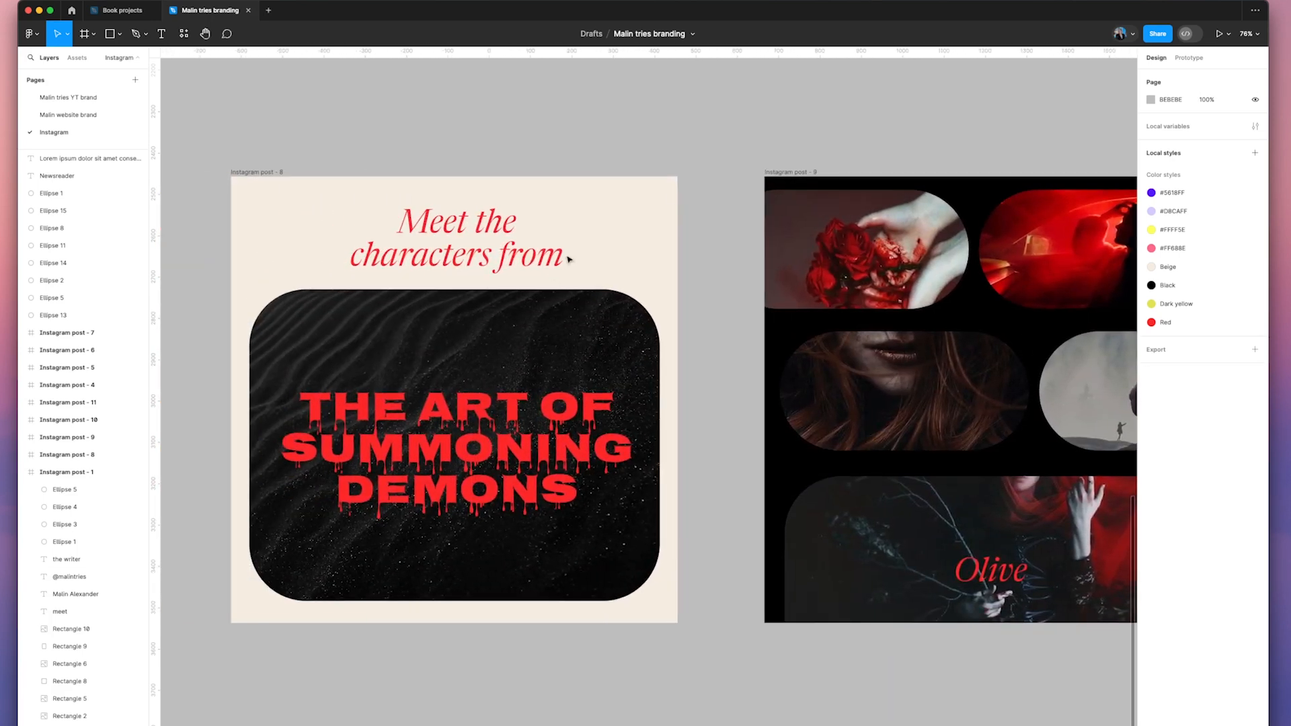
pyautogui.click(538, 264)
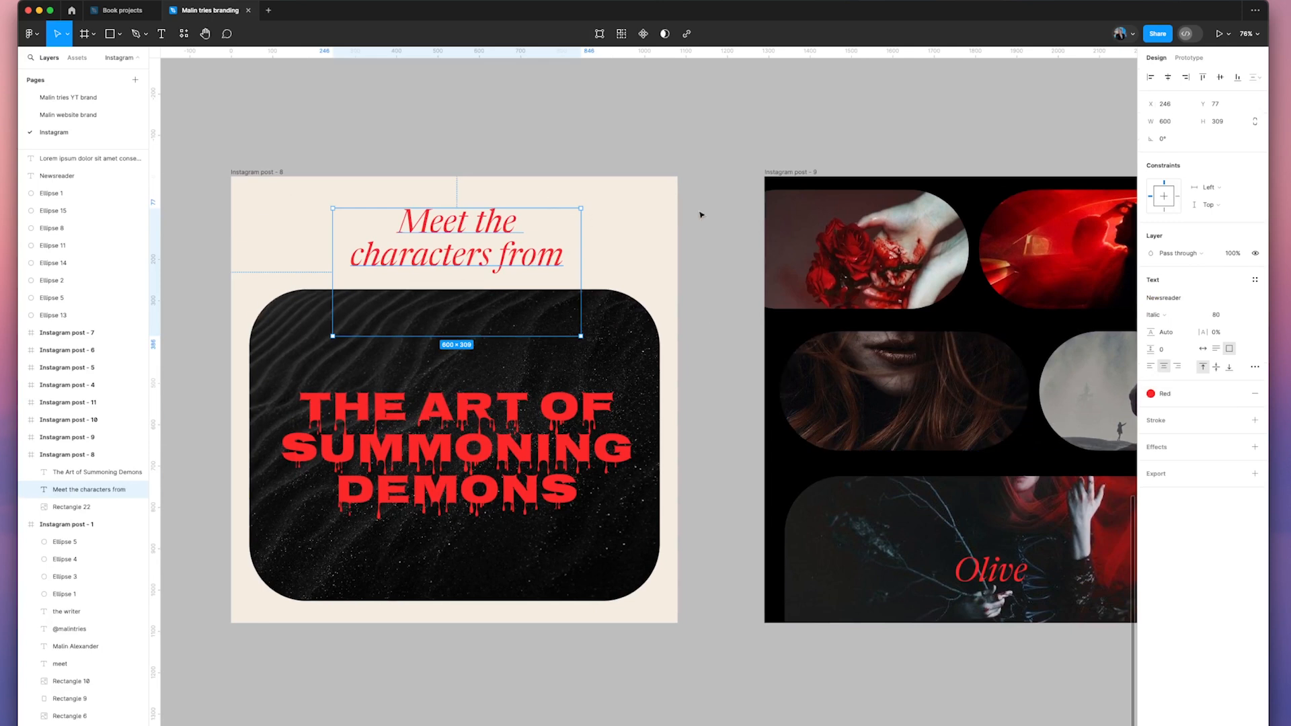
# Step: Check the text styles of the Fran and Caz names and the background fill of the Caz post
pyautogui.hscroll(15, 700, 210)
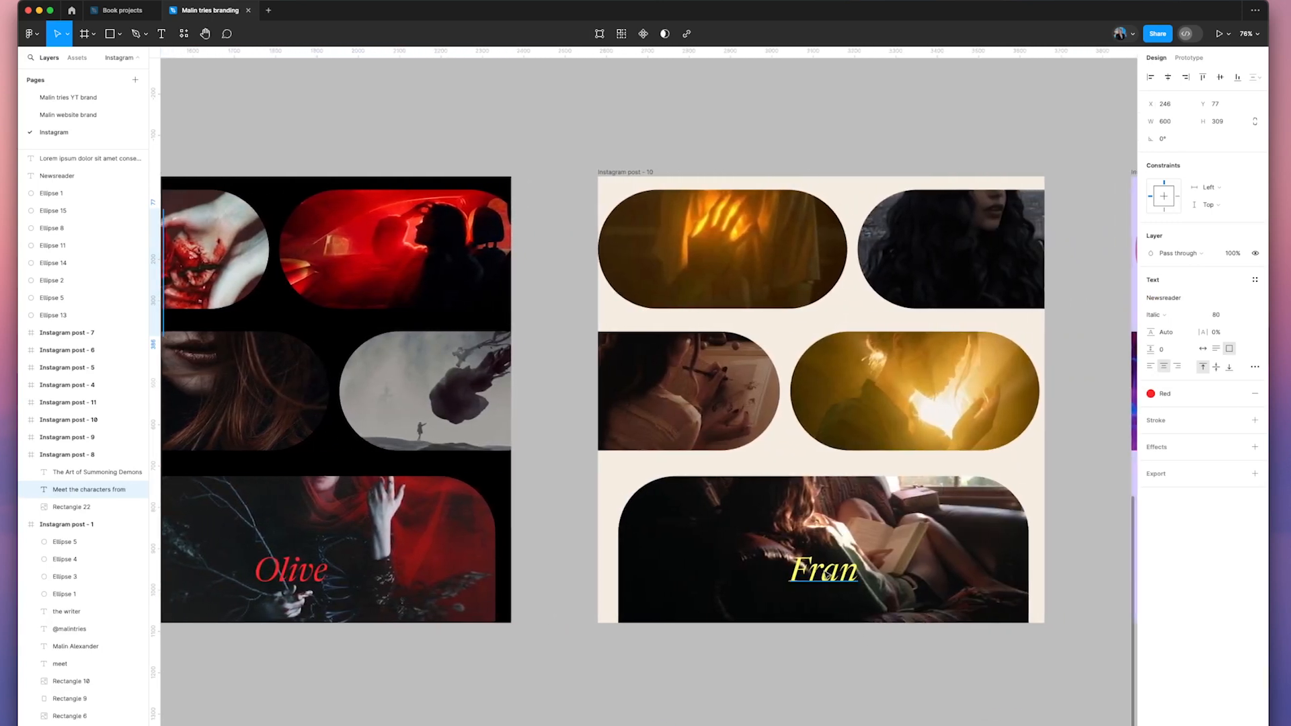
pyautogui.click(827, 572)
pyautogui.hscroll(9, 971, 564)
pyautogui.hscroll(1, 971, 563)
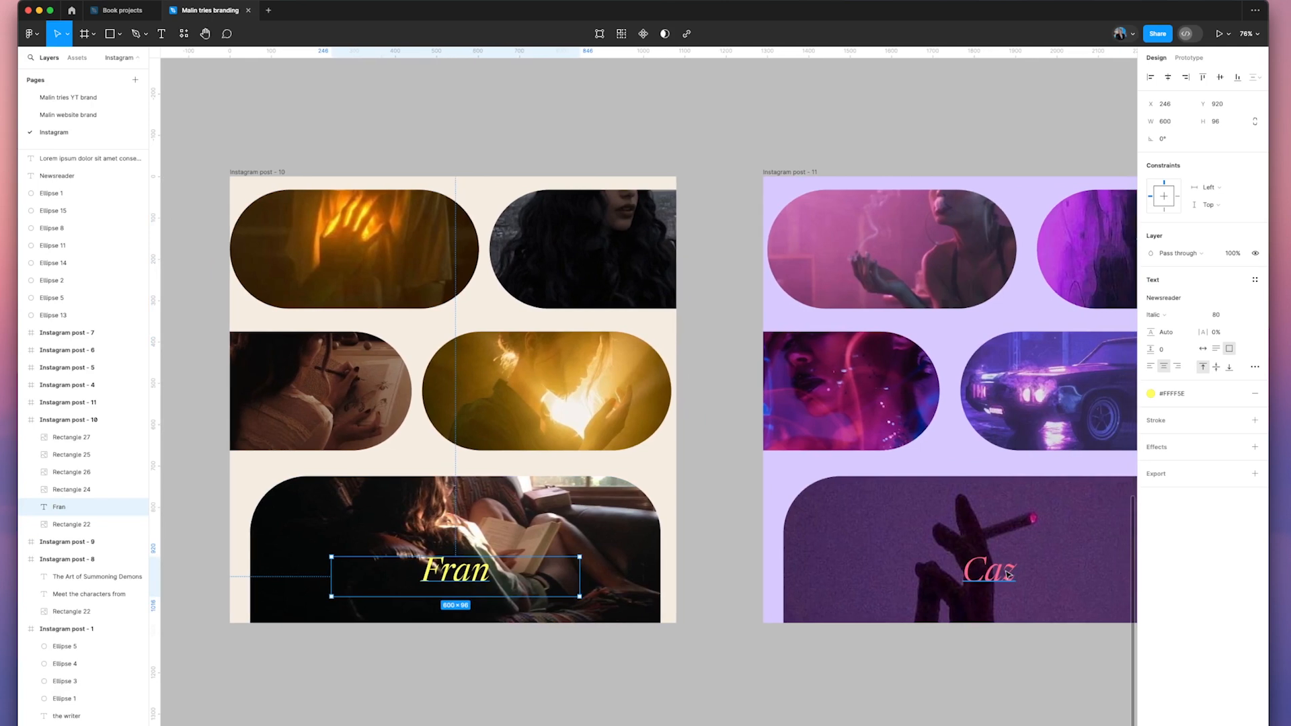
pyautogui.click(971, 565)
pyautogui.click(717, 388)
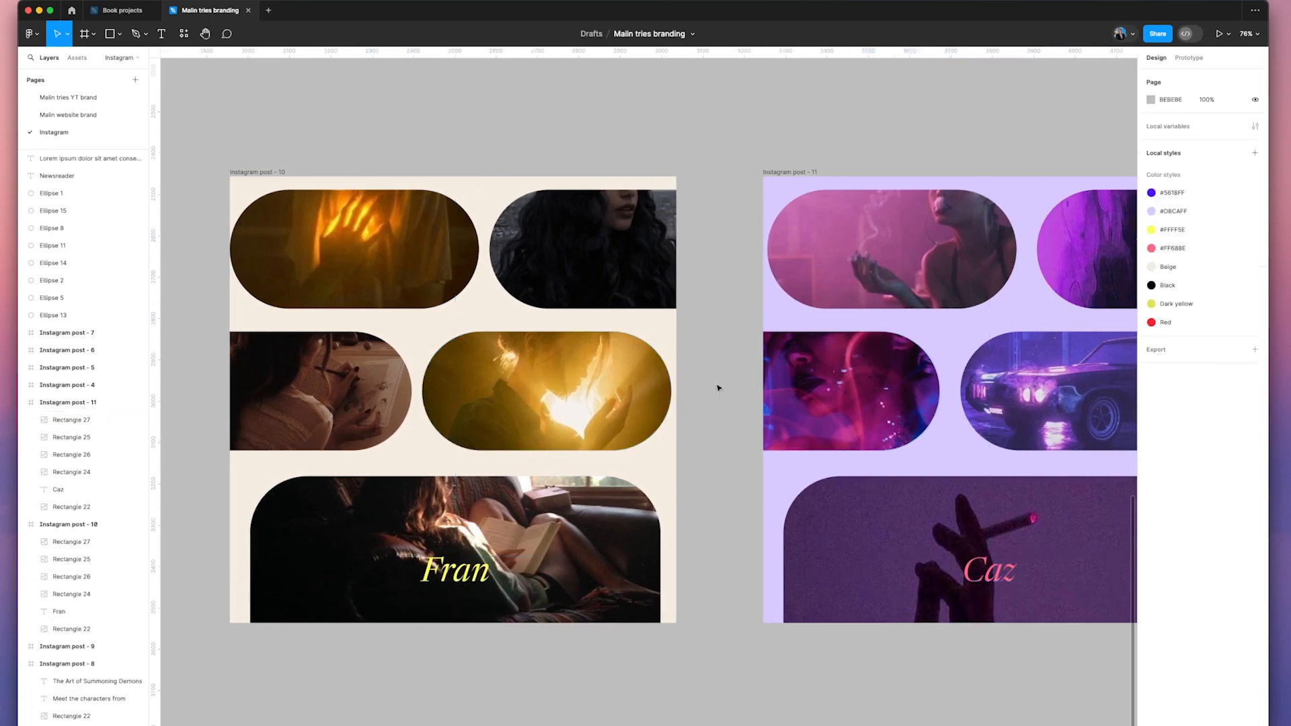
pyautogui.click(772, 308)
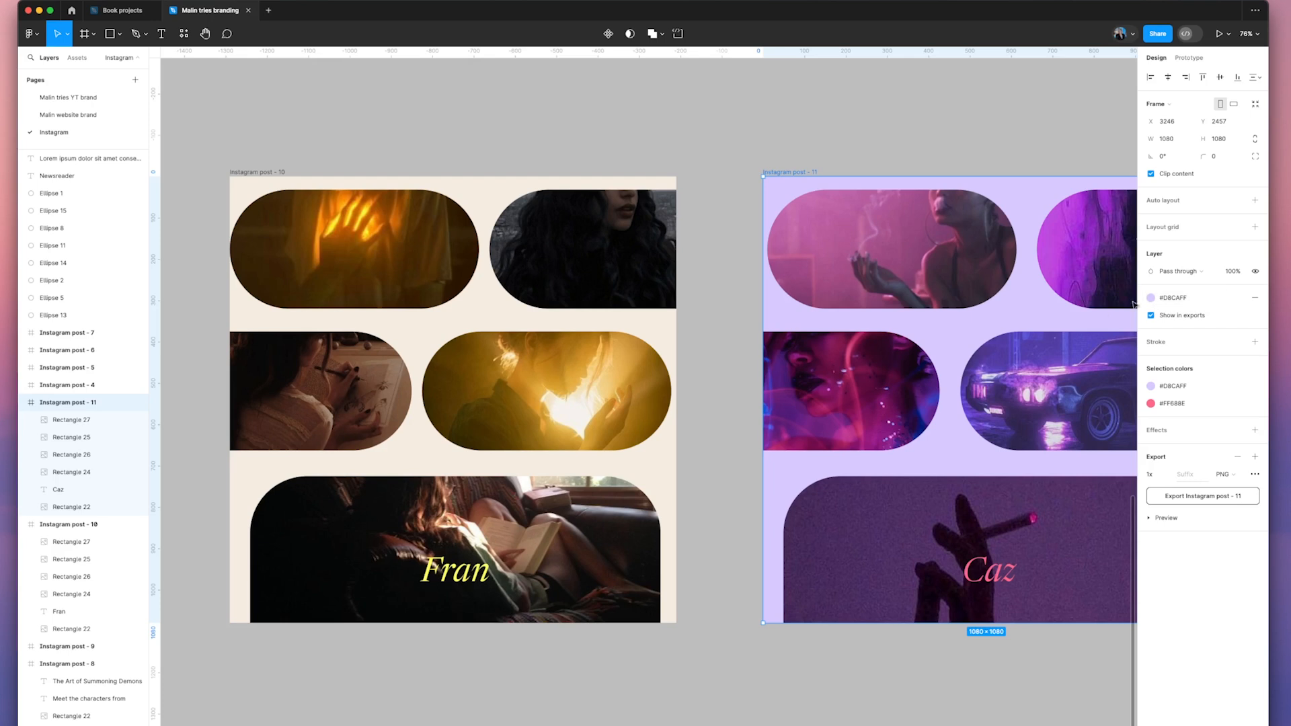
# Step: Compare the Olive, Fran and Caz character posts, ending back at "The Art of Summoning Demons" title post
pyautogui.click(730, 304)
pyautogui.hscroll(-9, 731, 305)
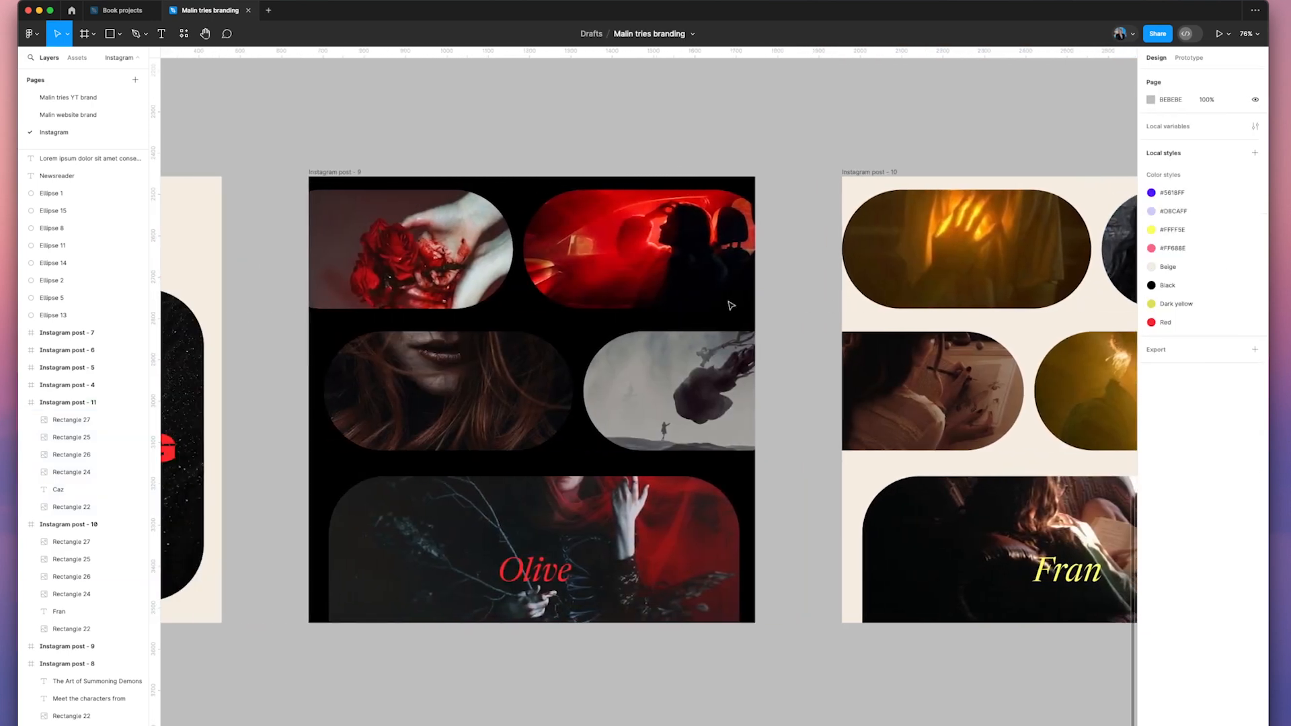
pyautogui.hscroll(10, 731, 305)
pyautogui.hscroll(2, 730, 305)
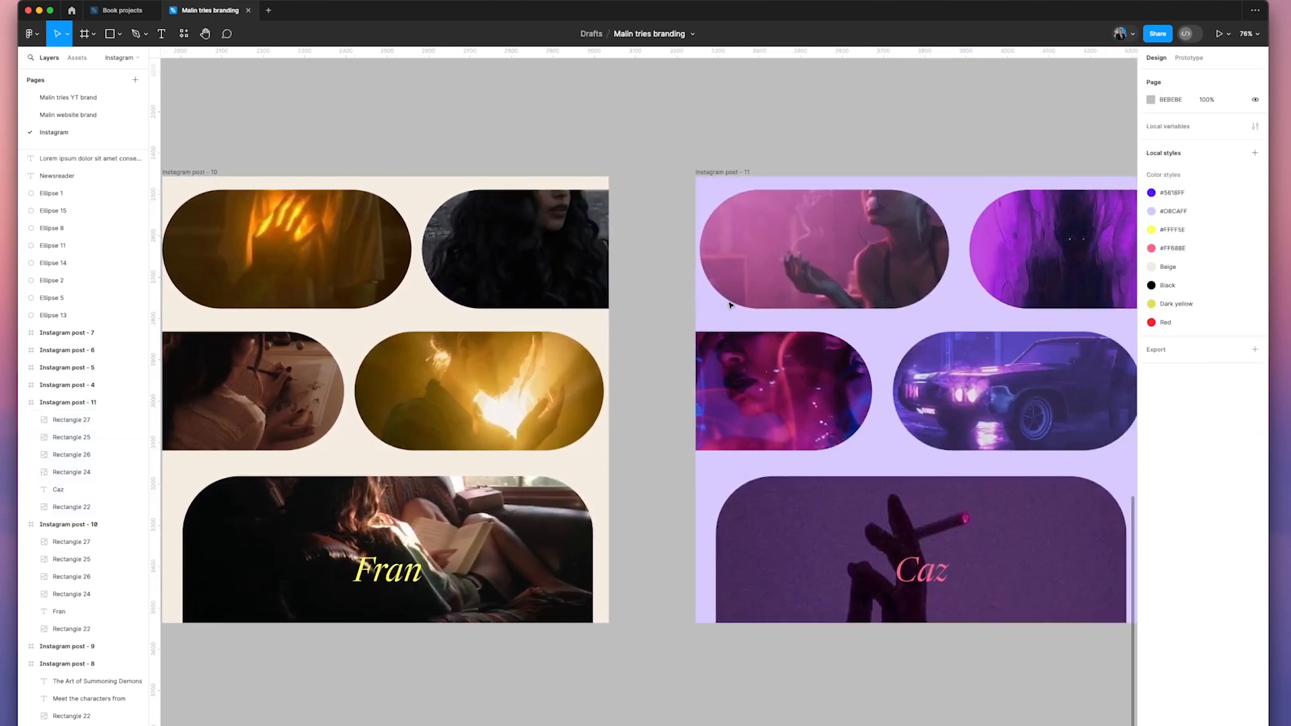
pyautogui.hscroll(-10, 730, 305)
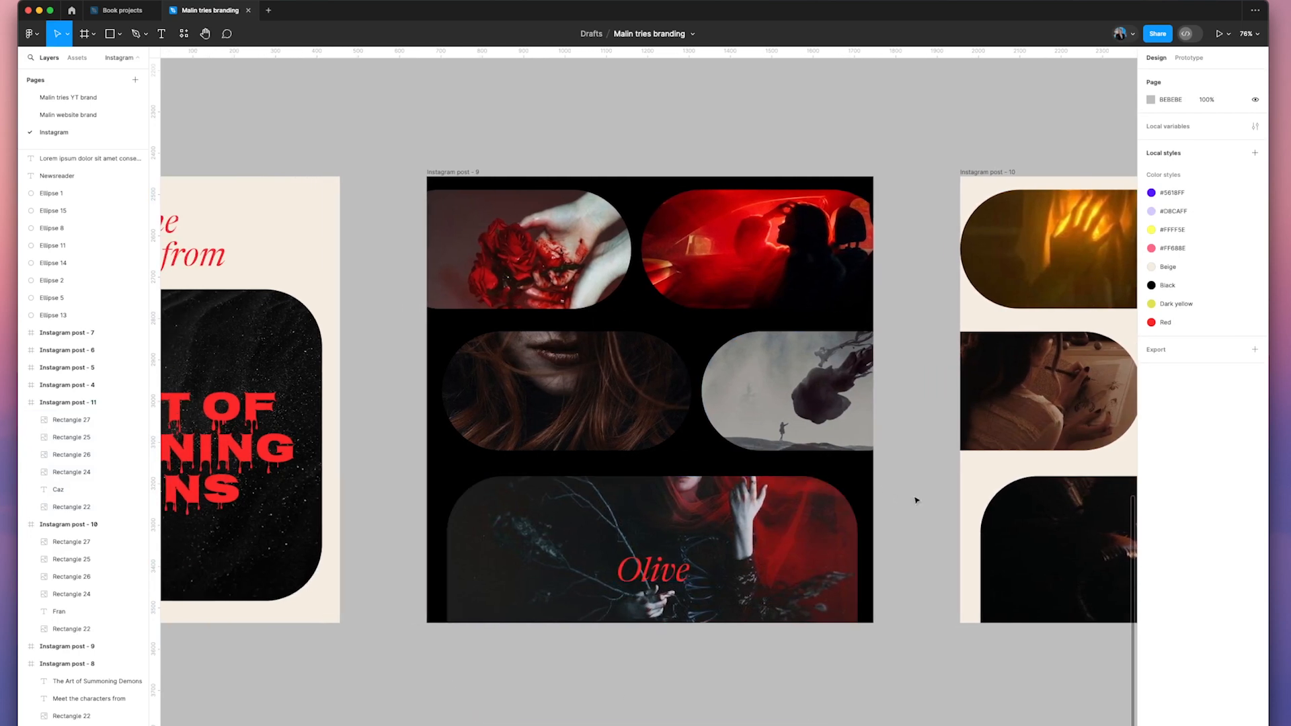
pyautogui.hscroll(-5, 897, 408)
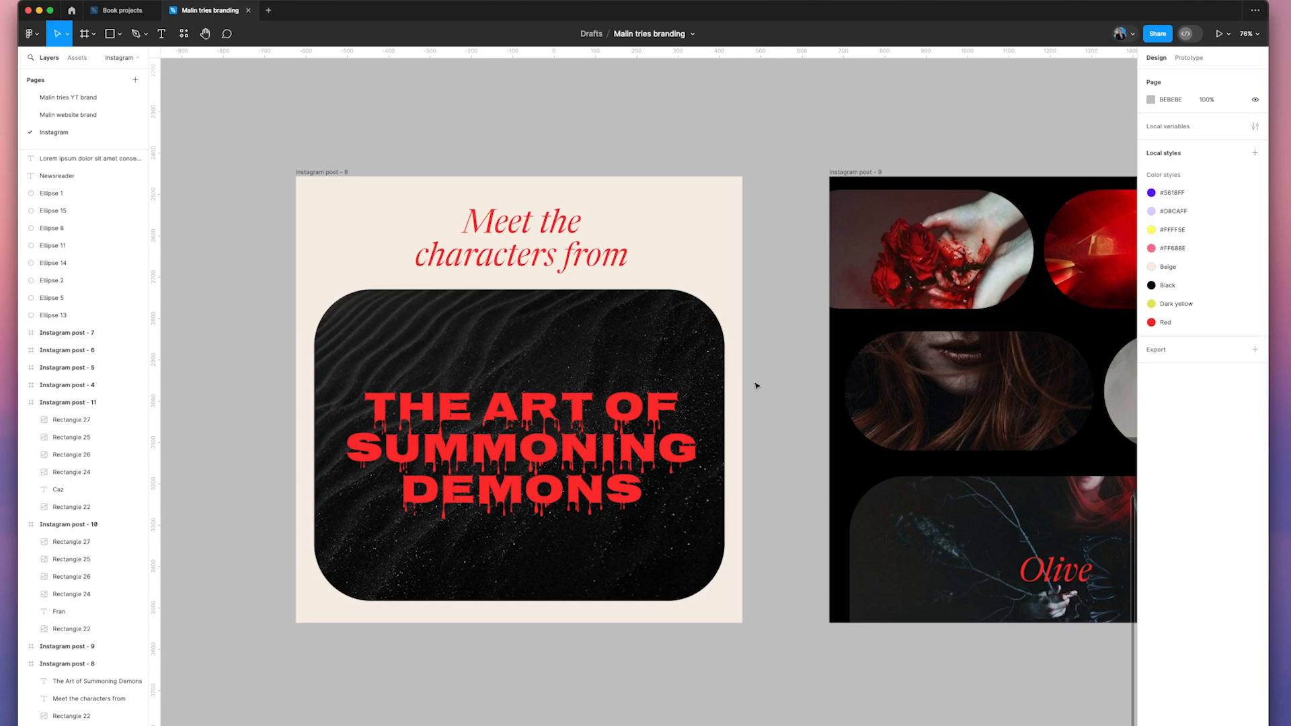
# Step: Check the font and colour style of the "The Art of Summoning Demons" text and the title post's background fill
pyautogui.click(436, 426)
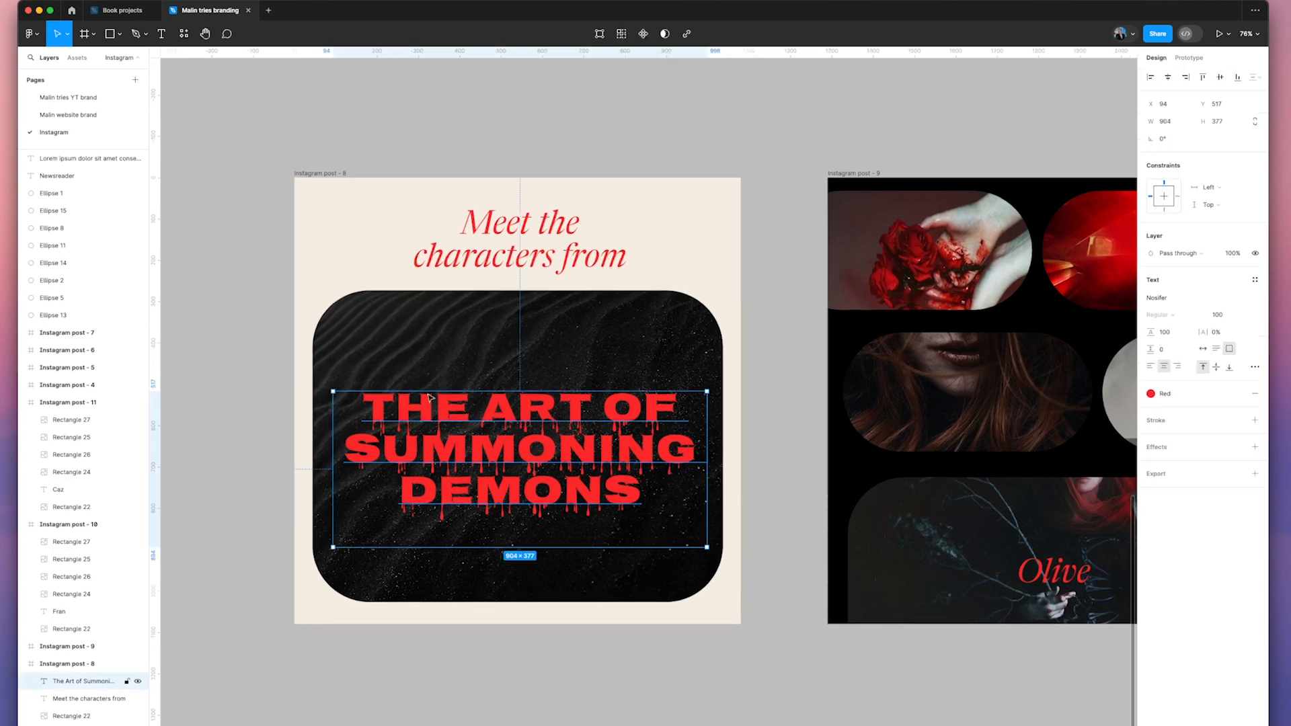
pyautogui.click(775, 424)
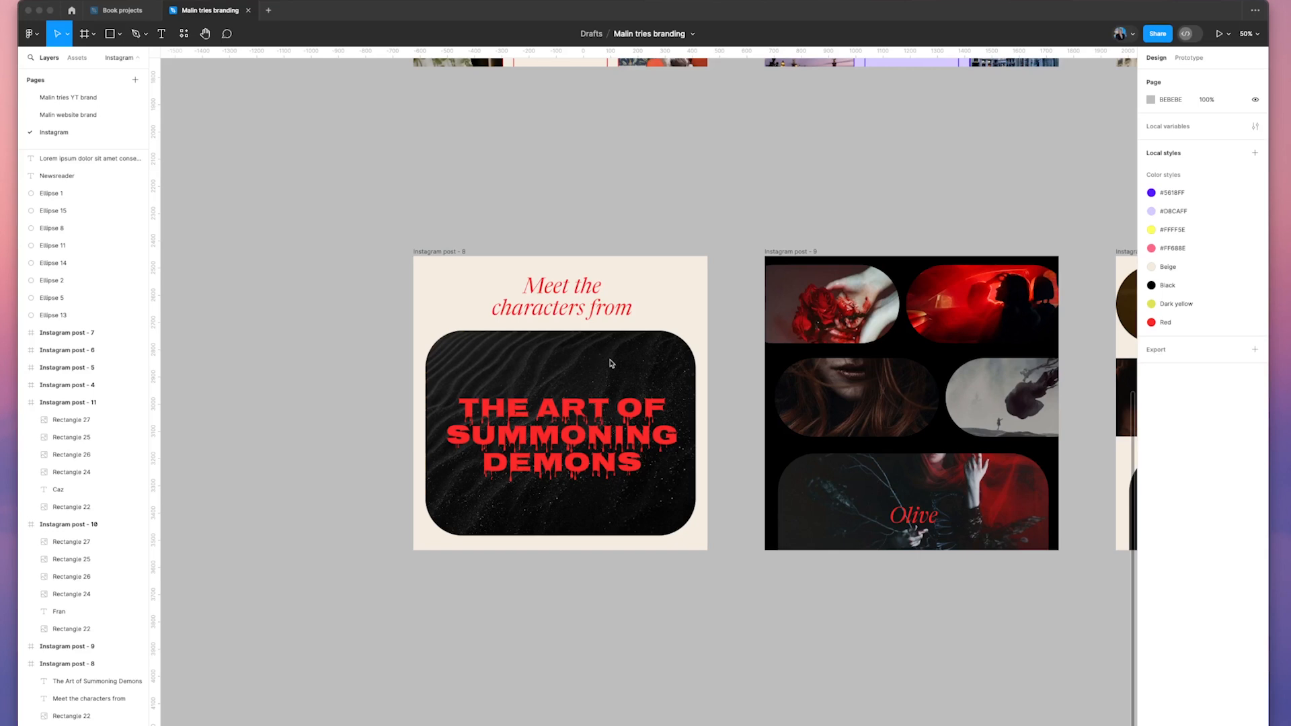
pyautogui.click(603, 214)
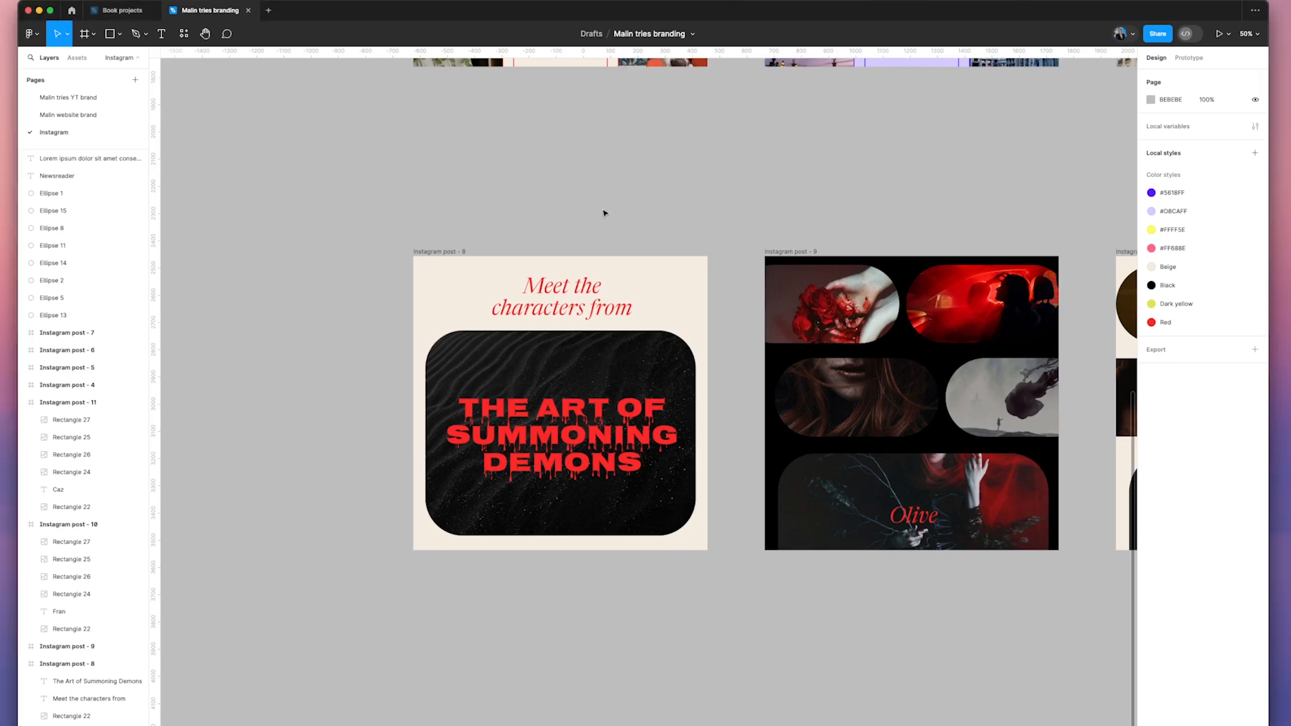
pyautogui.click(461, 250)
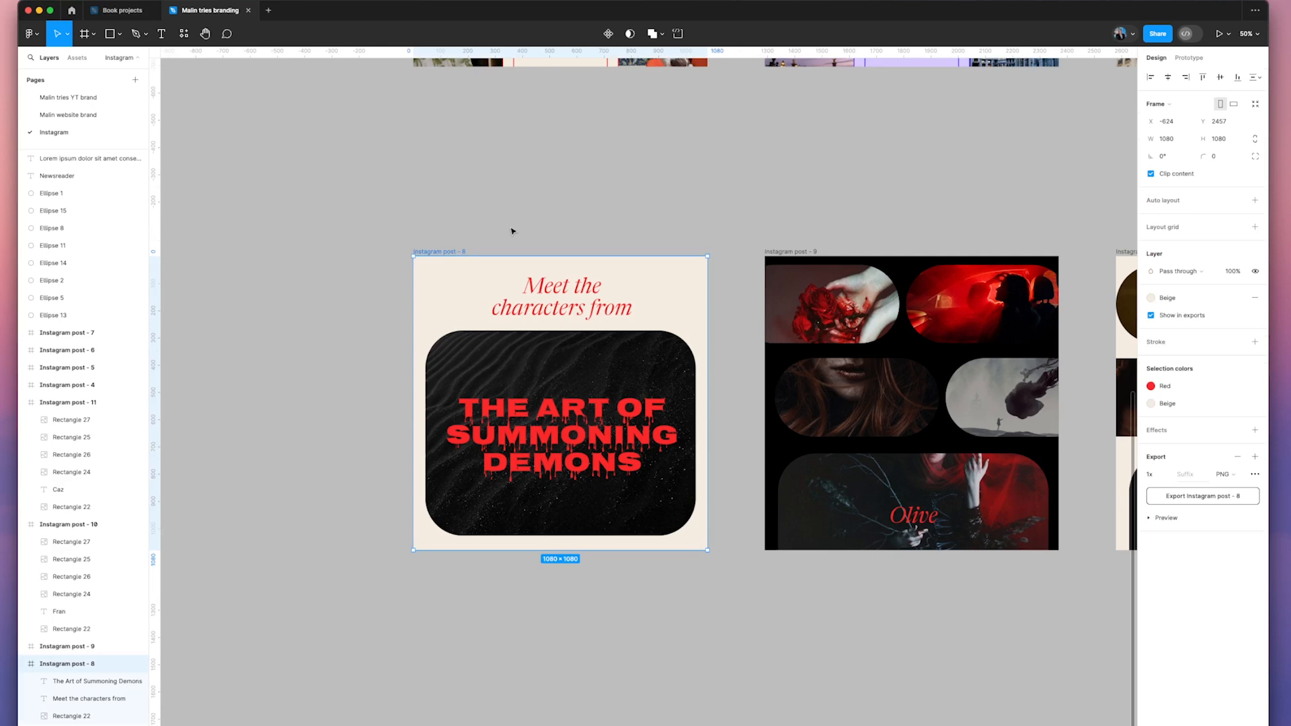
# Step: Add a new 1080 × 1080 frame using the Instagram post preset from the social media sizes
pyautogui.press('-')
pyautogui.scroll(-1, 589, 317)
pyautogui.click(599, 499)
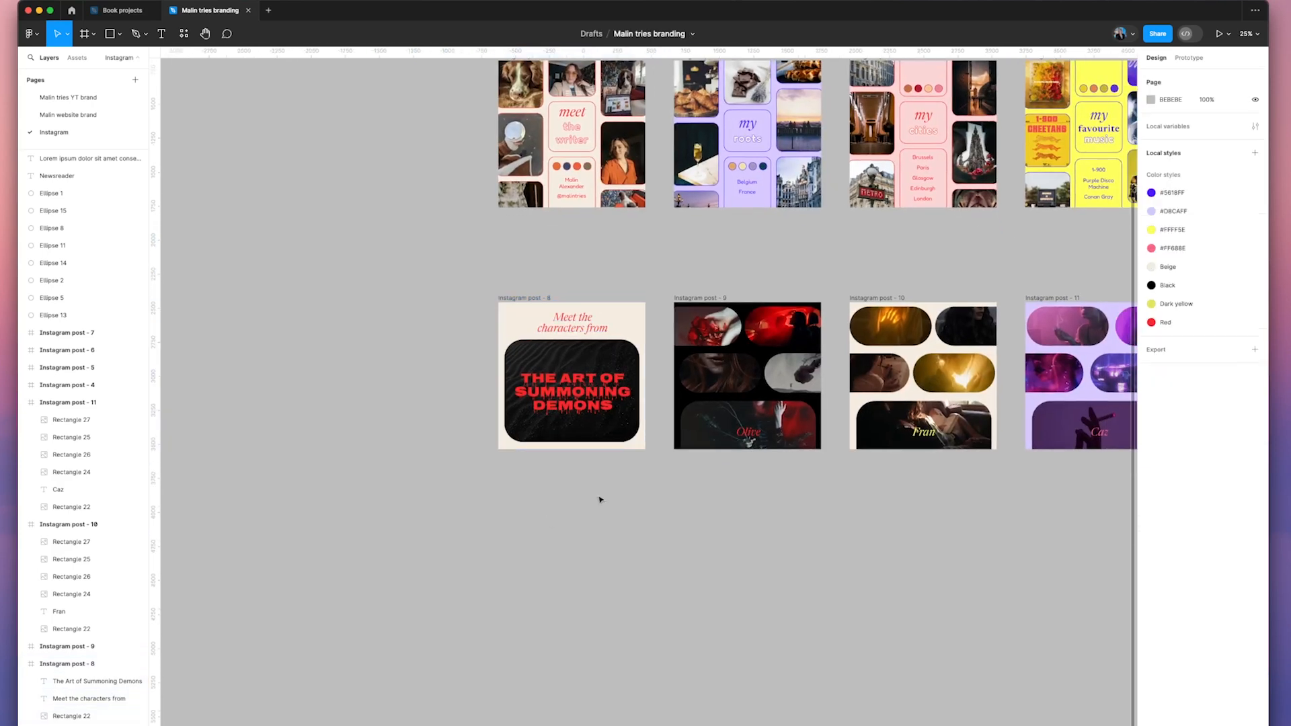
pyautogui.scroll(-3, 599, 498)
pyautogui.hscroll(2, 590, 461)
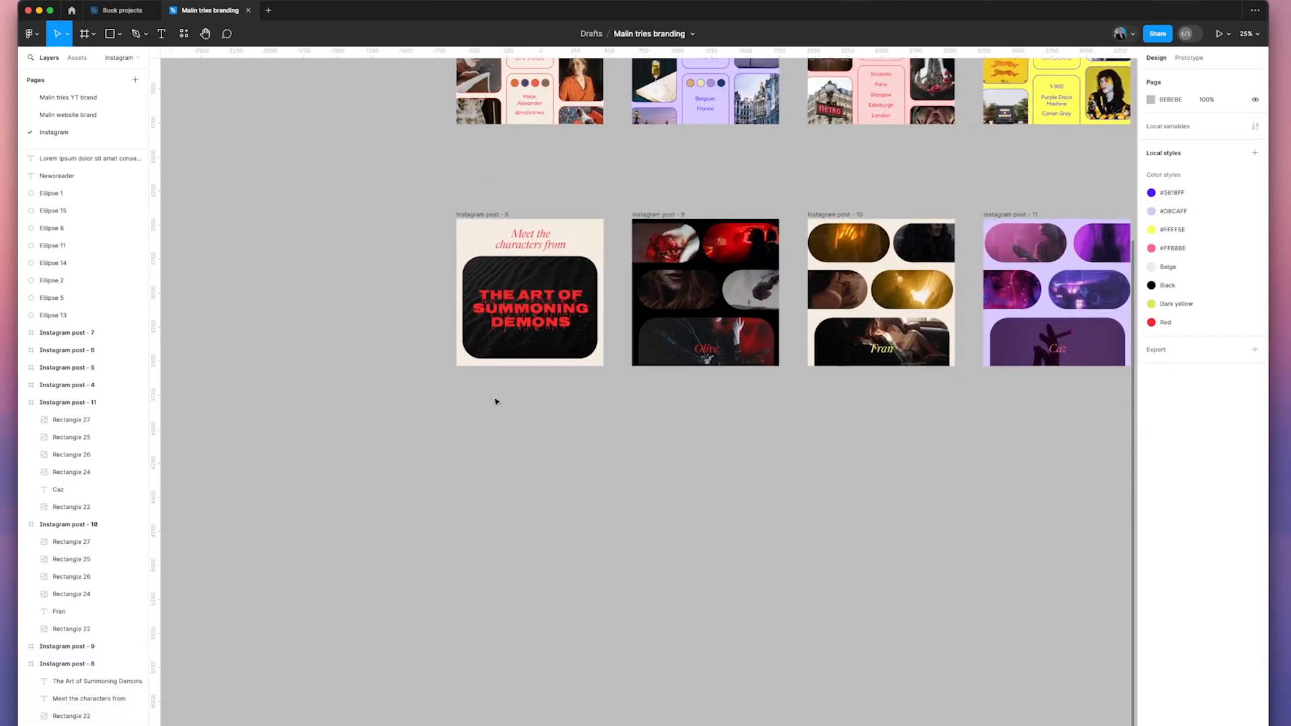
pyautogui.click(93, 35)
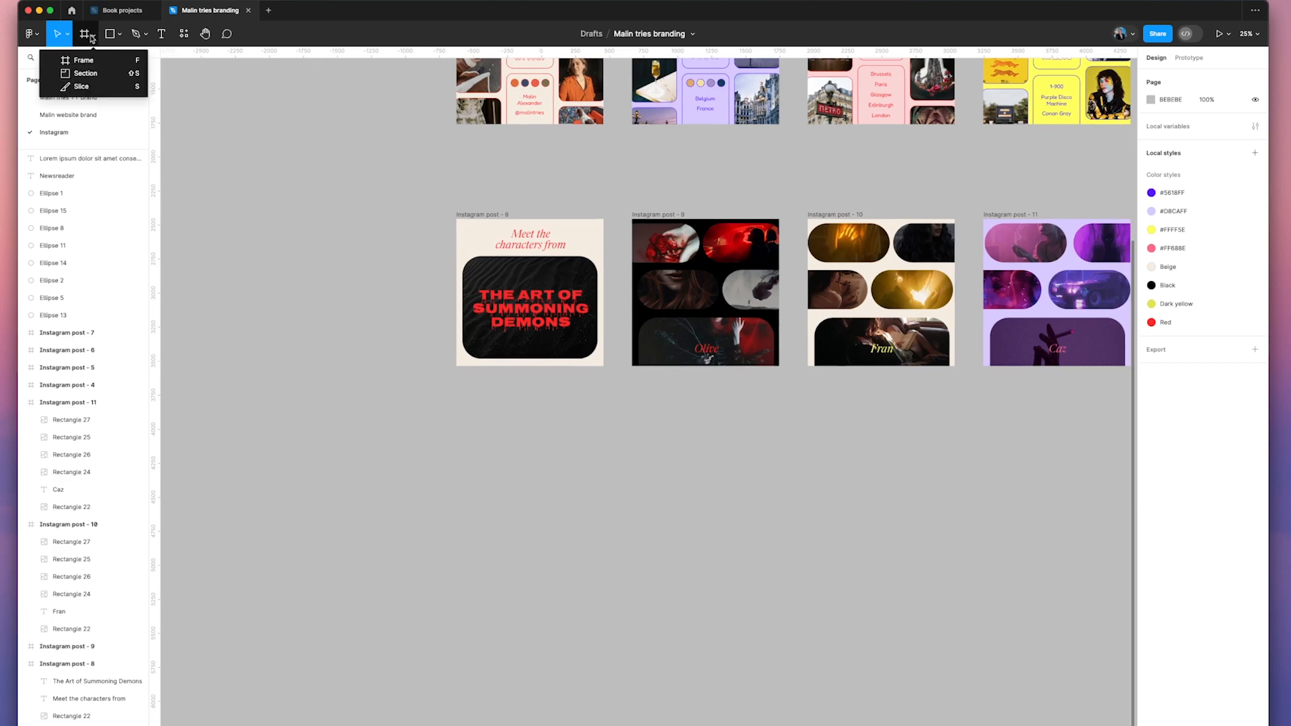
pyautogui.click(84, 59)
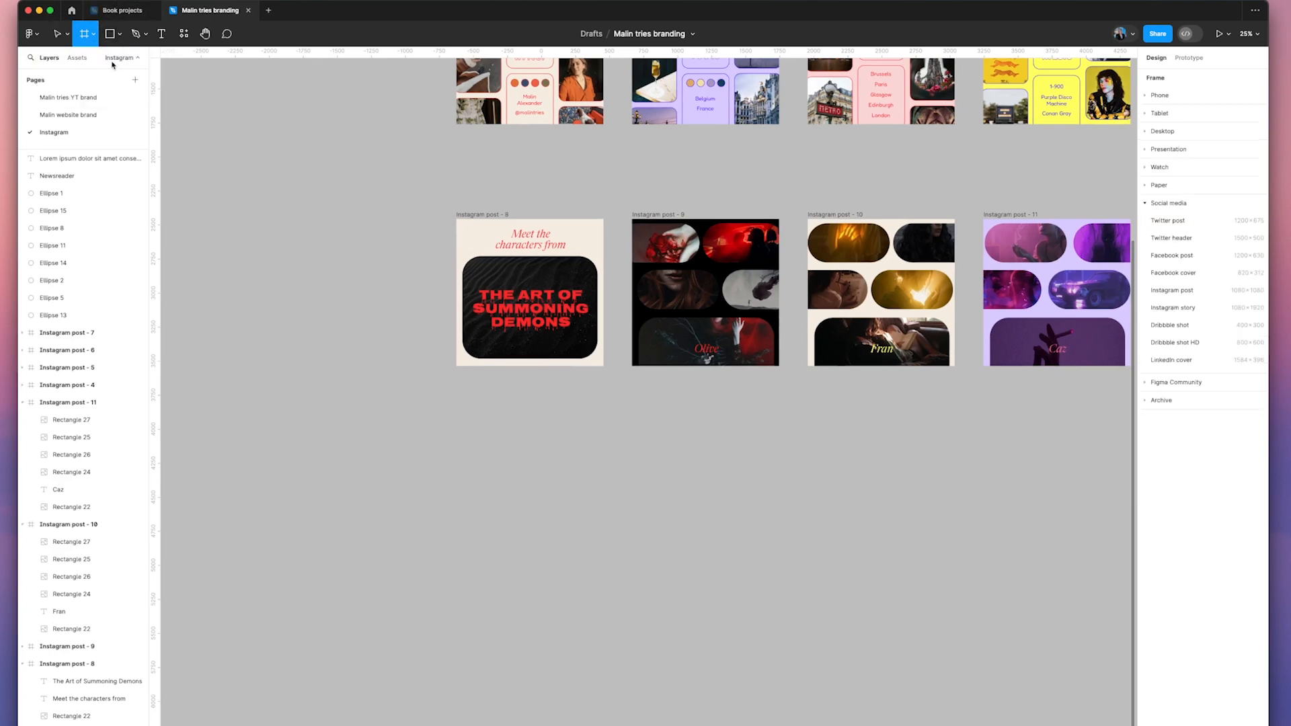
pyautogui.click(1145, 203)
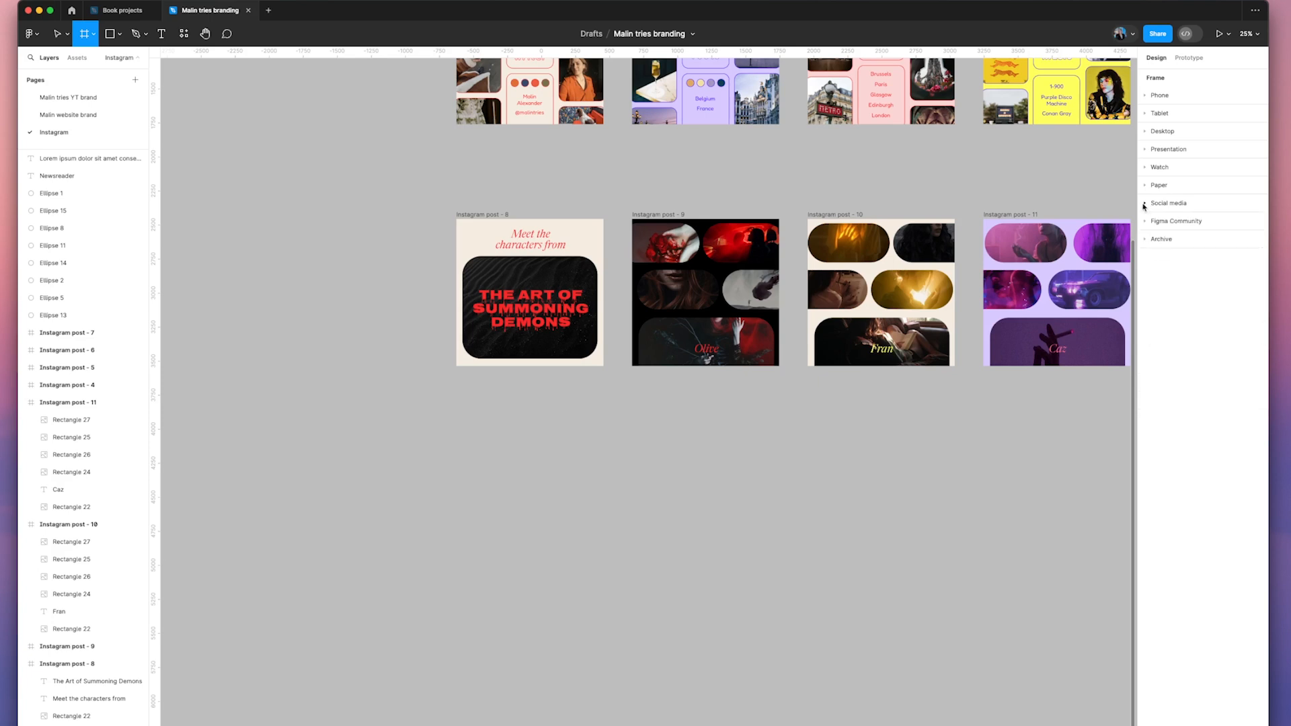
pyautogui.click(1145, 203)
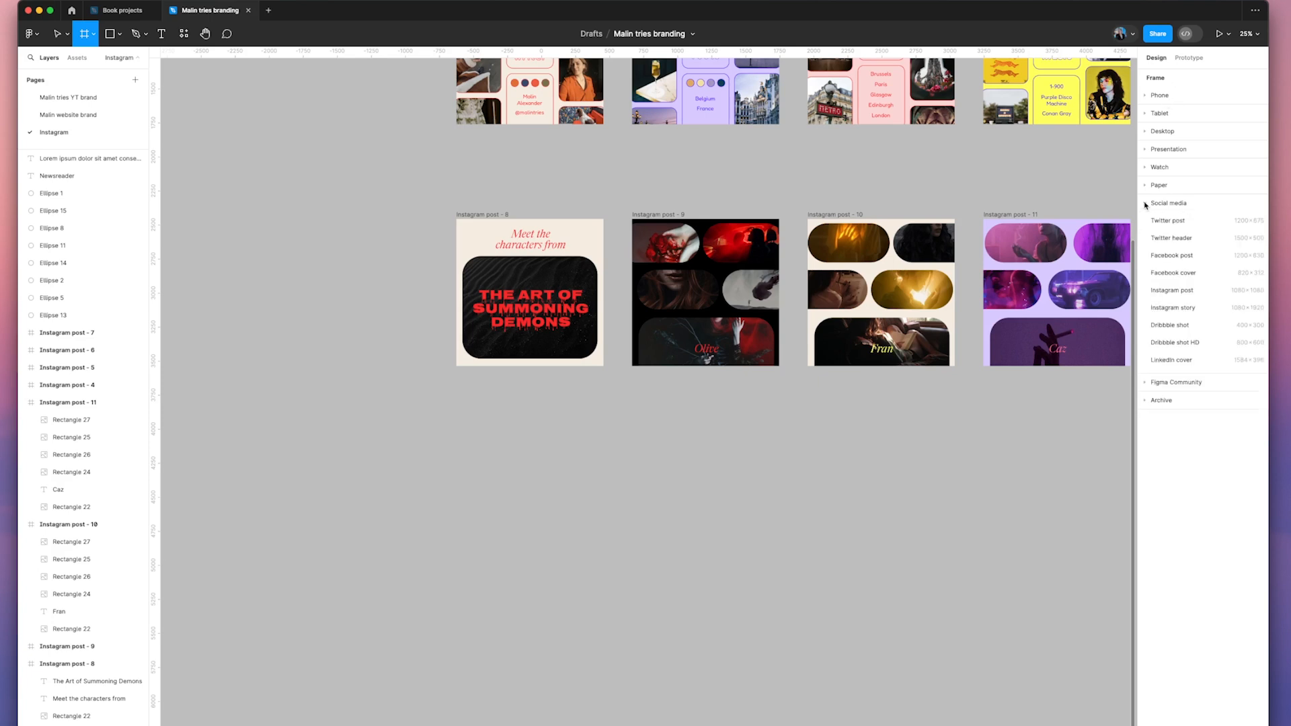
pyautogui.click(1172, 289)
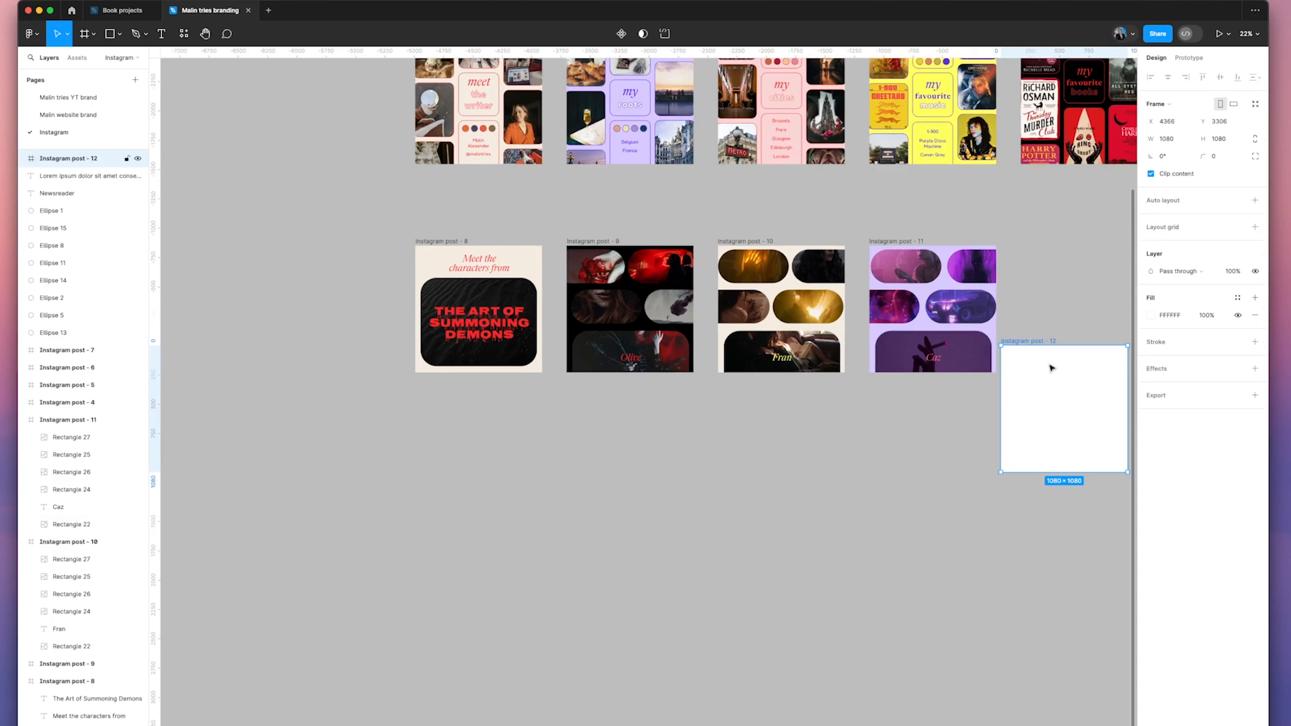
# Step: Move the new Instagram post frame below the title post, aligned with its left edge, to start a third row
pyautogui.hscroll(3, 1054, 367)
pyautogui.moveTo(934, 356); pyautogui.dragTo(369, 452)
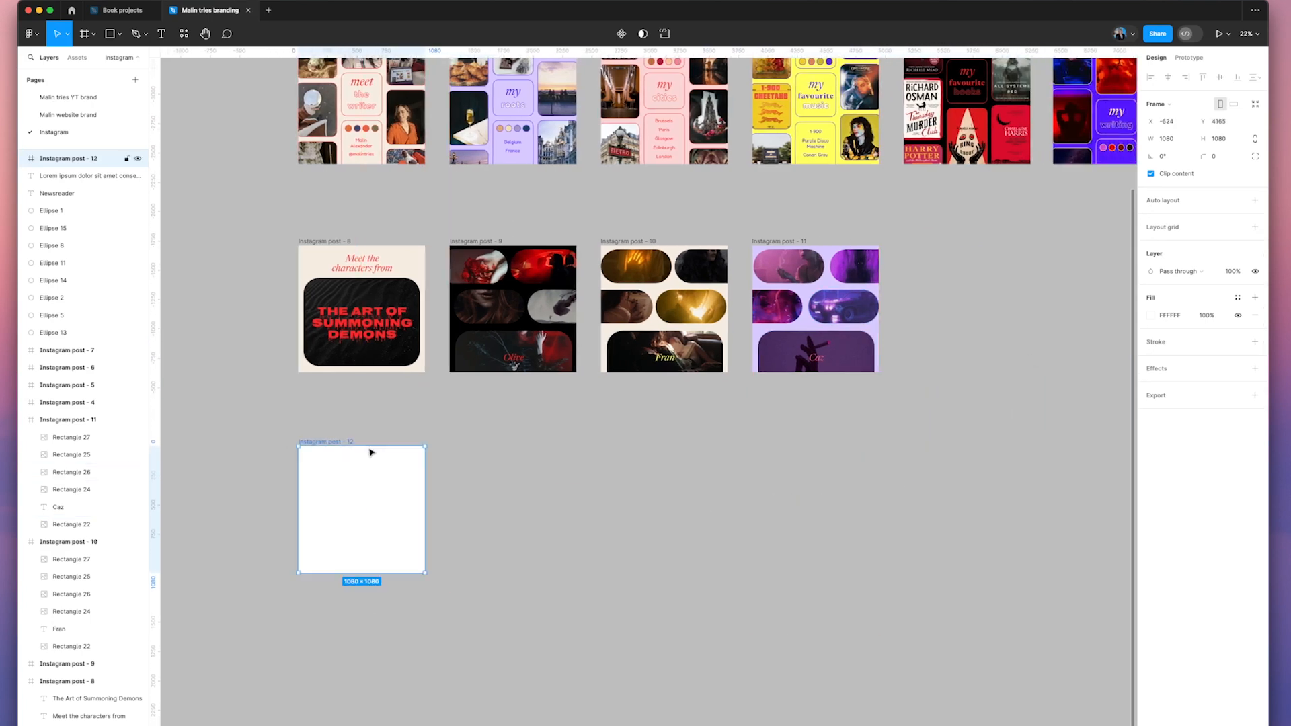
pyautogui.hscroll(-5, 531, 422)
pyautogui.hscroll(-2, 531, 421)
pyautogui.scroll(-5, 531, 422)
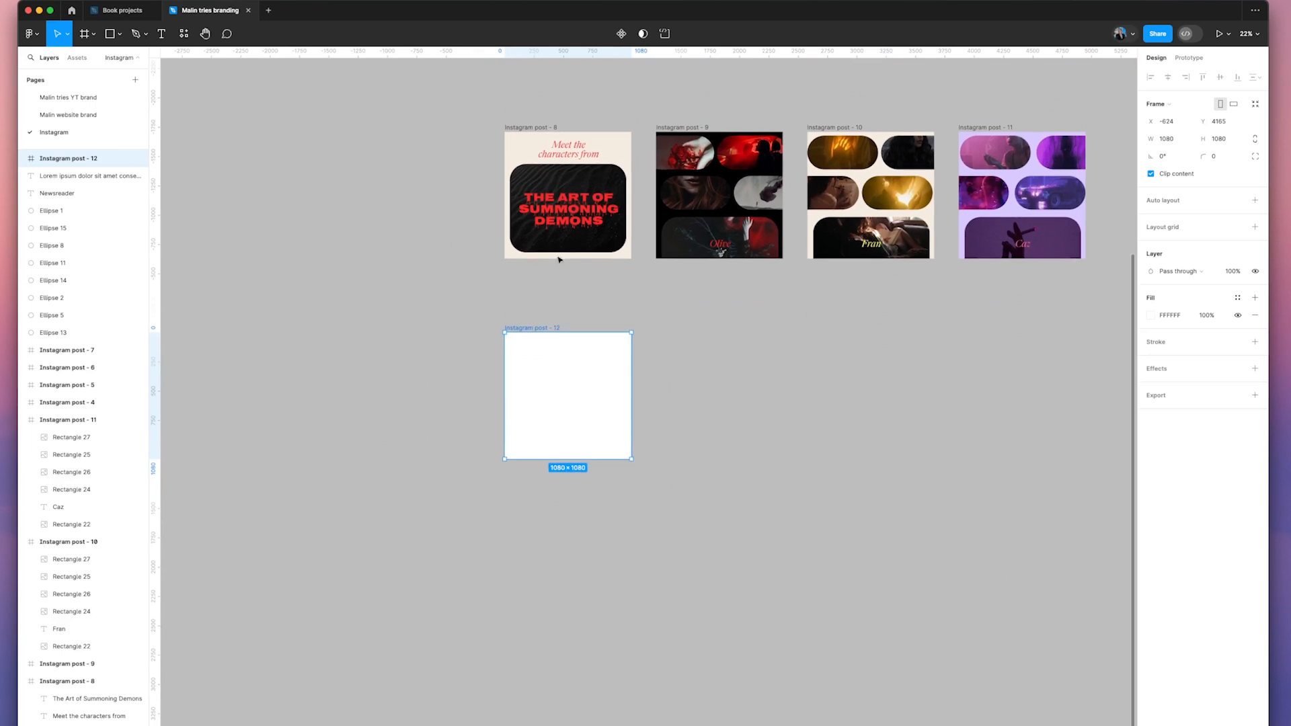
pyautogui.click(564, 308)
pyautogui.click(546, 328)
pyautogui.scroll(2, 594, 314)
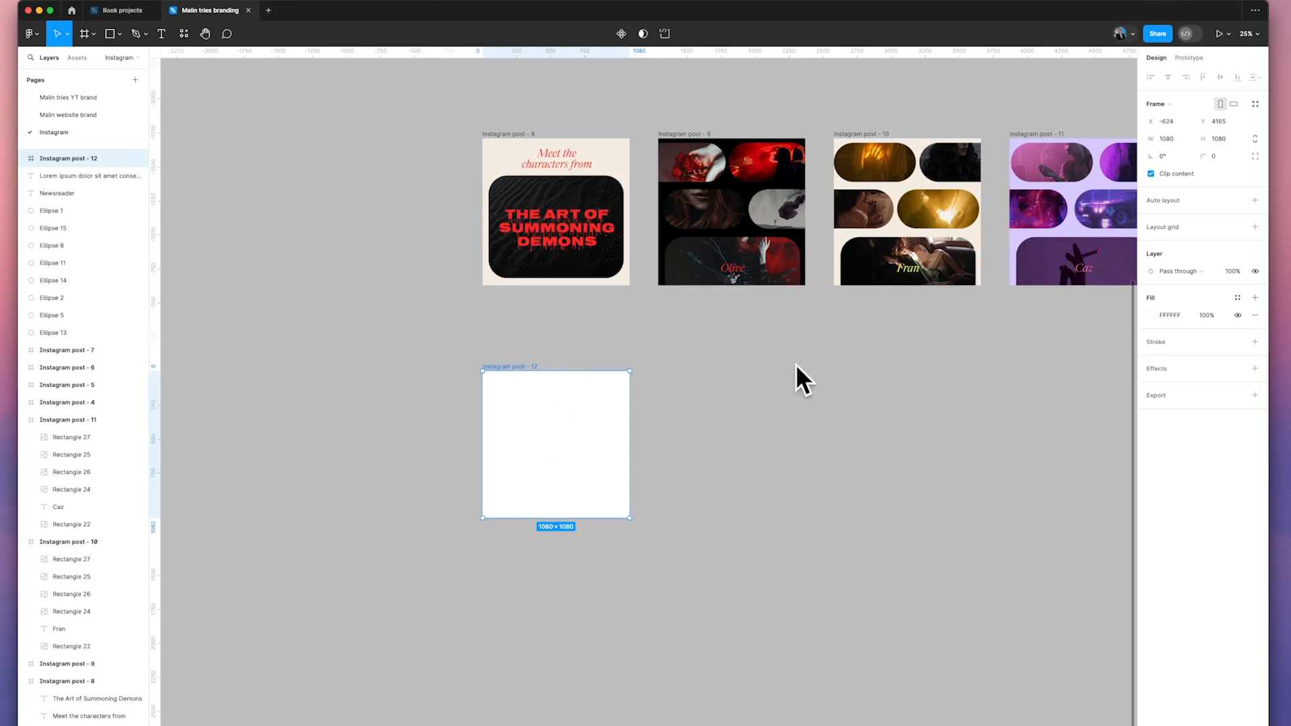
# Step: Apply the Beige colour style to the new frame's fill and check the text style of "Meet the characters from"
pyautogui.click(734, 389)
pyautogui.click(497, 369)
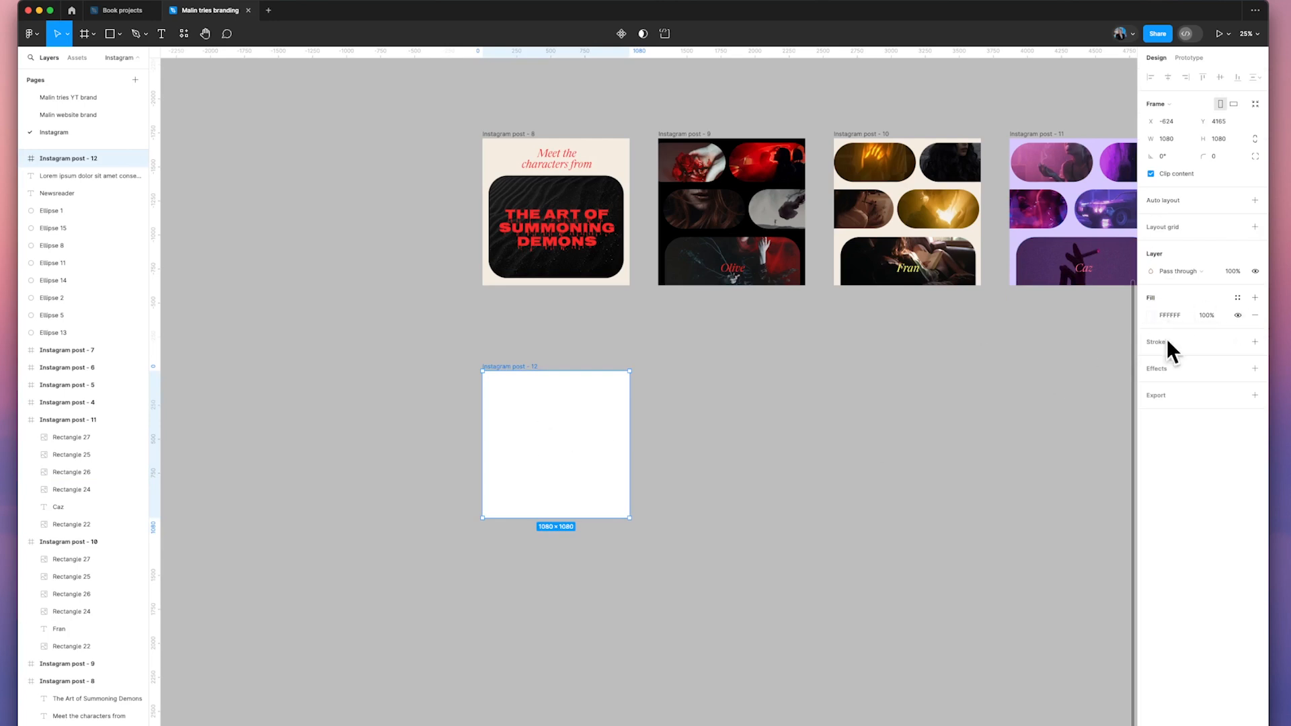
pyautogui.click(1237, 299)
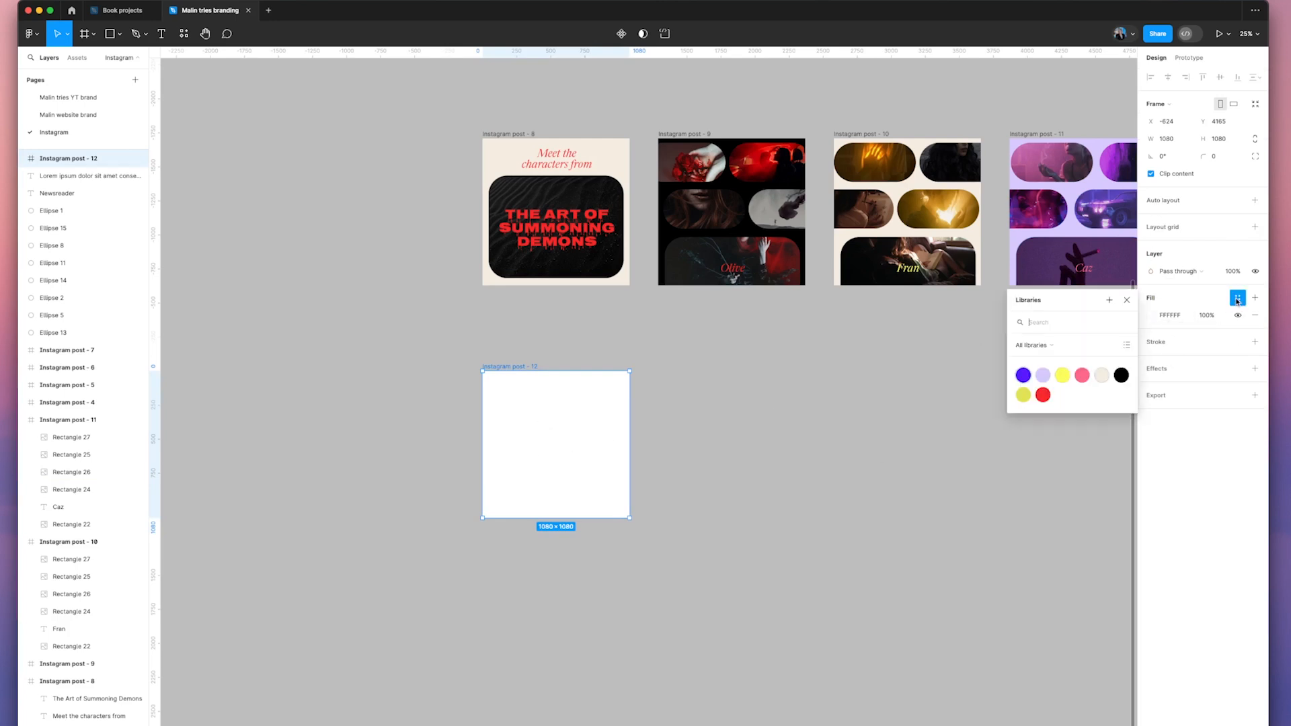
pyautogui.click(1101, 375)
pyautogui.click(744, 404)
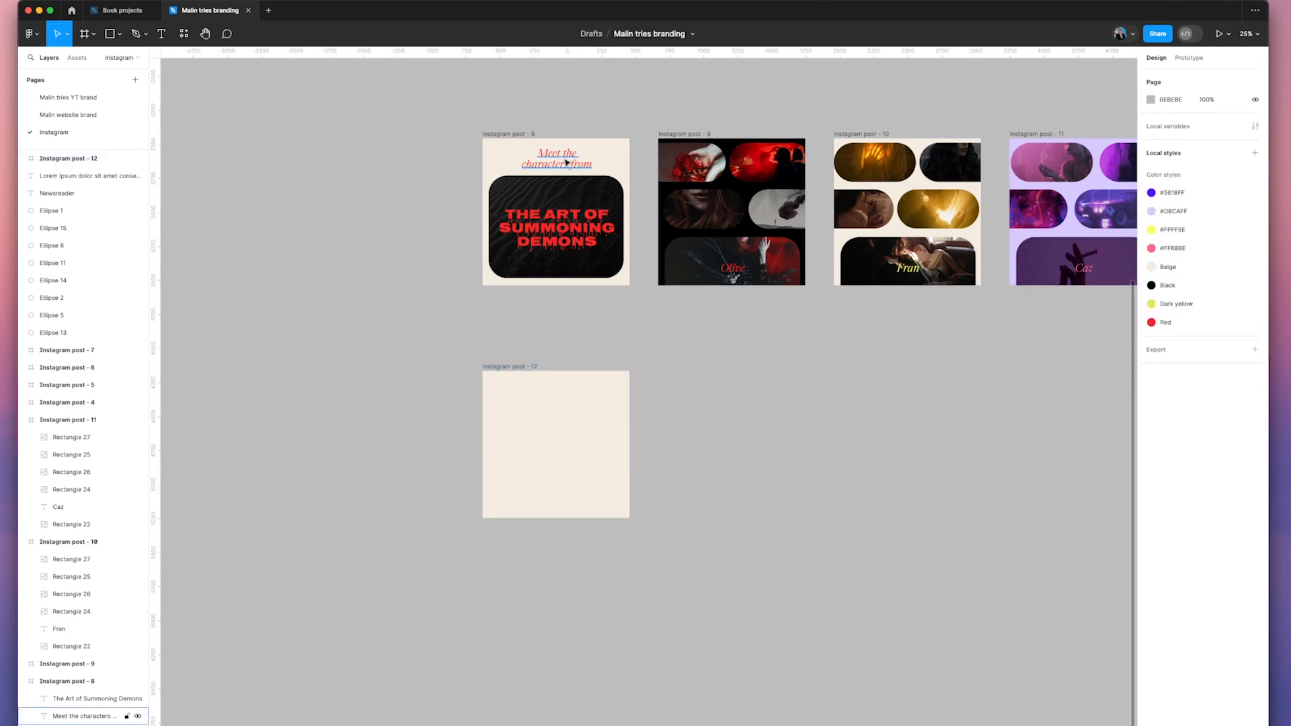
pyautogui.click(566, 162)
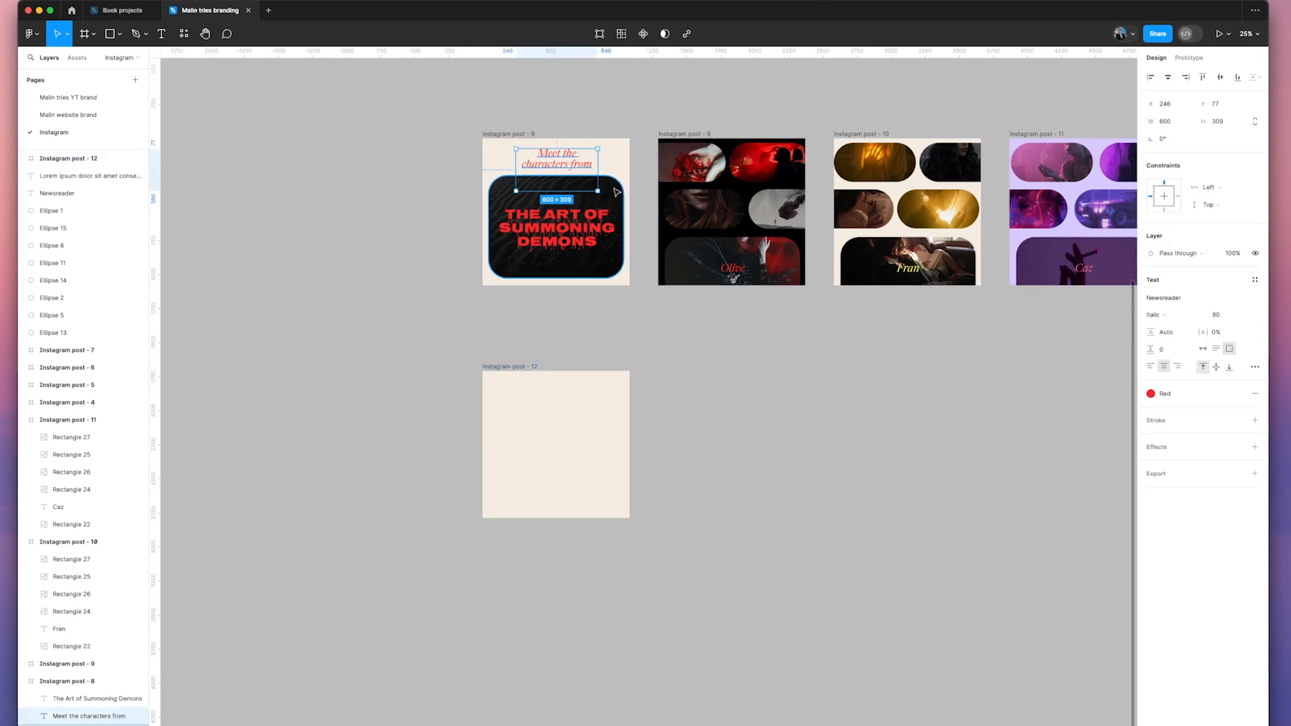
pyautogui.click(579, 424)
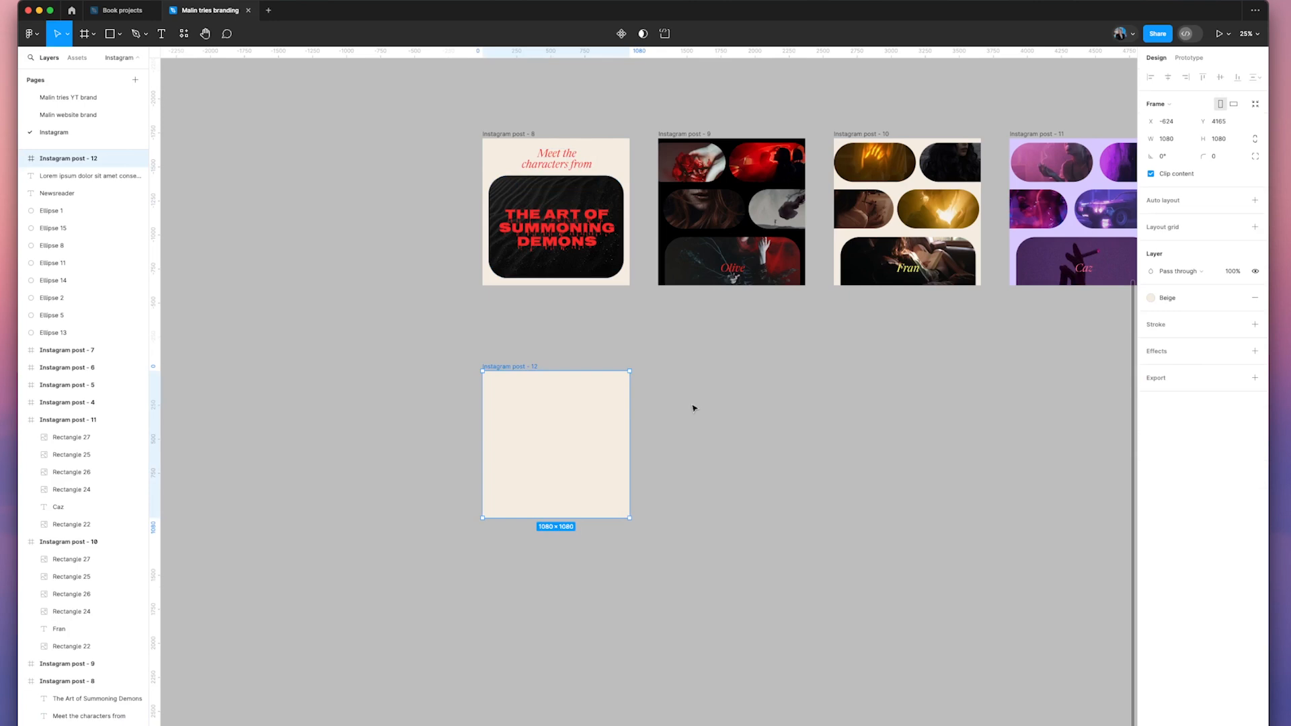
# Step: Draw a rectangle about 960 × 678 in the lower part of the new beige post
pyautogui.scroll(5, 694, 409)
pyautogui.hscroll(-3, 692, 406)
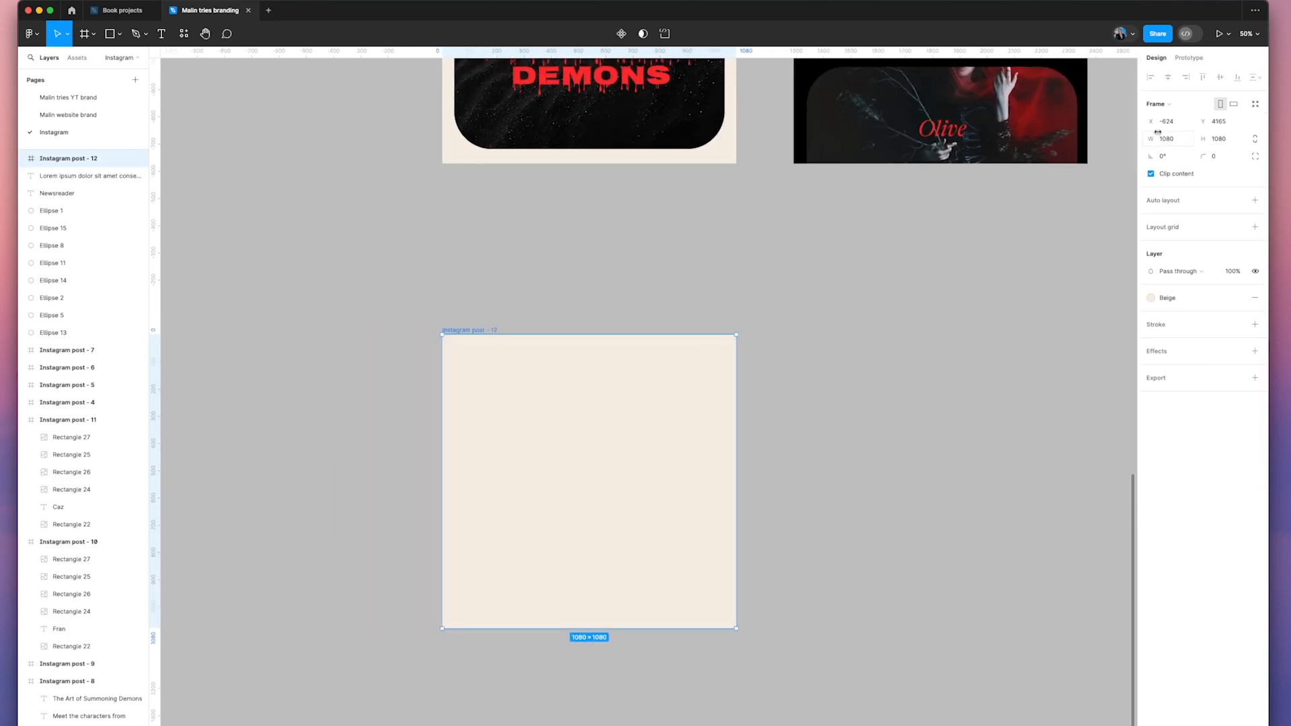
pyautogui.click(108, 34)
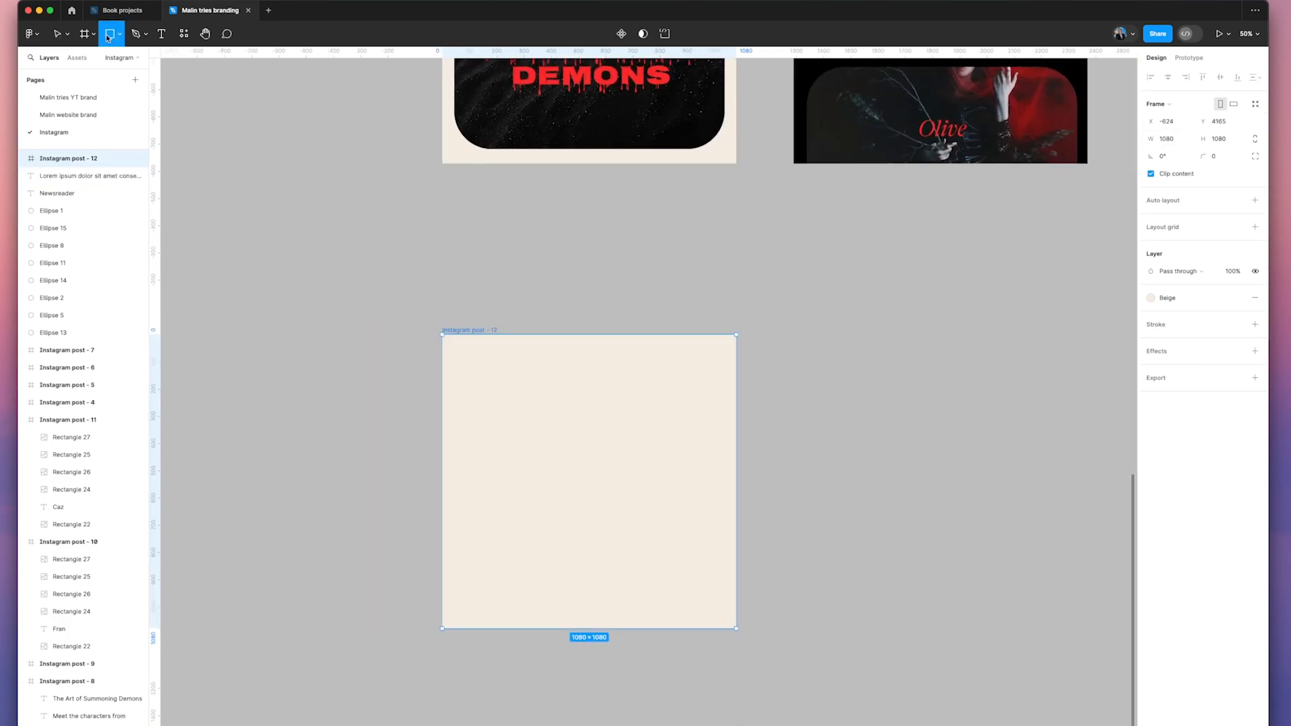
pyautogui.moveTo(460, 426); pyautogui.dragTo(721, 611)
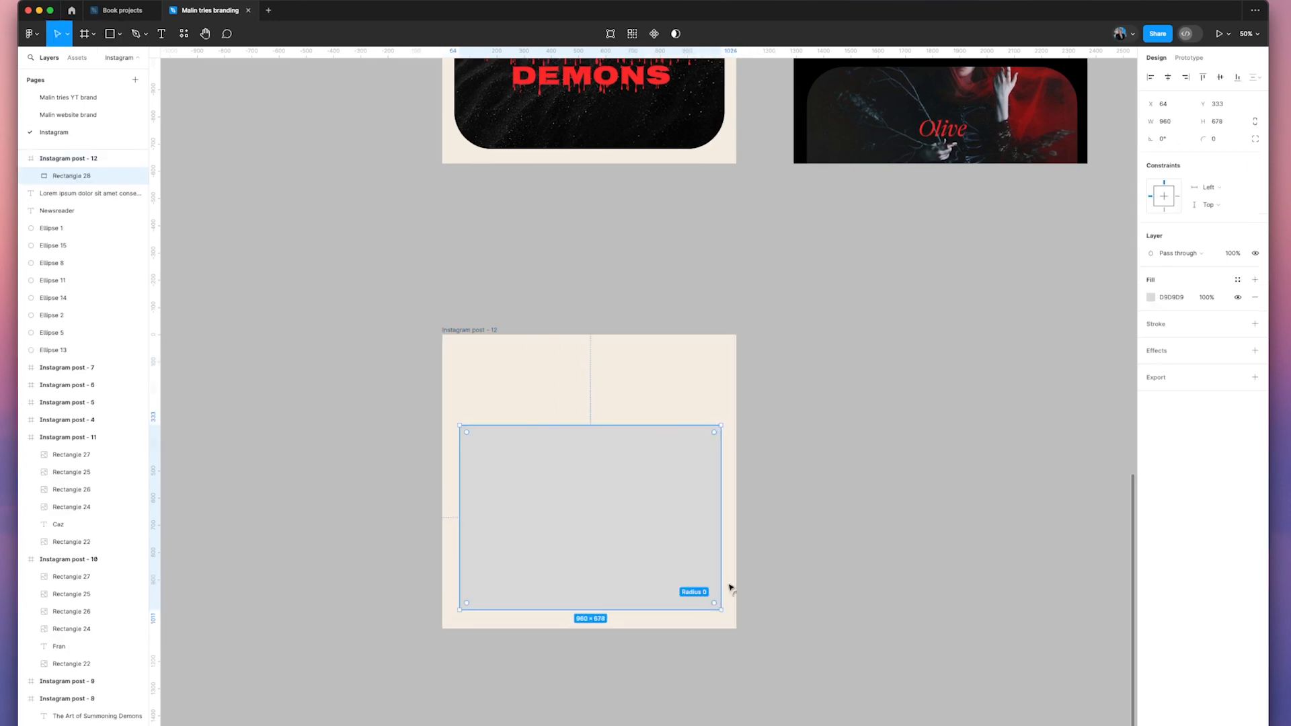
# Step: Round the rectangle's corners to a radius of 50 and centre it horizontally in the post
pyautogui.moveTo(717, 435); pyautogui.dragTo(708, 440)
pyautogui.click(727, 345)
pyautogui.click(611, 461)
pyautogui.click(1167, 78)
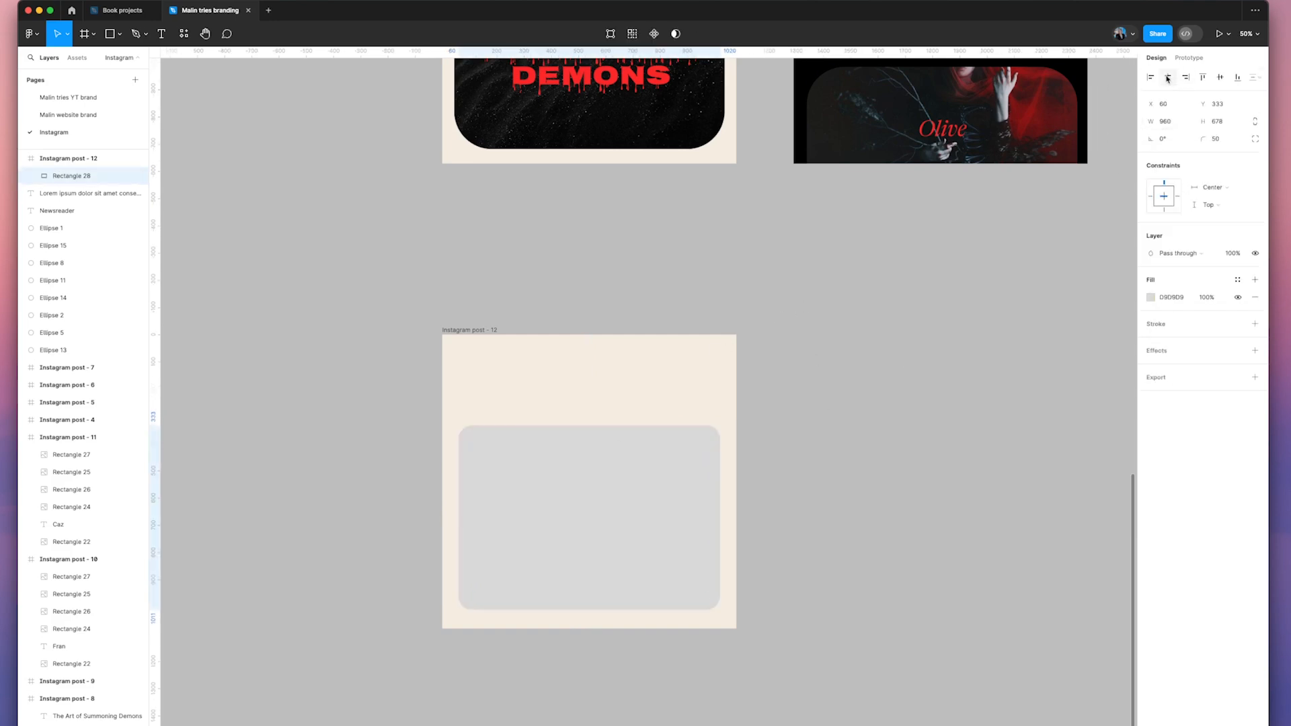
pyautogui.click(844, 417)
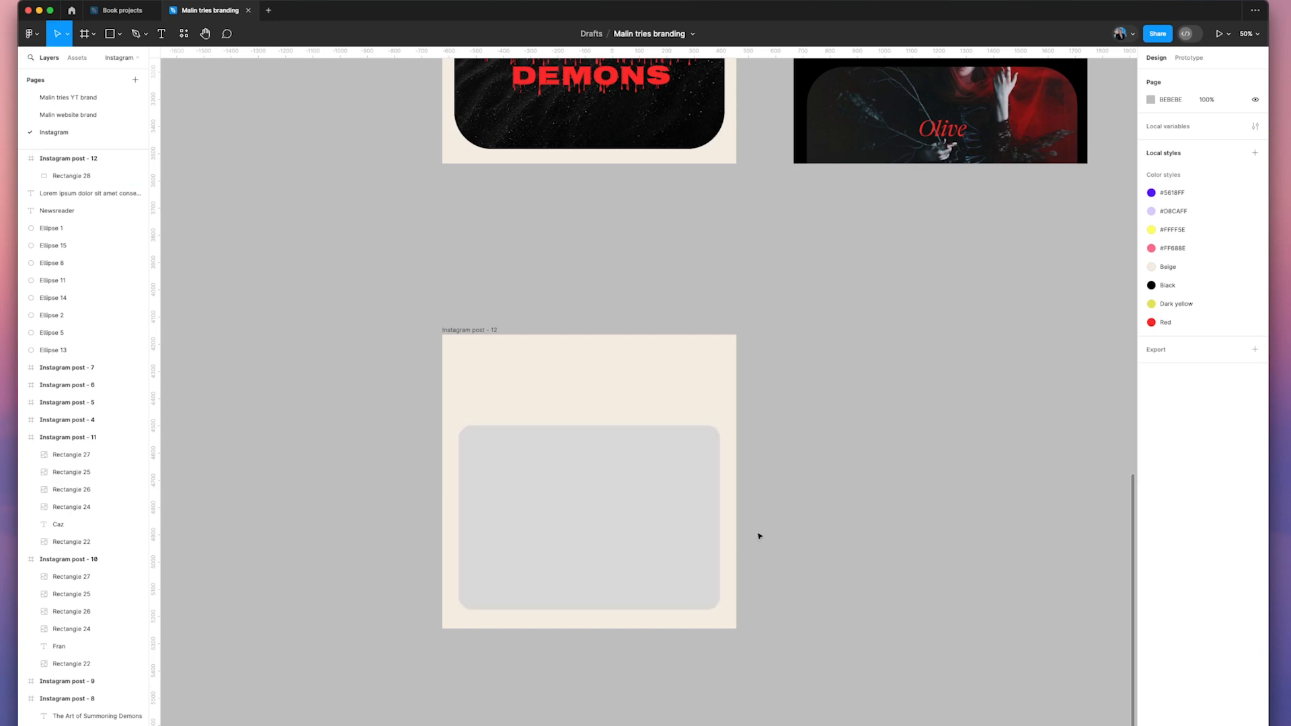
pyautogui.scroll(4, 749, 346)
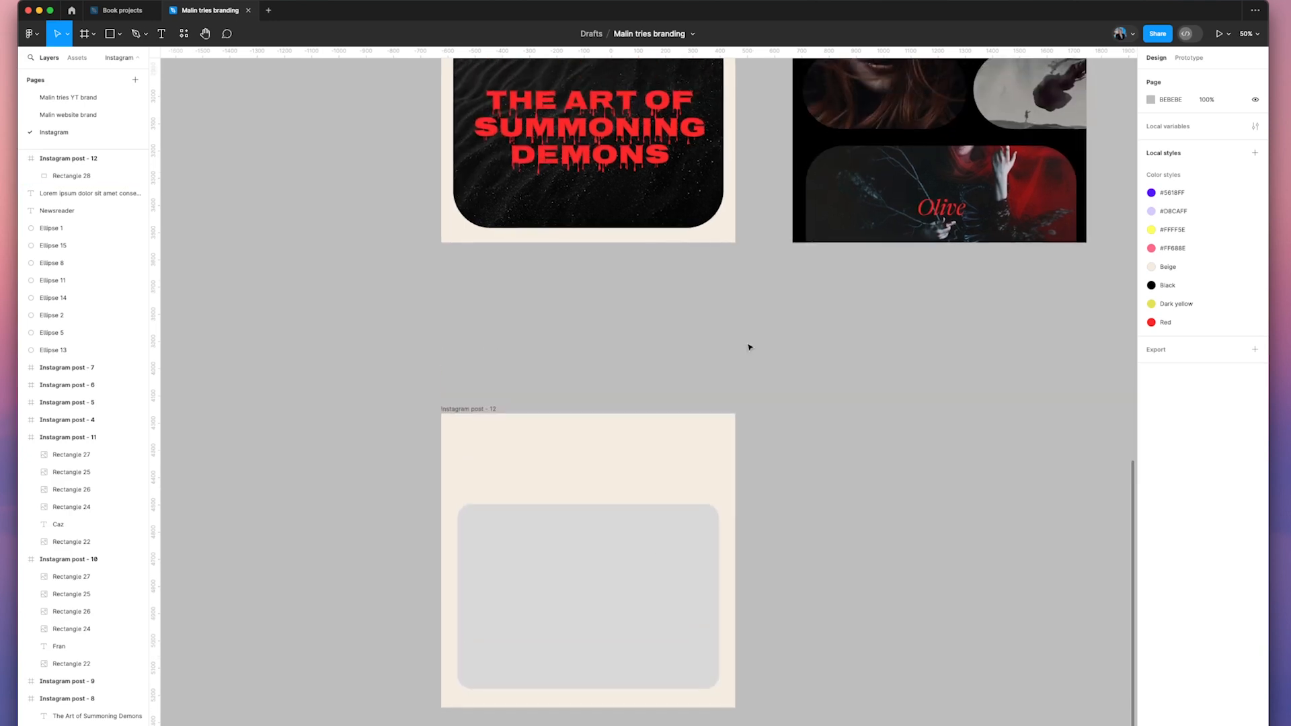
pyautogui.scroll(2, 749, 346)
pyautogui.scroll(-4, 749, 346)
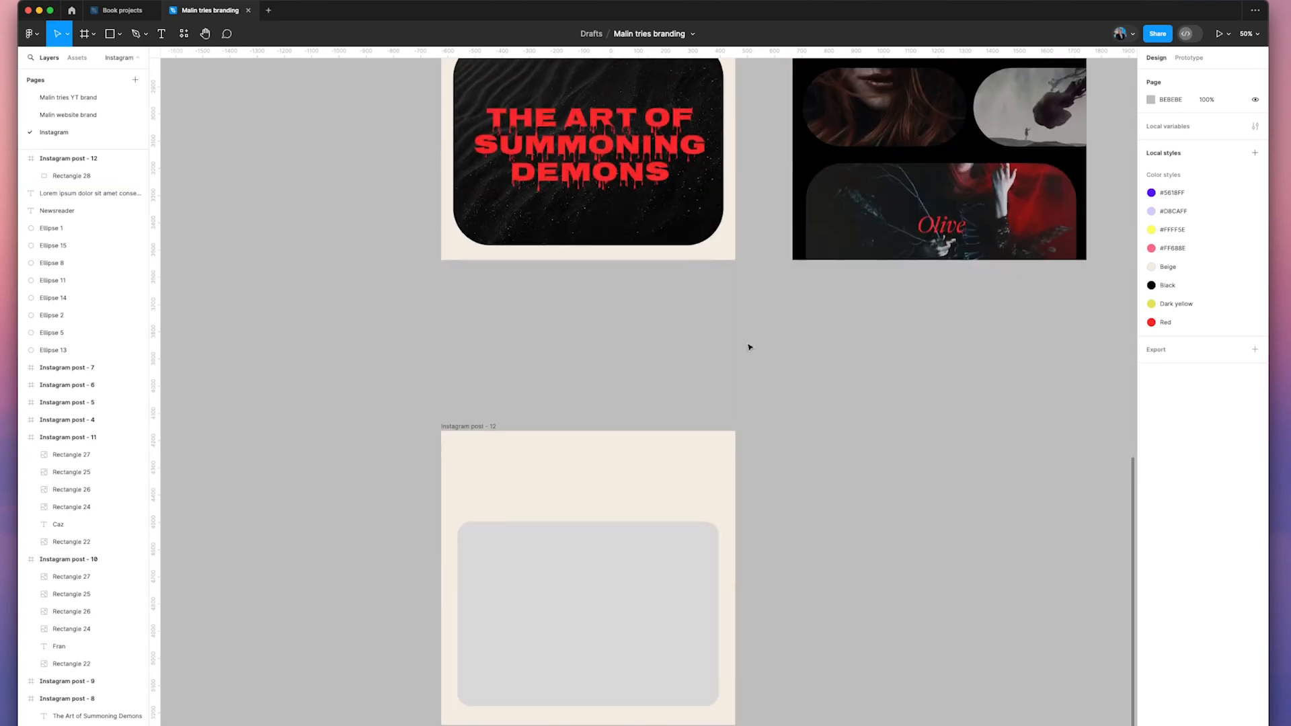
pyautogui.scroll(3, 749, 347)
pyautogui.hscroll(3, 749, 347)
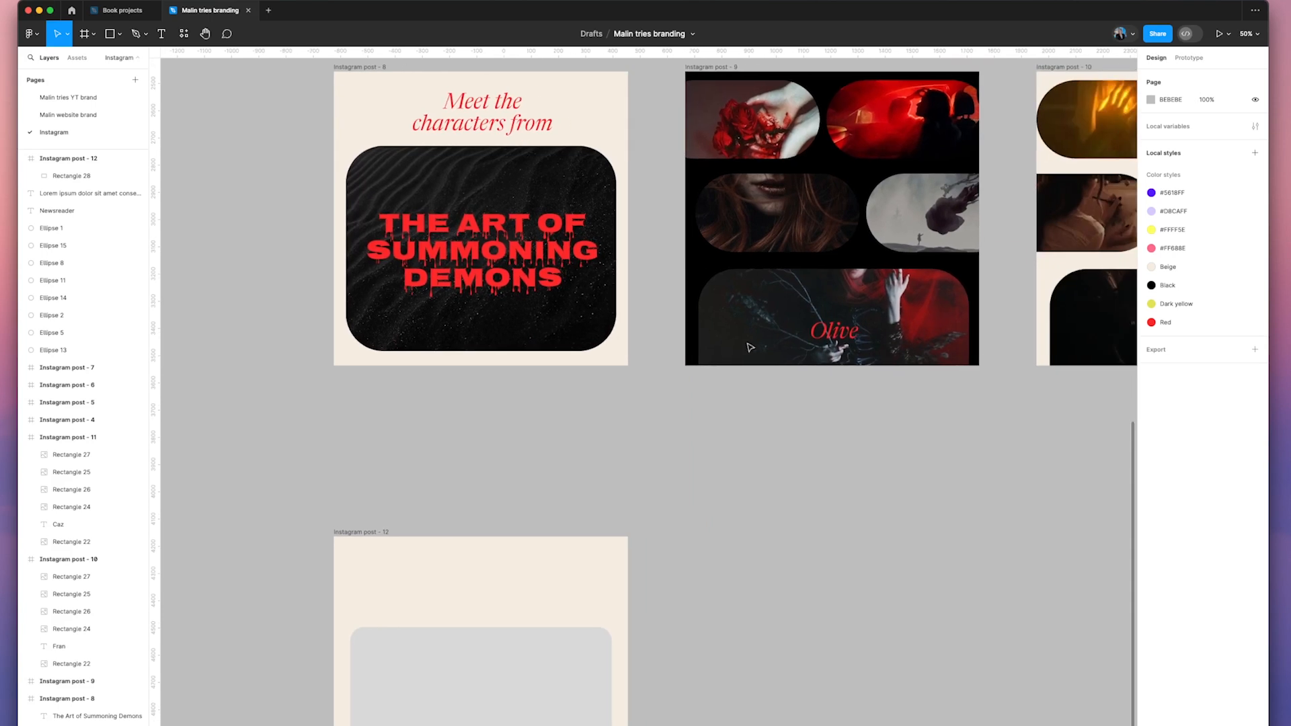
pyautogui.hscroll(-2, 605, 396)
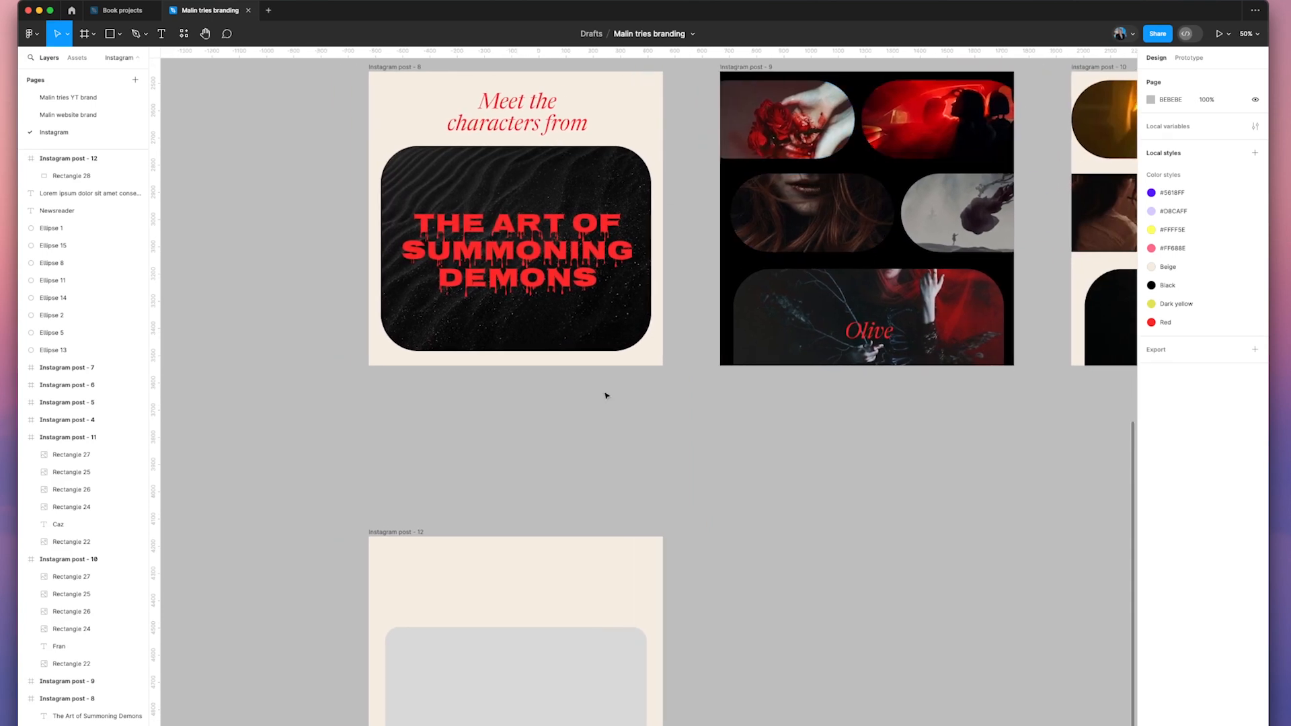
# Step: Fill the new post's rounded rectangle with the red car silhouette JPG from the Olive folder, whose name starts with "3ec9b63f"
pyautogui.scroll(-3, 605, 396)
pyautogui.click(599, 551)
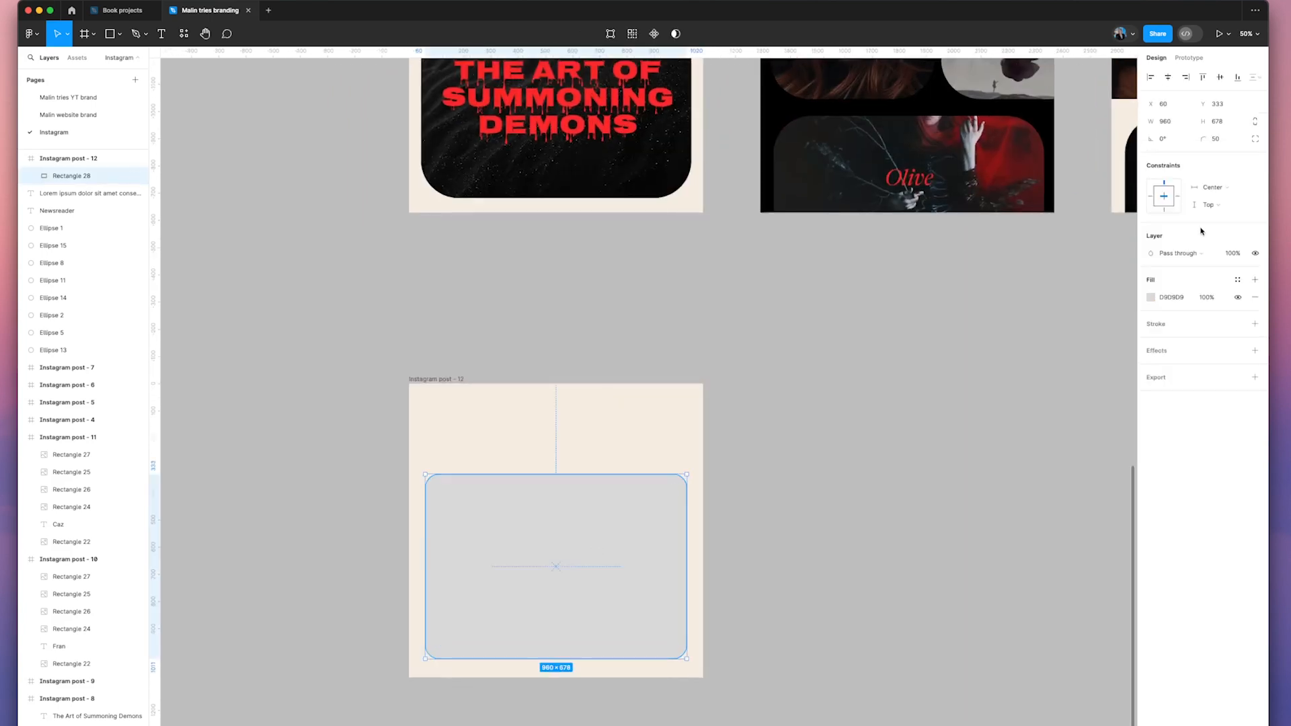
pyautogui.click(1151, 297)
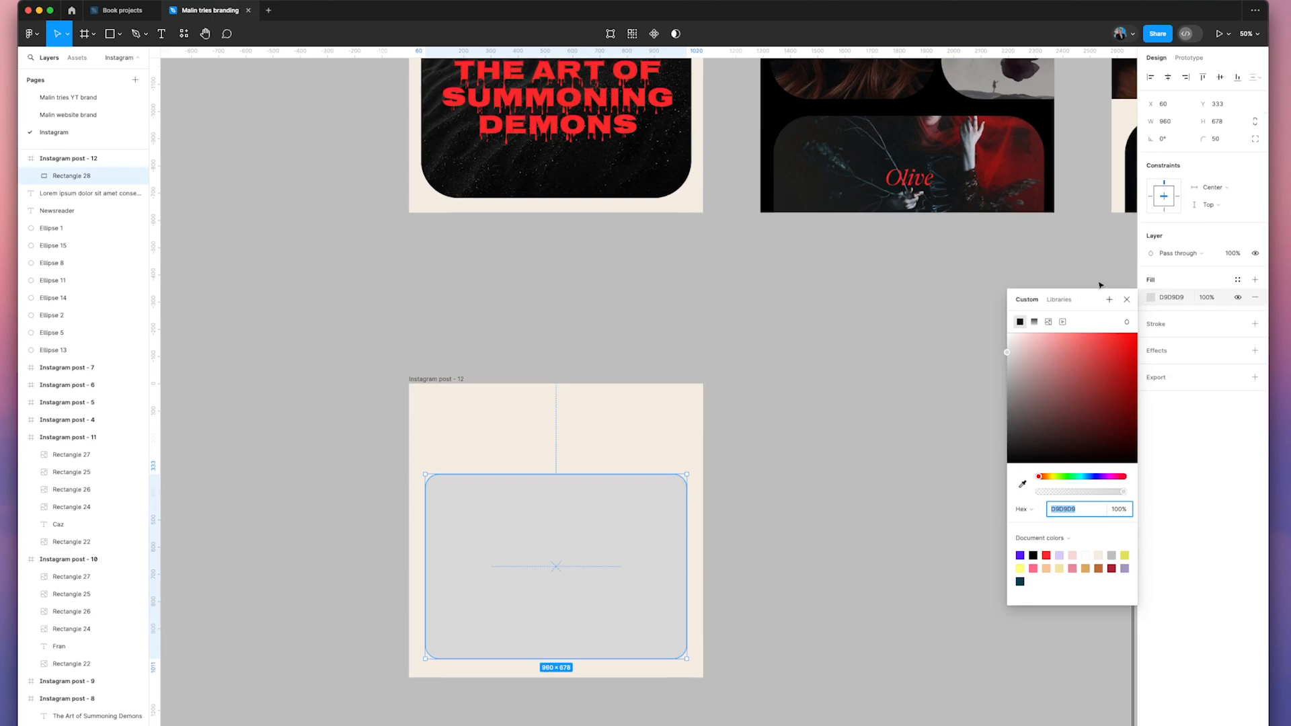
pyautogui.click(1048, 323)
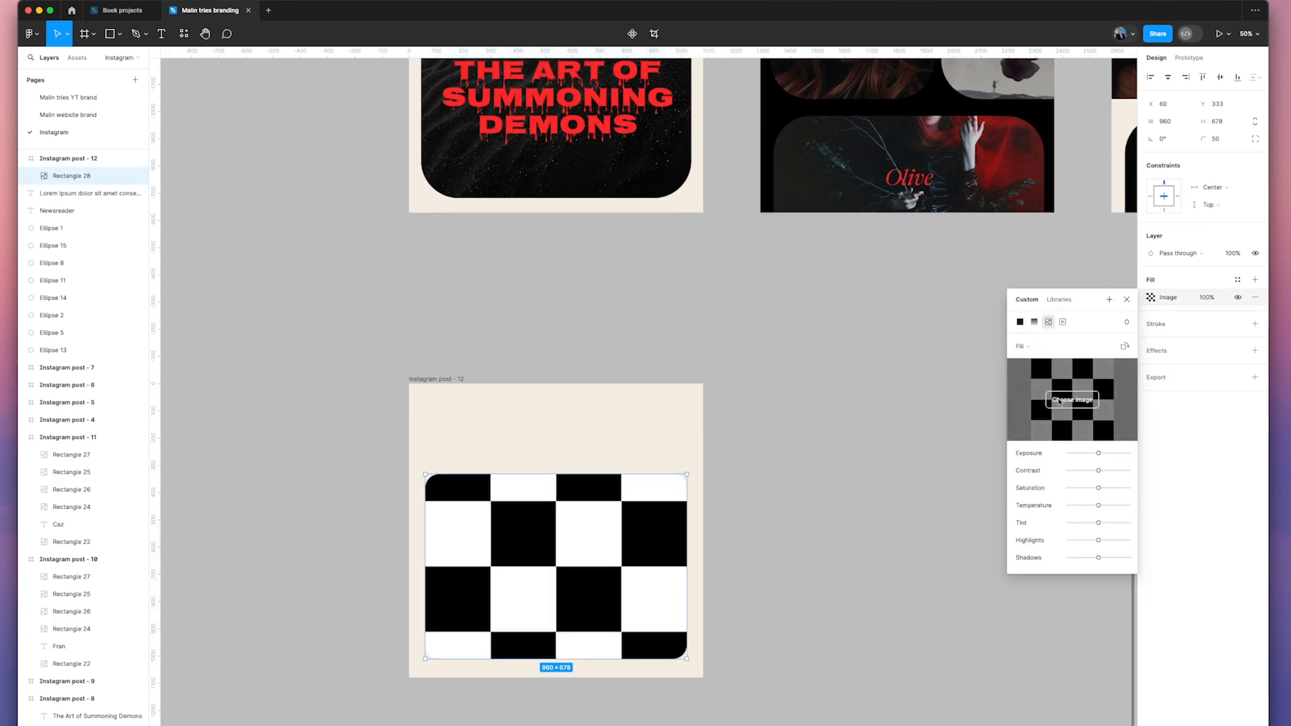
pyautogui.click(1059, 402)
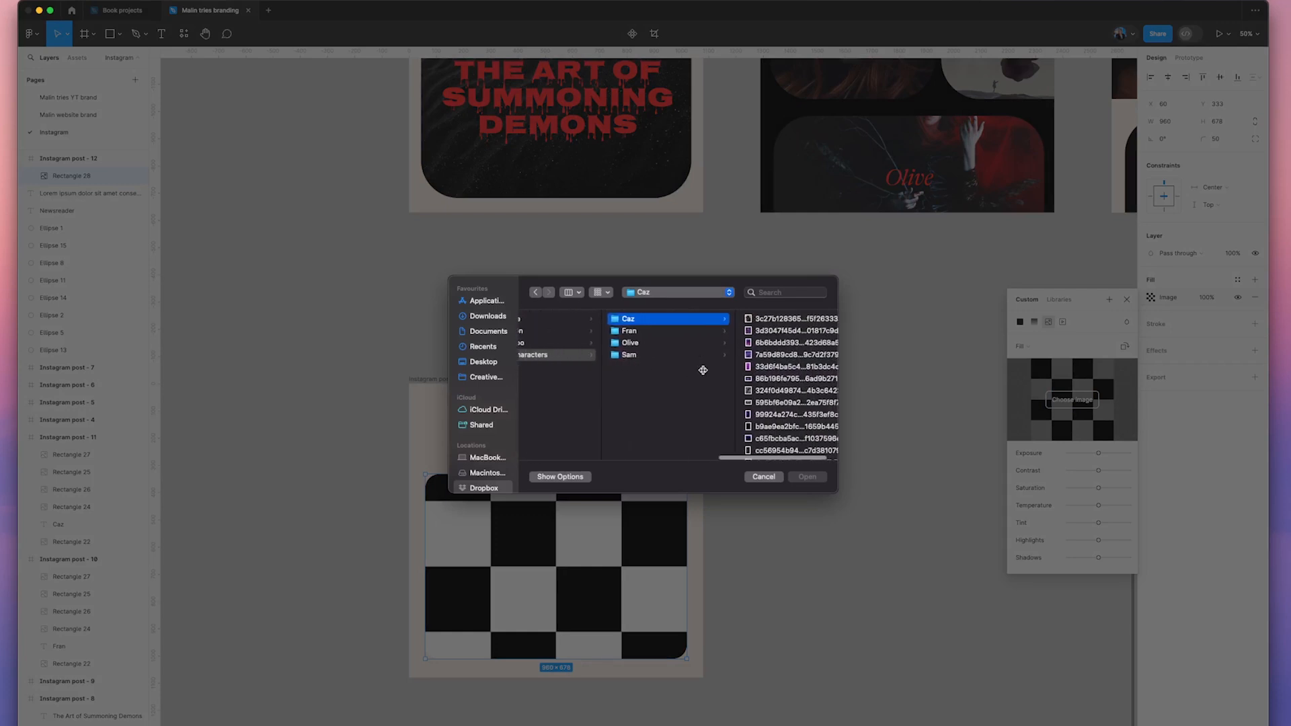
pyautogui.click(613, 343)
pyautogui.click(760, 331)
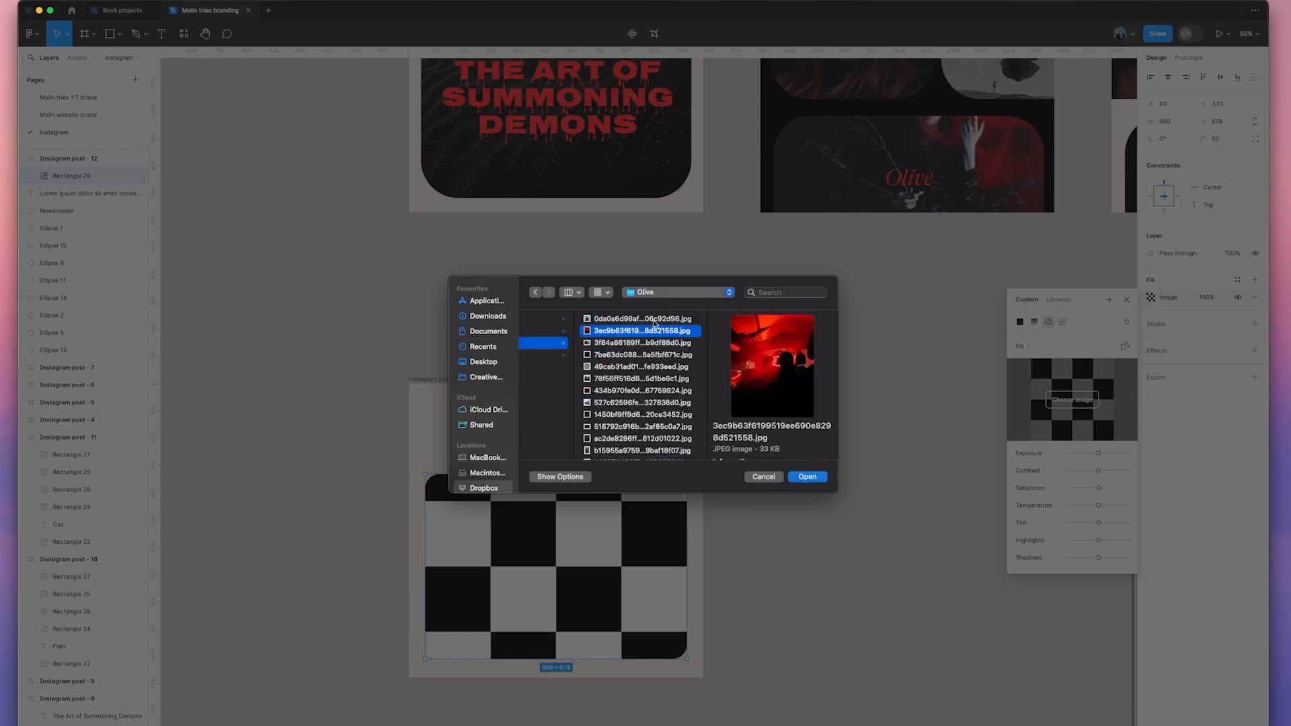
pyautogui.click(808, 477)
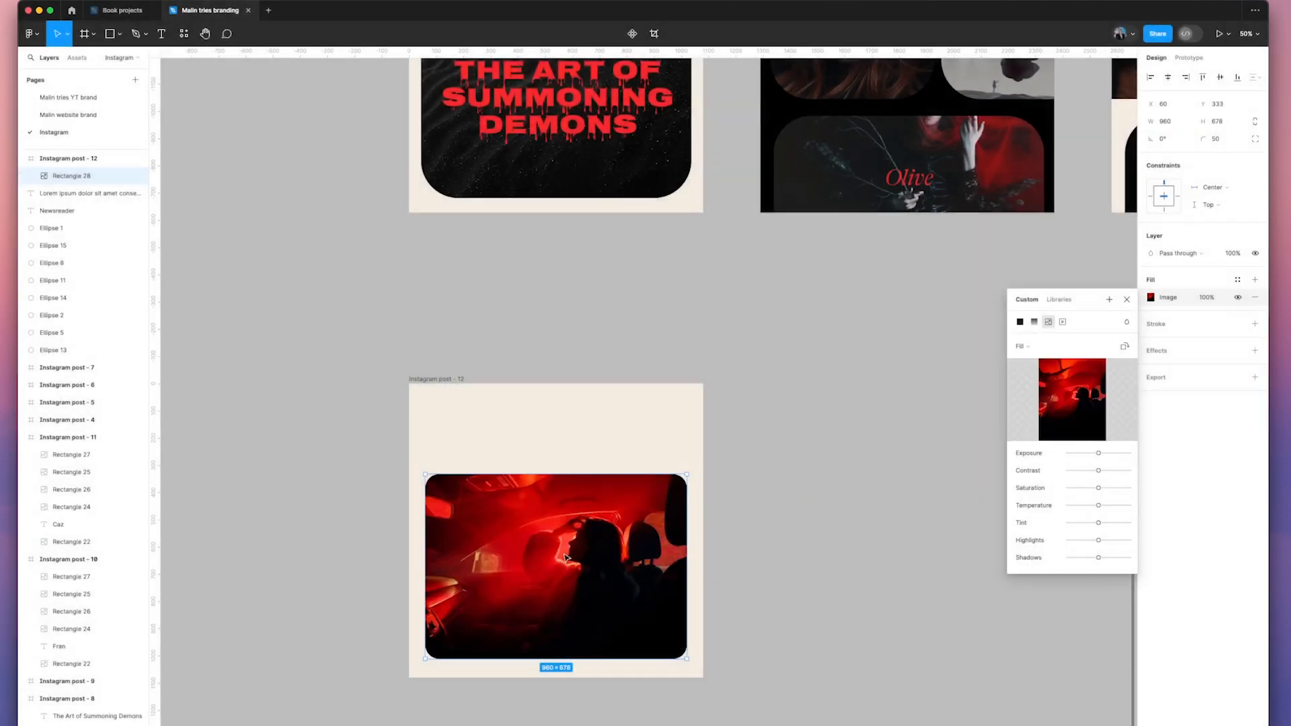
# Step: Copy the "Meet the characters from" heading from the title post into the new post above the image
pyautogui.hscroll(-2, 763, 509)
pyautogui.click(818, 453)
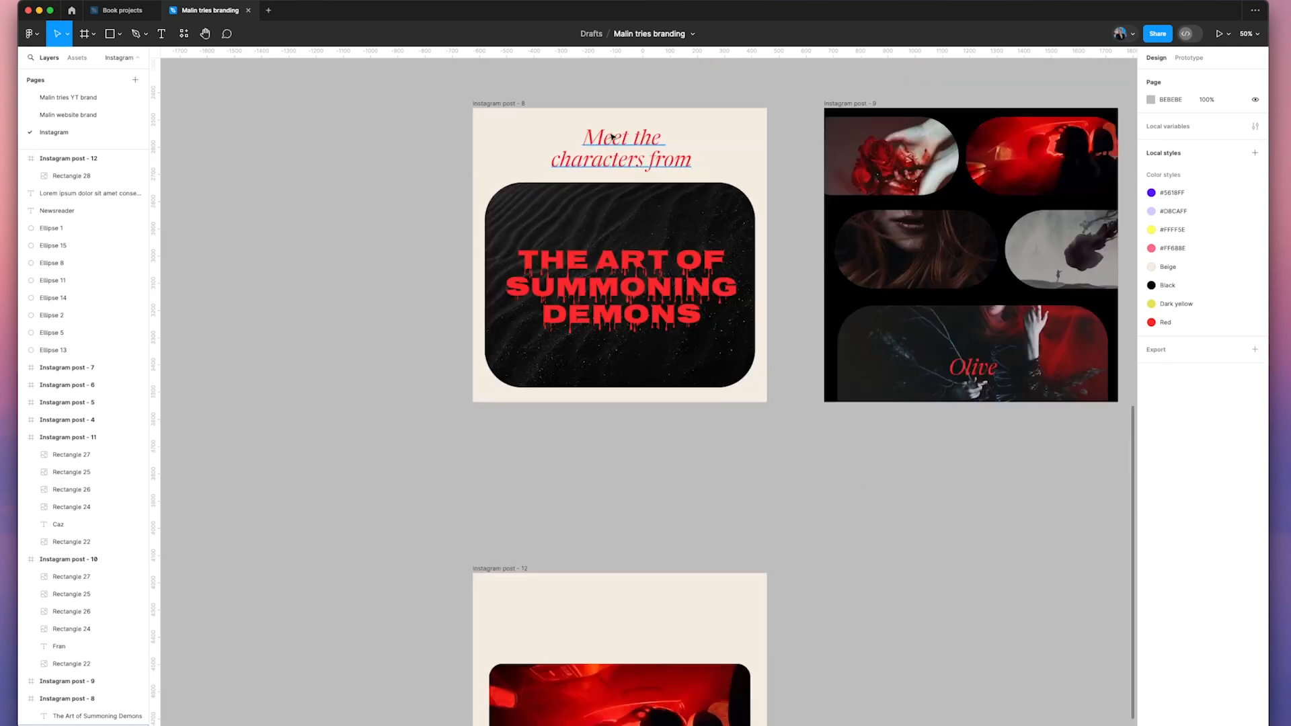
pyautogui.scroll(-8, 333, 320)
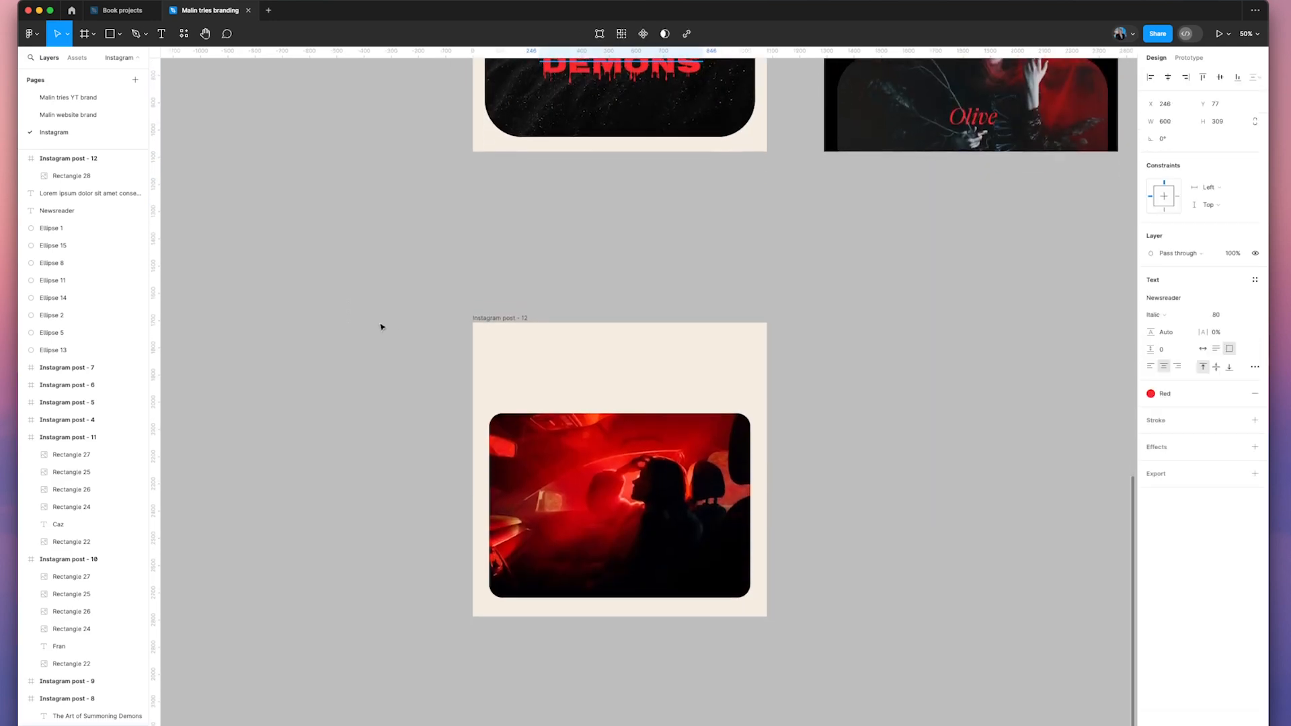
pyautogui.click(498, 297)
pyautogui.write('Meet the characters from')
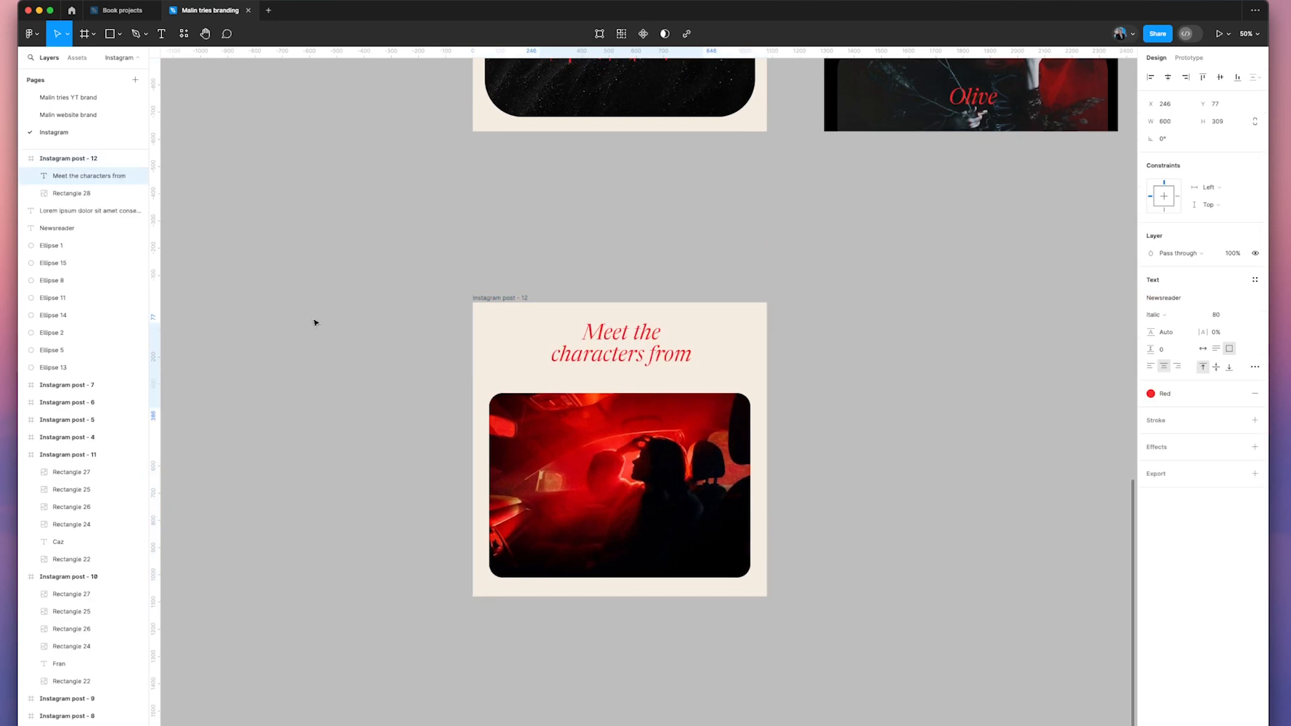
pyautogui.click(628, 237)
# Step: Move the copied heading down to Y 111 and shorten its text box to a height of 222 so it ends at the image
pyautogui.scroll(8, 632, 231)
pyautogui.scroll(1, 632, 230)
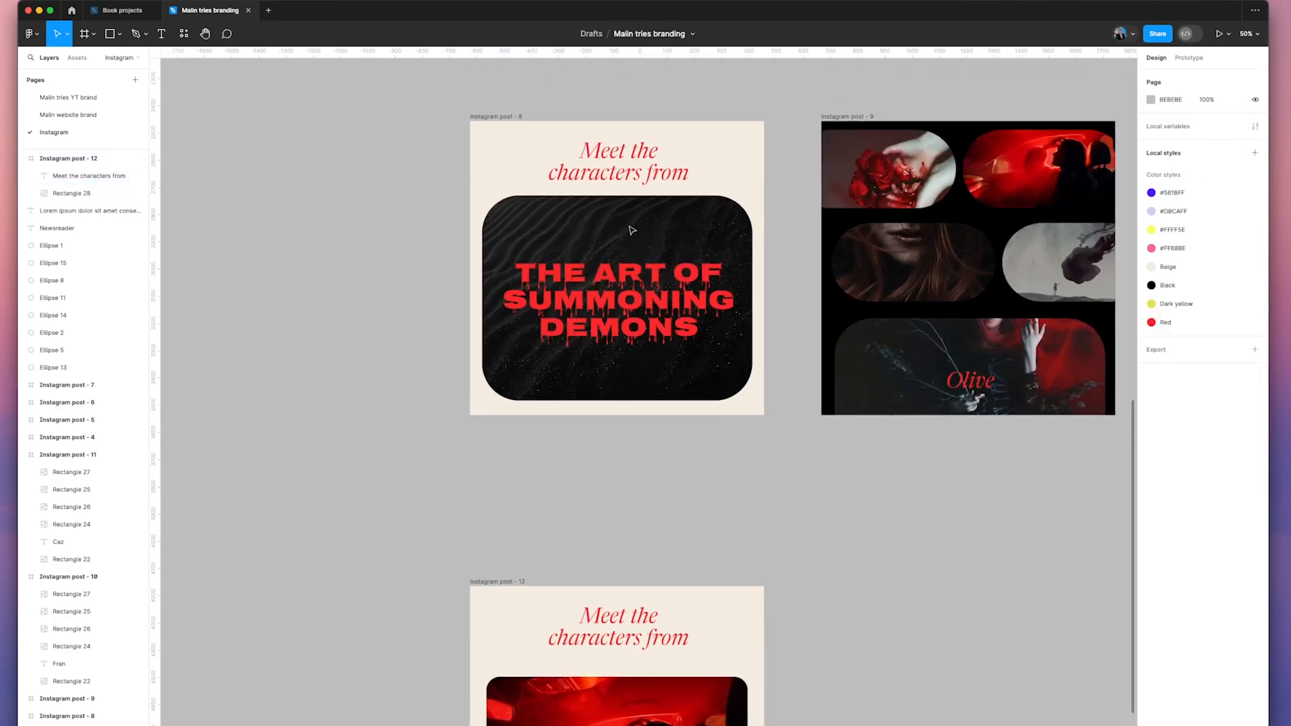
pyautogui.scroll(-7, 632, 231)
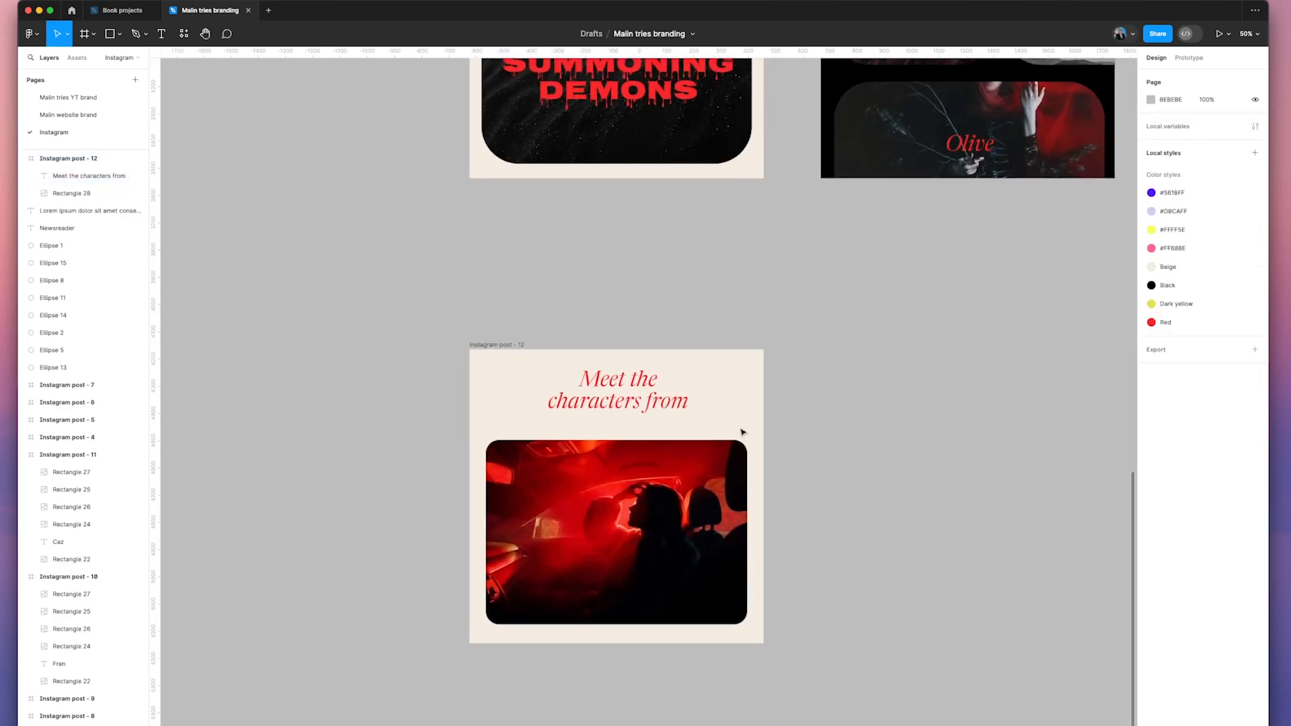
pyautogui.click(613, 390)
pyautogui.moveTo(632, 390); pyautogui.dragTo(631, 398)
pyautogui.moveTo(611, 484); pyautogui.dragTo(611, 439)
# Step: Replace the copied heading's text with "First & last lines", broken over two lines after "First"
pyautogui.doubleClick(627, 406)
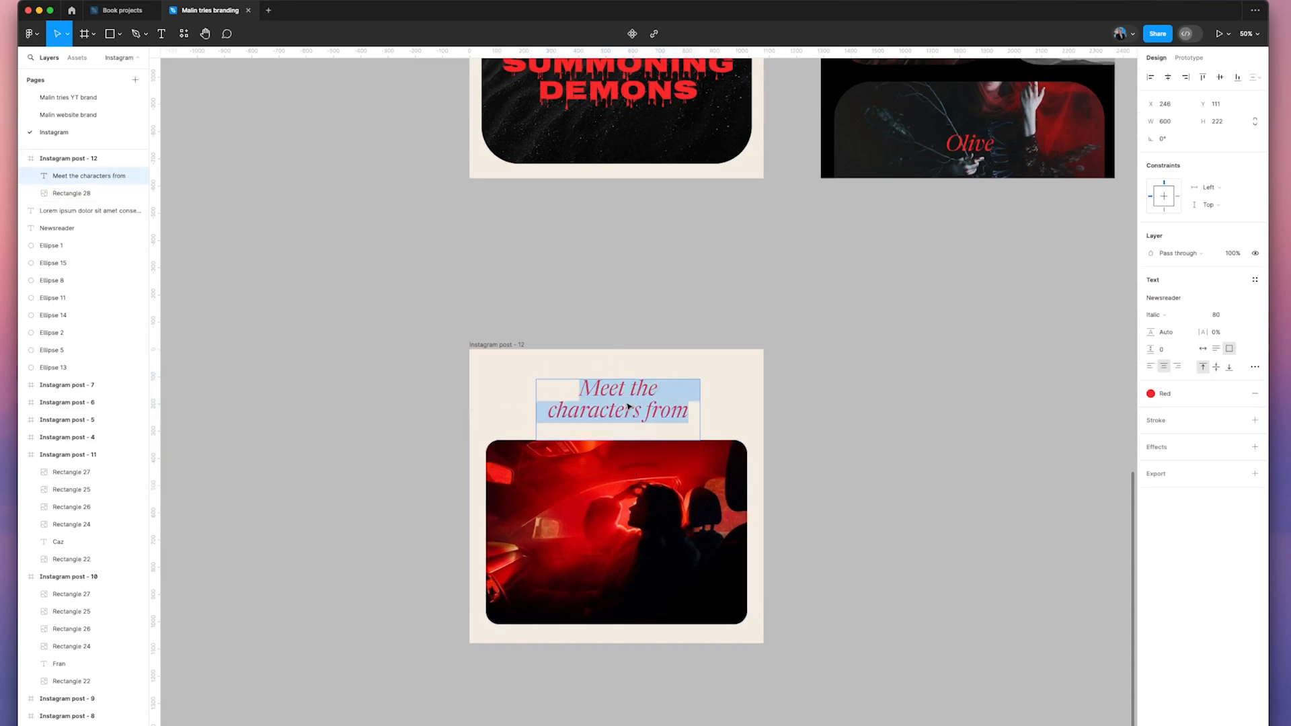
pyautogui.write('Character')
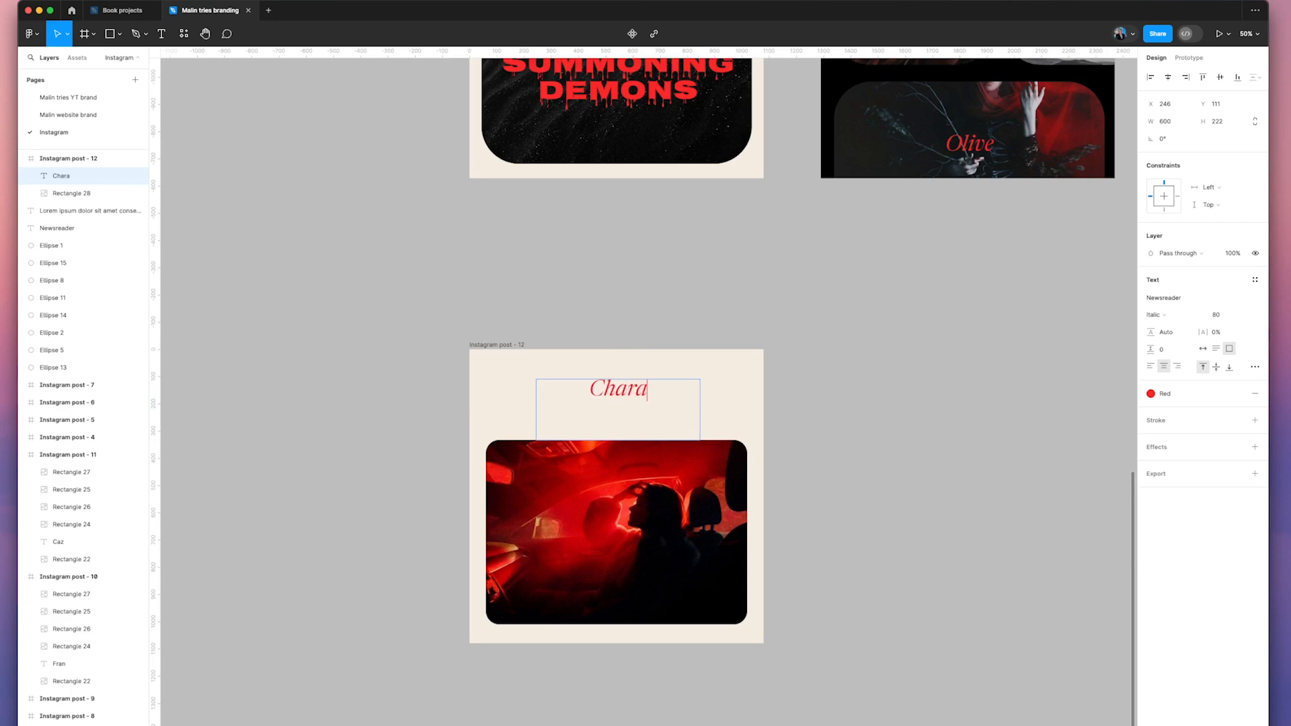
pyautogui.write('s’ first')
pyautogui.press('super+a')
pyautogui.write('First and la')
pyautogui.write('st lin')
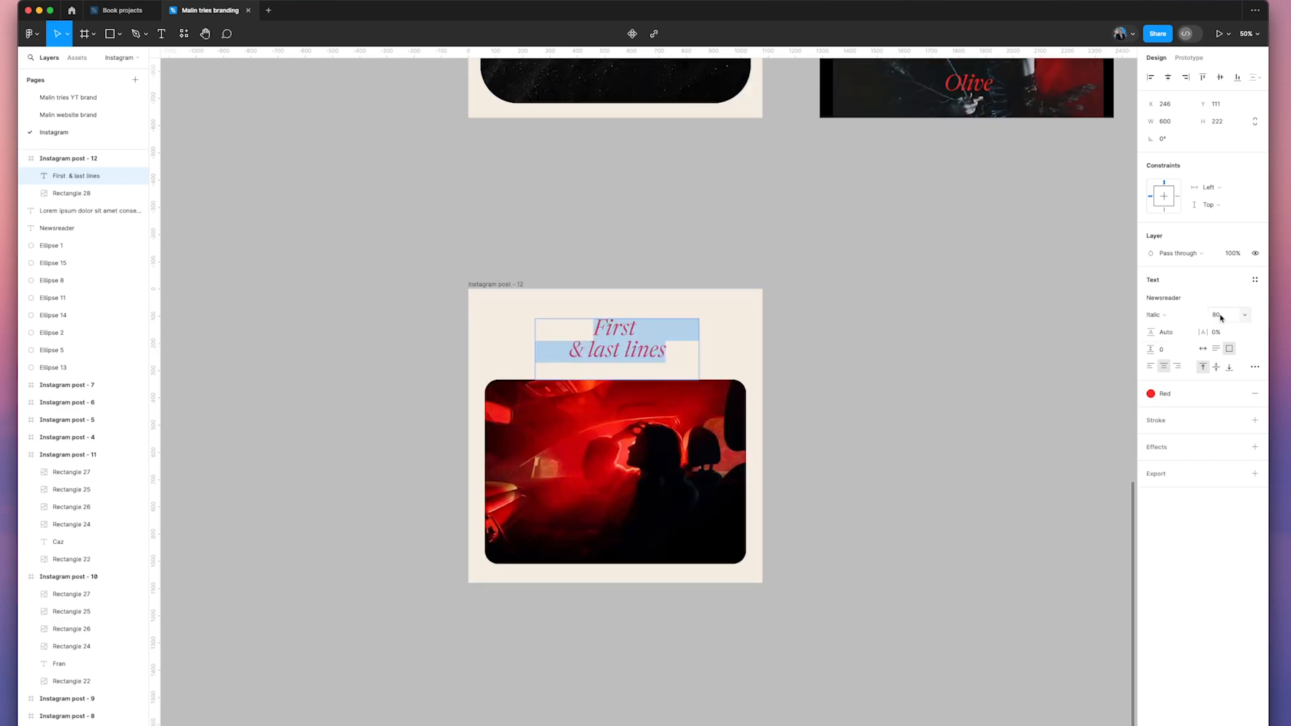
# Step: Set the "First & last lines" heading's font size to 100 and compare it with the title post's heading
pyautogui.click(1243, 314)
pyautogui.click(1246, 314)
pyautogui.click(1218, 315)
pyautogui.click(789, 322)
pyautogui.scroll(10, 789, 322)
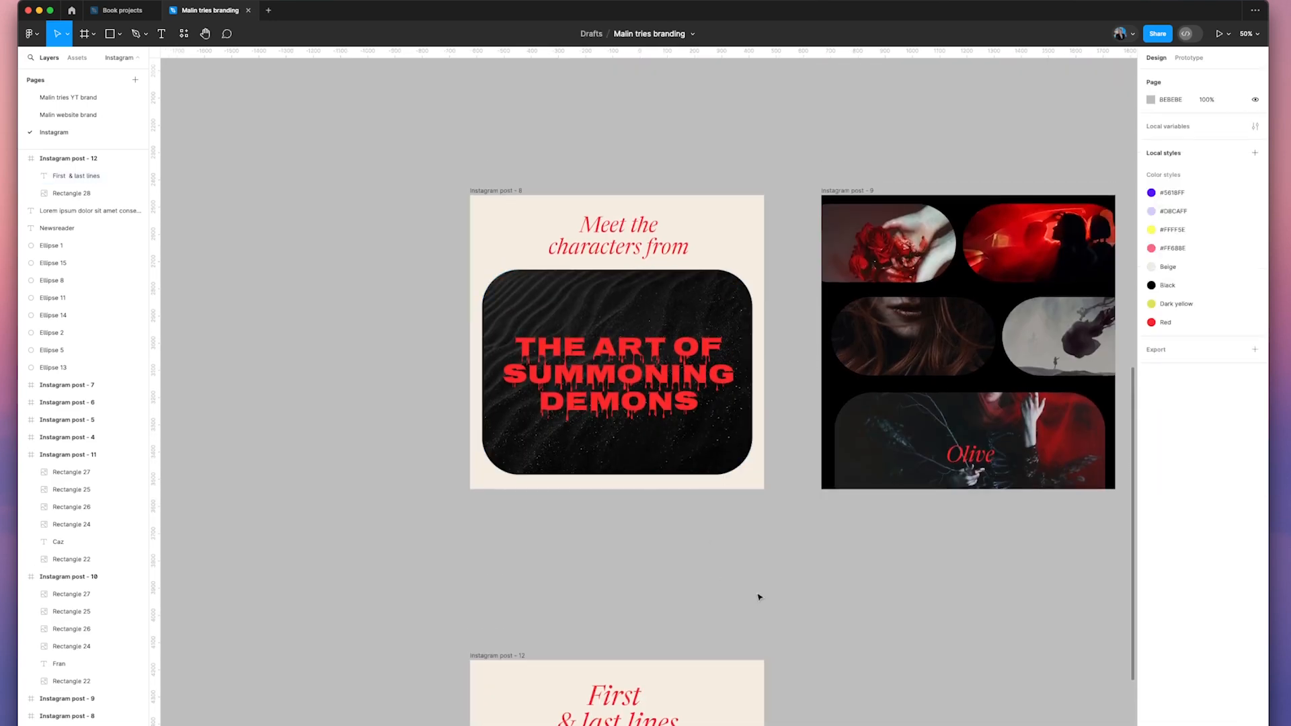
pyautogui.scroll(-8, 759, 597)
# Step: Change the new post's background from the Beige to the Black colour style
pyautogui.click(491, 363)
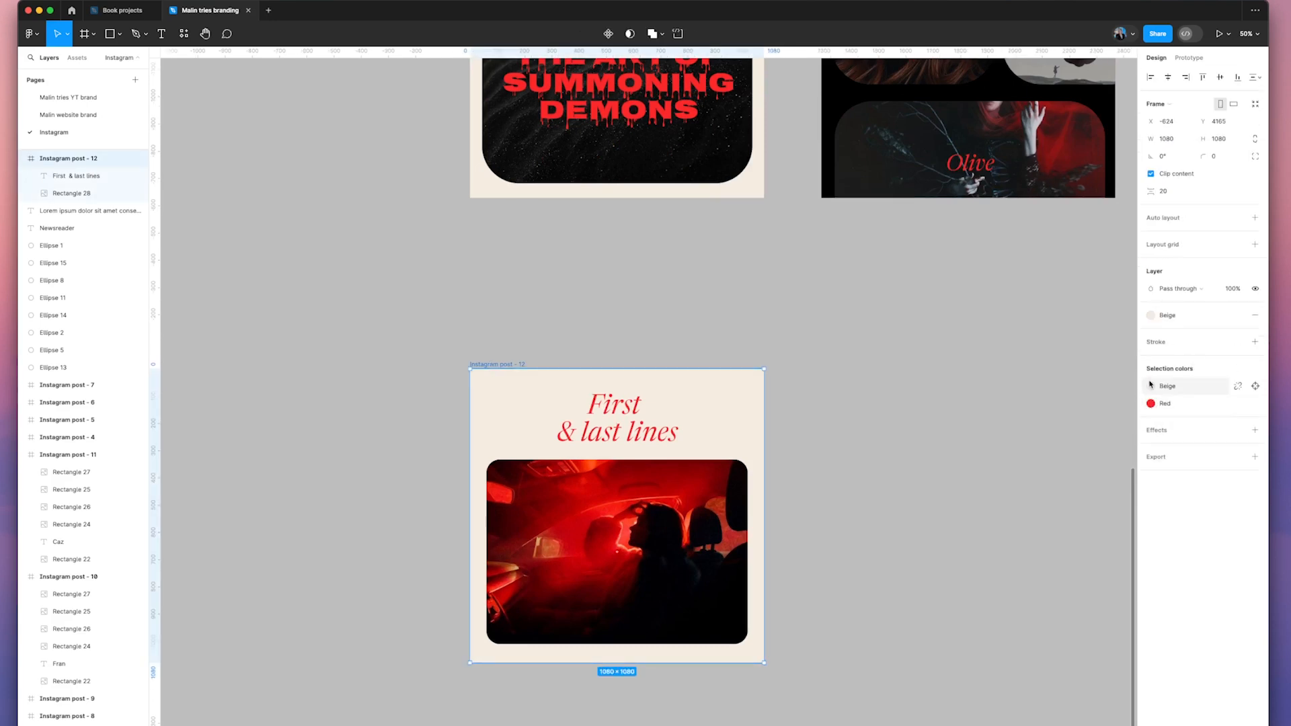
pyautogui.click(1150, 386)
pyautogui.click(1120, 463)
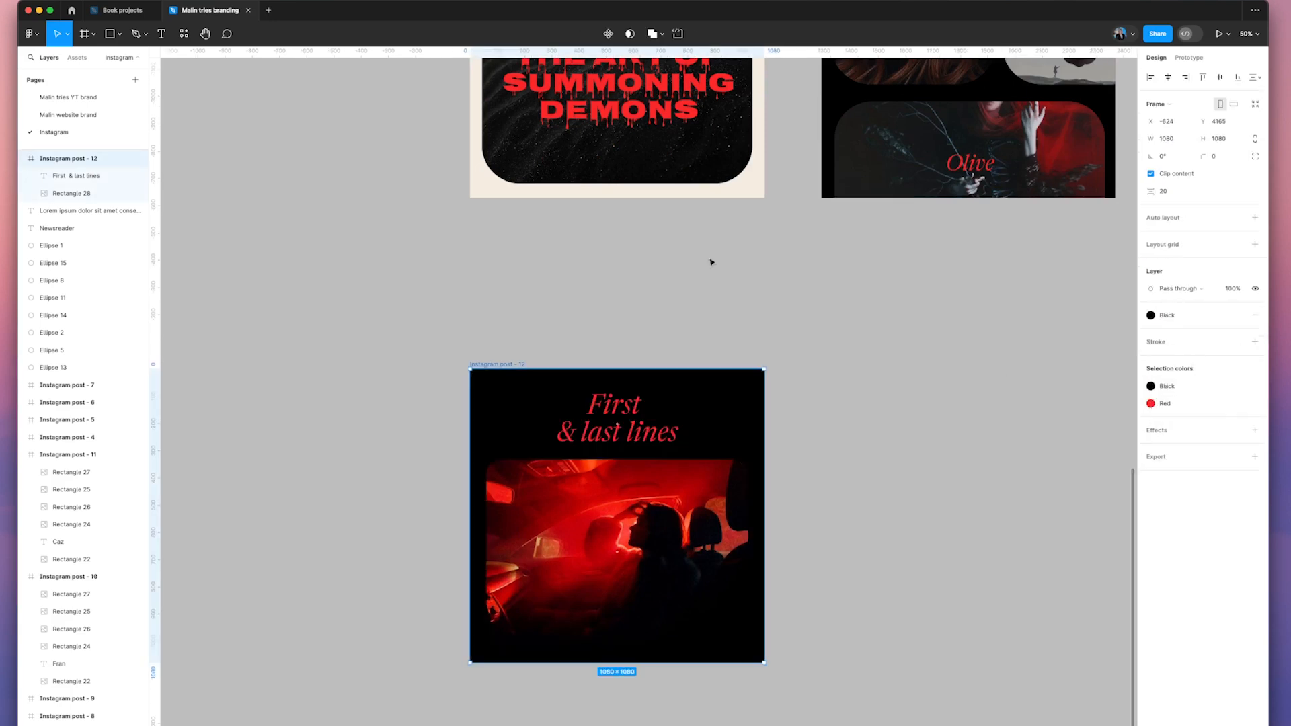
pyautogui.click(740, 310)
pyautogui.hscroll(2, 742, 309)
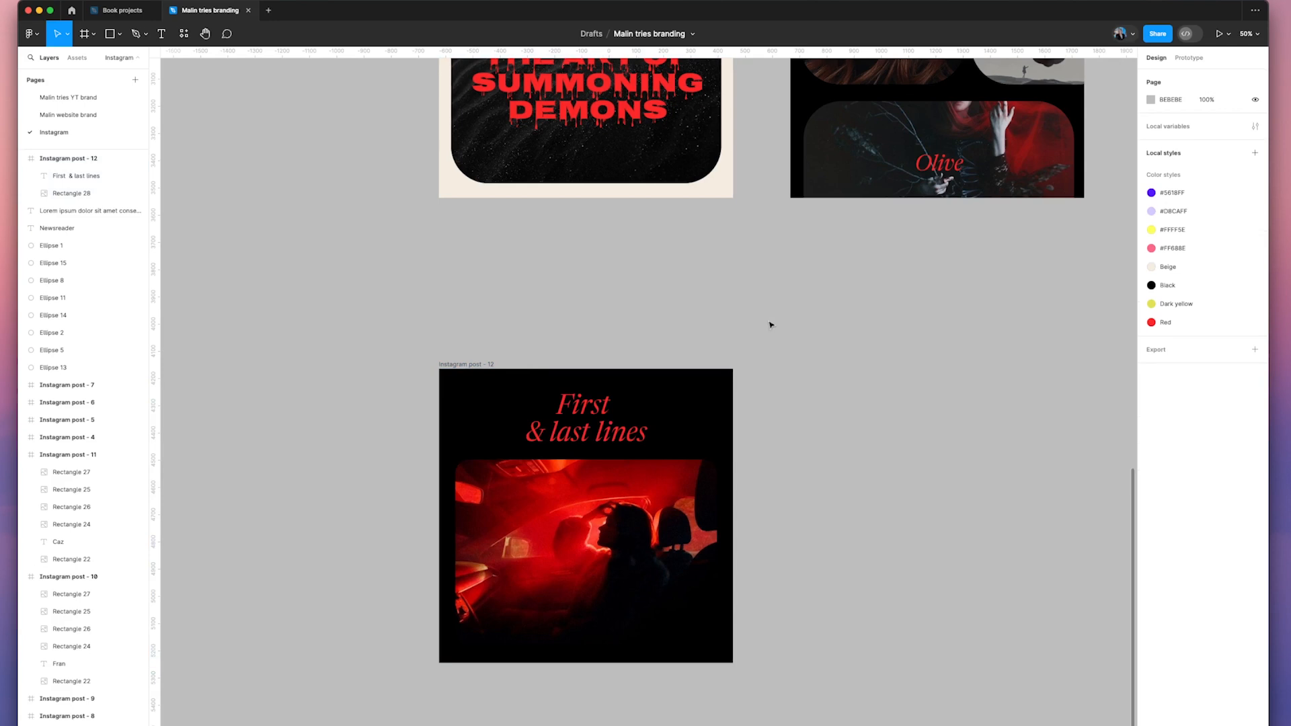
pyautogui.hscroll(-2, 771, 324)
pyautogui.scroll(-1, 770, 325)
# Step: Add an inside stroke to the rounded image and apply the Red colour style to it
pyautogui.click(712, 519)
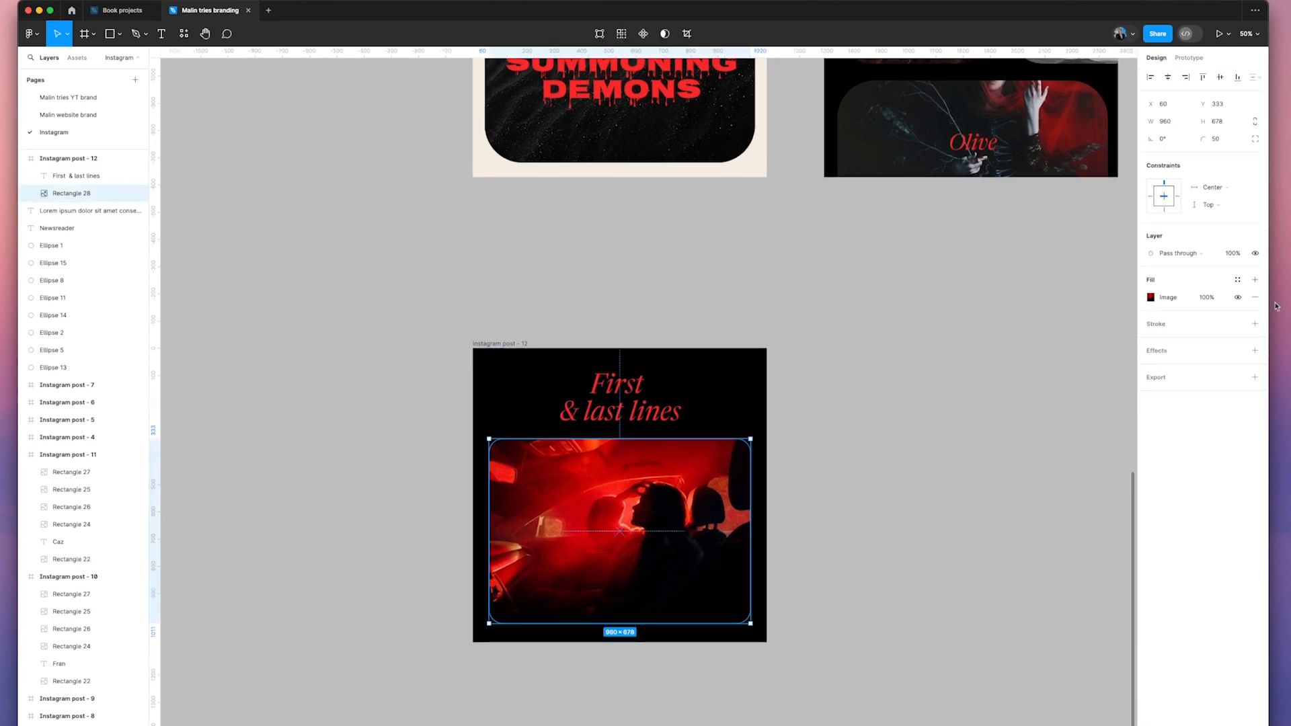
pyautogui.click(1255, 324)
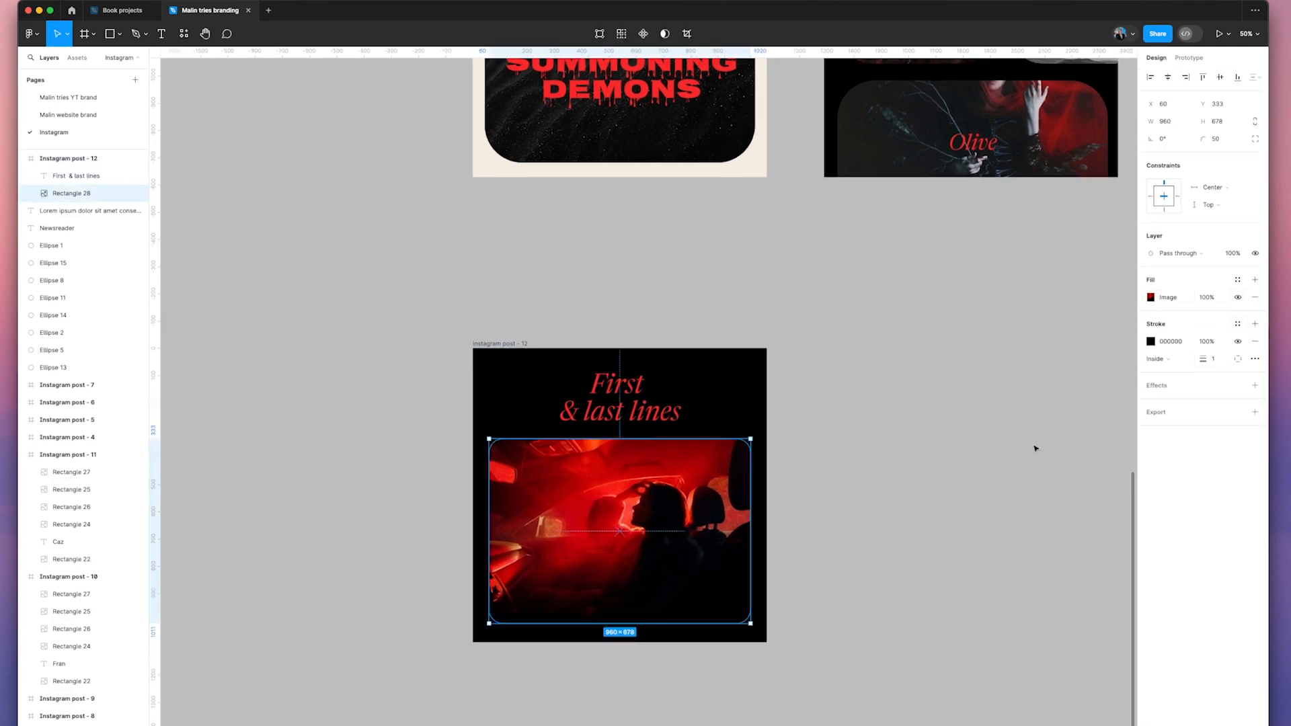
pyautogui.click(1150, 342)
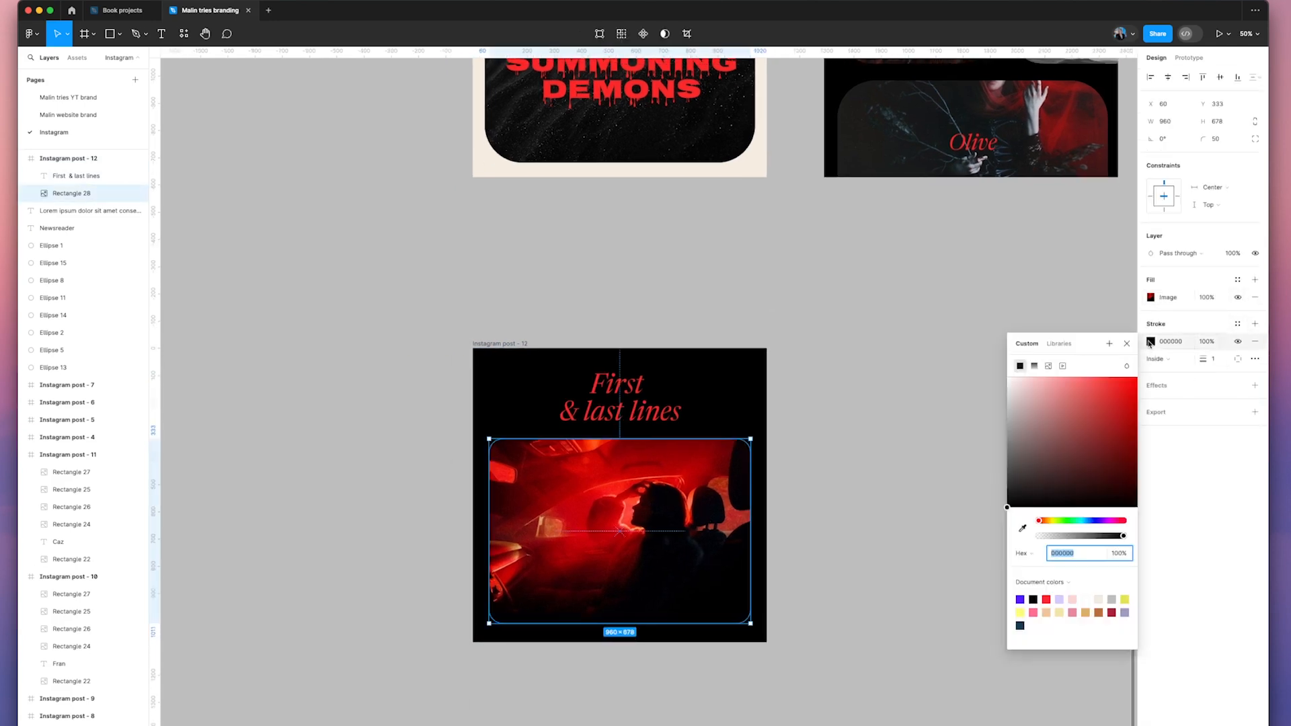
pyautogui.click(1061, 343)
pyautogui.click(1042, 442)
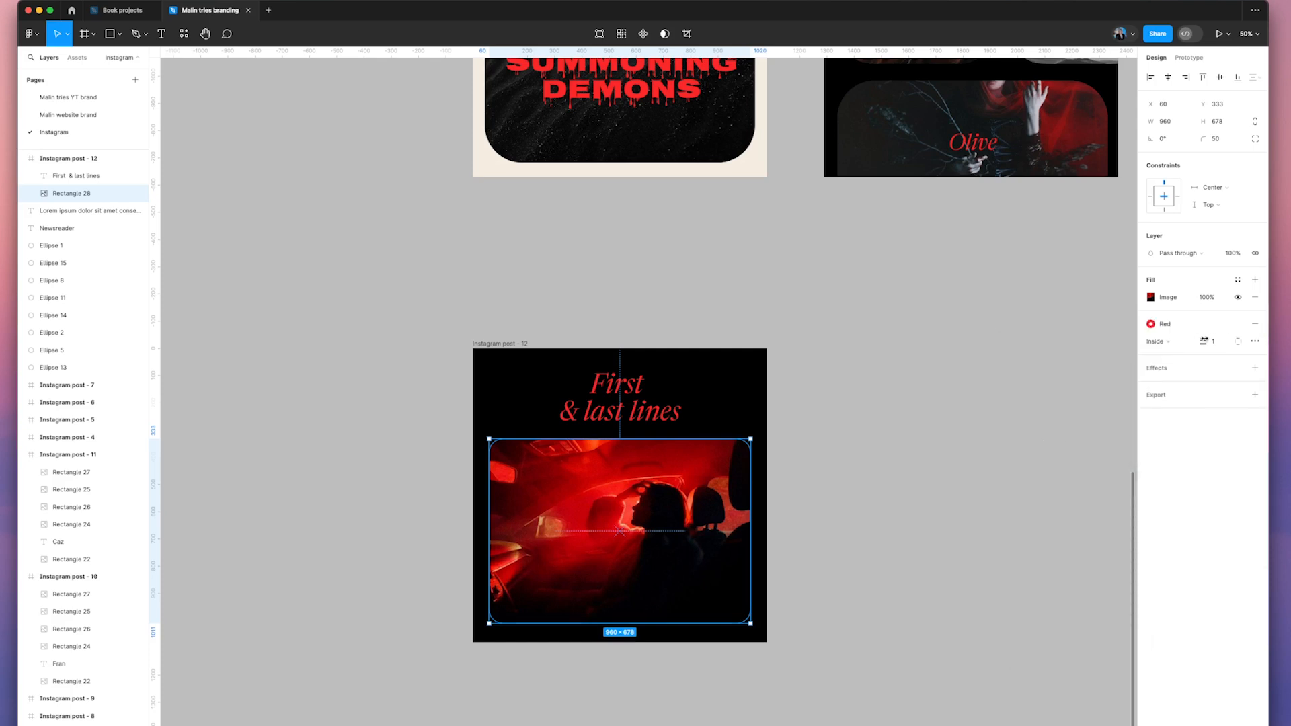
pyautogui.click(824, 312)
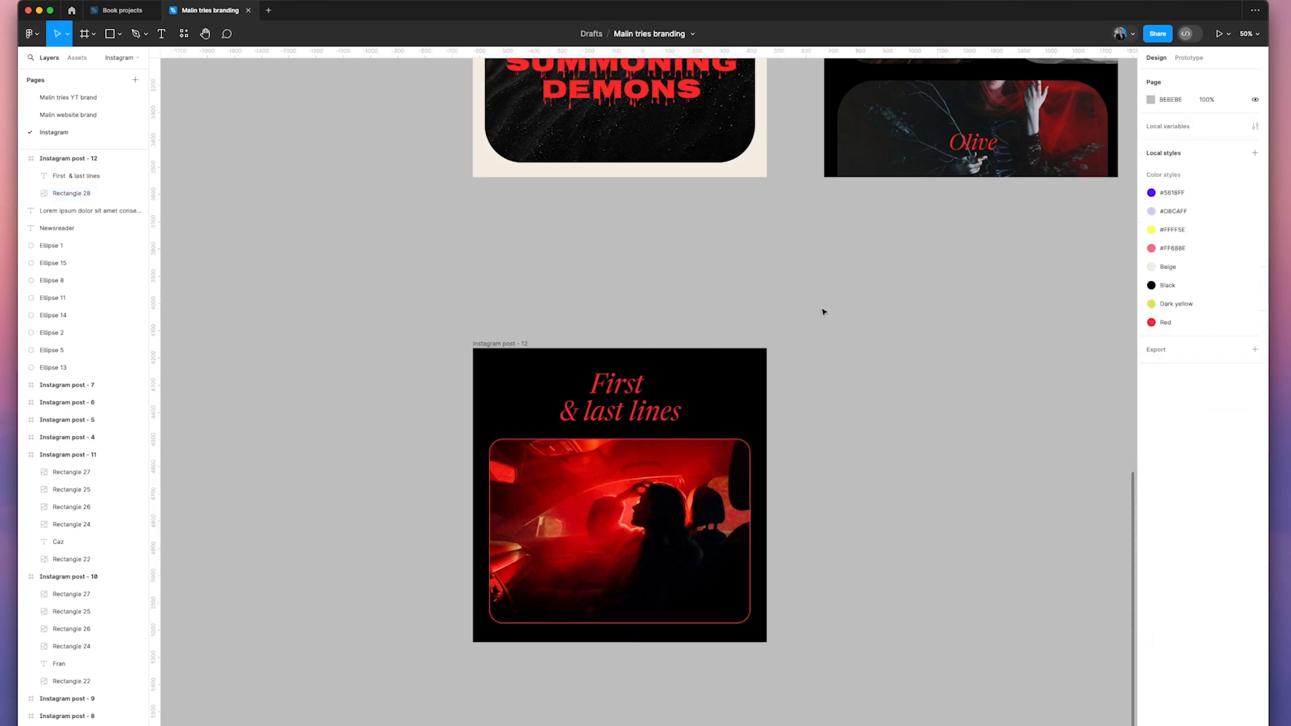
# Step: Set the image's red stroke weight to 5
pyautogui.click(713, 474)
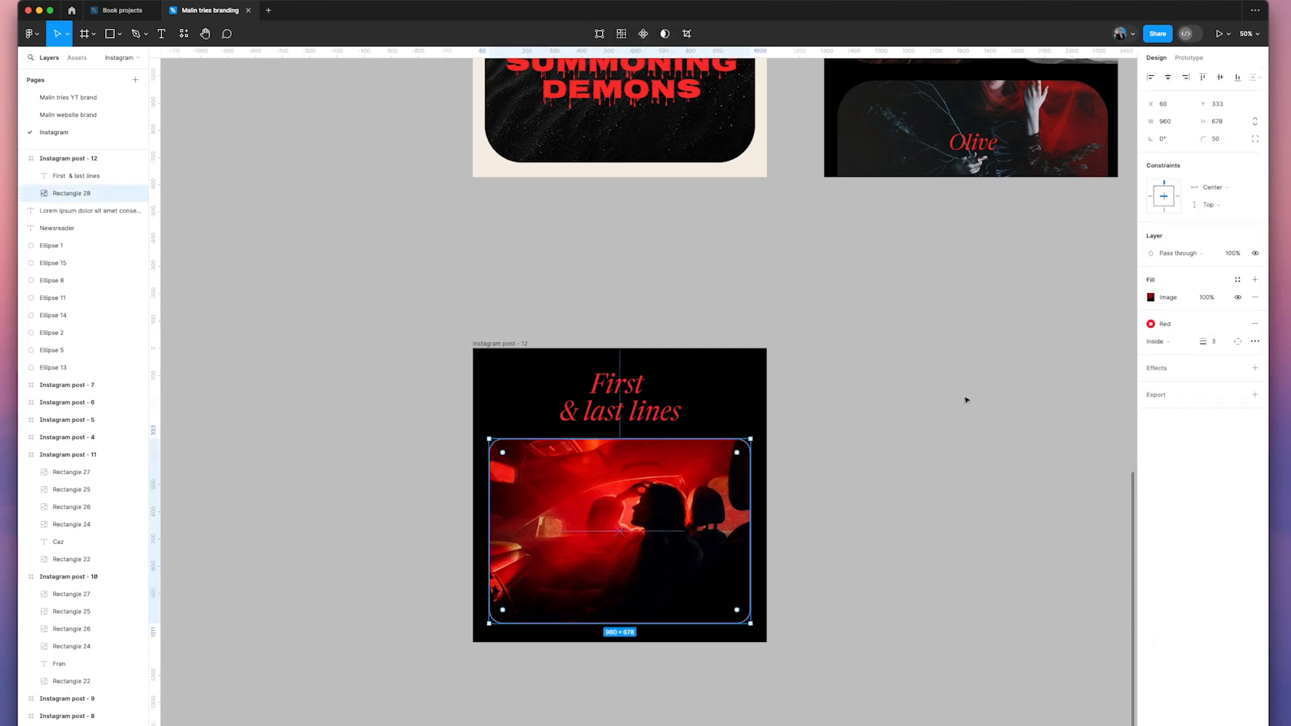
pyautogui.click(1207, 341)
pyautogui.write('5')
pyautogui.press('Return')
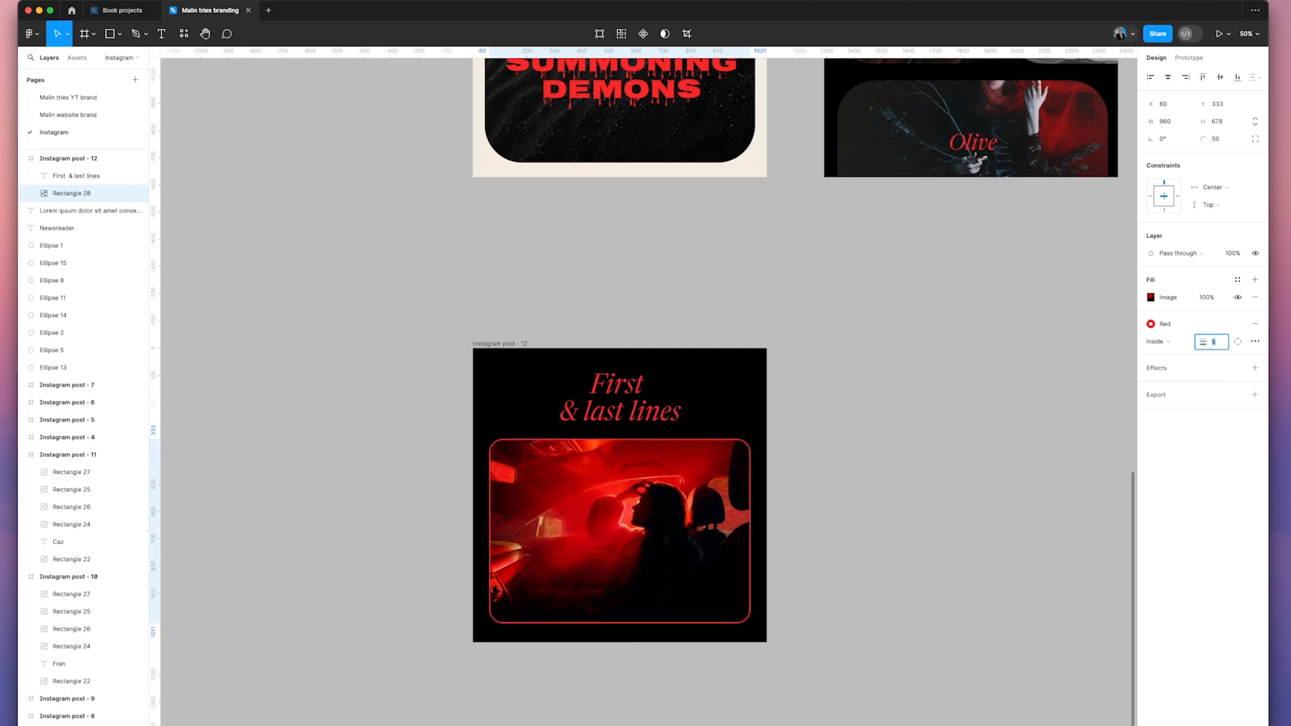
pyautogui.click(890, 355)
# Step: Duplicate the heading onto the lower part of the image and change the copy's text to "The Art of Summoning Demons"
pyautogui.hscroll(2, 892, 356)
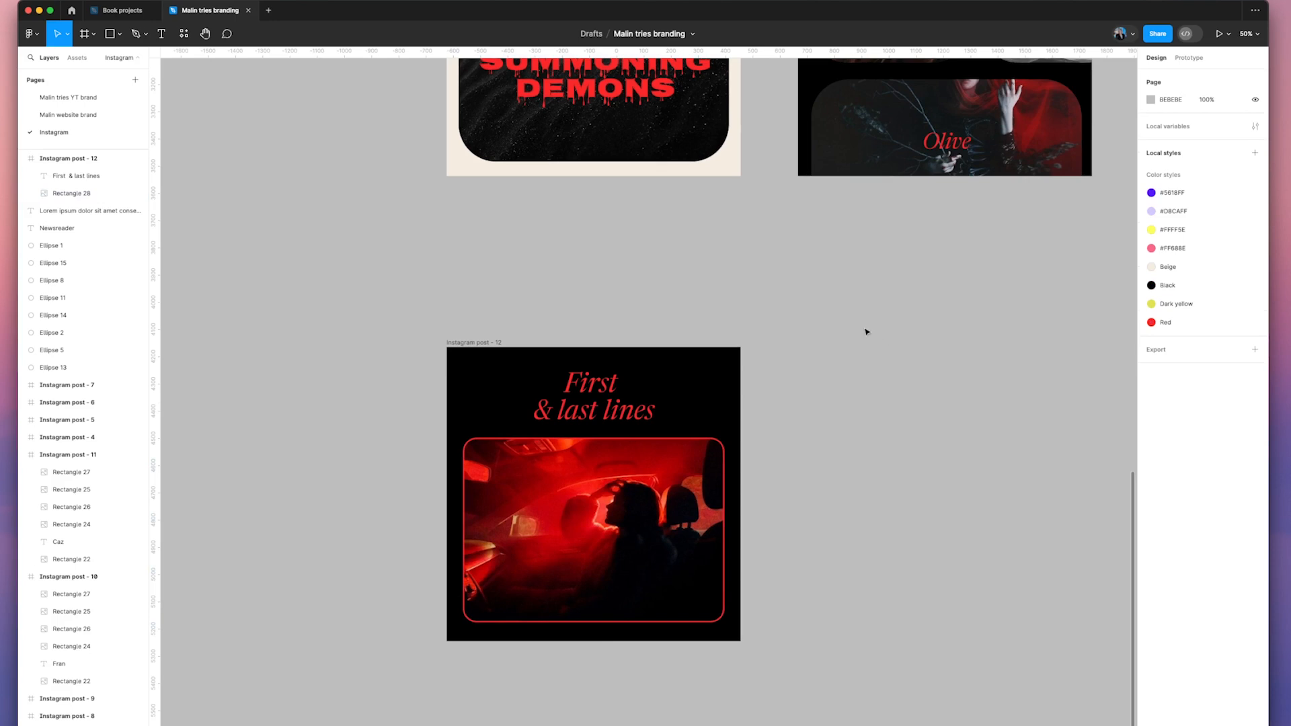
pyautogui.moveTo(603, 389); pyautogui.dragTo(605, 579)
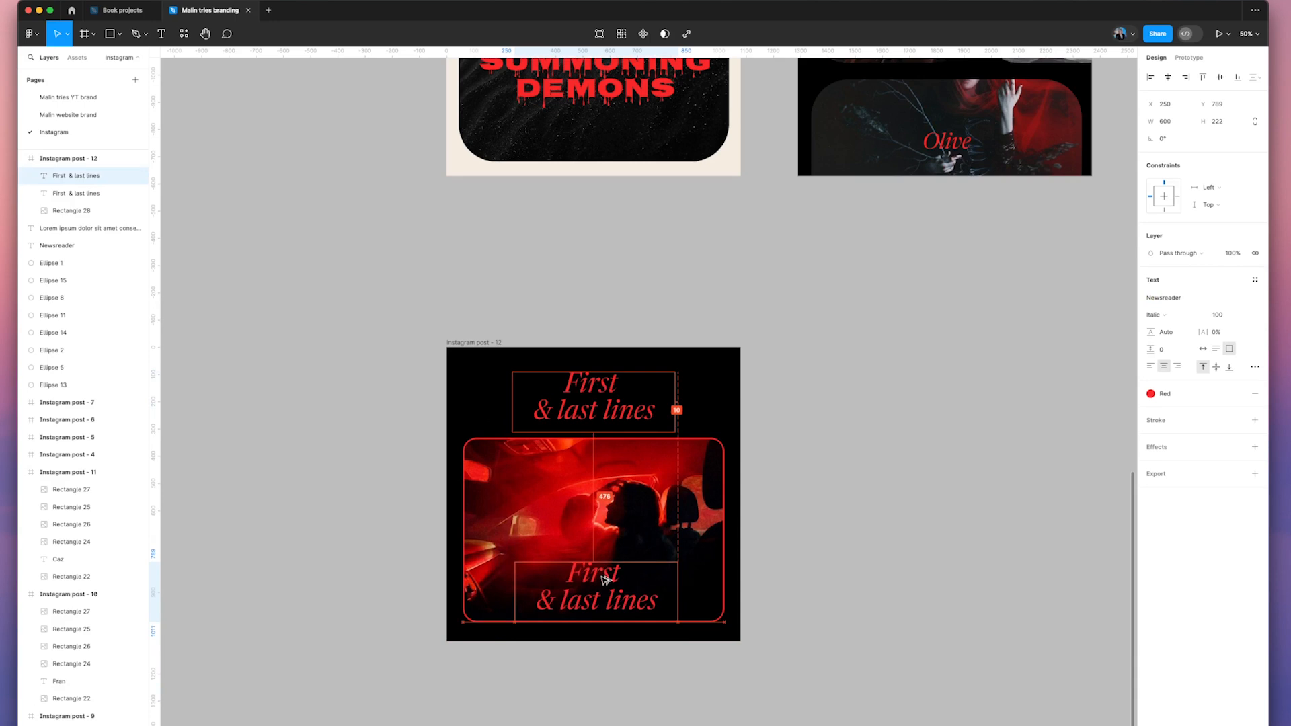
pyautogui.doubleClick(598, 587)
pyautogui.write('The')
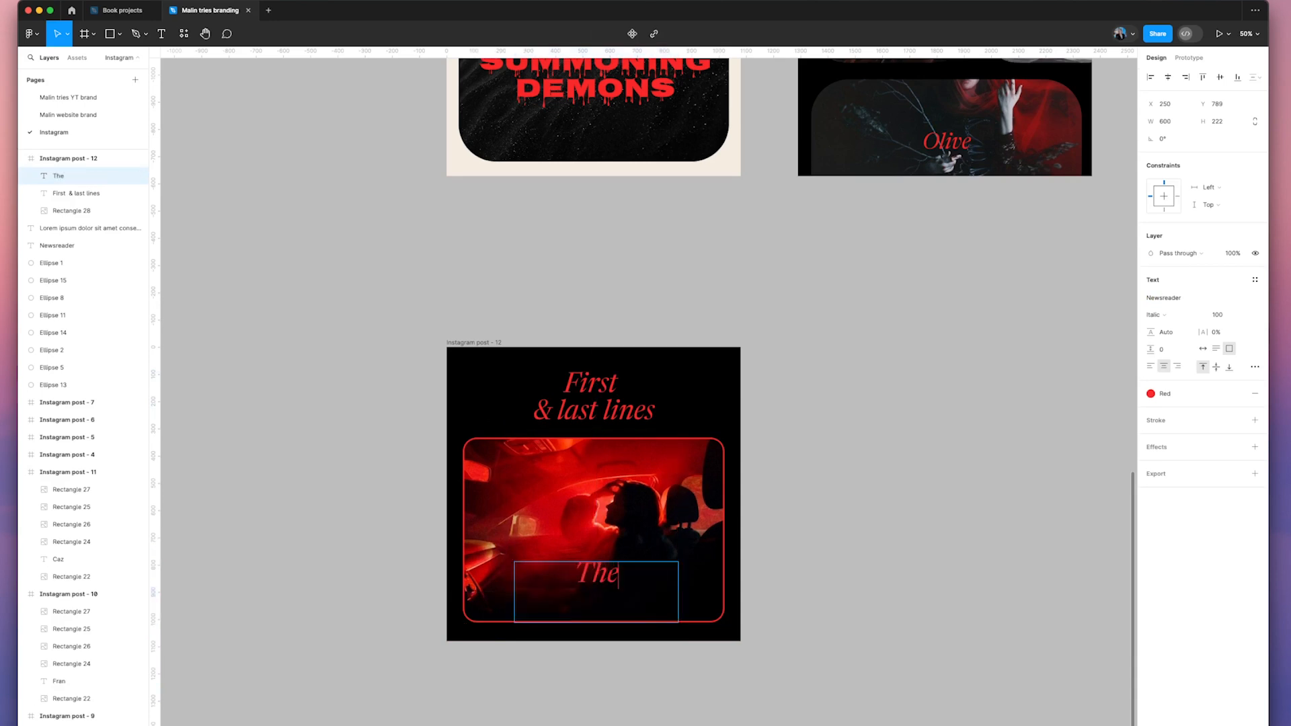
pyautogui.write(' Art of Summo')
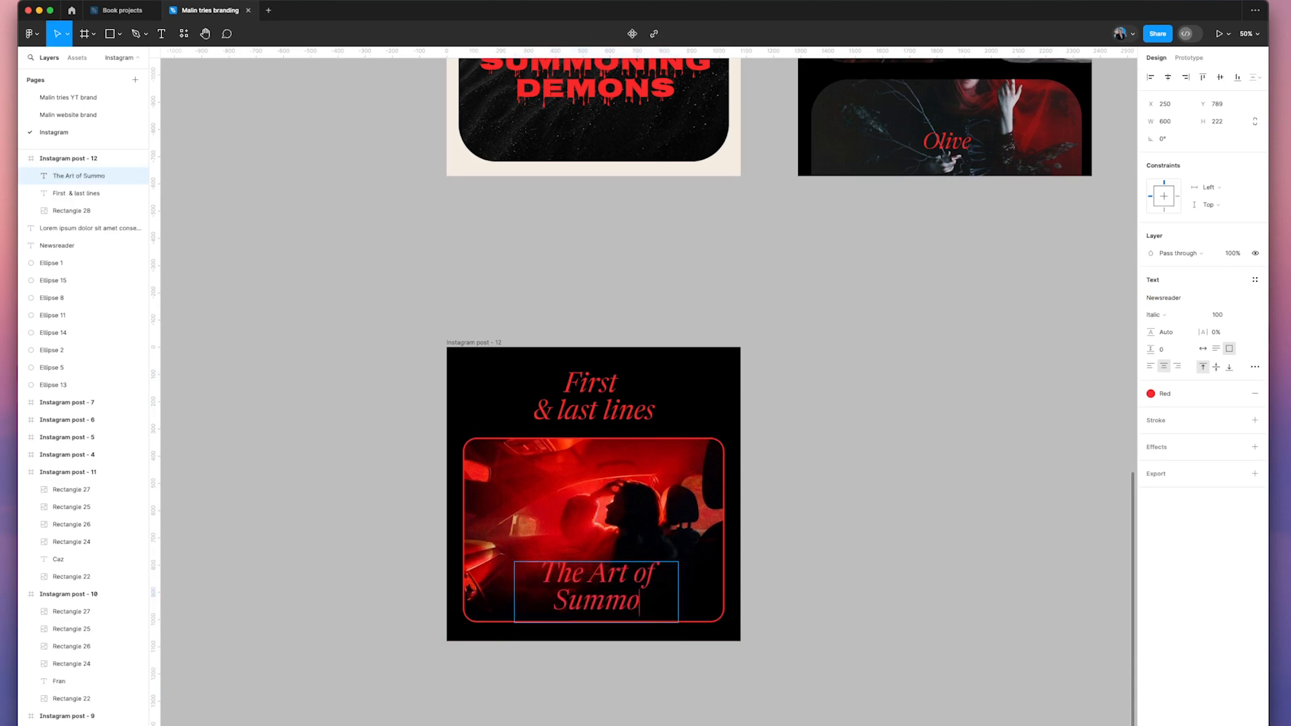
pyautogui.write('ning Demons')
# Step: Change the "The Art of Summoning Demons" text to the Fredoka font at size 48
pyautogui.press('super+a')
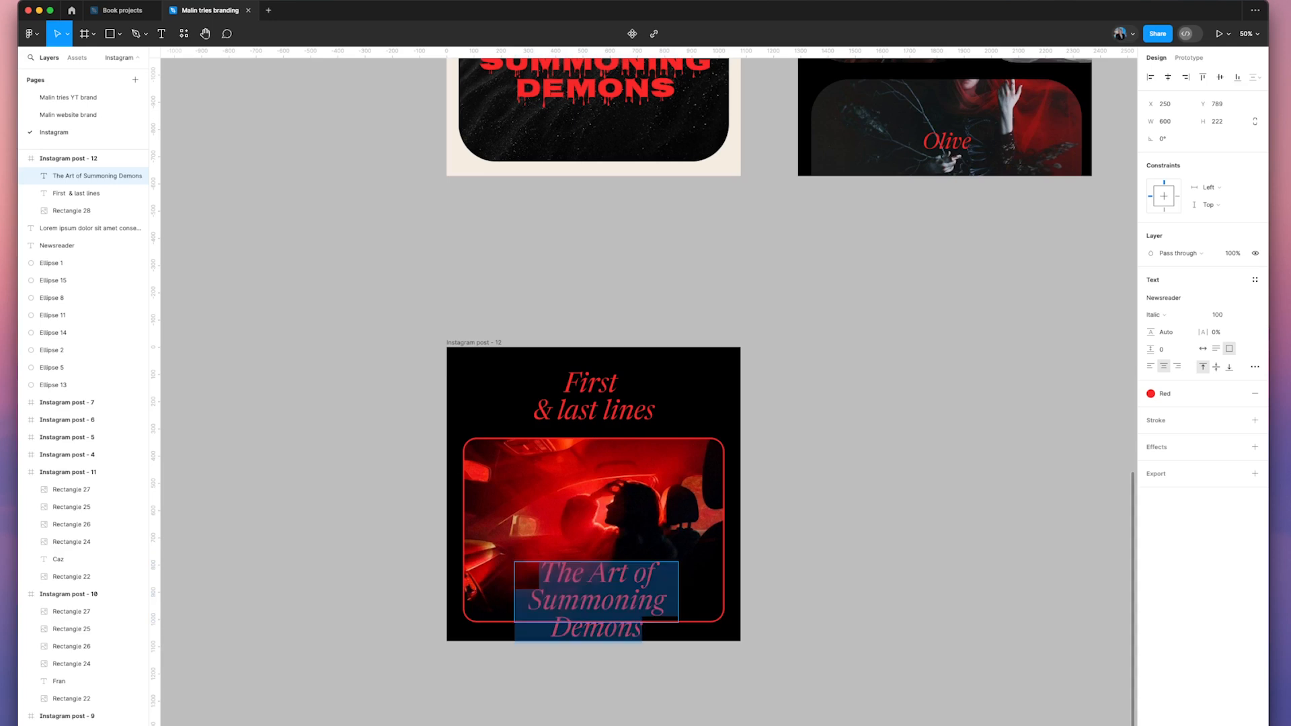
pyautogui.click(1177, 300)
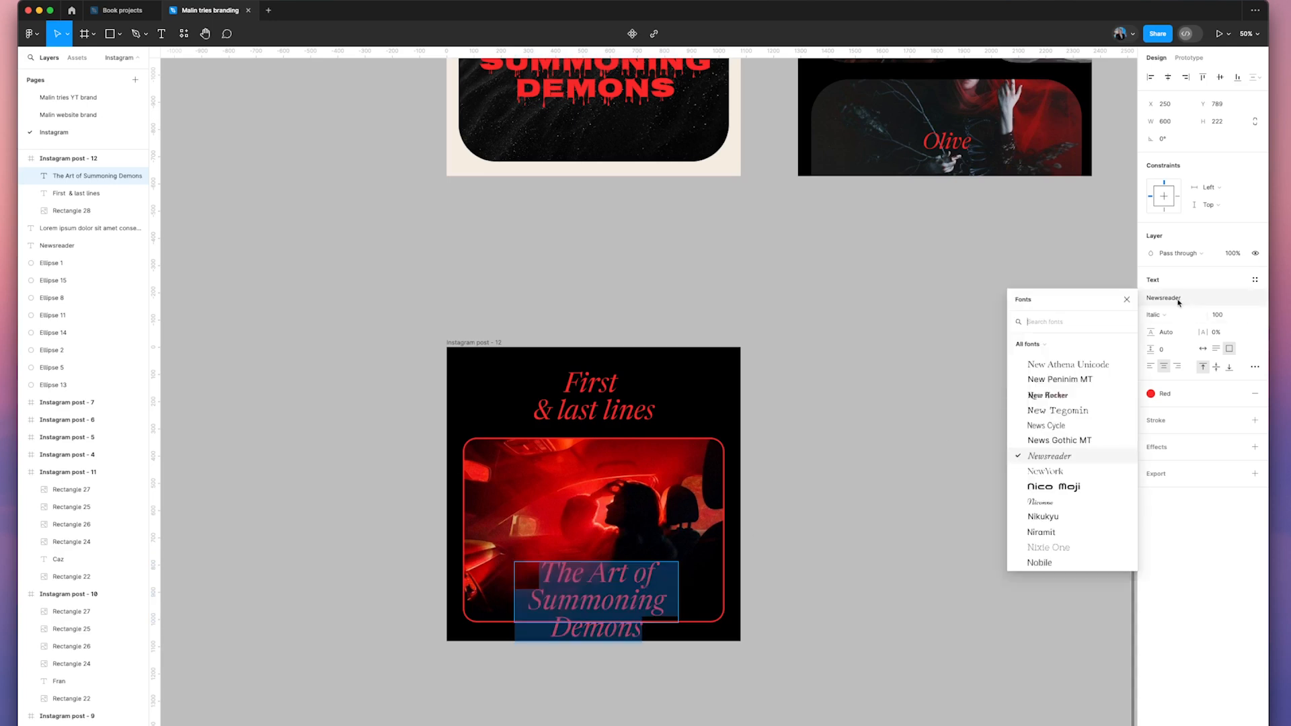
pyautogui.write('fred')
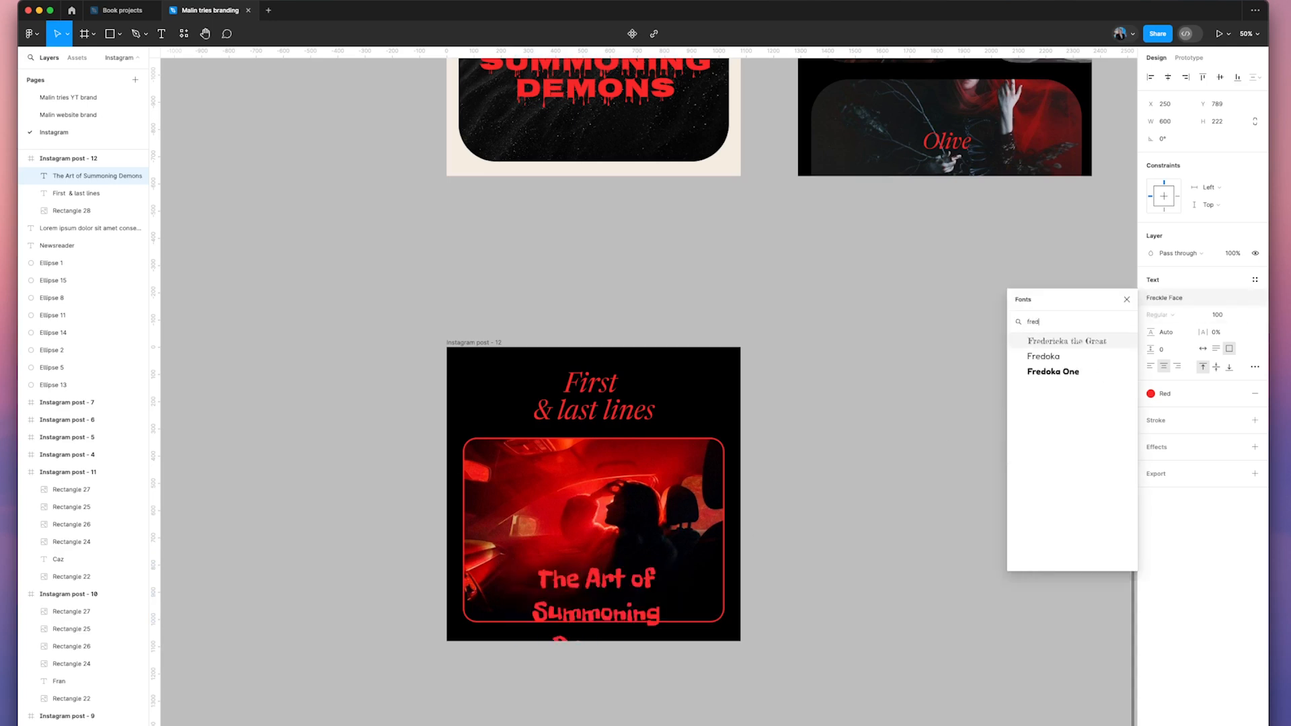
pyautogui.click(1061, 358)
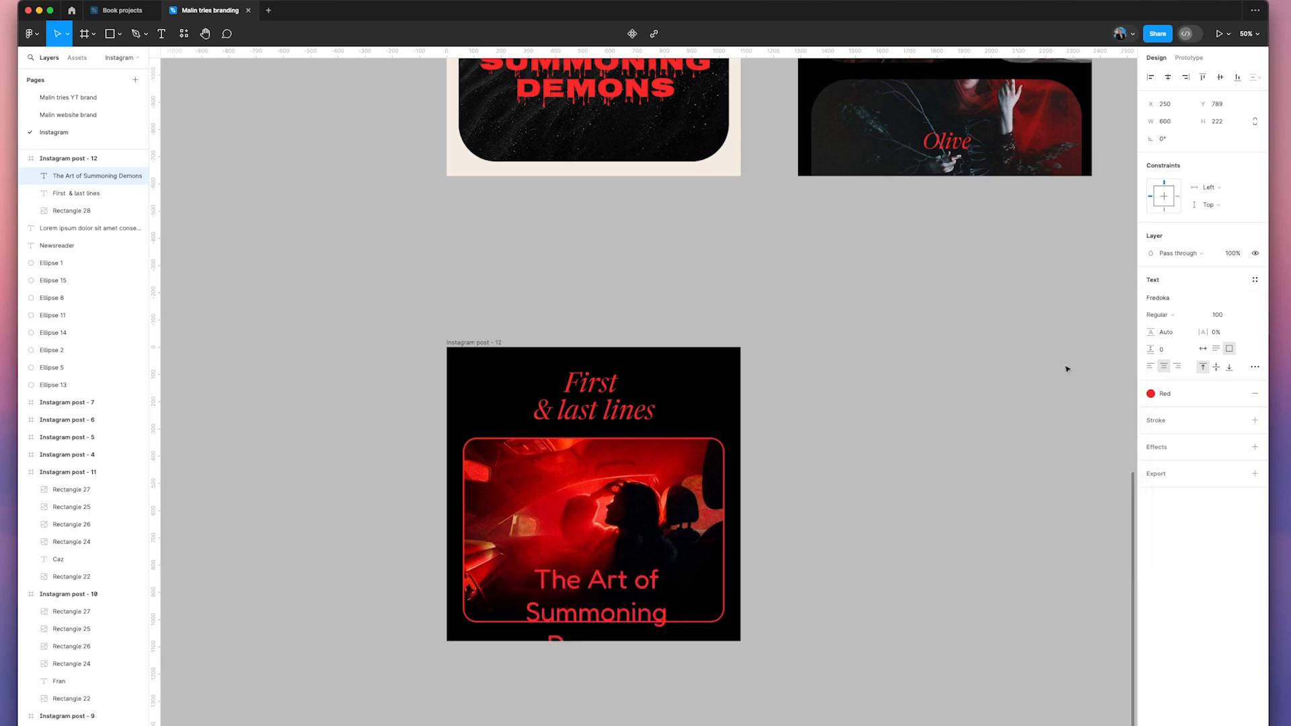
pyautogui.click(1243, 314)
pyautogui.click(1230, 494)
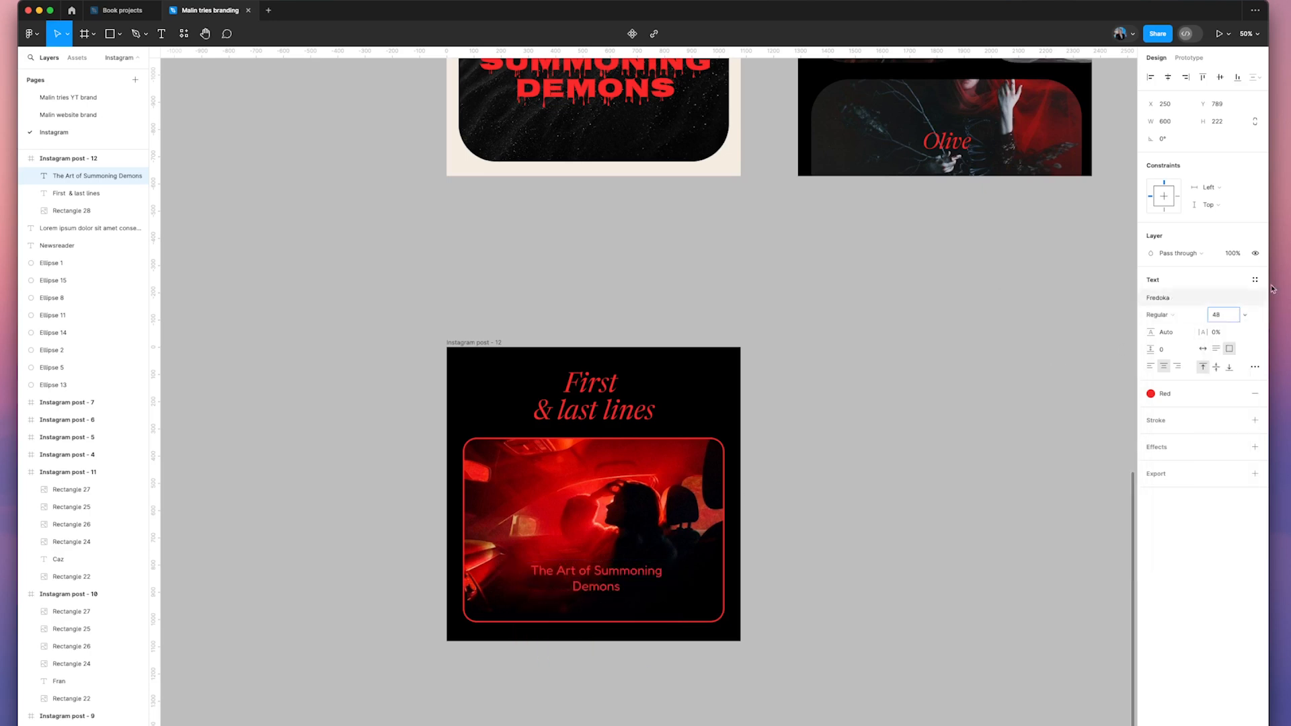
pyautogui.press('Escape')
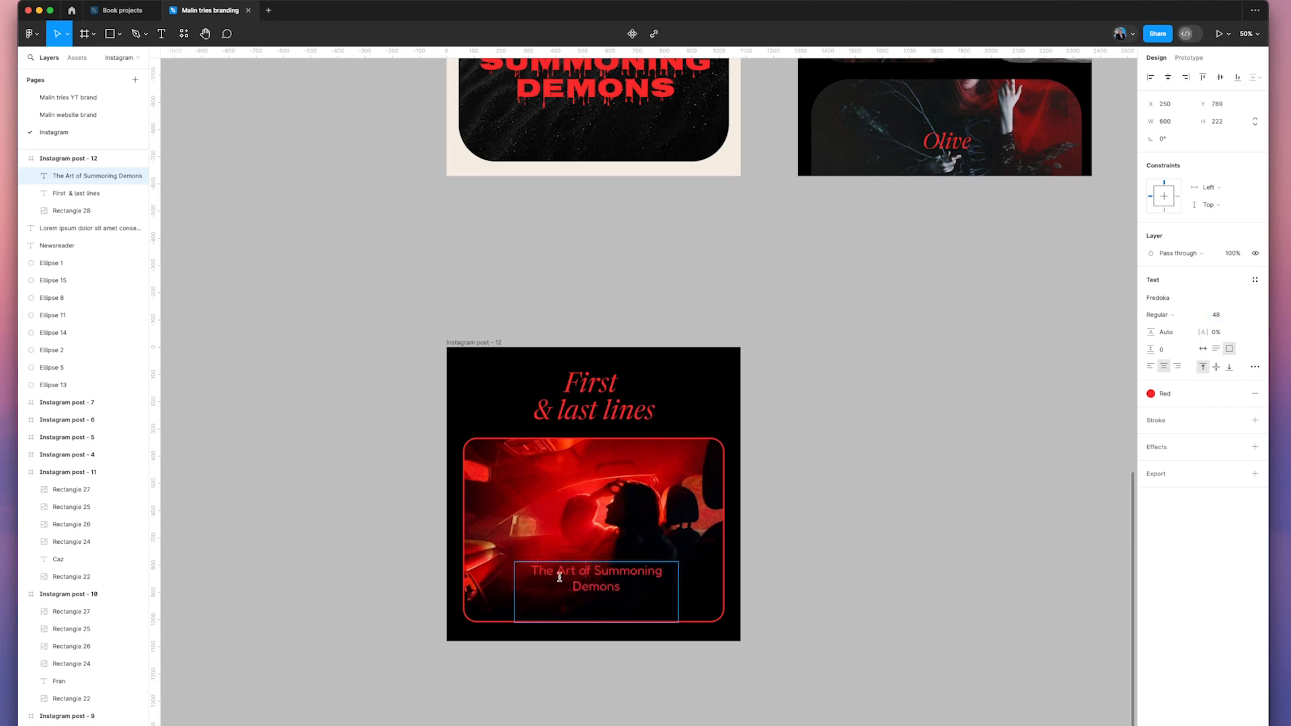
# Step: Resize the book title's text box to 960 × 102 along the image's lower edge and set its weight to SemiBold
pyautogui.moveTo(515, 597); pyautogui.dragTo(462, 597)
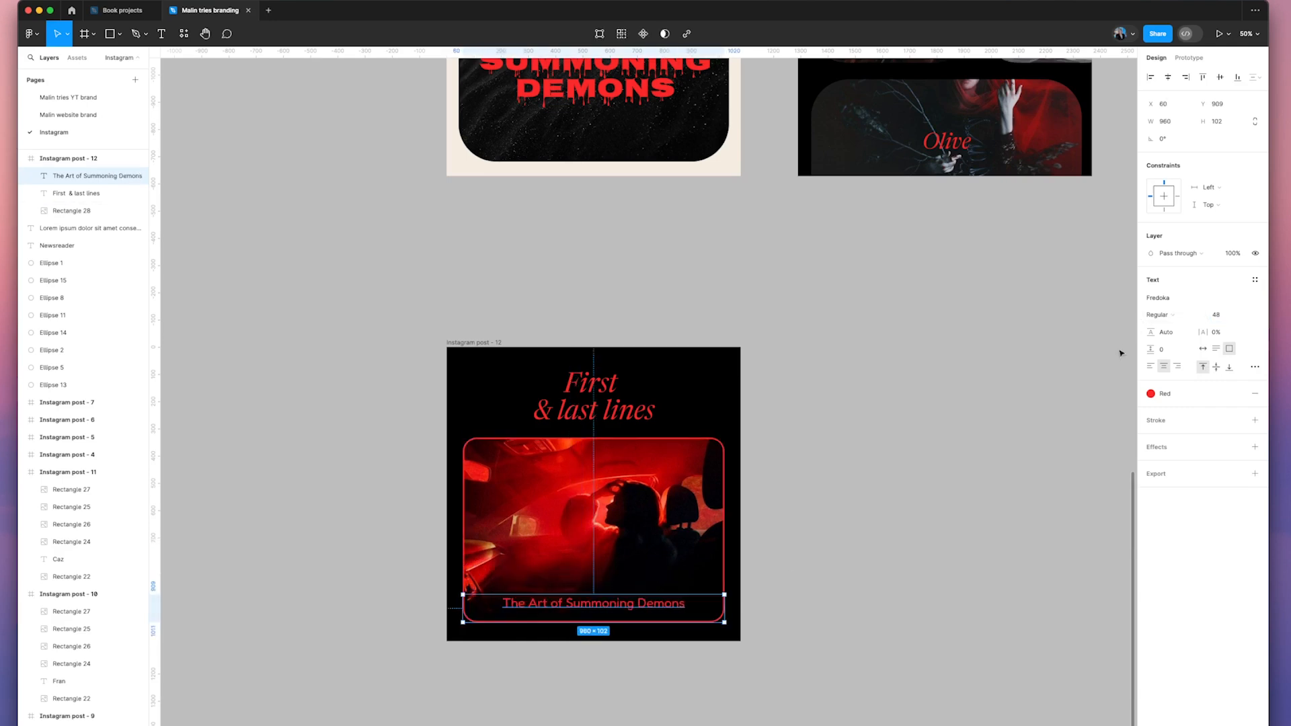
pyautogui.click(1158, 315)
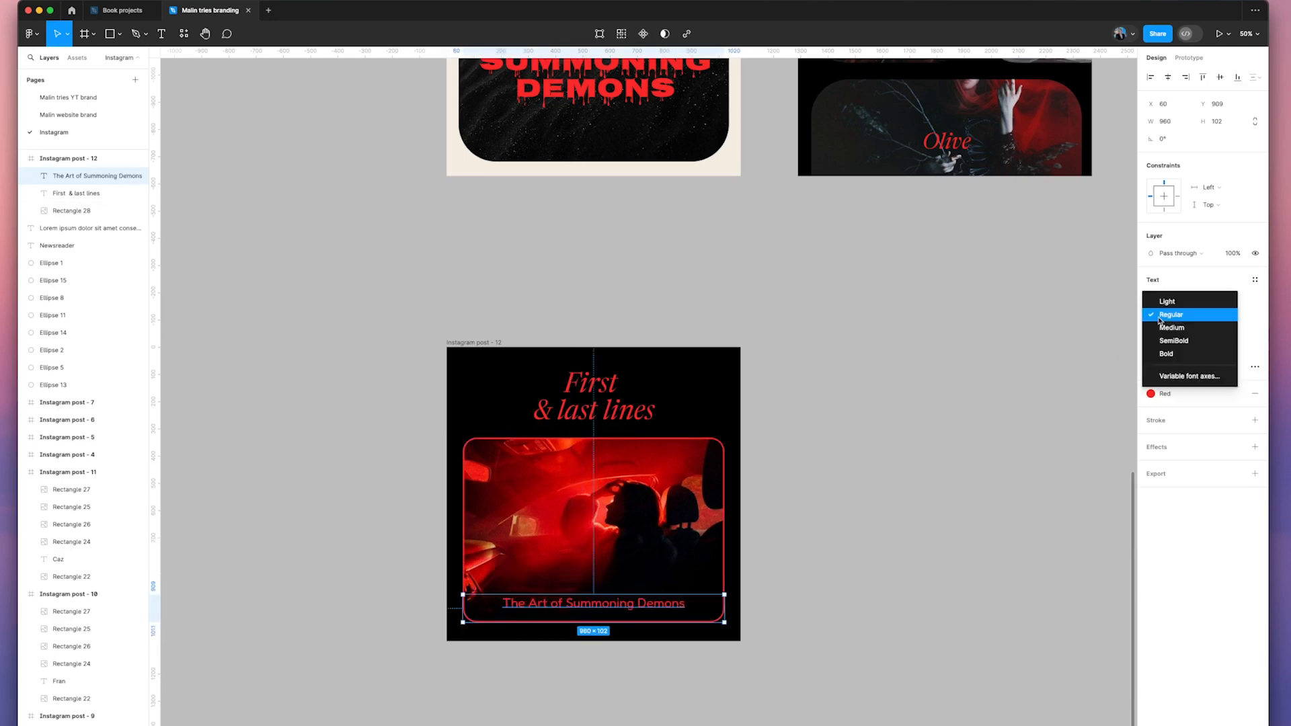
pyautogui.click(1159, 329)
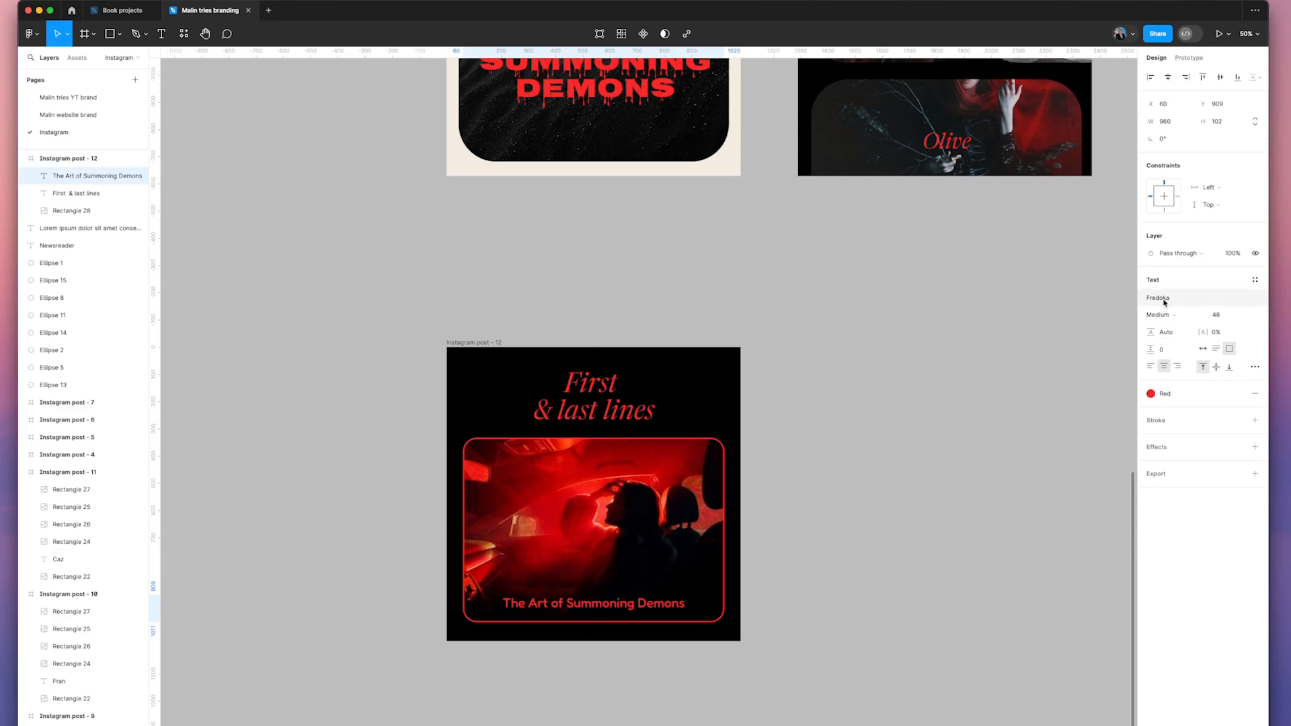
pyautogui.click(1159, 315)
pyautogui.click(1163, 329)
pyautogui.click(934, 481)
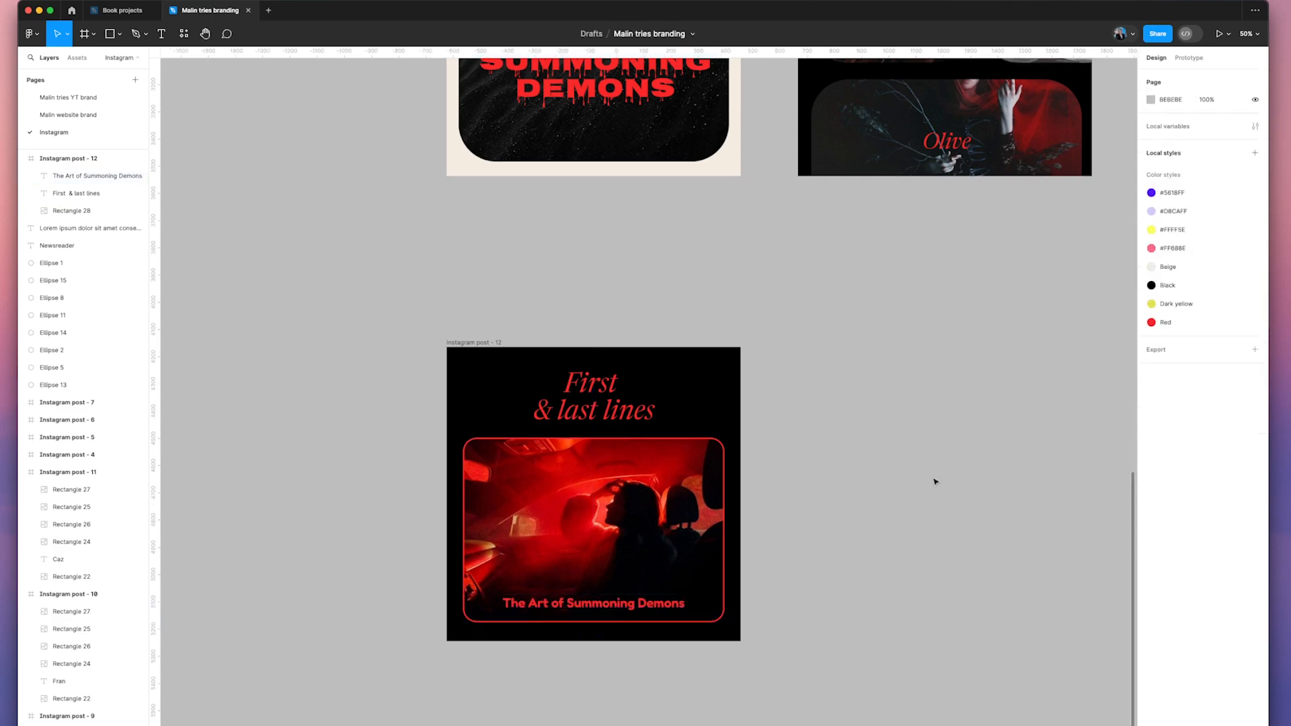
# Step: Add a "Characters from" line in italic Newsreader above the book title and apply the Beige colour style to it
pyautogui.hscroll(1, 904, 402)
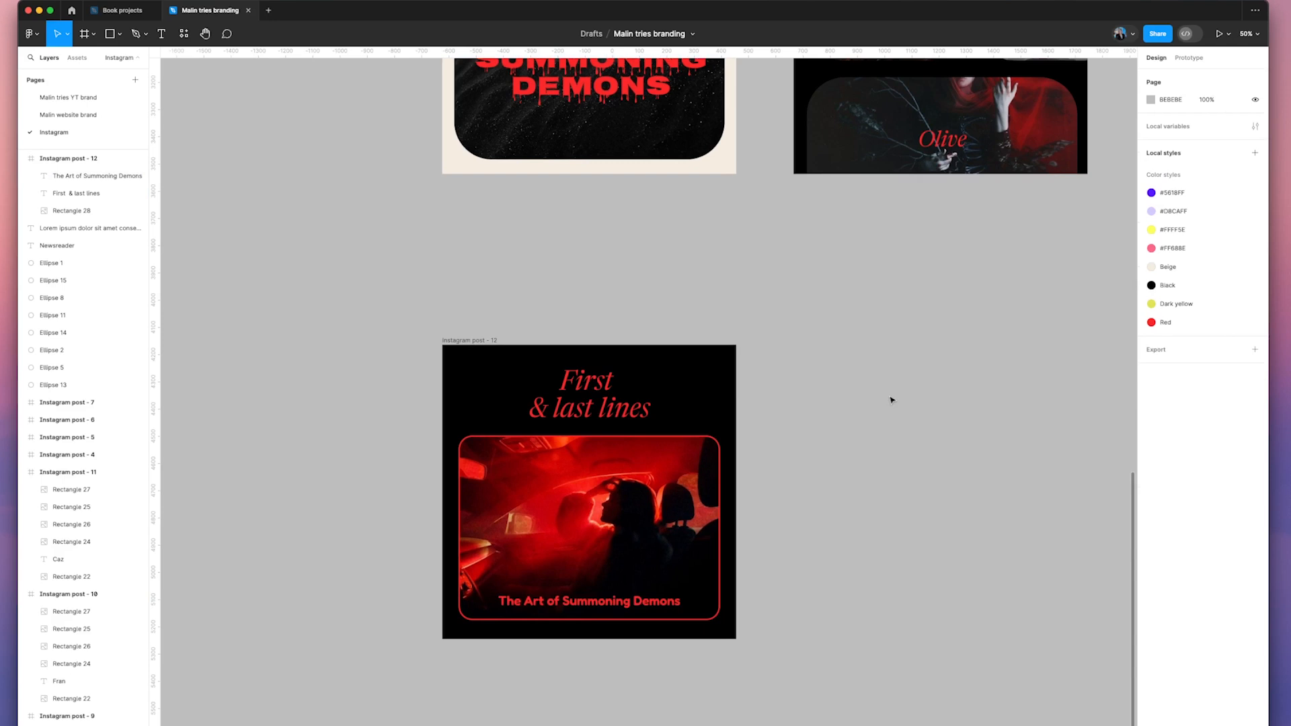
pyautogui.press('super+v')
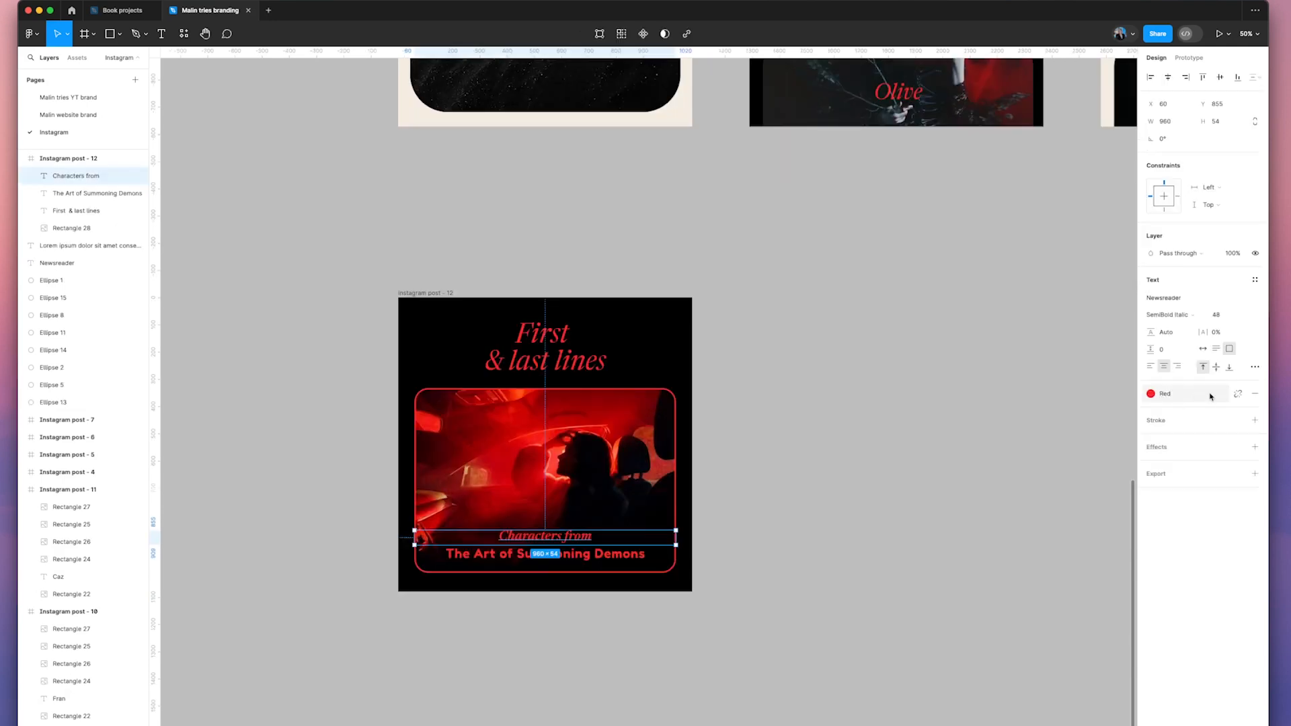
pyautogui.click(1151, 394)
pyautogui.click(1103, 472)
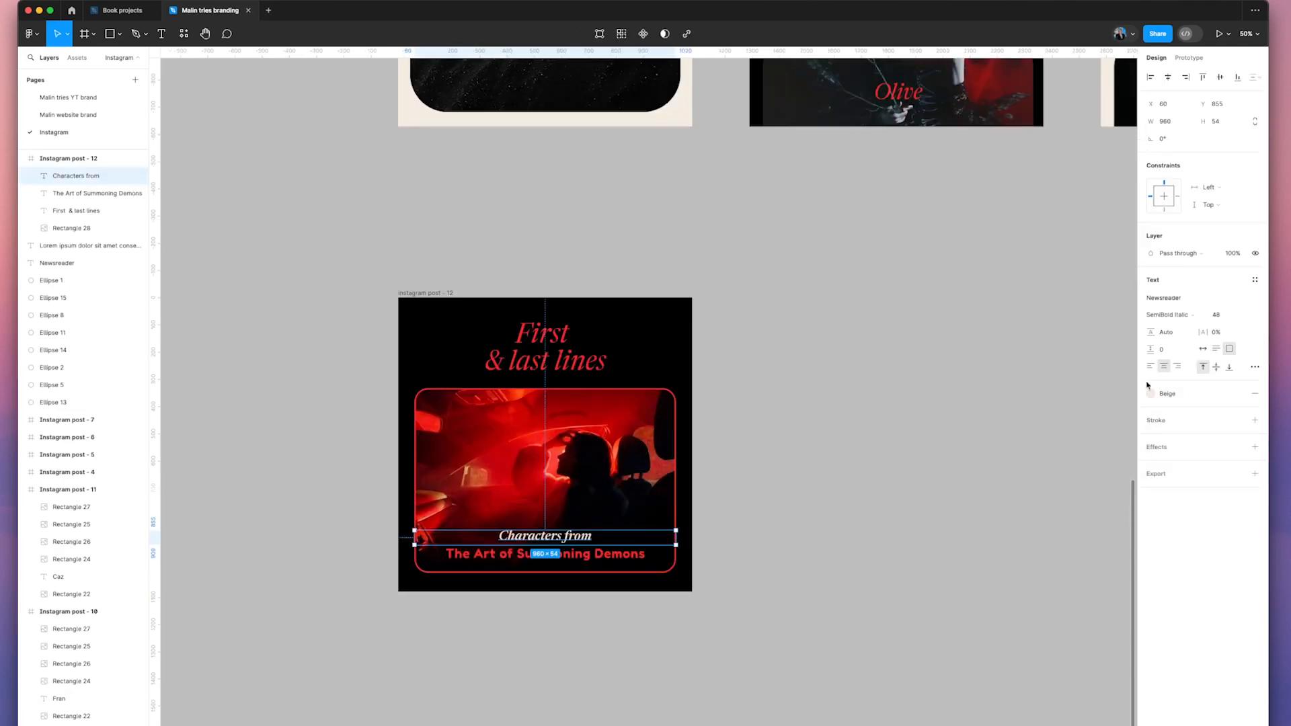
# Step: Set the "Characters from" line's font size to 40 and move it slightly down, closer to the book title
pyautogui.click(1163, 316)
pyautogui.click(1179, 300)
pyautogui.click(1220, 316)
pyautogui.write('40')
pyautogui.press('Return')
pyautogui.moveTo(573, 538); pyautogui.dragTo(575, 542)
pyautogui.click(764, 487)
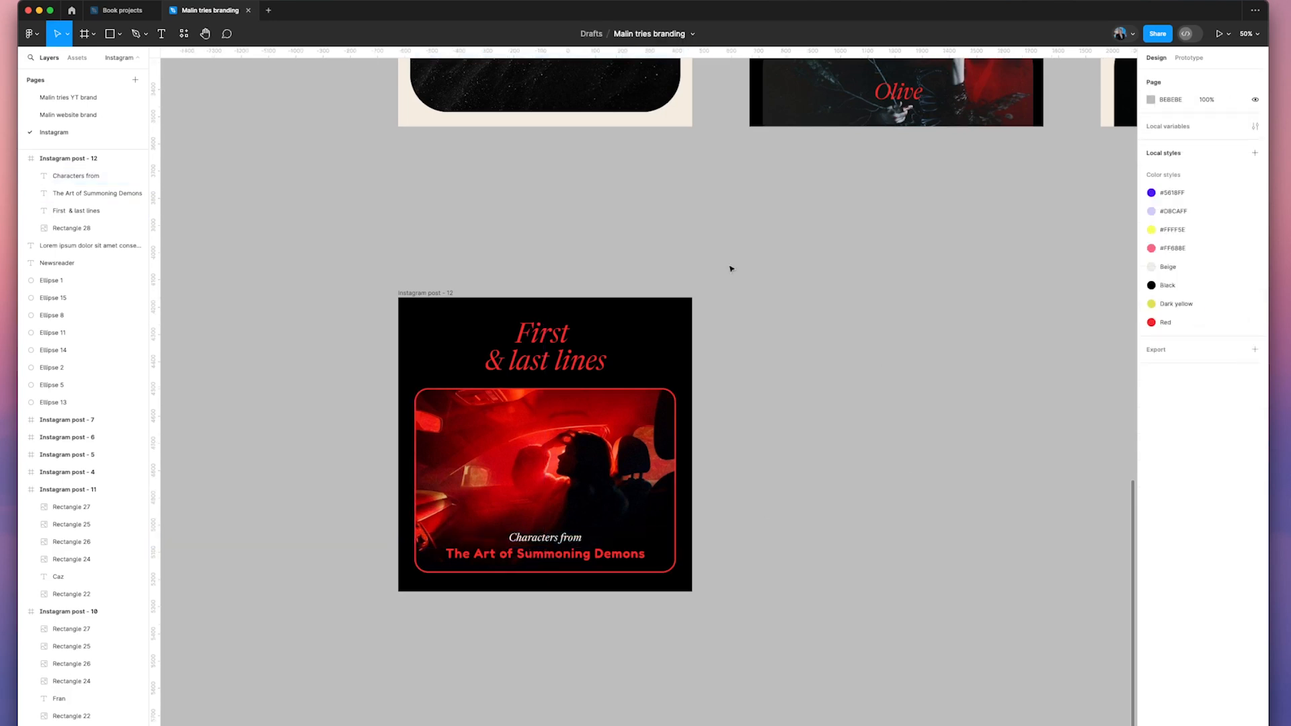
# Step: Create a new 1080 × 1080 Instagram post frame beside the "First & last lines" post and align their upper edges
pyautogui.hscroll(2, 823, 464)
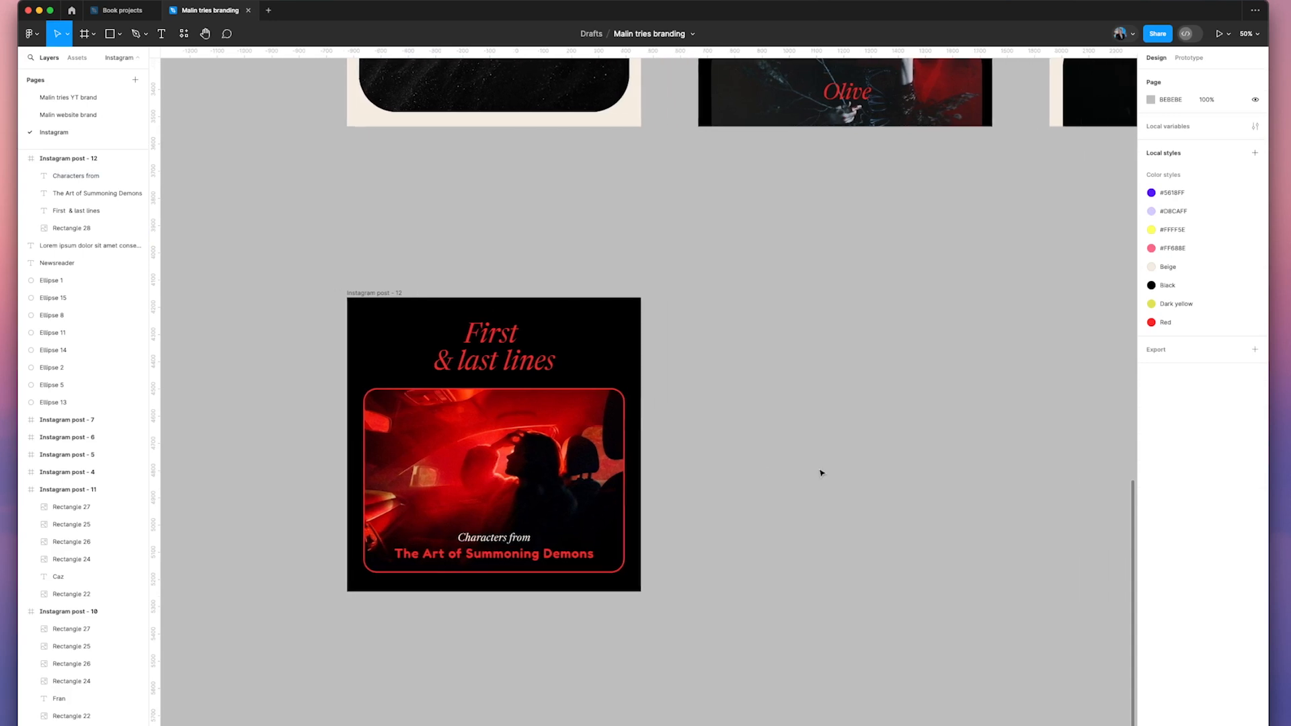
pyautogui.scroll(2, 819, 469)
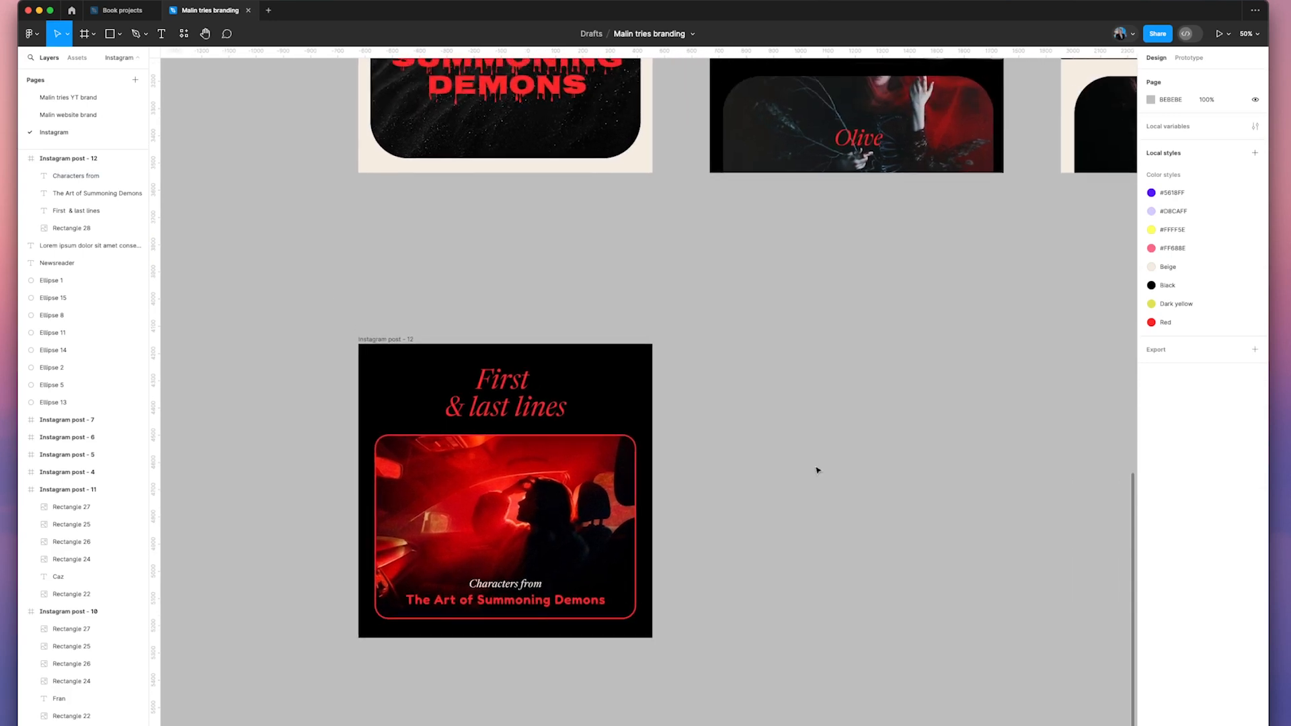
pyautogui.scroll(-2, 457, 312)
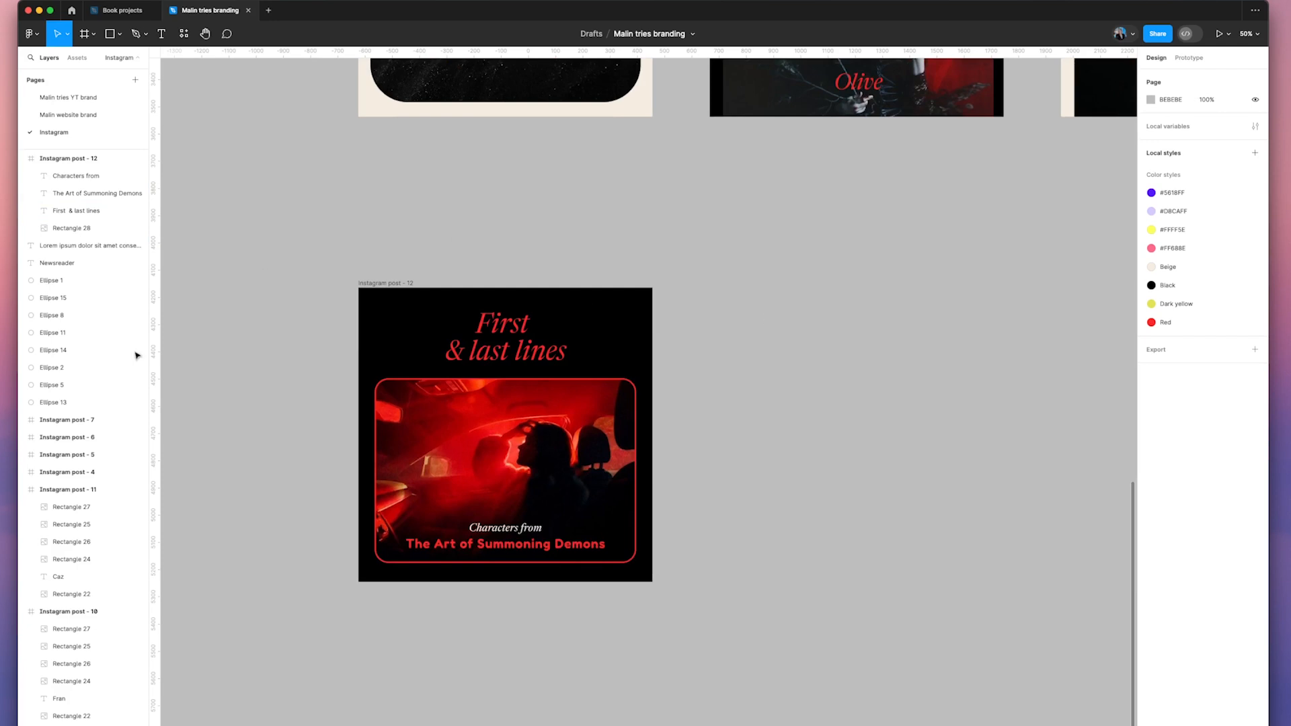
pyautogui.click(381, 285)
pyautogui.hscroll(4, 760, 286)
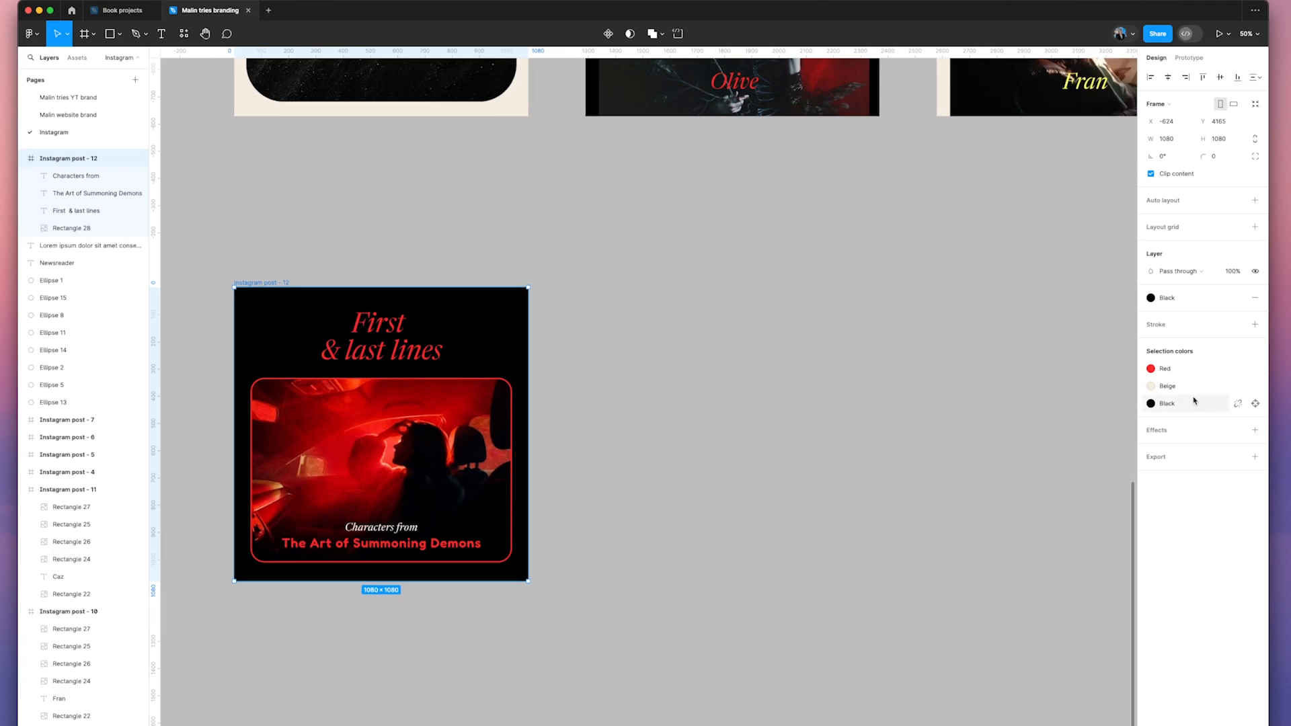
pyautogui.click(85, 37)
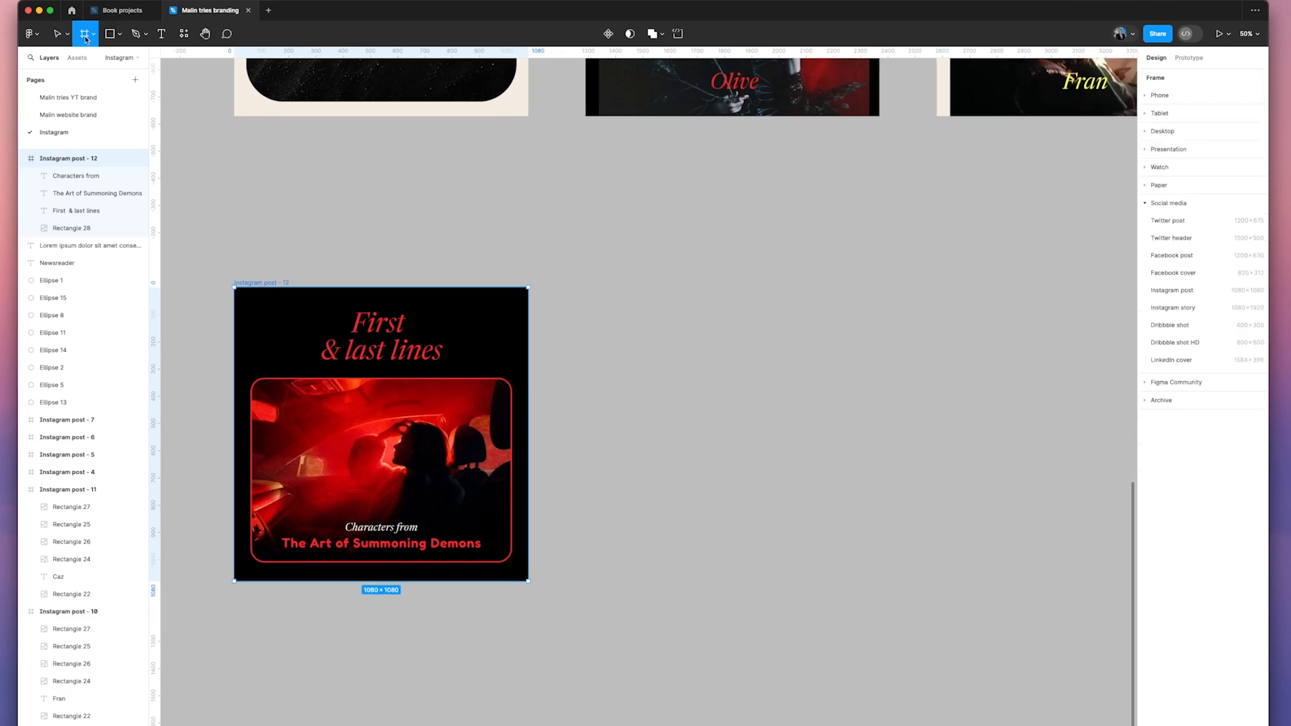
pyautogui.click(1159, 292)
pyautogui.moveTo(645, 292); pyautogui.dragTo(694, 323)
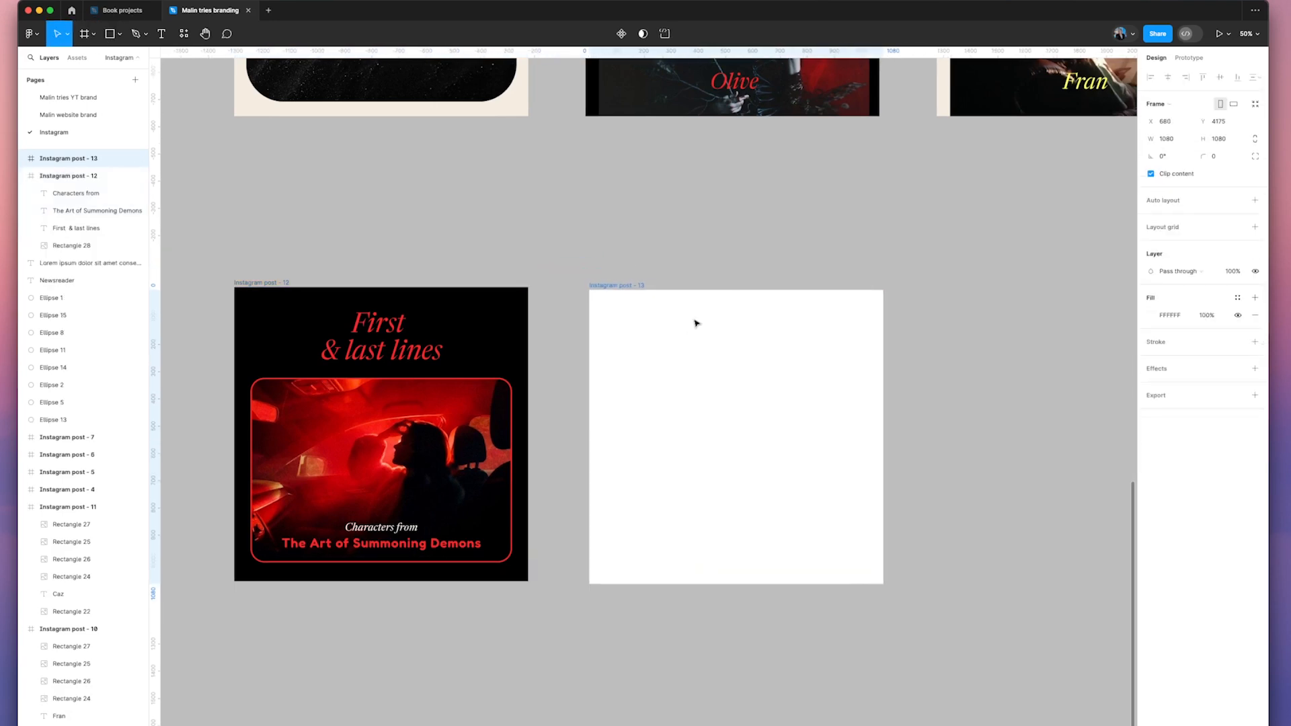
pyautogui.click(599, 277)
pyautogui.scroll(1, 600, 276)
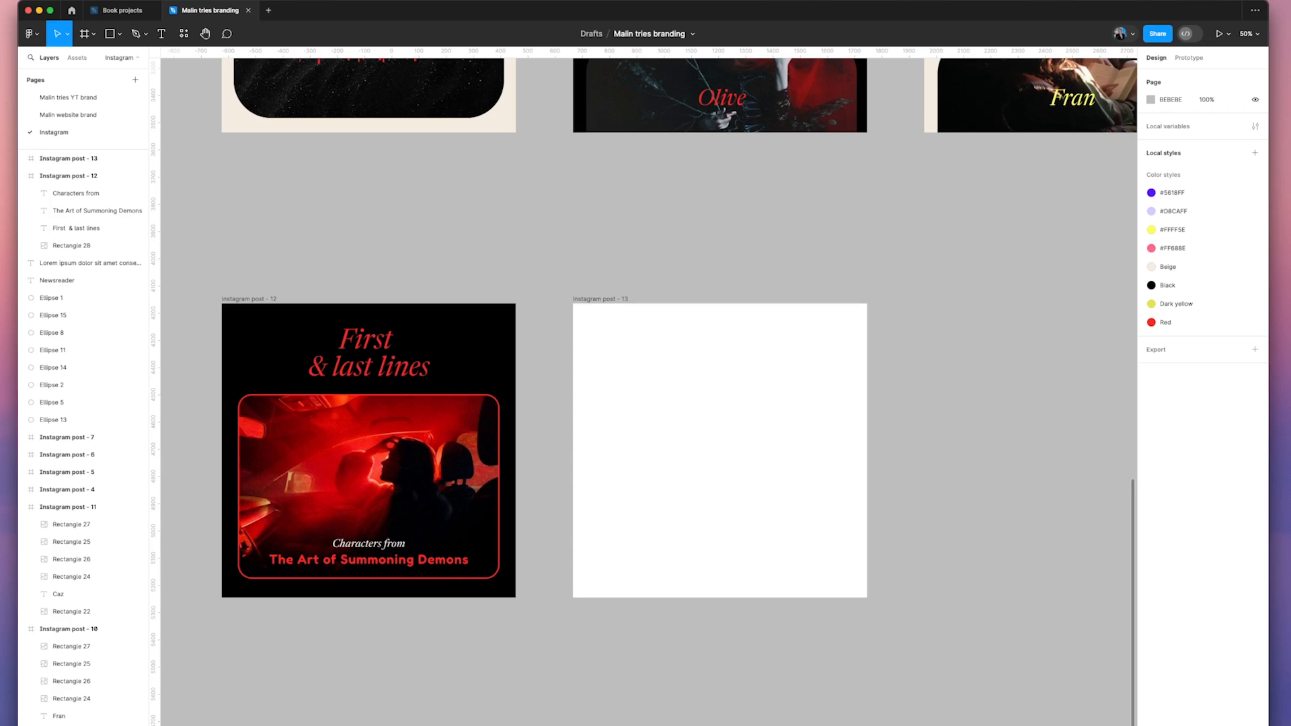
# Step: Paste the two red quotes into the new post and extend "A letter?" with "Why would she receive physical mail here, of all places?"
pyautogui.press('super+Tab')
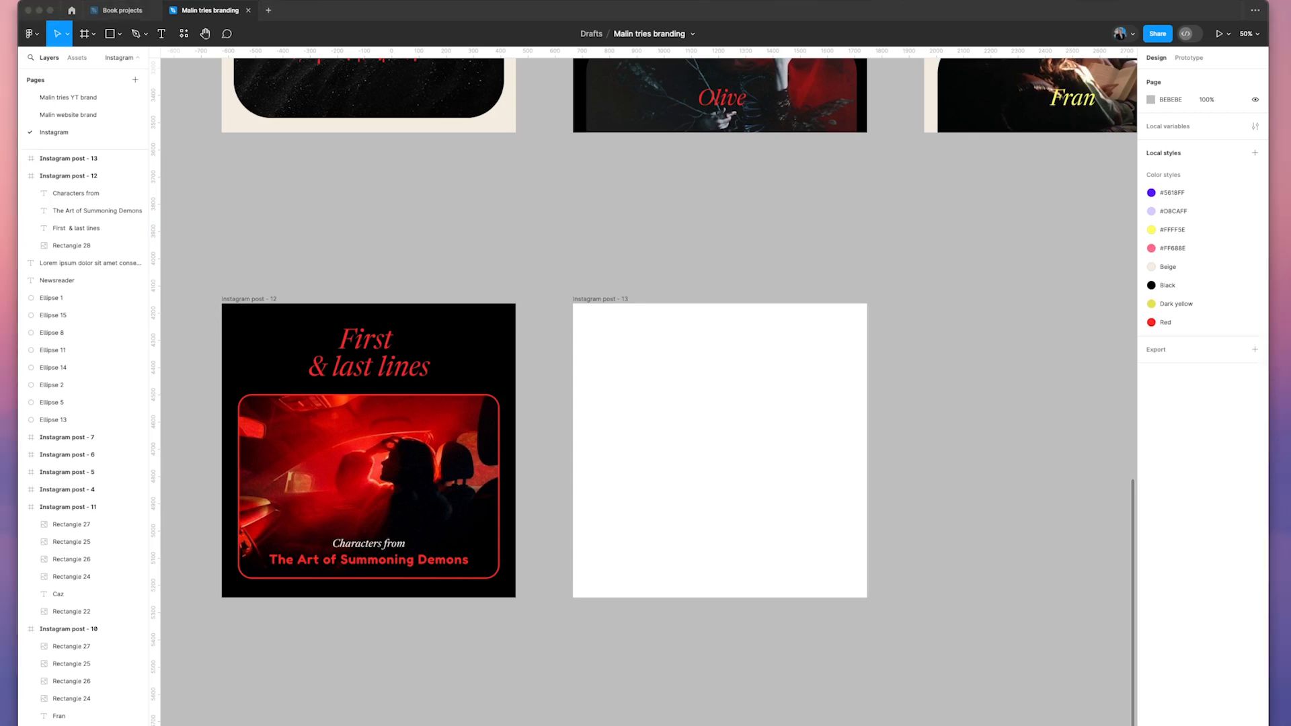
pyautogui.press('super+v')
pyautogui.click(649, 493)
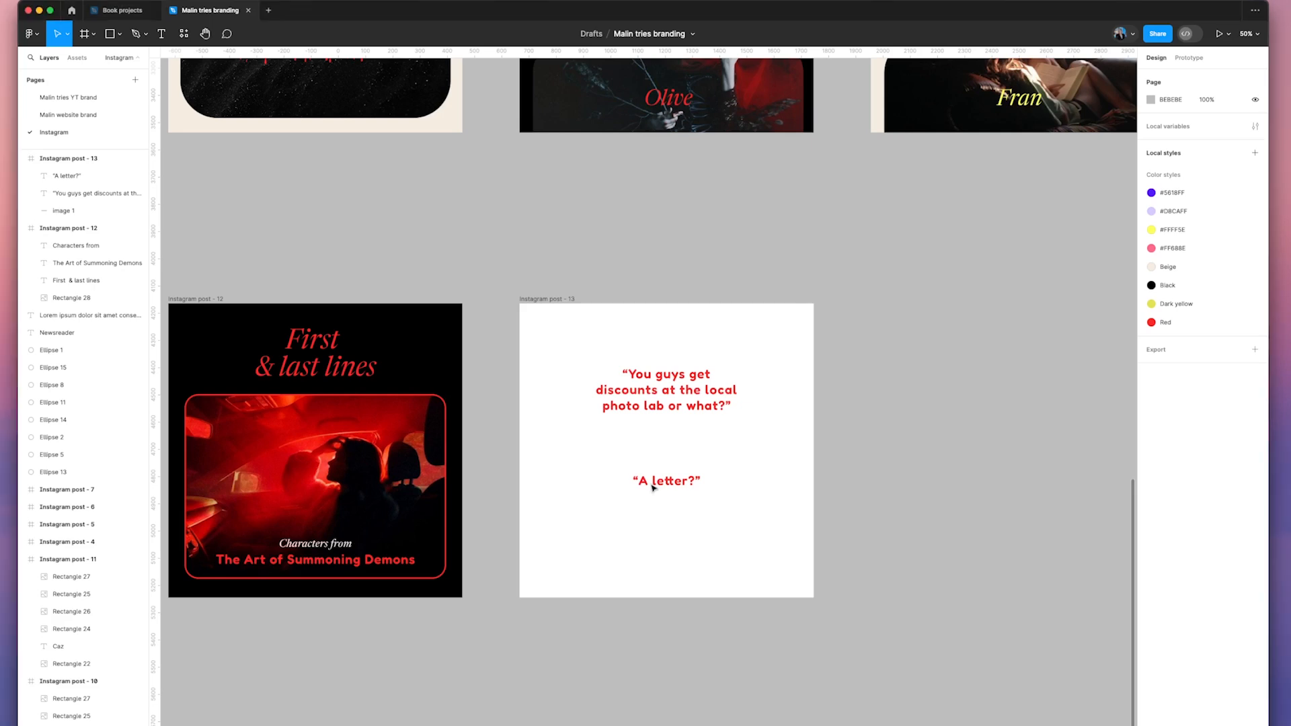
pyautogui.doubleClick(650, 482)
pyautogui.press('super+v')
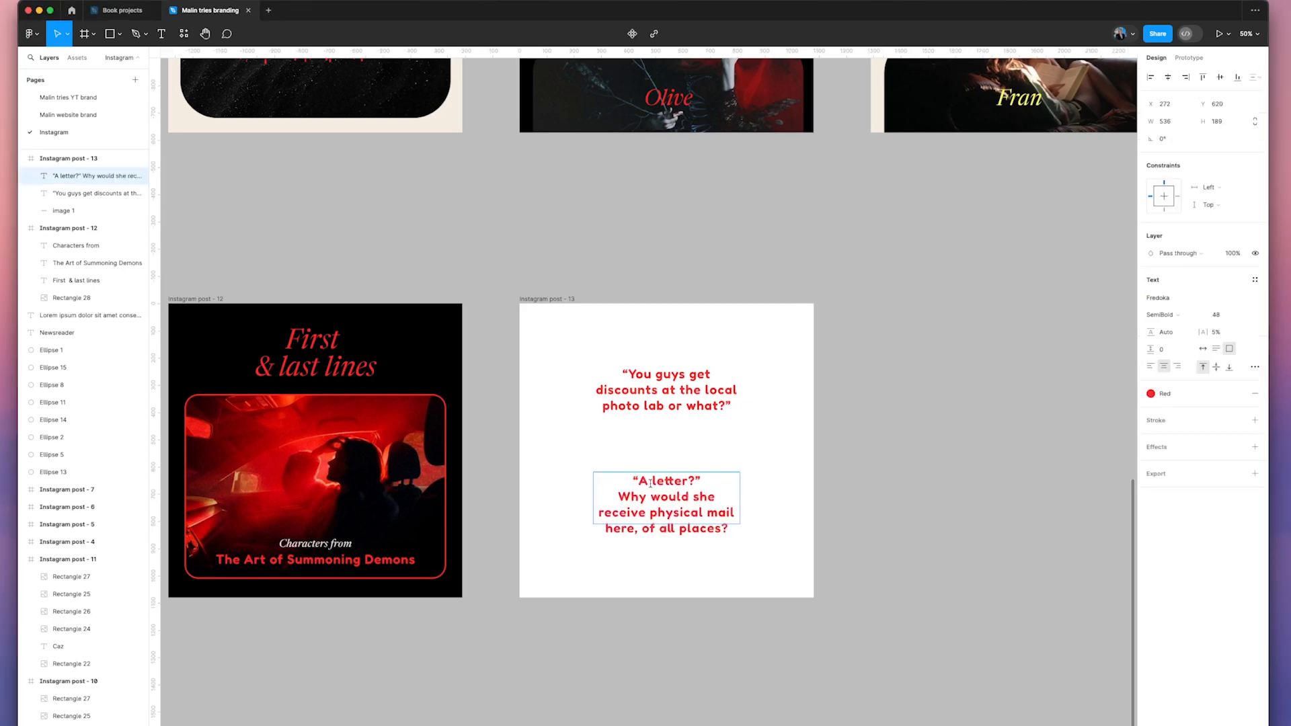
pyautogui.click(647, 450)
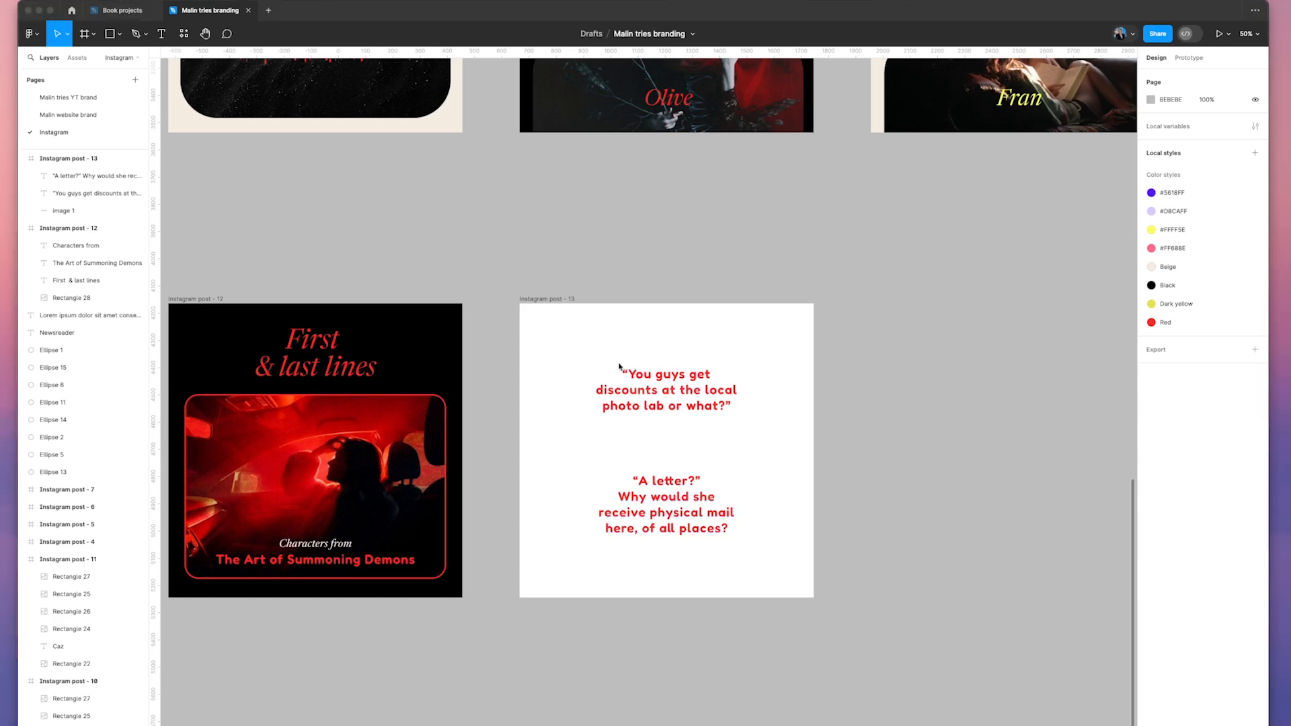
# Step: Complete the upper quote in the new post with "she said, her voice barely a croak."
pyautogui.click(691, 375)
pyautogui.doubleClick(692, 376)
pyautogui.write('"You guys get discounts at the local photo lab or what?" she said, her voice barely a croak.')
pyautogui.press('Escape')
pyautogui.press('Escape')
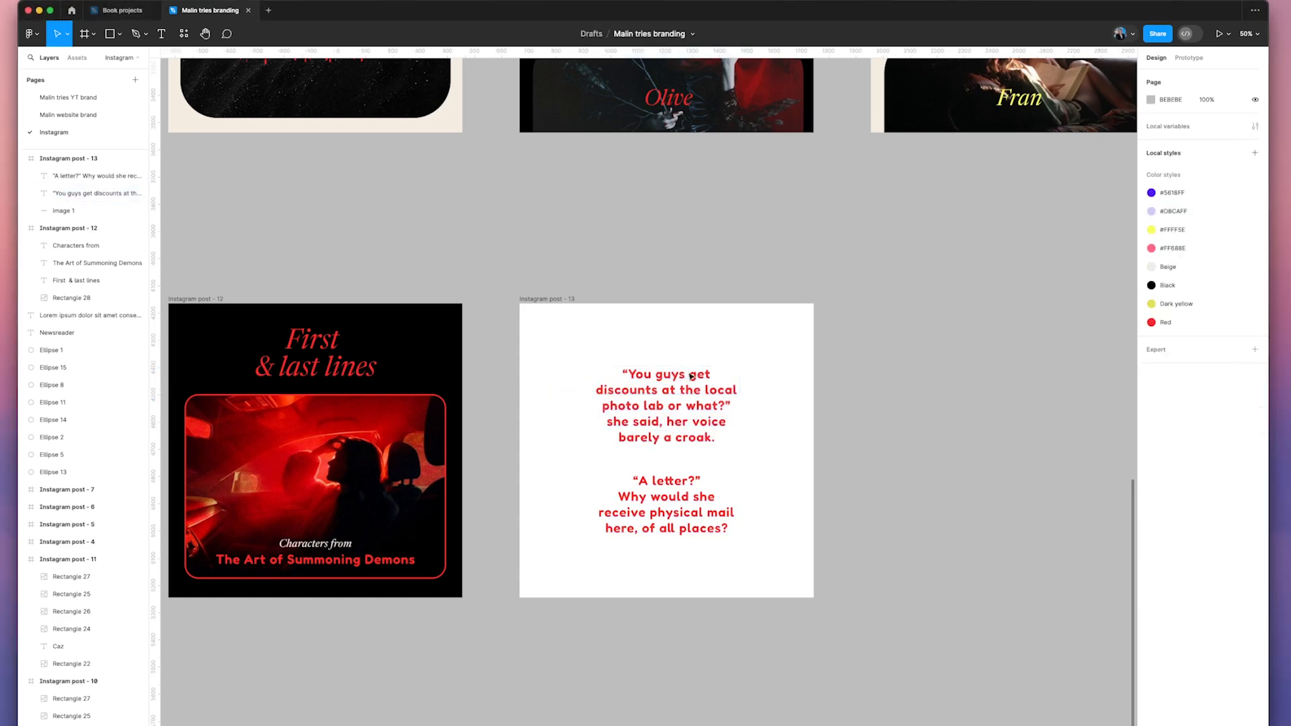
# Step: Widen both quote text boxes, making the upper one about 780 wide so its text wraps onto three lines
pyautogui.click(691, 376)
pyautogui.moveTo(743, 384); pyautogui.dragTo(770, 384)
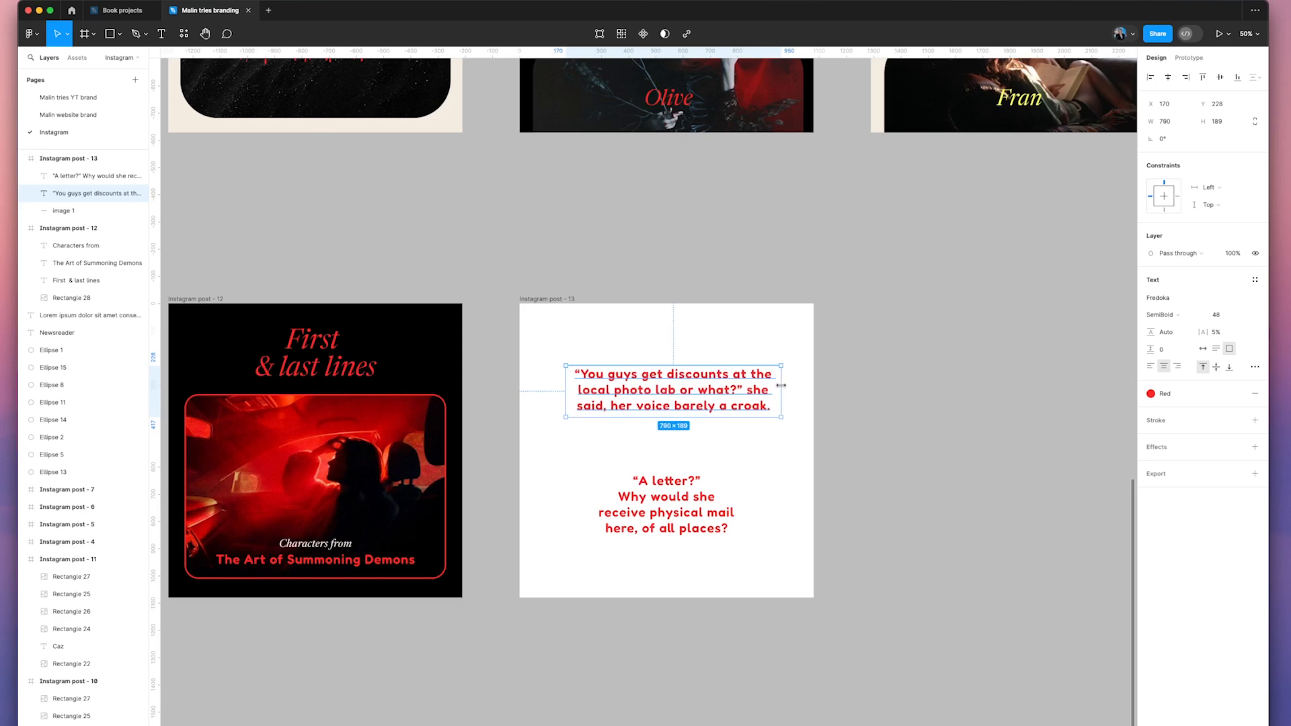
pyautogui.click(680, 328)
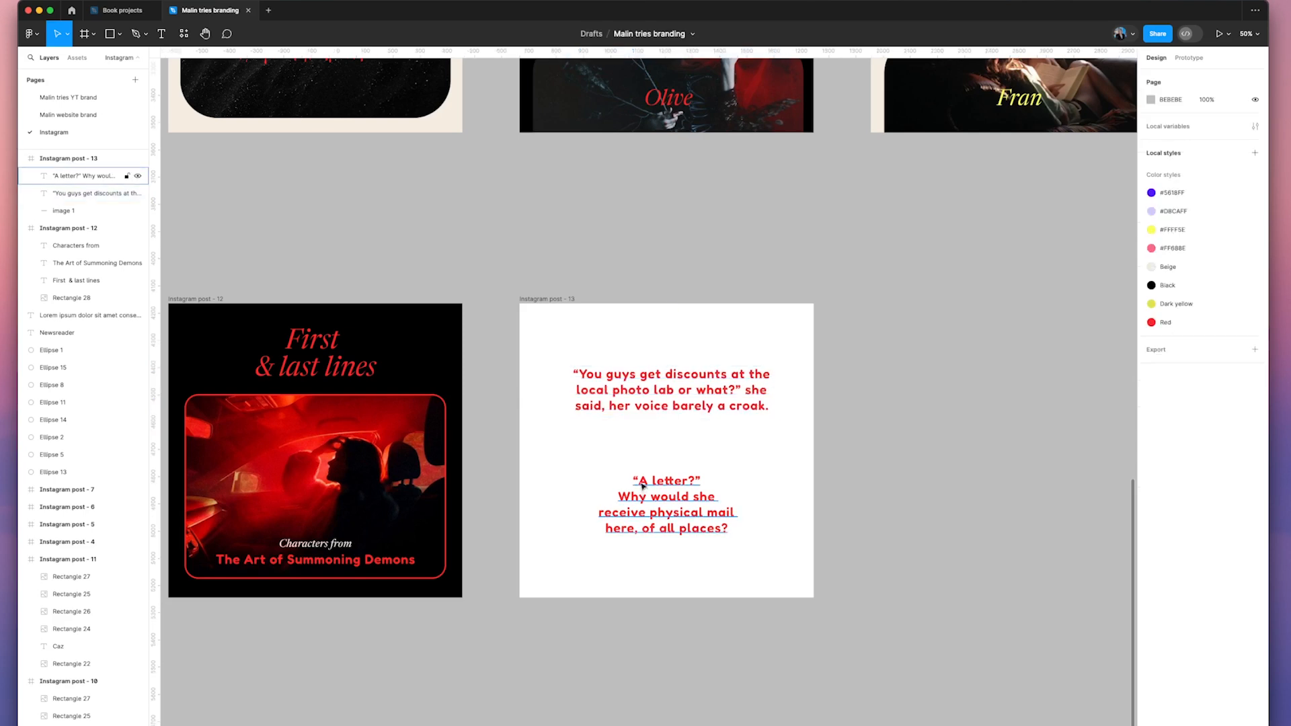
pyautogui.click(663, 511)
pyautogui.moveTo(594, 498); pyautogui.dragTo(574, 499)
pyautogui.moveTo(740, 493); pyautogui.dragTo(763, 476)
pyautogui.keyDown('shift'); pyautogui.click(713, 393); pyautogui.keyUp('shift')
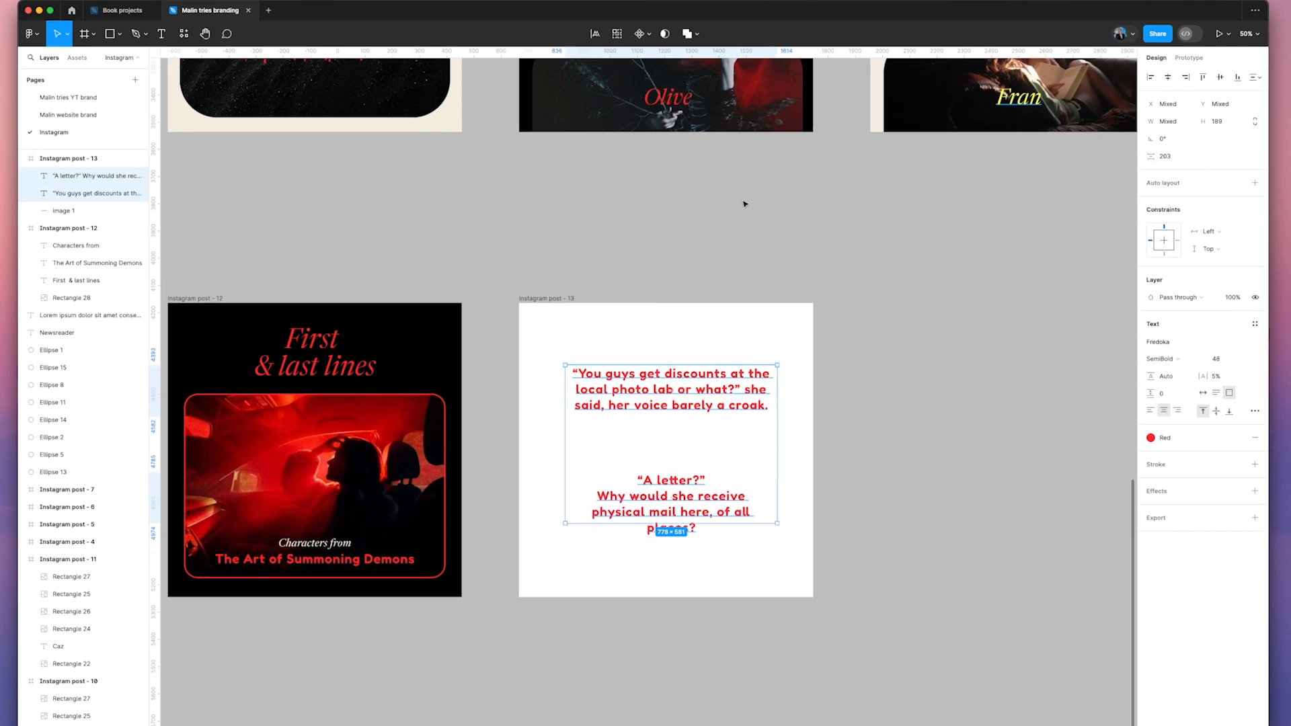
pyautogui.click(646, 329)
# Step: Change the new post's white background to the Red colour style
pyautogui.click(555, 300)
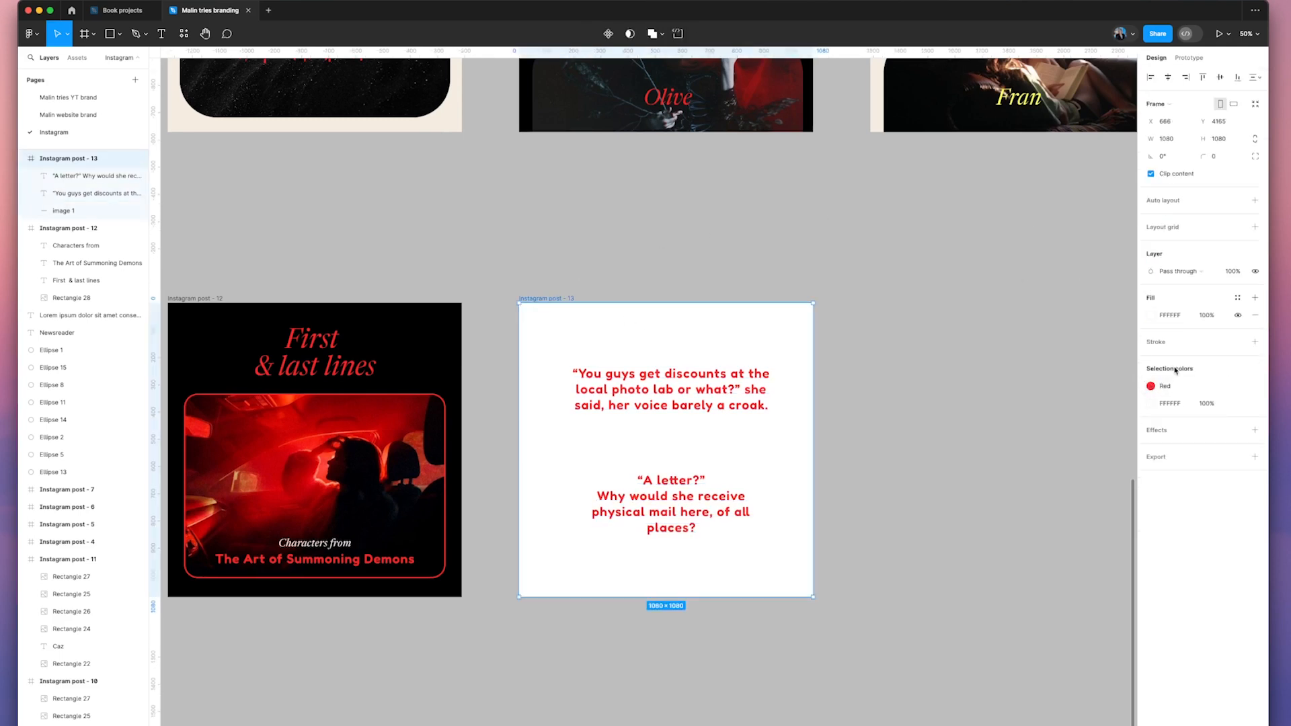
pyautogui.click(1149, 315)
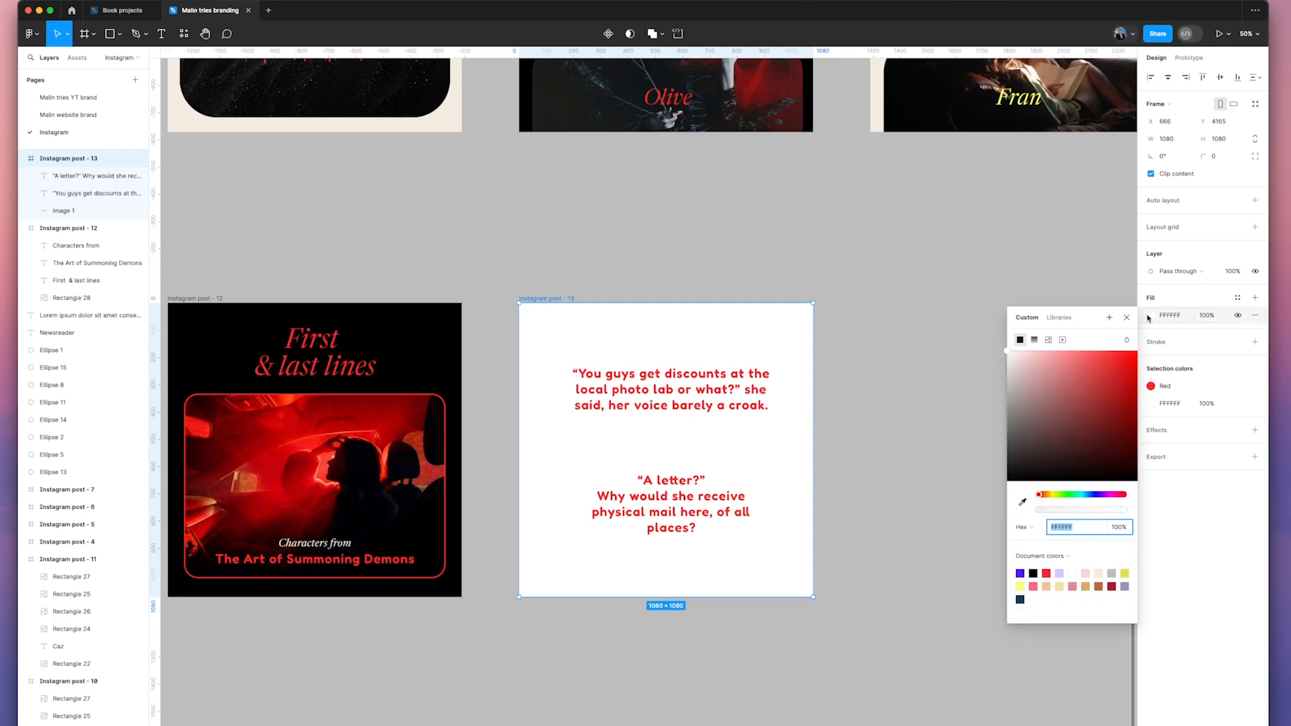
pyautogui.click(1059, 317)
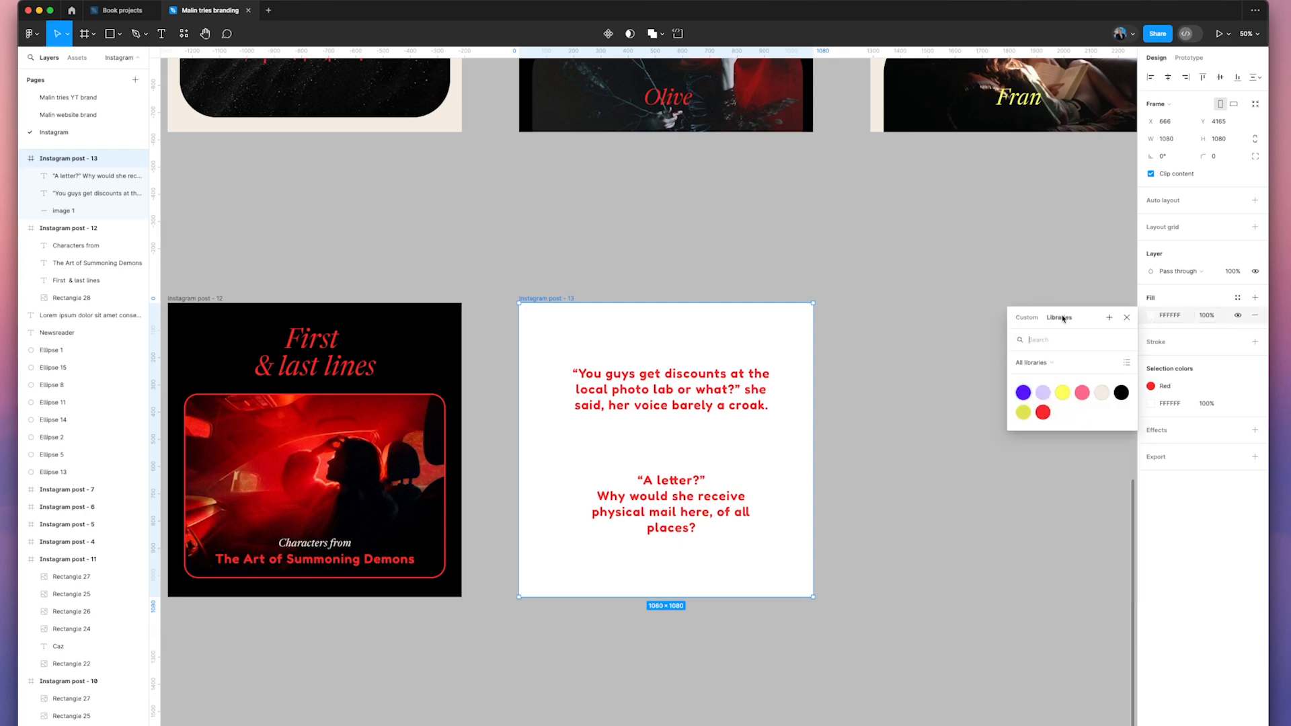
pyautogui.click(1043, 413)
# Step: Copy the rounded image from the "First & last lines" post into the red post, stretch it to 960 × 950 and centre it vertically
pyautogui.click(667, 400)
pyautogui.keyDown('shift'); pyautogui.click(669, 501); pyautogui.keyUp('shift')
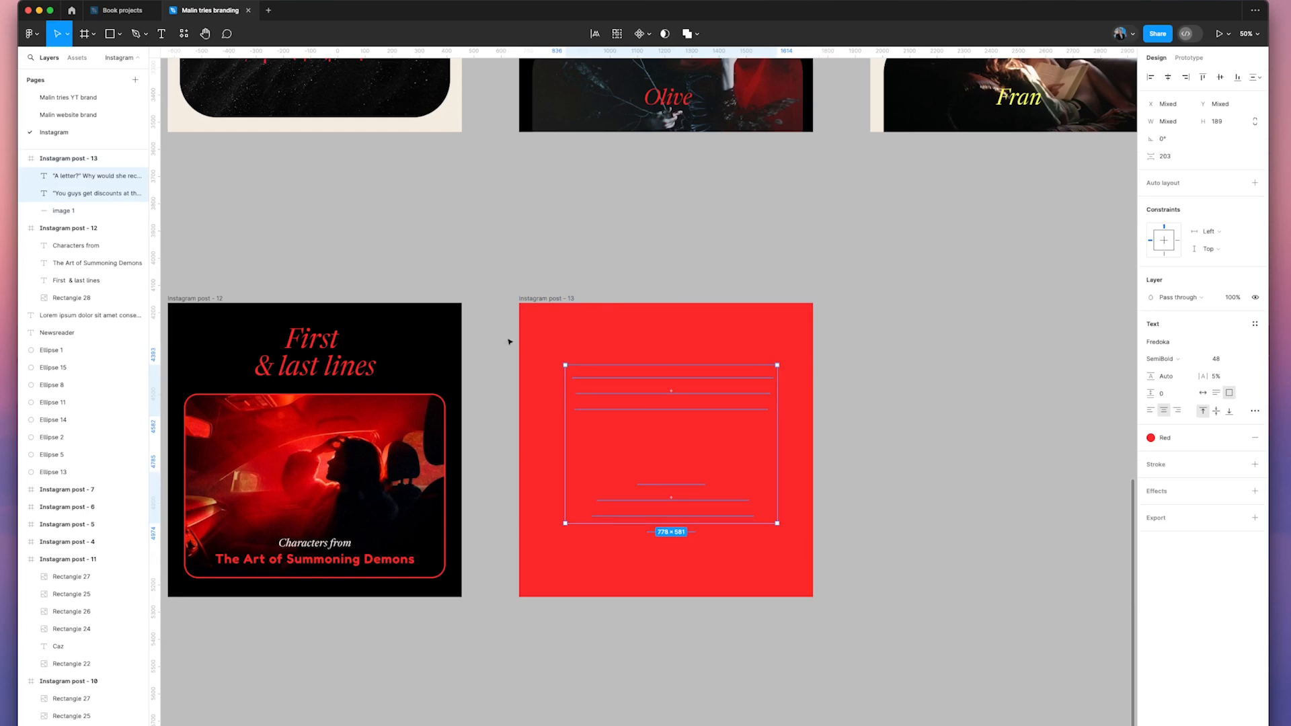
pyautogui.click(336, 424)
pyautogui.hotkey('ctrl', 'c')
pyautogui.click(568, 298)
pyautogui.hotkey('ctrl', 'v')
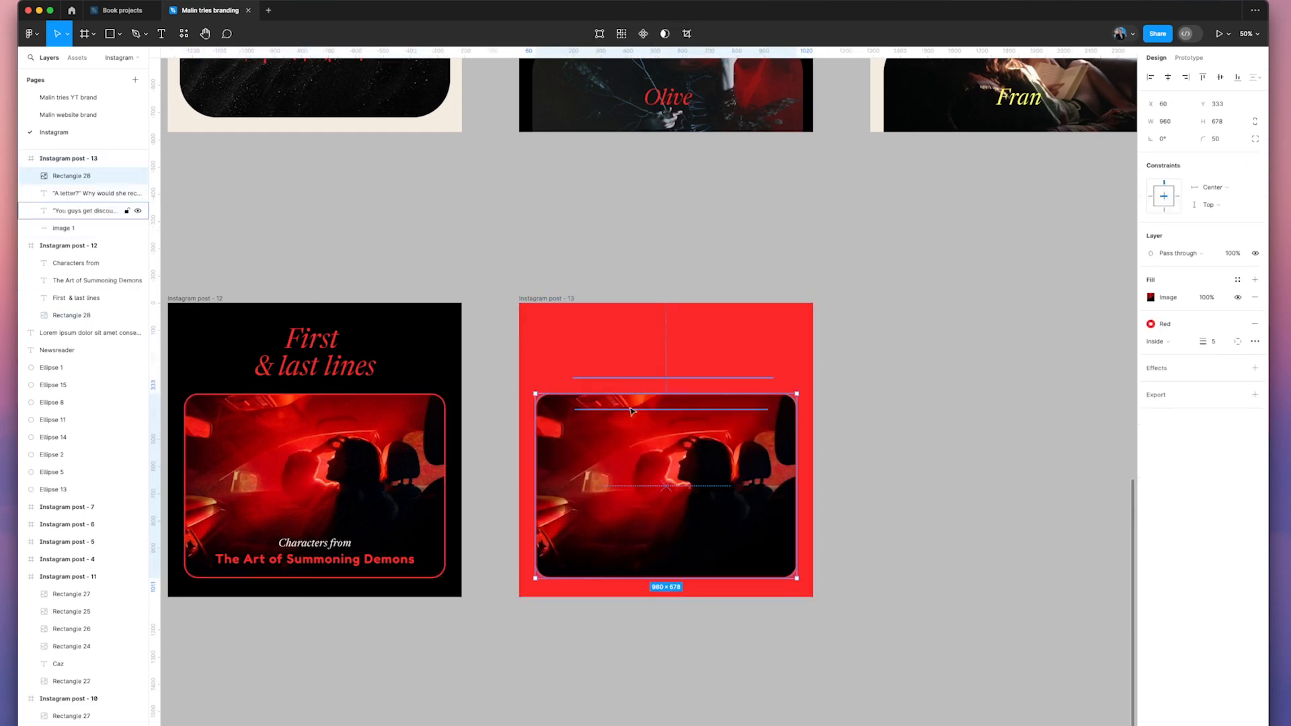
pyautogui.moveTo(658, 394); pyautogui.dragTo(657, 319)
pyautogui.click(1220, 77)
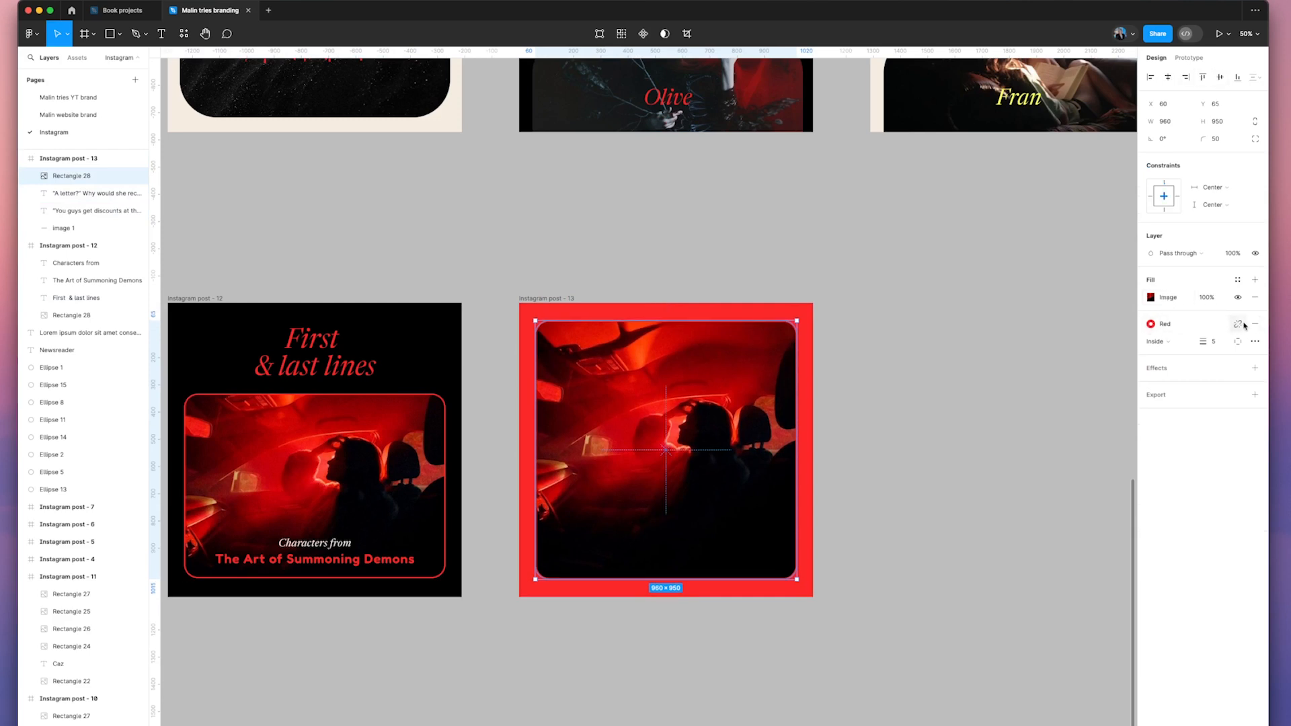
# Step: Change the outline of the red post's rounded image to the Black colour style
pyautogui.click(1150, 324)
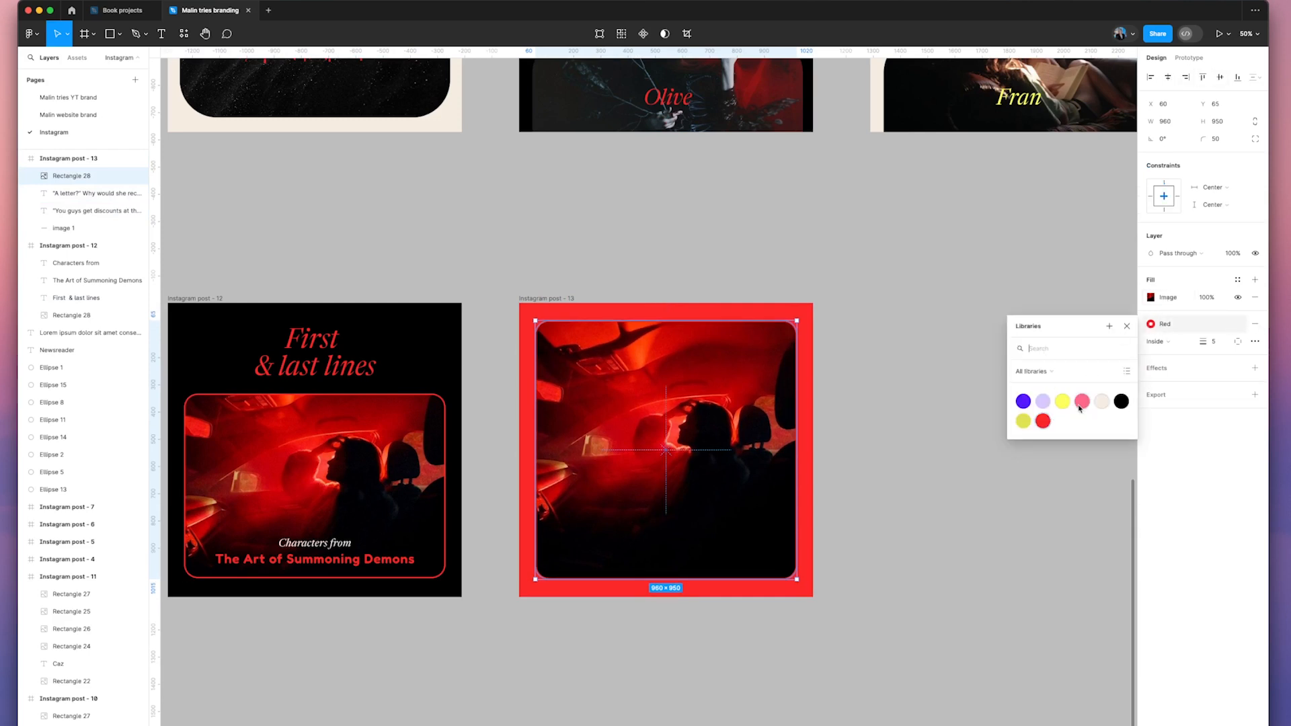
pyautogui.click(1121, 402)
pyautogui.click(879, 278)
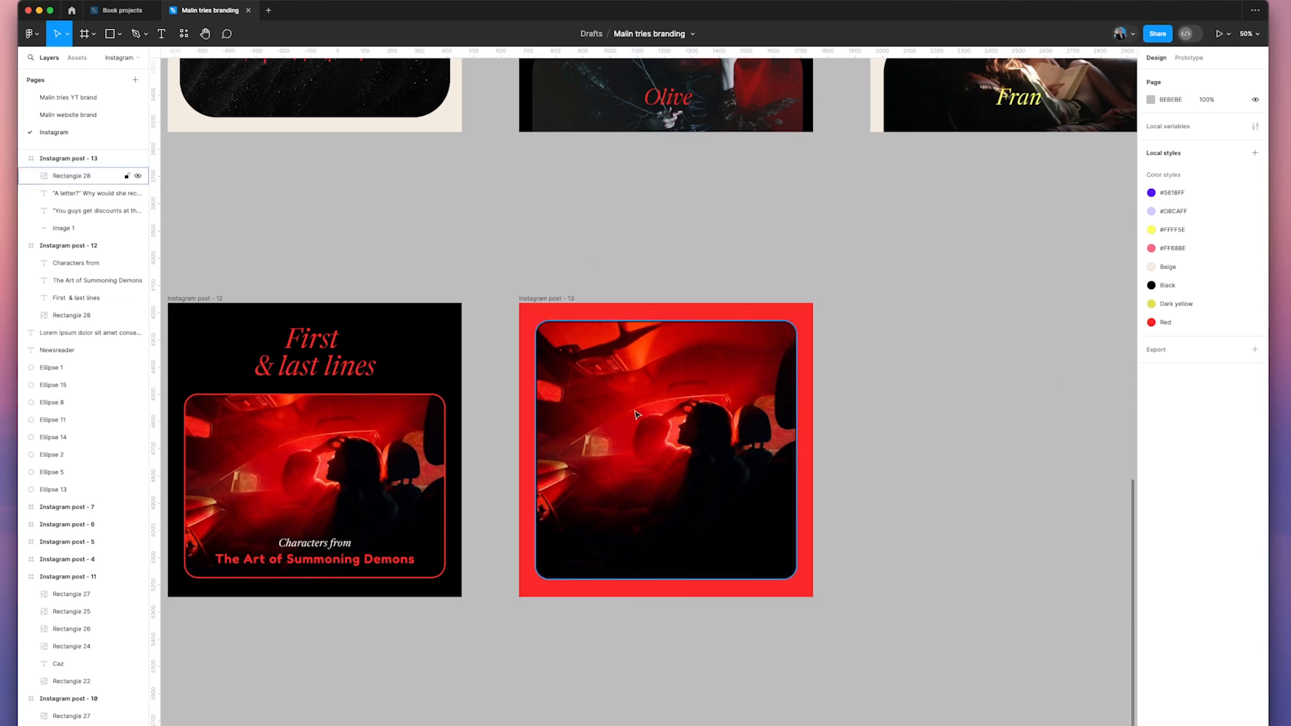
# Step: Send the rounded image in the red post to the back, behind both quotes
pyautogui.click(700, 336)
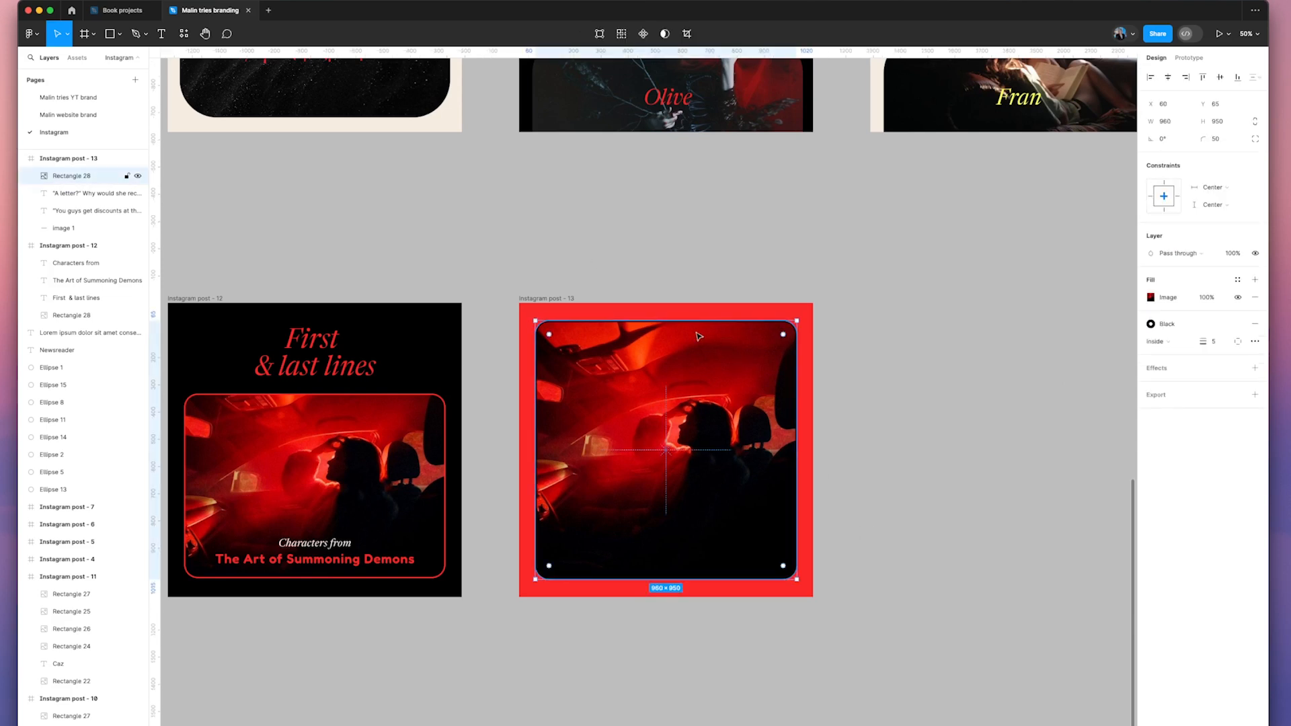
pyautogui.rightClick(699, 332)
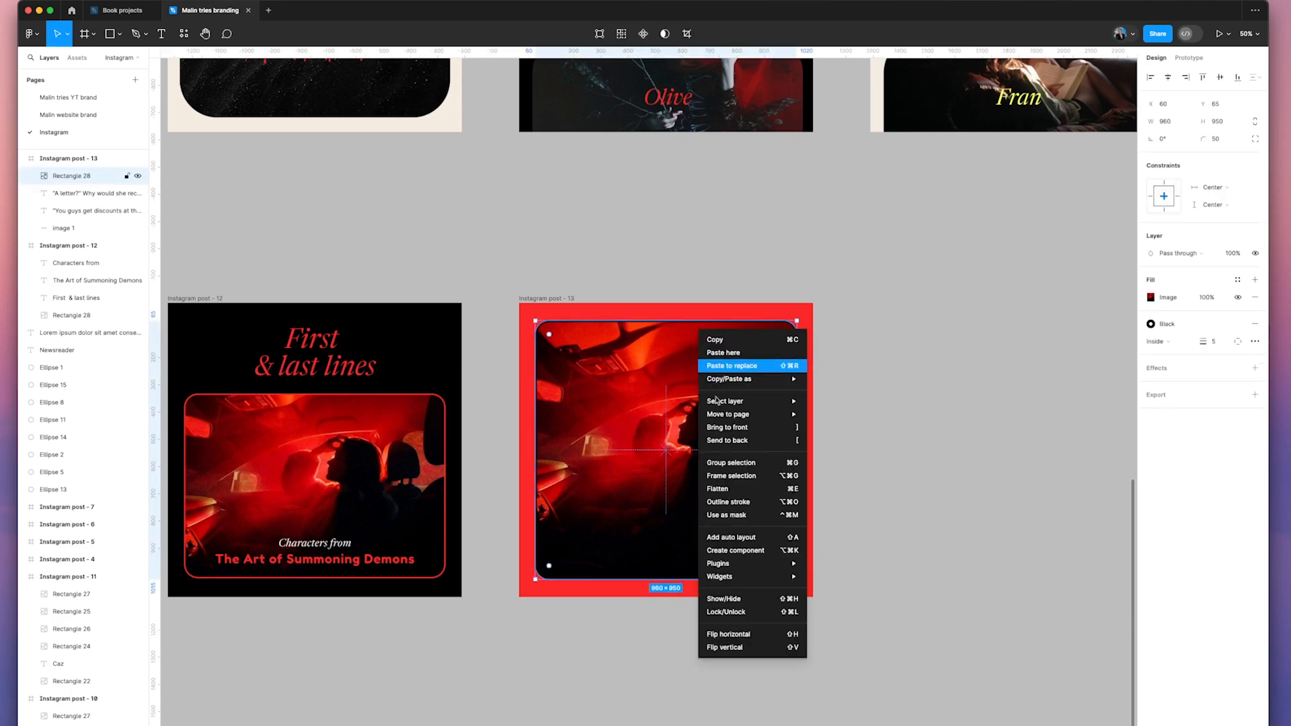
pyautogui.click(722, 441)
pyautogui.click(846, 430)
pyautogui.click(696, 397)
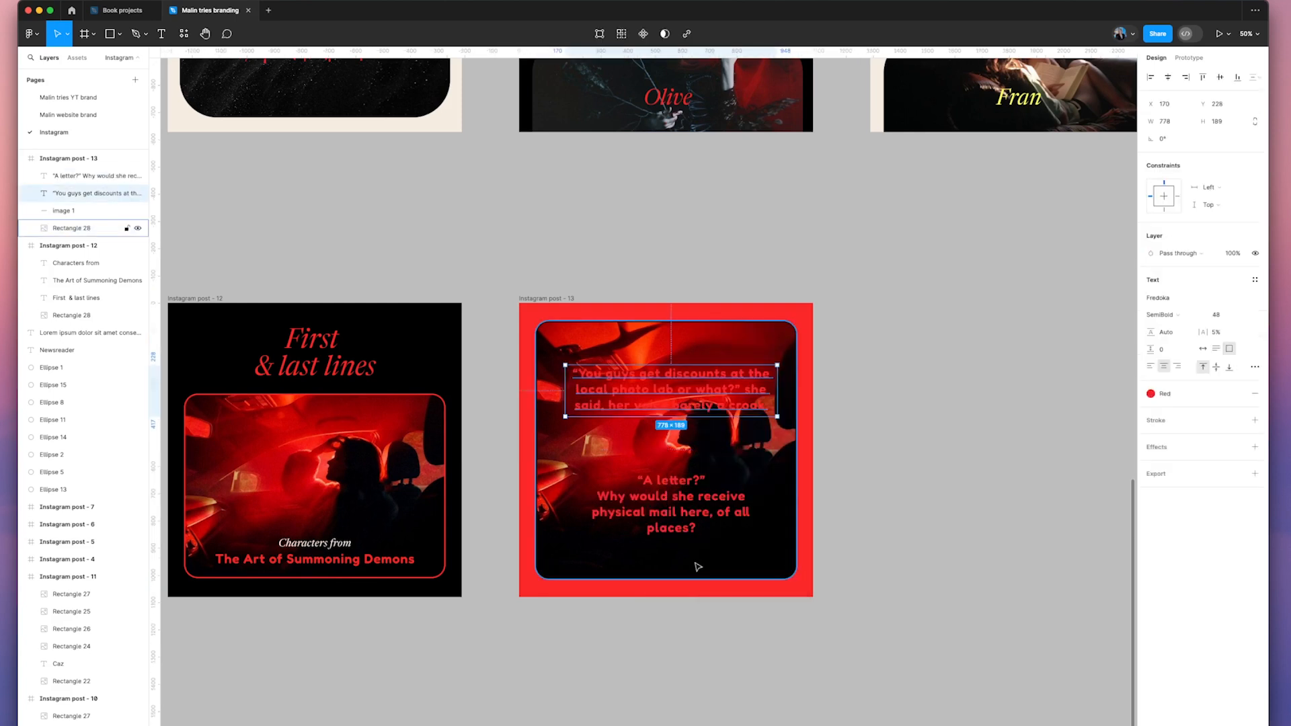
# Step: Replace the red post's rounded image fill with 7be63dc088ce19893014c45a5fbf671c.jpg from the Olive folder
pyautogui.click(749, 341)
pyautogui.scroll(5, 784, 289)
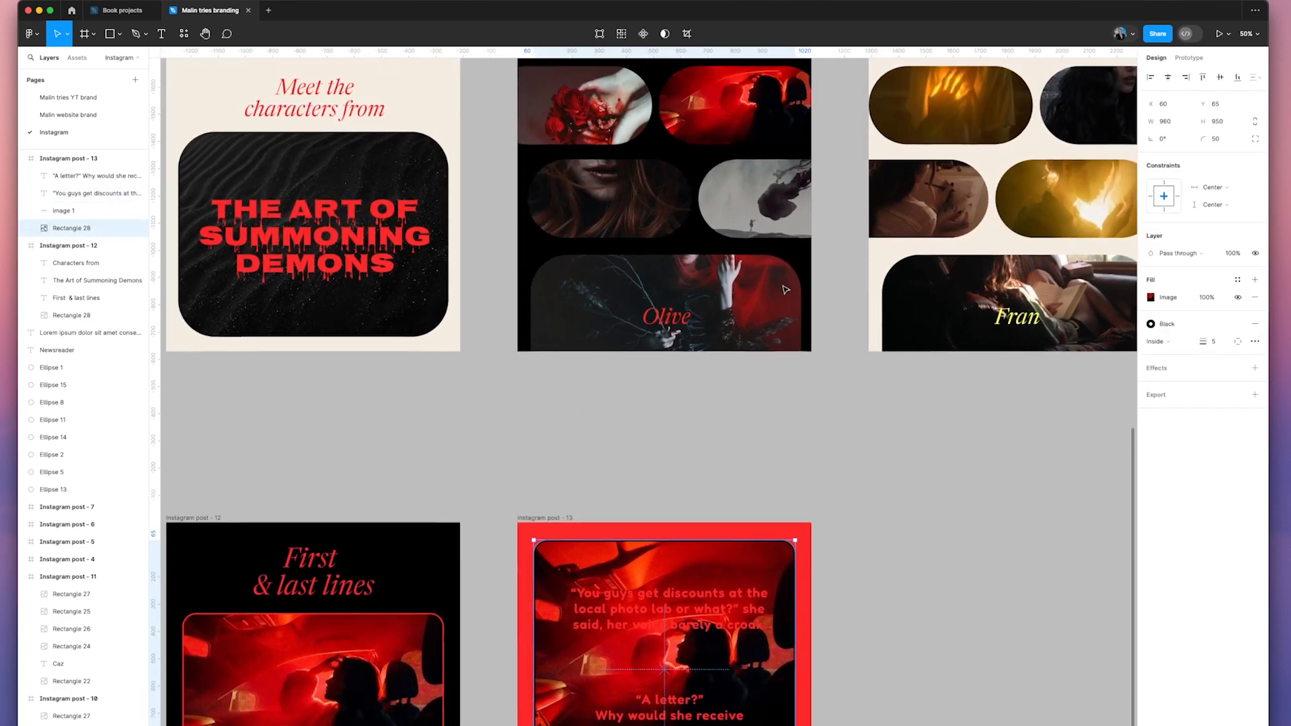
pyautogui.scroll(-3, 784, 289)
pyautogui.scroll(-2, 784, 290)
pyautogui.click(545, 283)
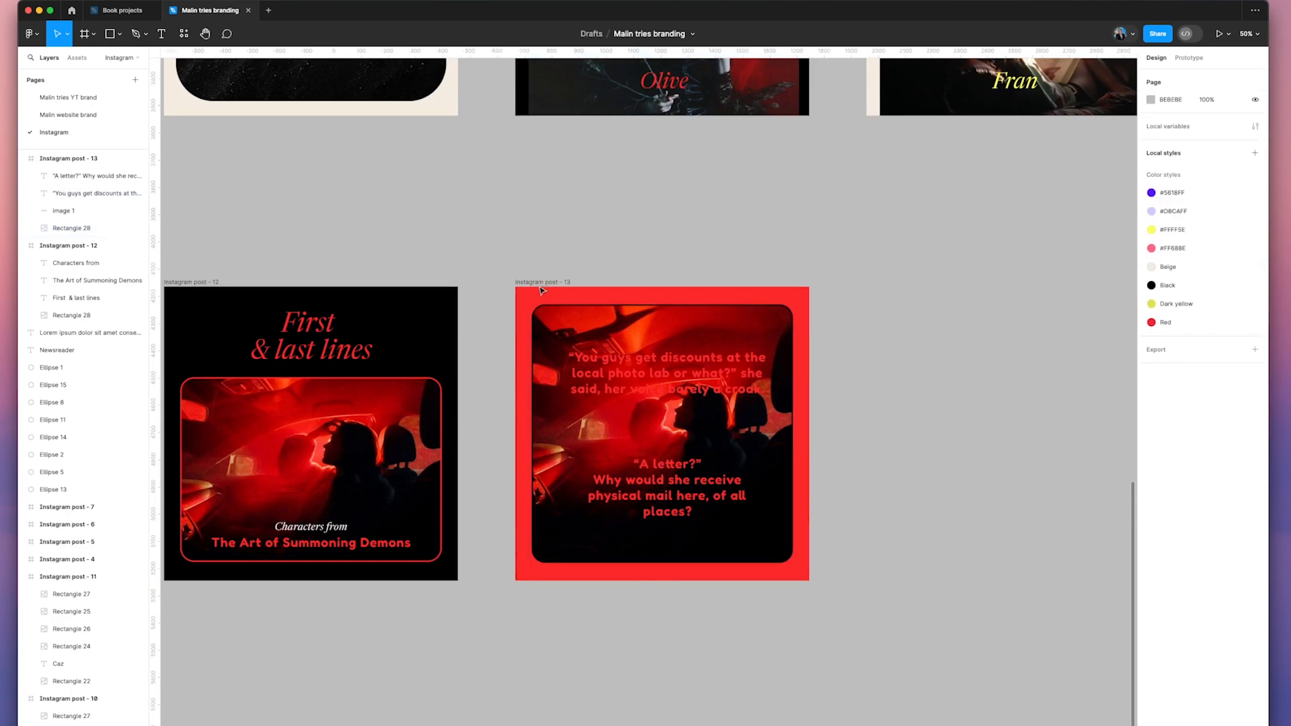
pyautogui.click(570, 342)
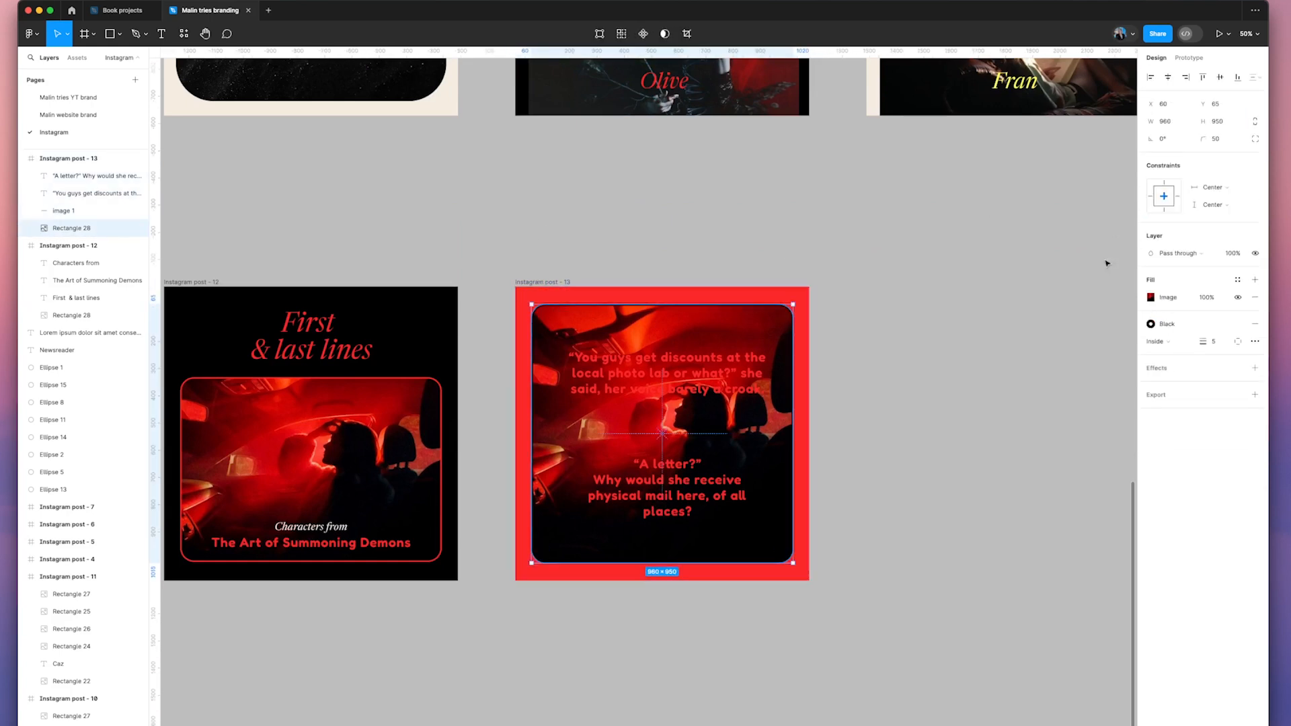
pyautogui.click(1151, 298)
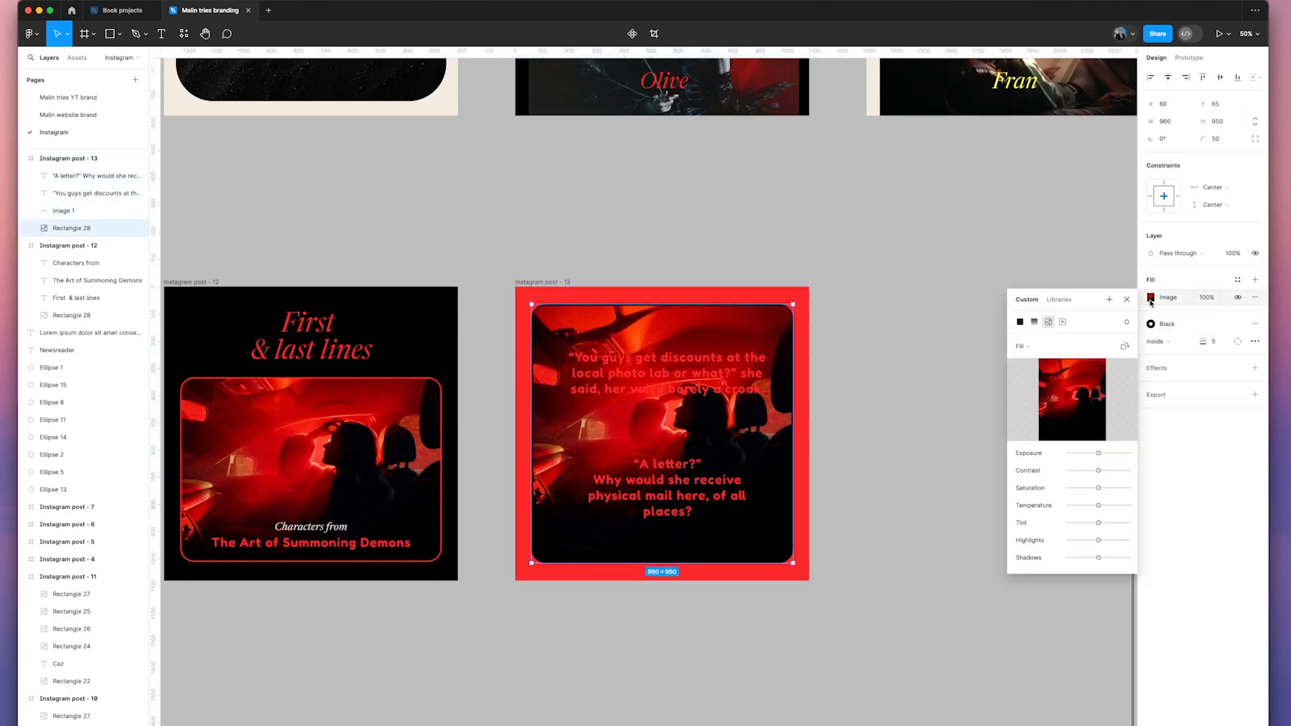
pyautogui.click(1068, 404)
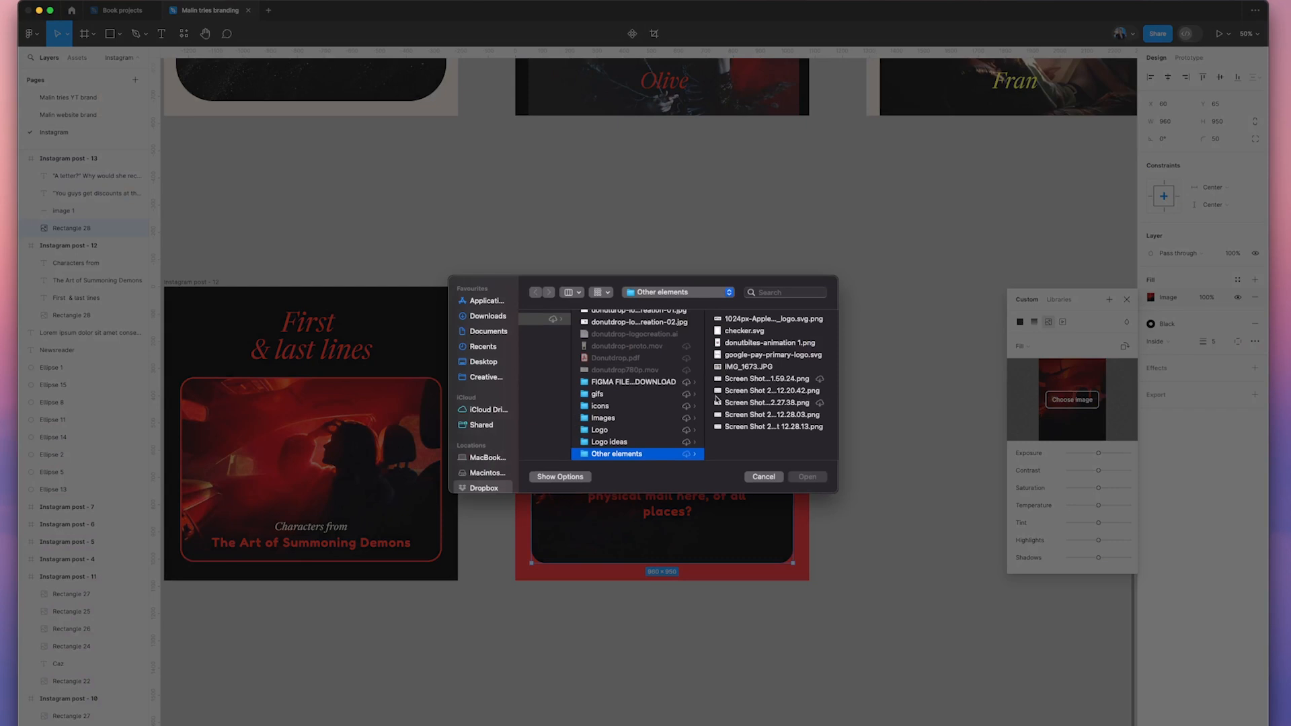
pyautogui.click(666, 293)
pyautogui.click(689, 372)
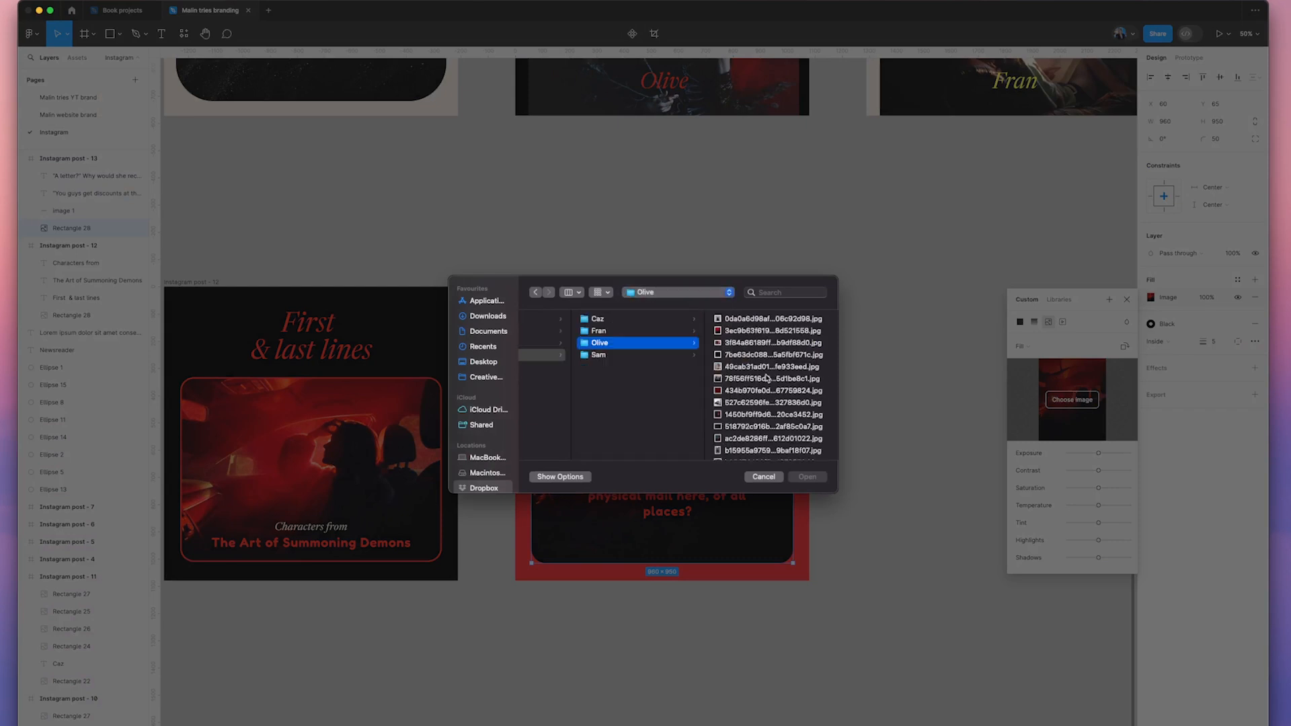
pyautogui.click(730, 388)
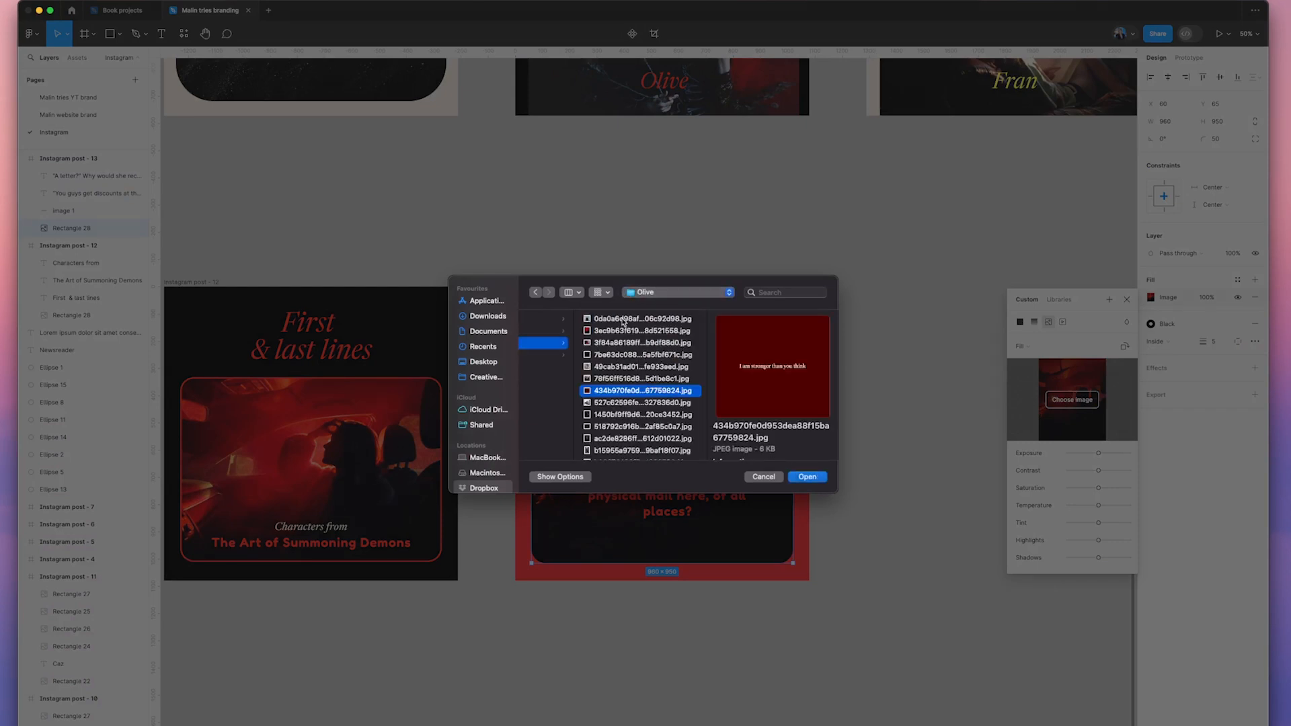
pyautogui.press('Up')
pyautogui.press('Up')
pyautogui.press('Up')
pyautogui.press('Up')
pyautogui.press('Down')
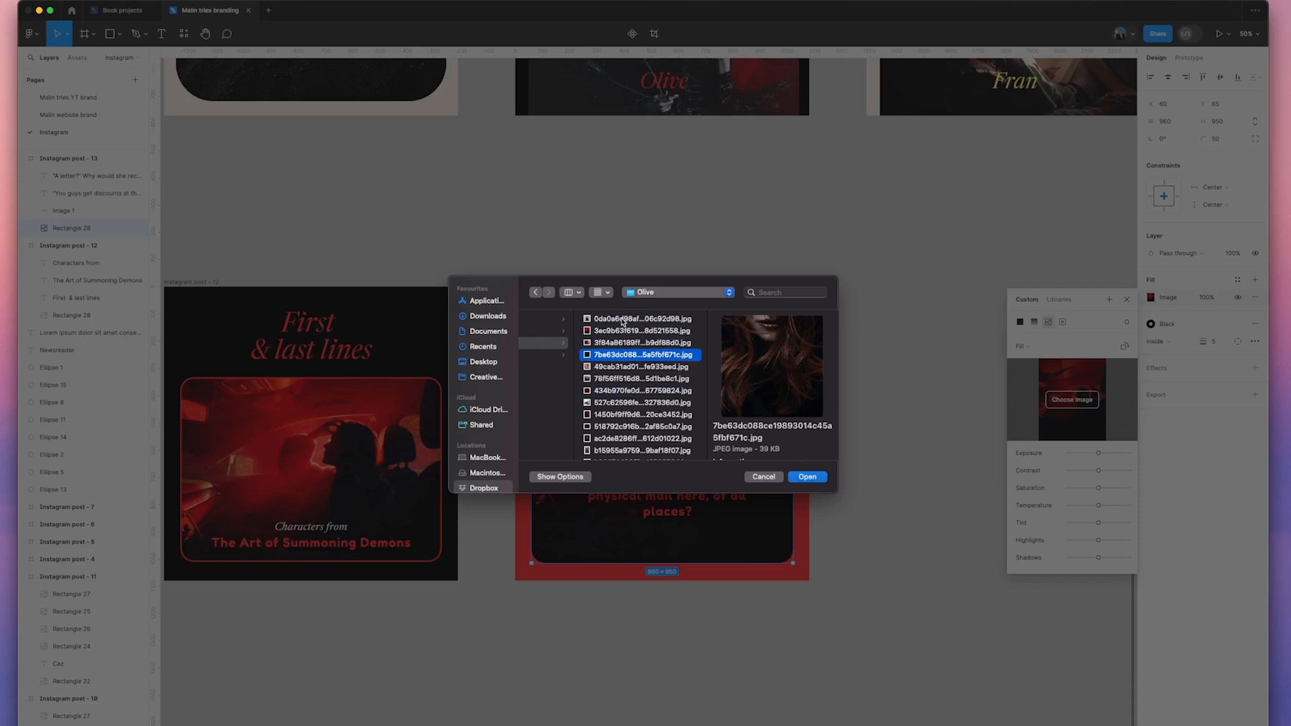
pyautogui.press('Return')
pyautogui.scroll(4, 626, 322)
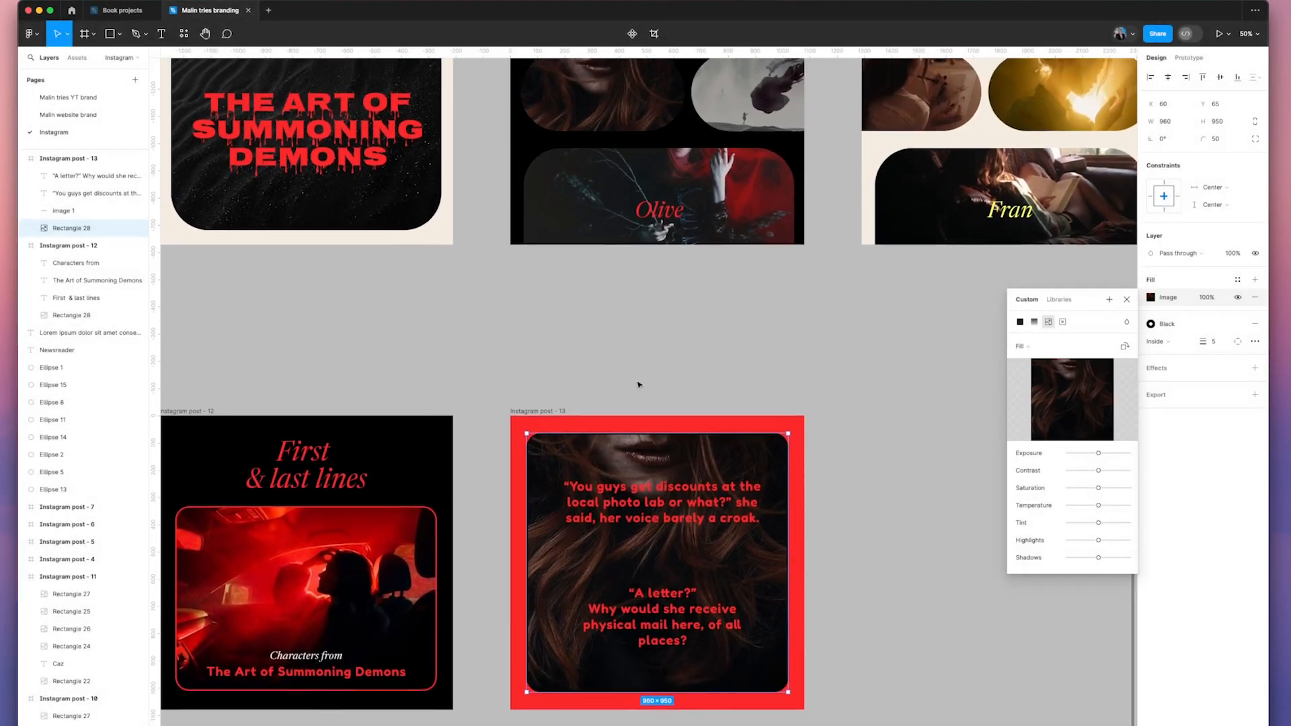
pyautogui.scroll(-2, 739, 437)
pyautogui.scroll(-2, 847, 494)
pyautogui.click(841, 489)
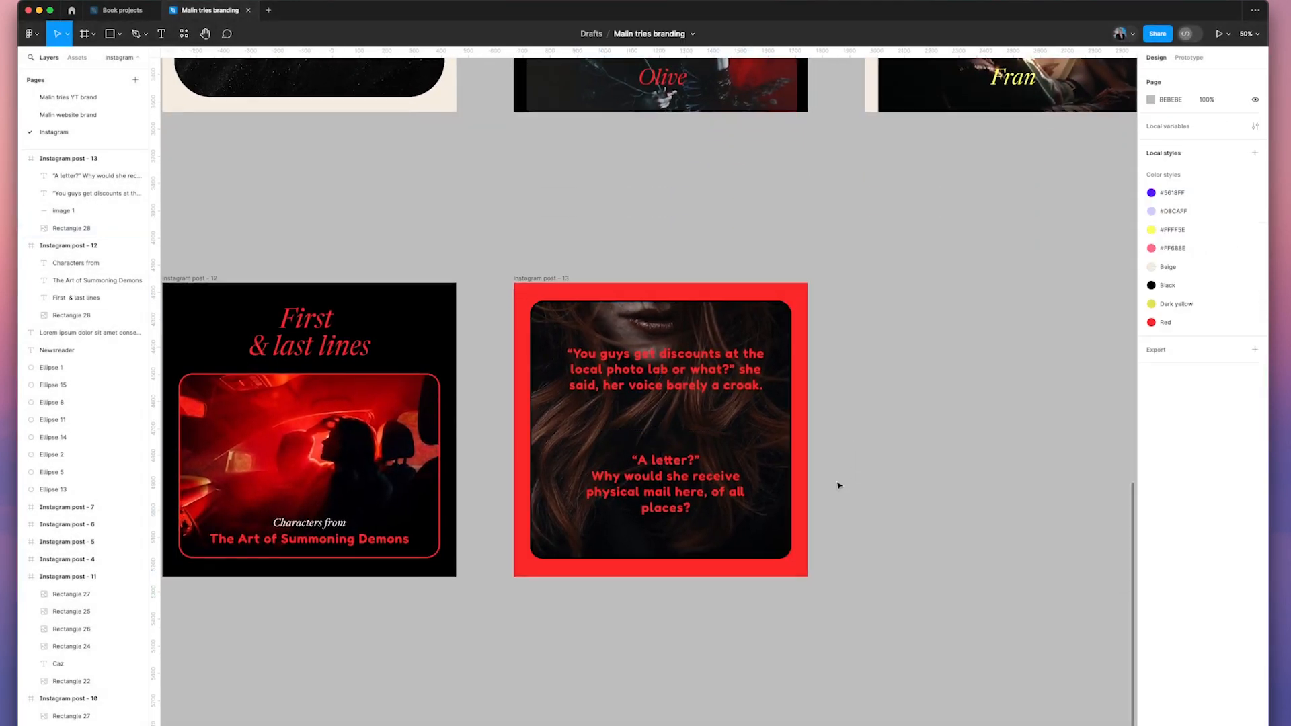
pyautogui.scroll(1, 850, 322)
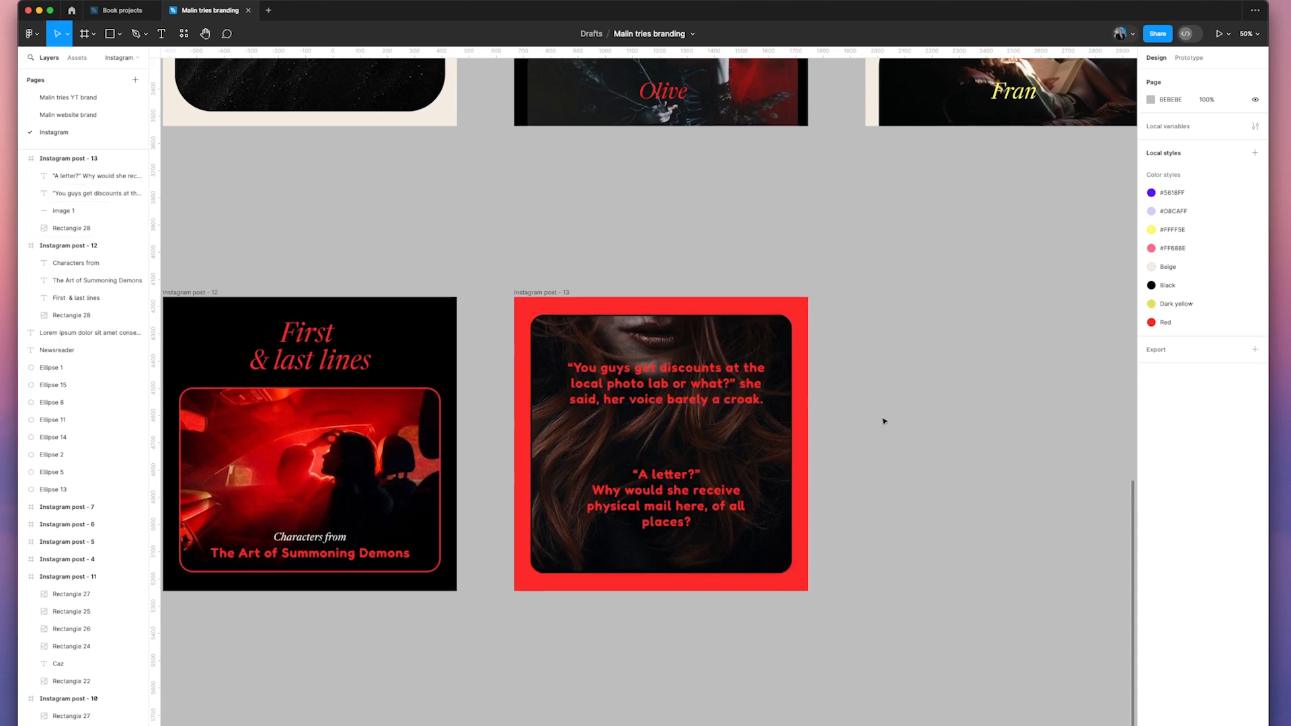
# Step: Narrow the upper quote's text box to 690 wide and centre both quotes horizontally with the rounded image
pyautogui.click(739, 397)
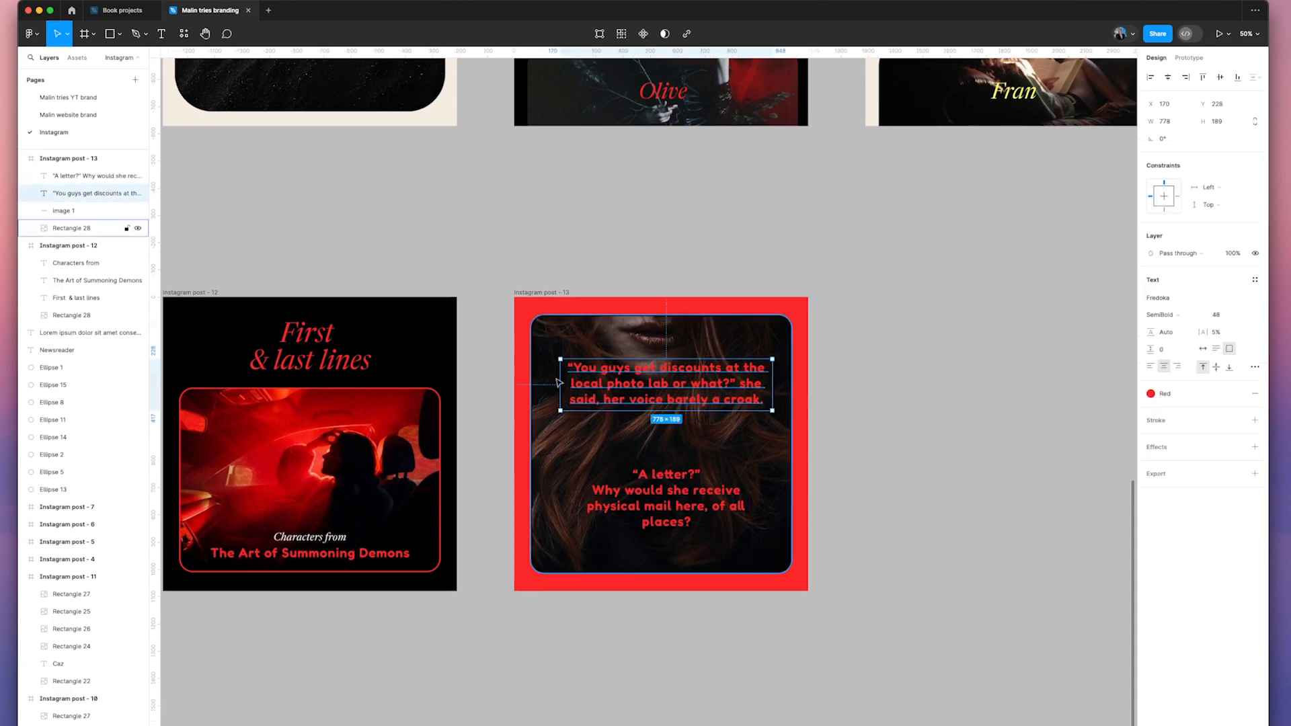
pyautogui.moveTo(573, 377); pyautogui.dragTo(670, 388)
pyautogui.press('super+a')
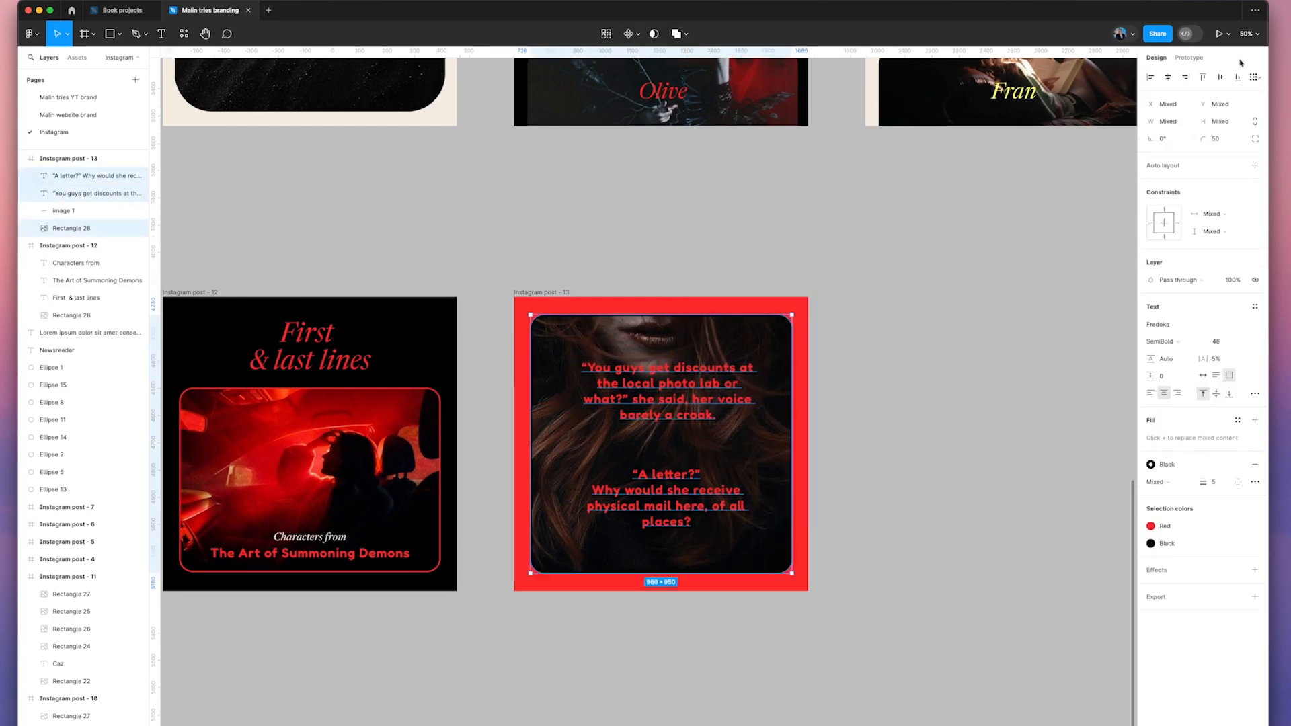
pyautogui.click(1168, 78)
pyautogui.click(927, 269)
# Step: Set both quotes in the red post to the Newsreader font in Medium Italic
pyautogui.click(659, 402)
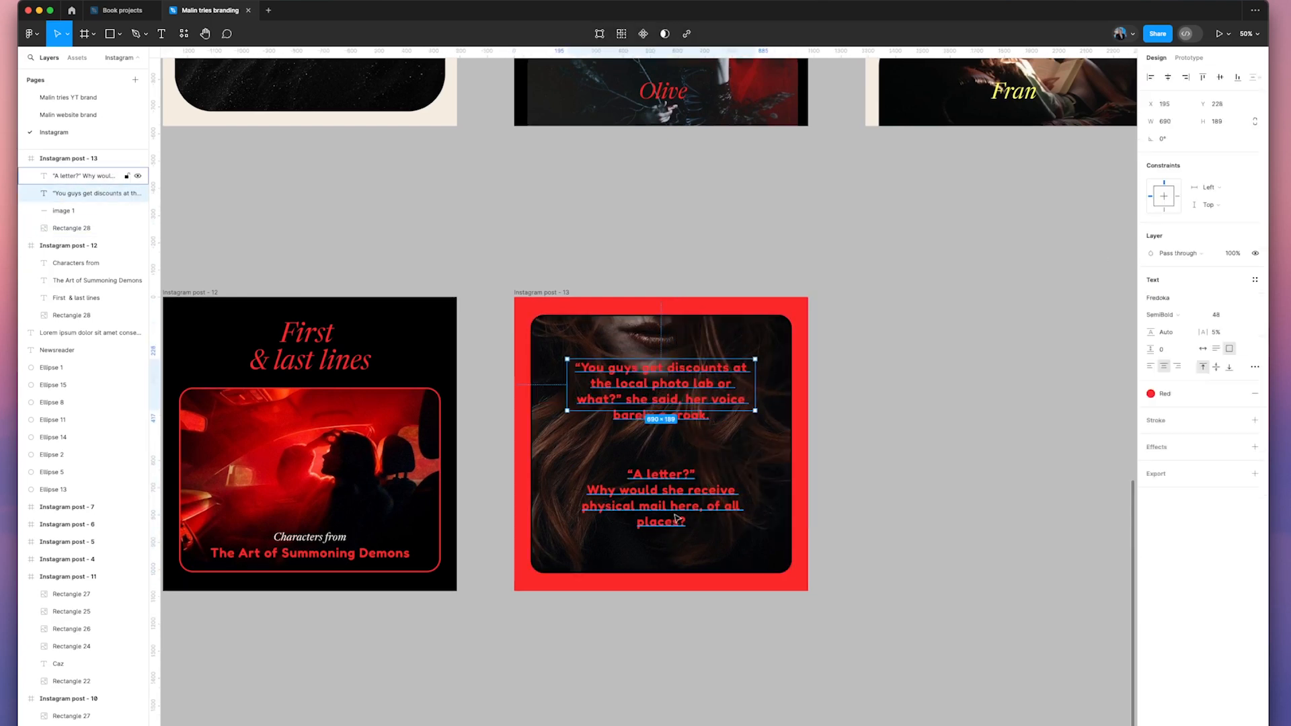
pyautogui.click(672, 515)
pyautogui.keyDown('shift'); pyautogui.click(663, 400); pyautogui.keyUp('shift')
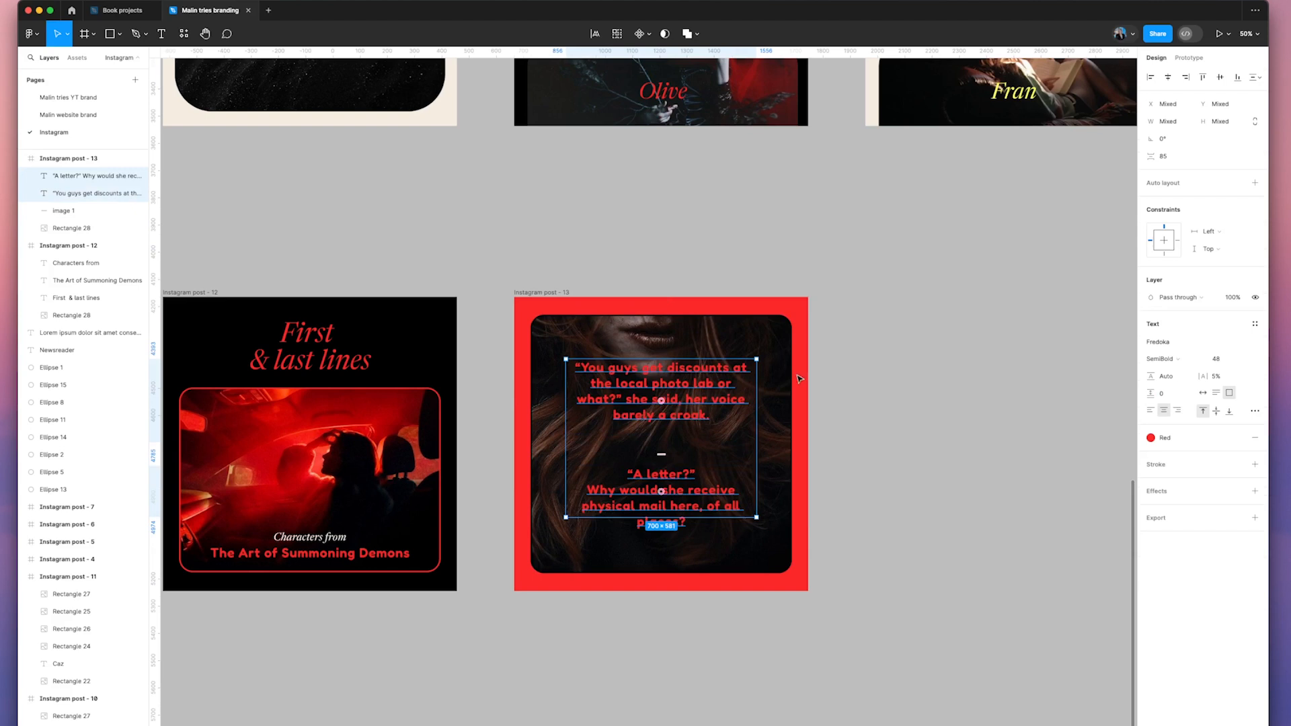
pyautogui.click(1153, 344)
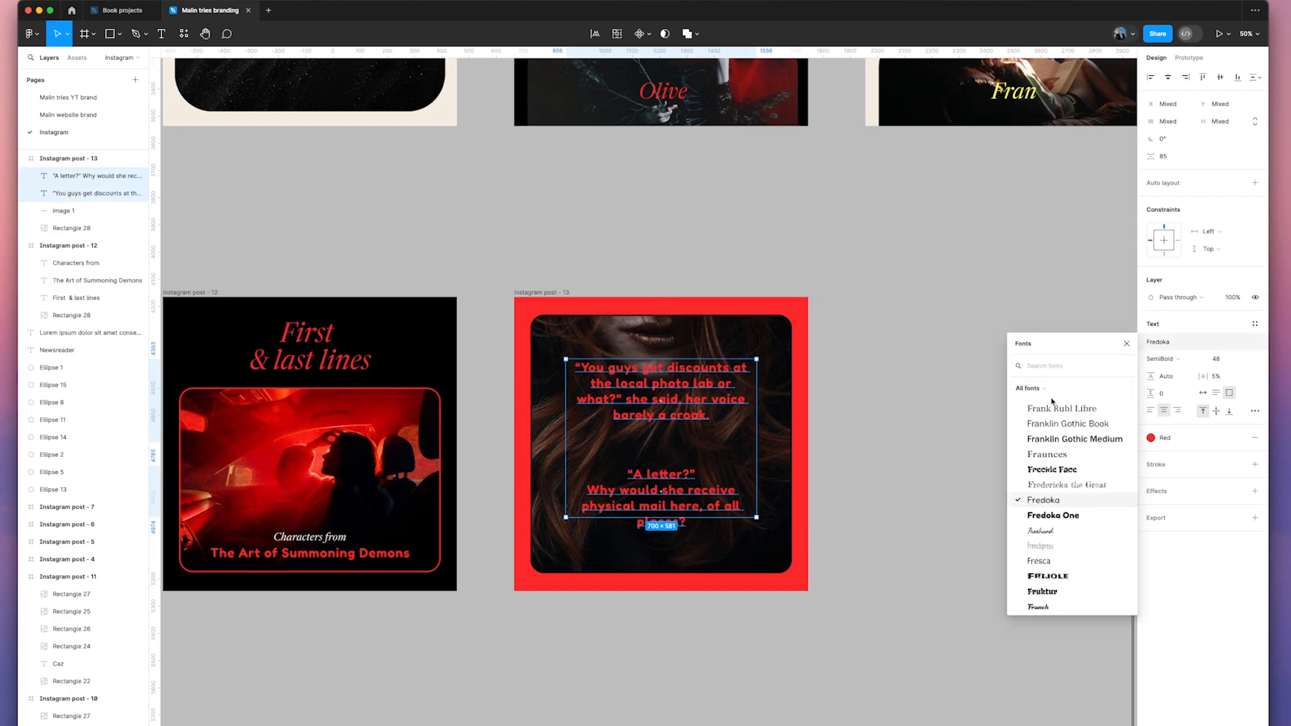
pyautogui.write('news')
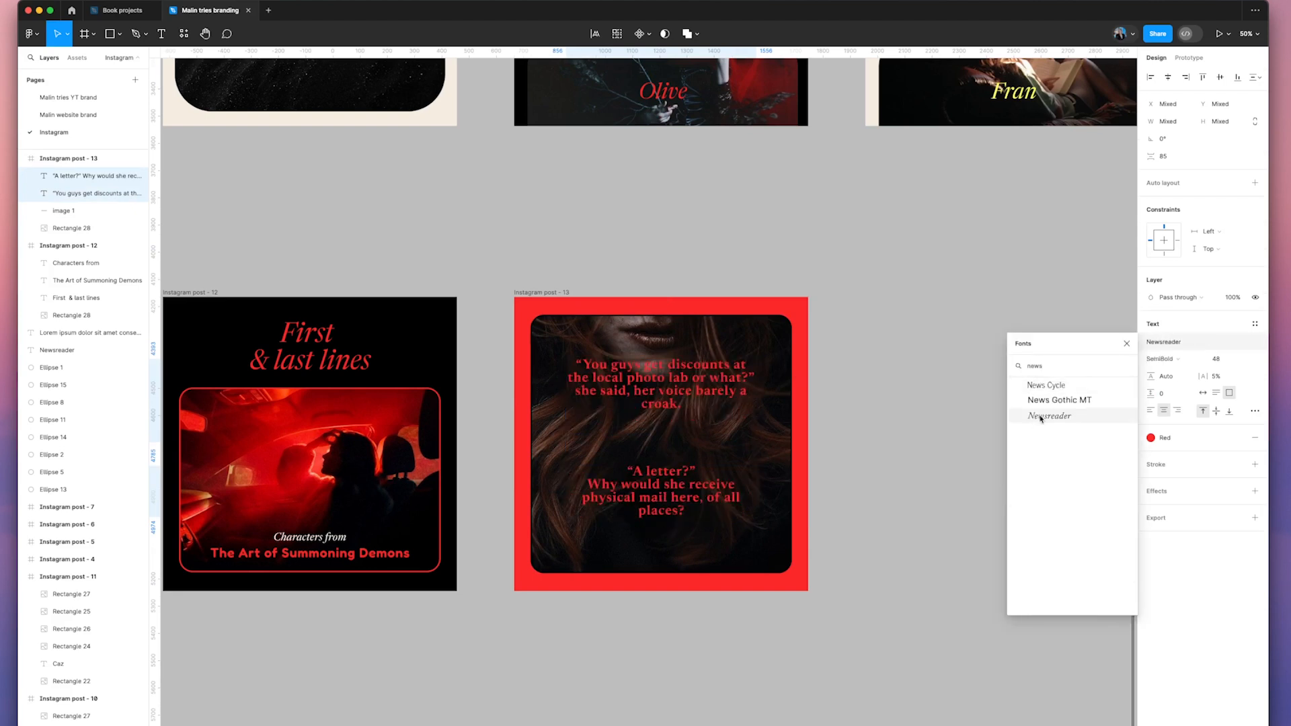
pyautogui.click(1042, 417)
pyautogui.click(1156, 360)
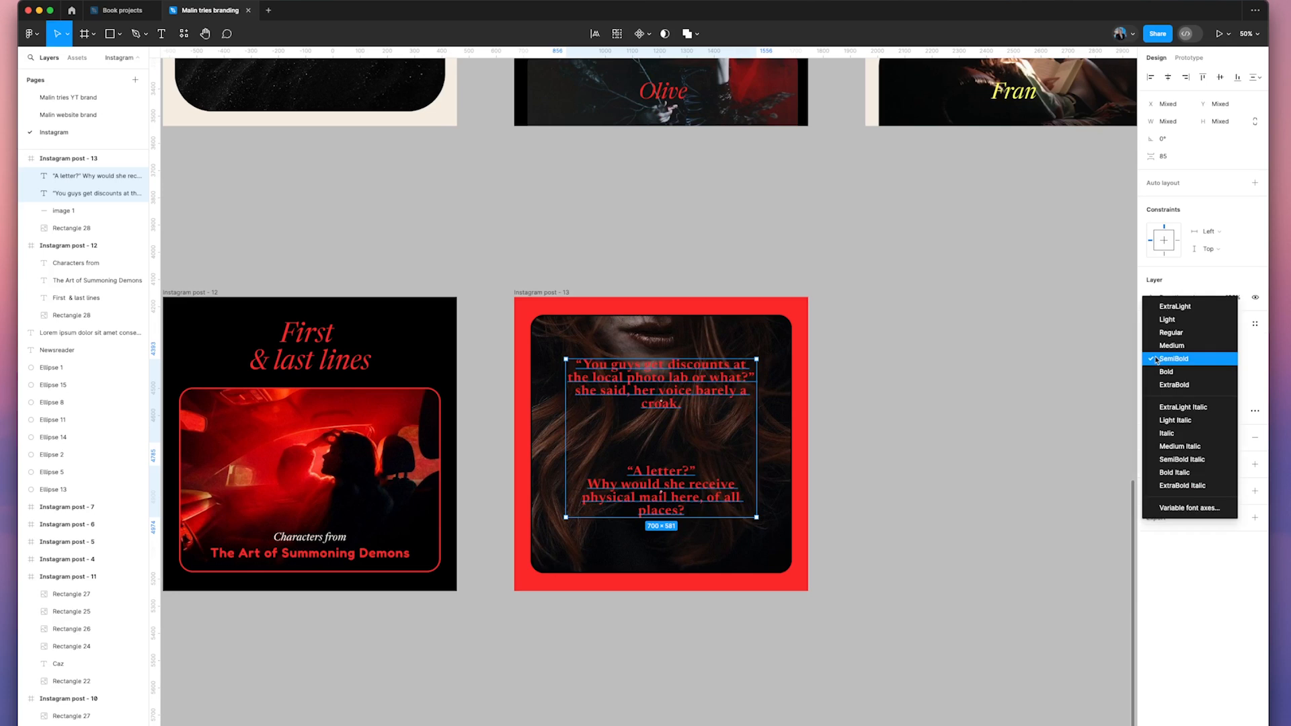
pyautogui.click(1170, 446)
pyautogui.click(911, 397)
# Step: Change the outline of the red post's rounded image to the Beige colour style
pyautogui.click(701, 417)
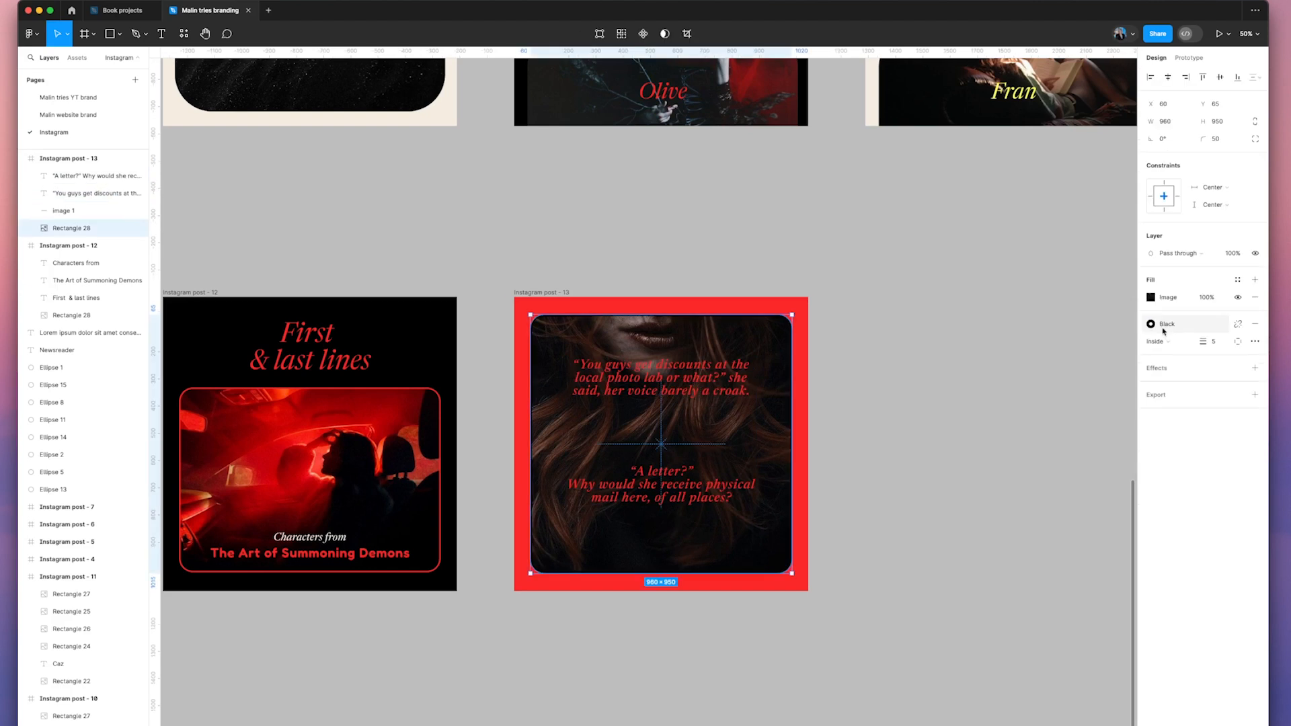
pyautogui.click(1190, 326)
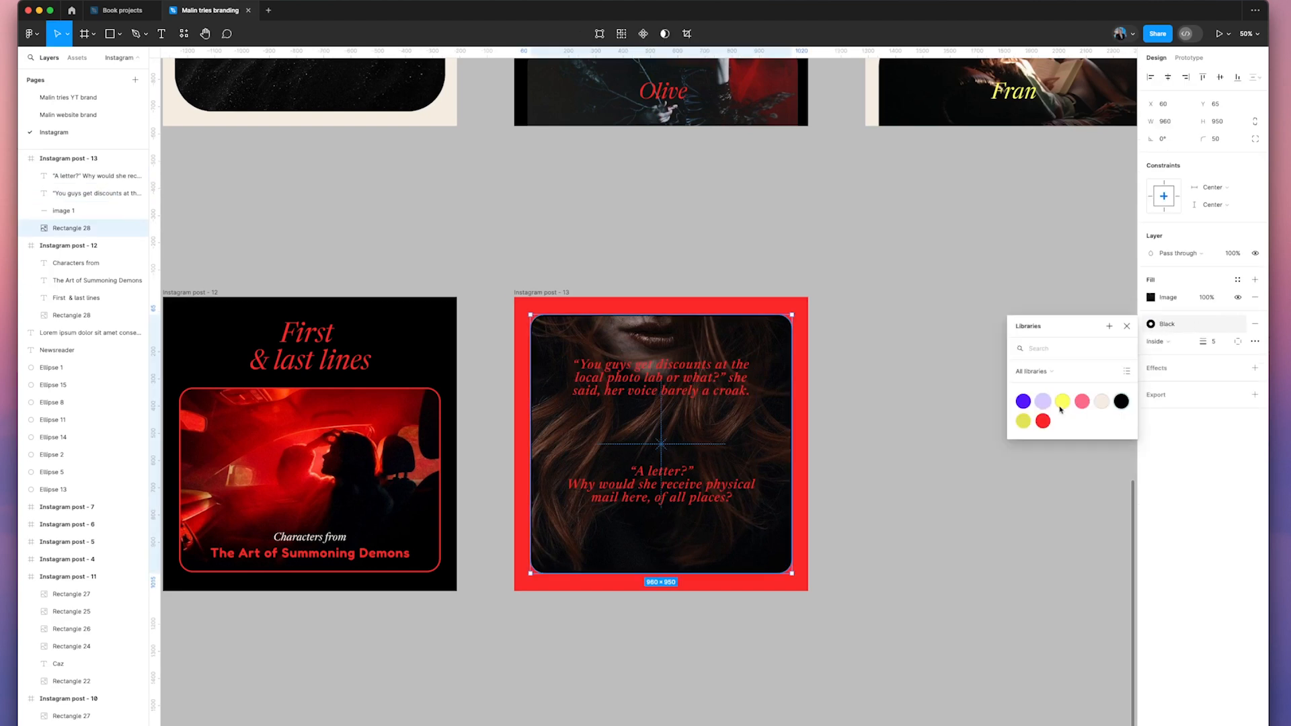
pyautogui.click(1104, 401)
pyautogui.click(776, 237)
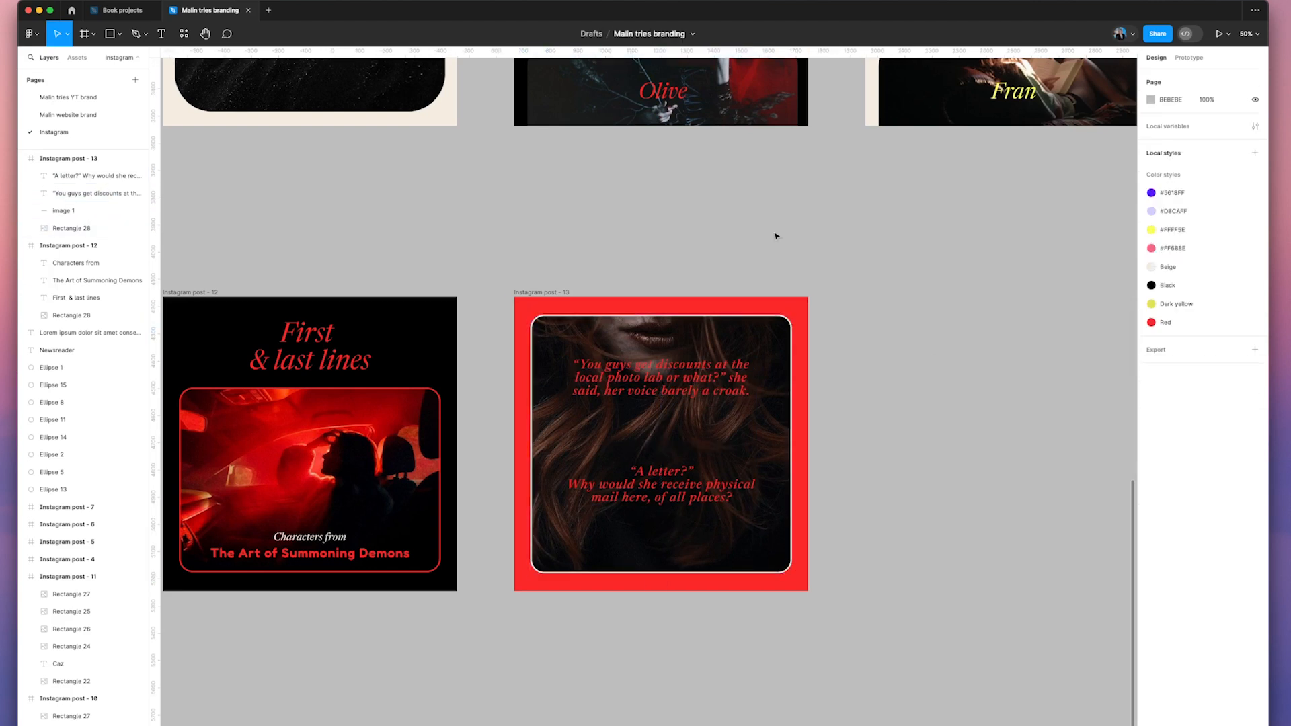
# Step: Duplicate the rounded image in place within the red quote post
pyautogui.hscroll(-3, 775, 237)
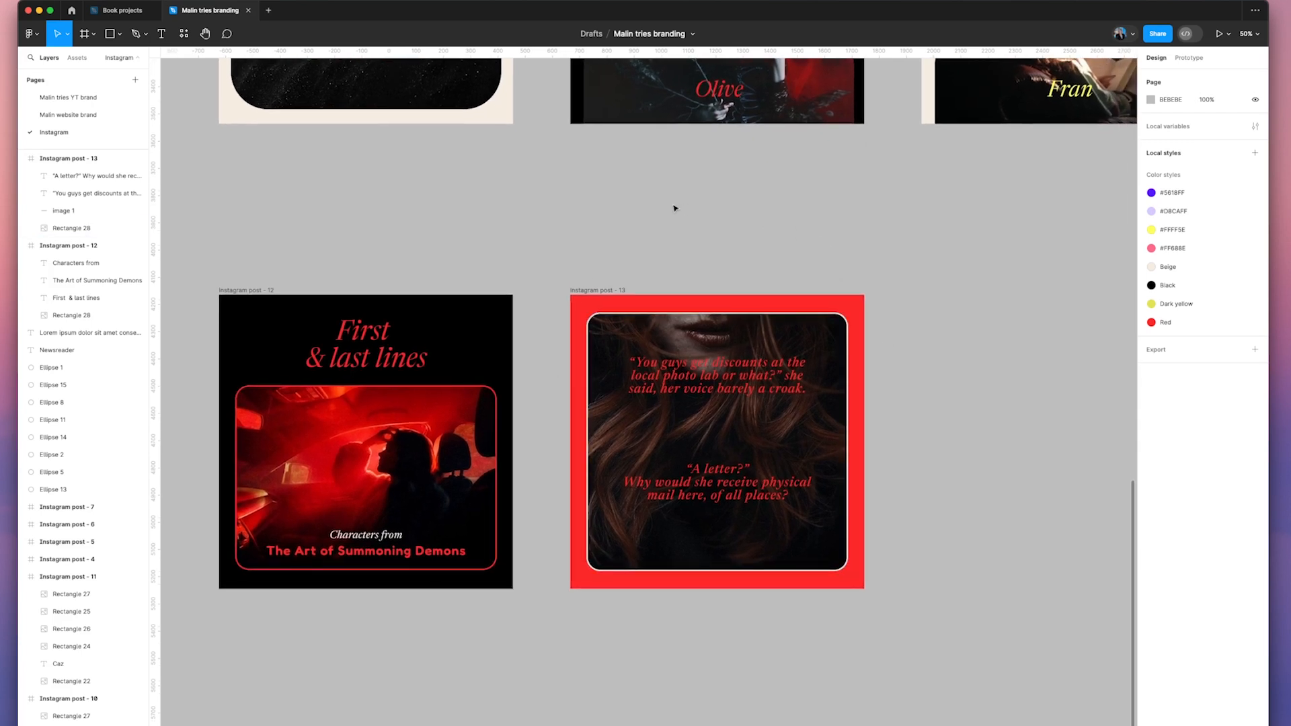
pyautogui.hscroll(4, 732, 228)
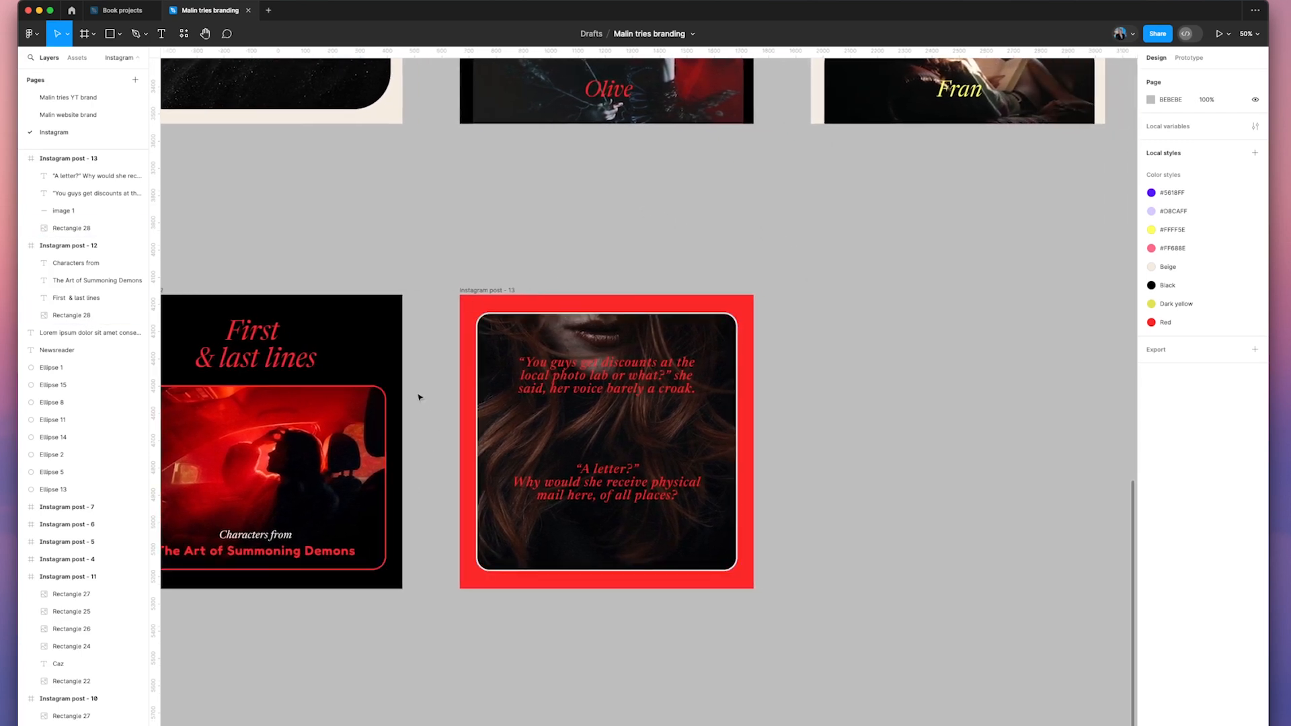
pyautogui.hscroll(-3, 573, 267)
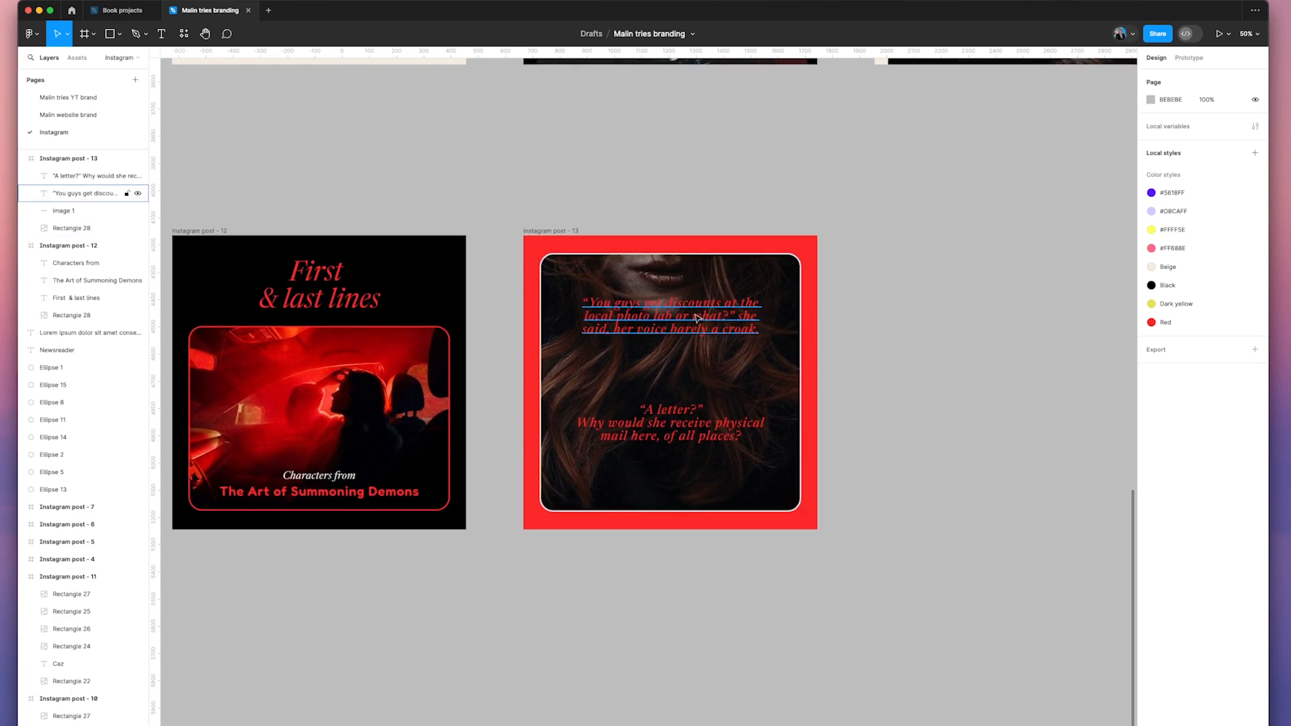
pyautogui.scroll(2, 558, 353)
pyautogui.click(565, 351)
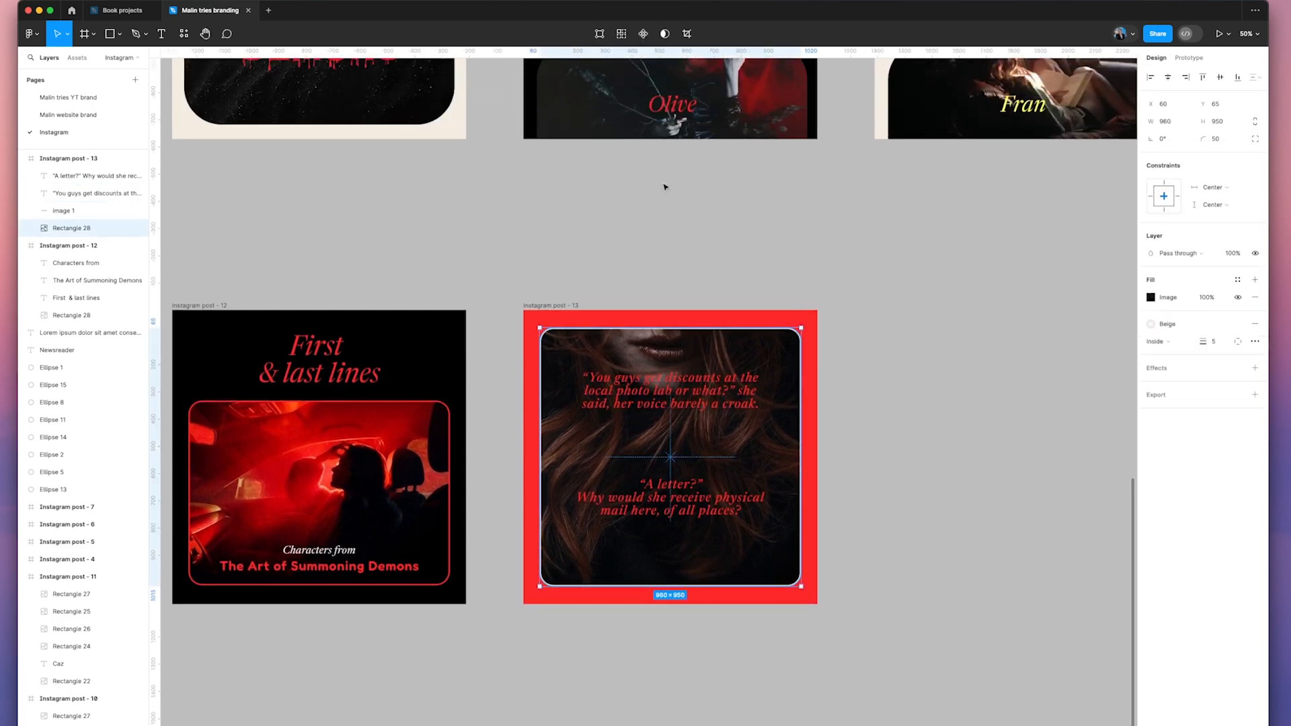
pyautogui.press('super+d')
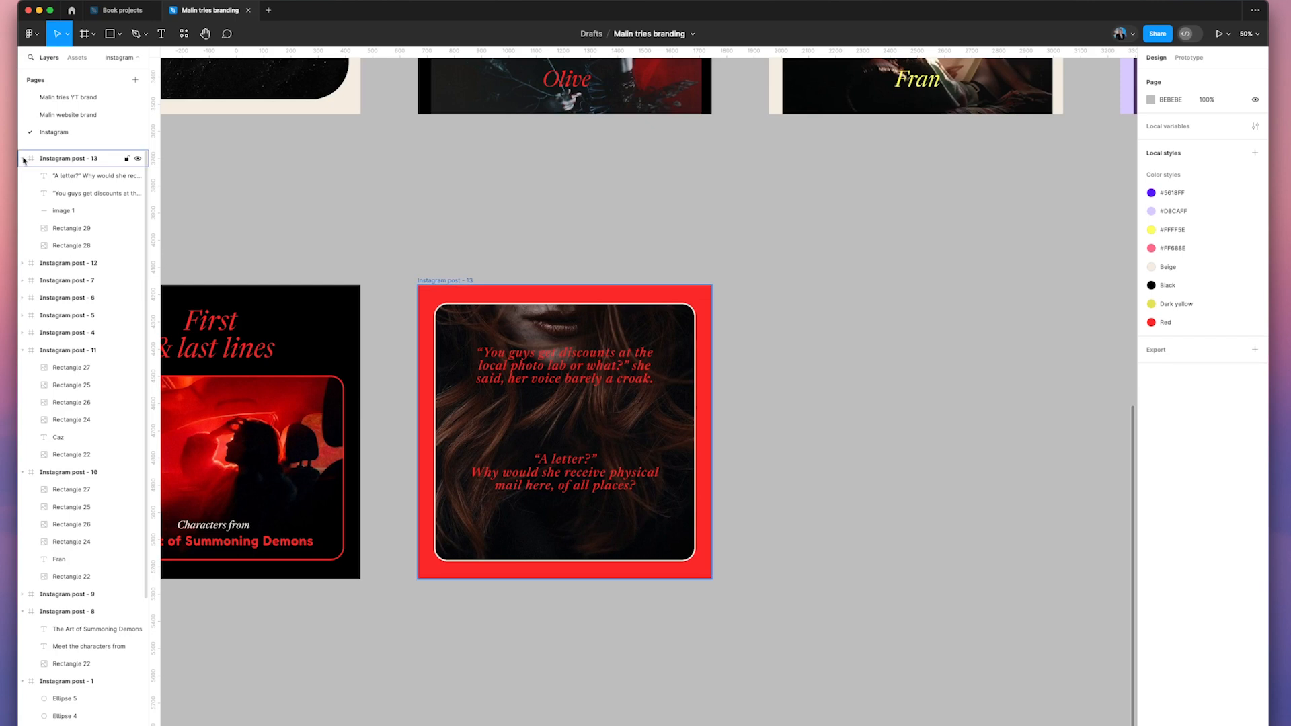
# Step: Collapse the layers of all Instagram post frames, and select and expand only the red quote post
pyautogui.click(24, 262)
pyautogui.click(23, 280)
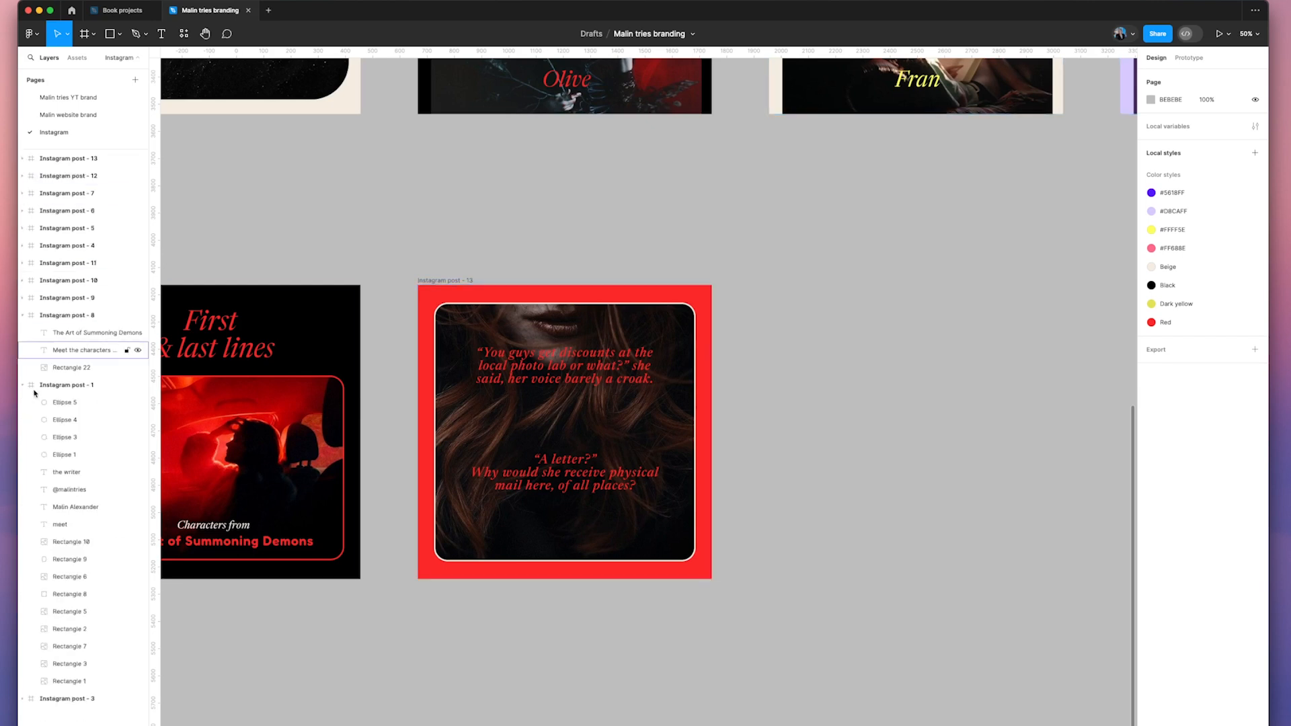
pyautogui.click(22, 315)
pyautogui.click(22, 332)
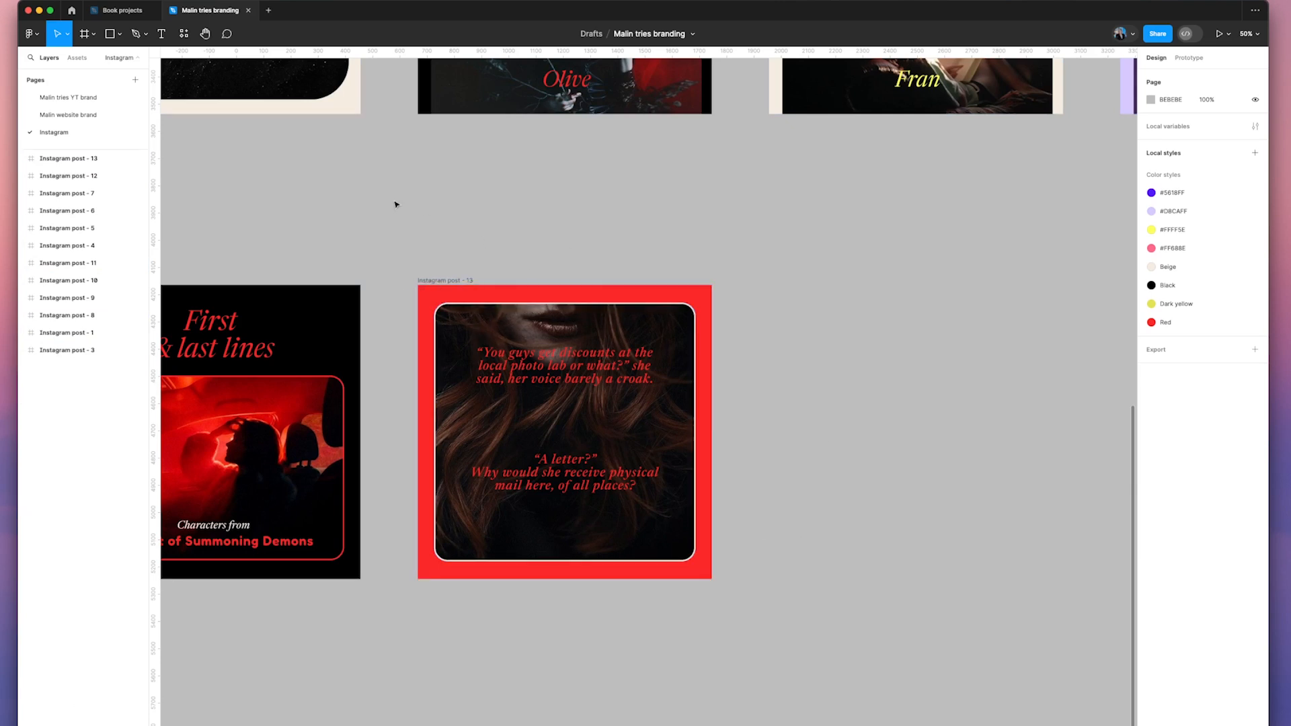
pyautogui.click(438, 280)
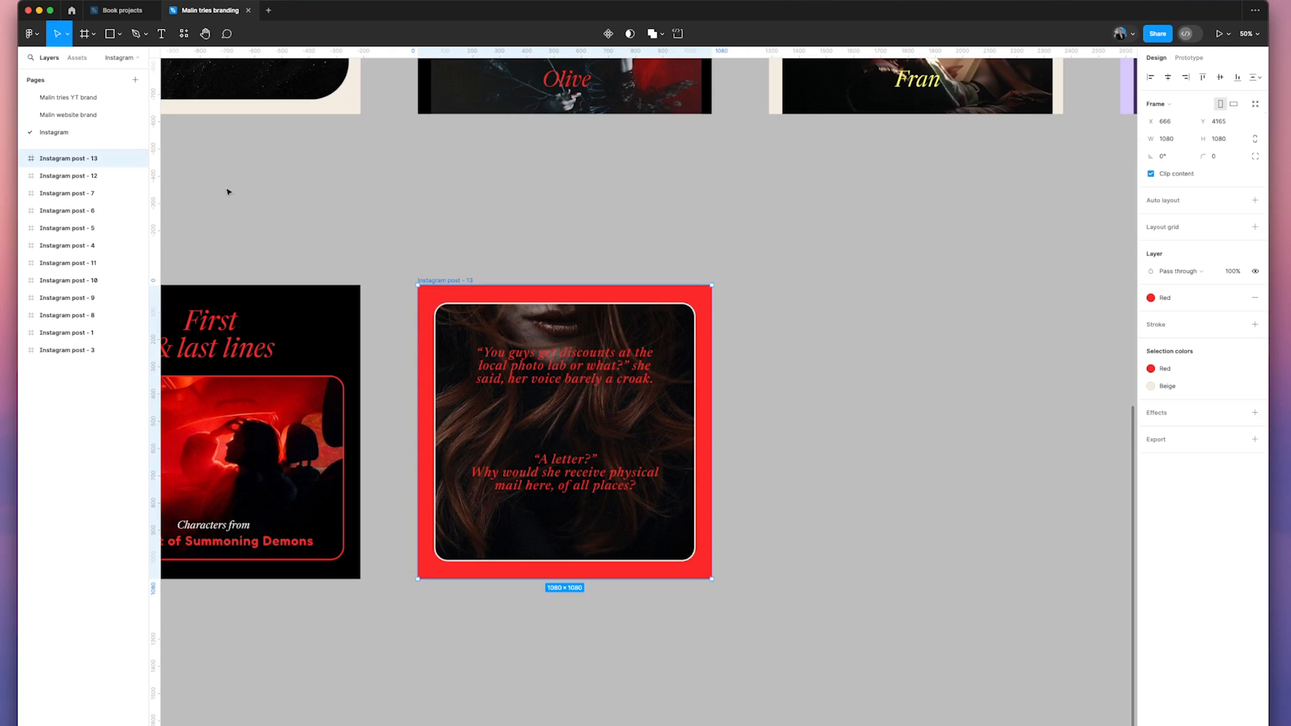
pyautogui.click(23, 160)
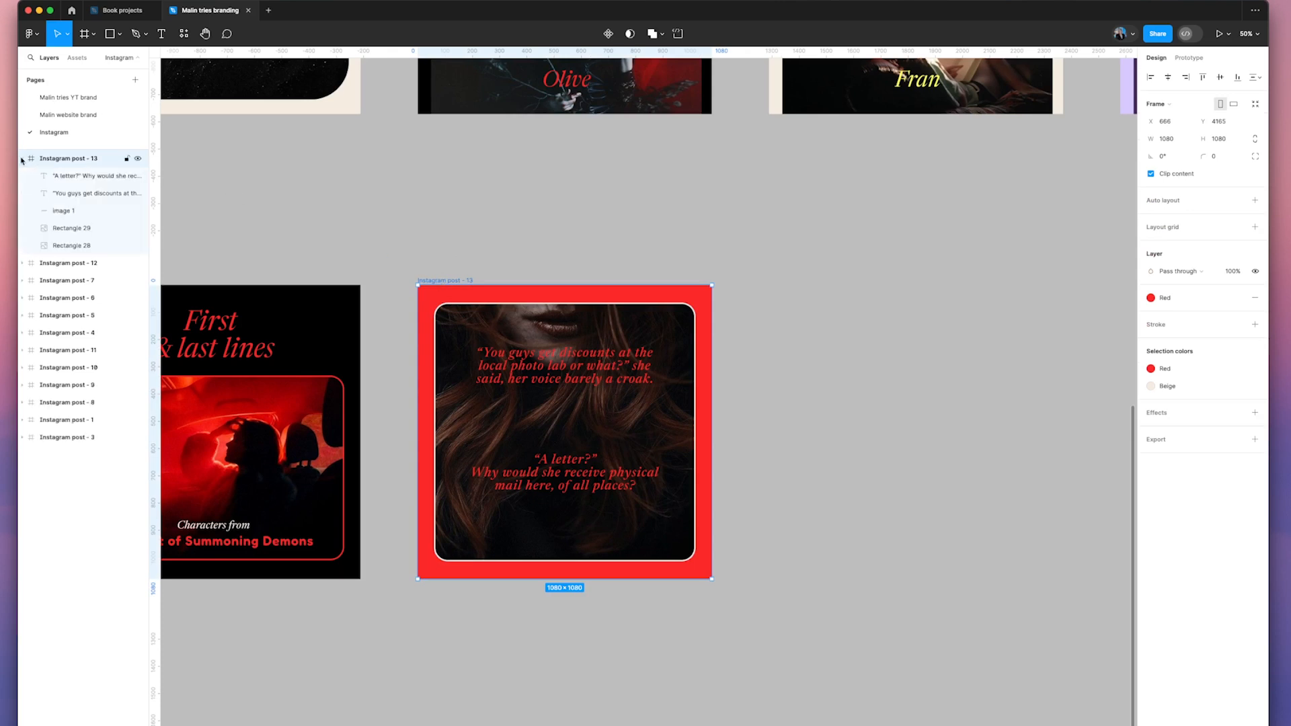
# Step: Remove the outline from the duplicated rounded rectangle above the image and replace its image fill with solid grey C4C4C4
pyautogui.click(67, 228)
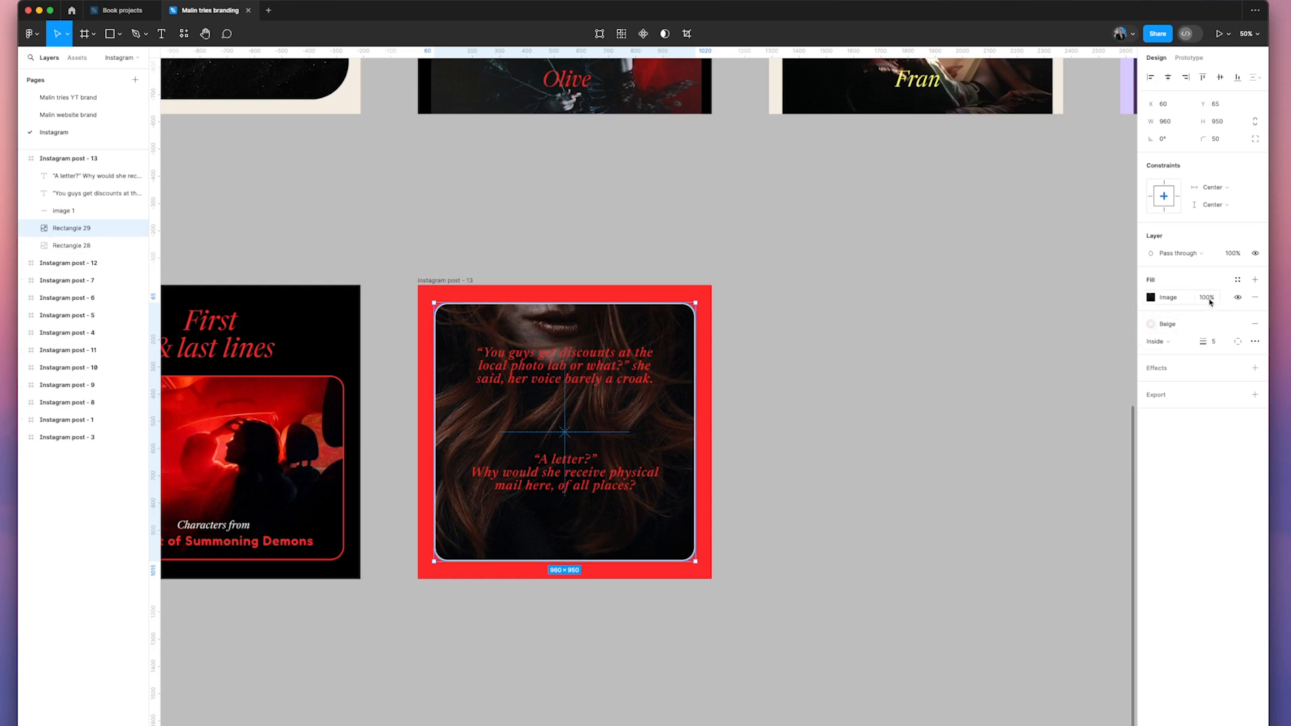
pyautogui.click(1255, 324)
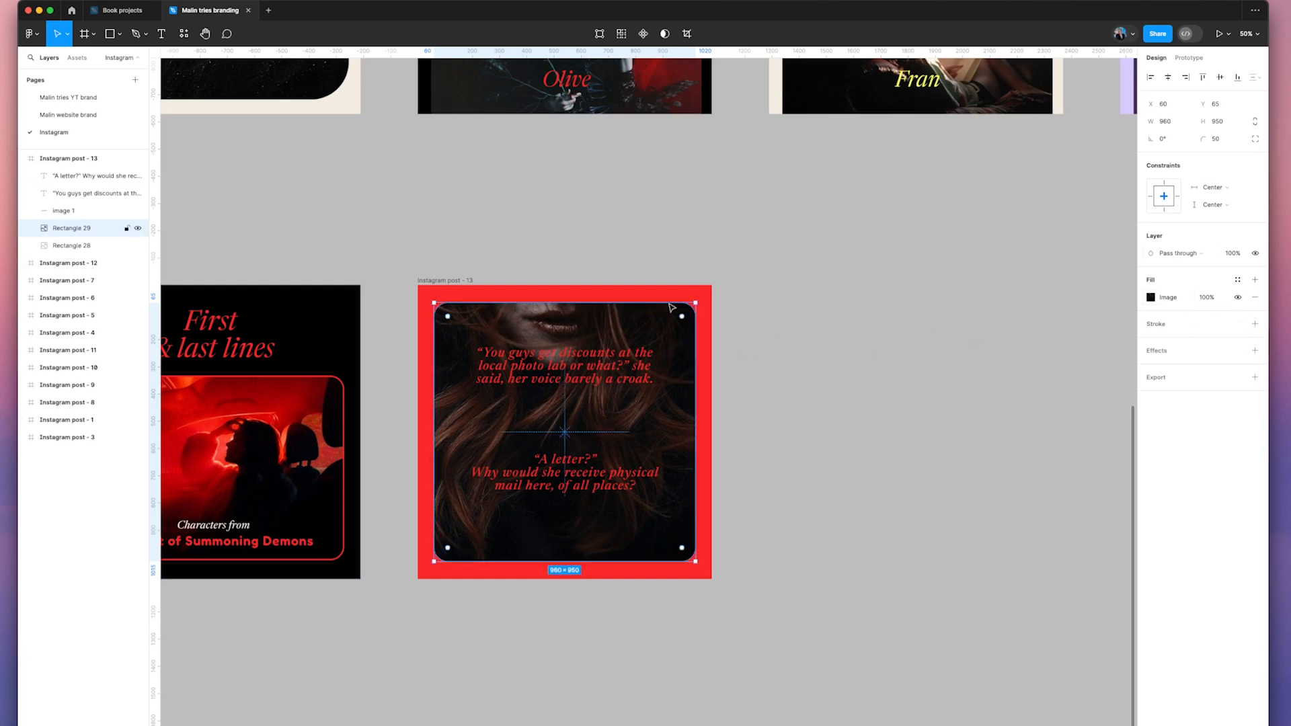
pyautogui.click(1151, 297)
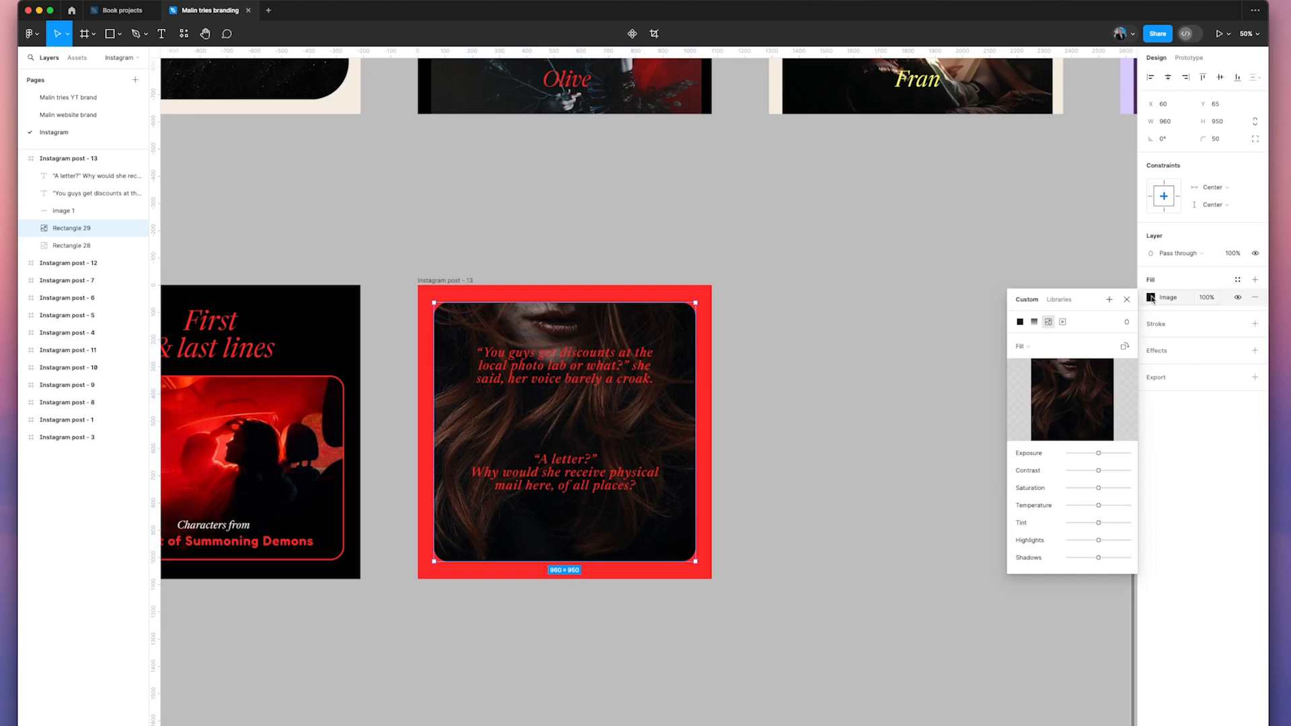
pyautogui.click(1019, 322)
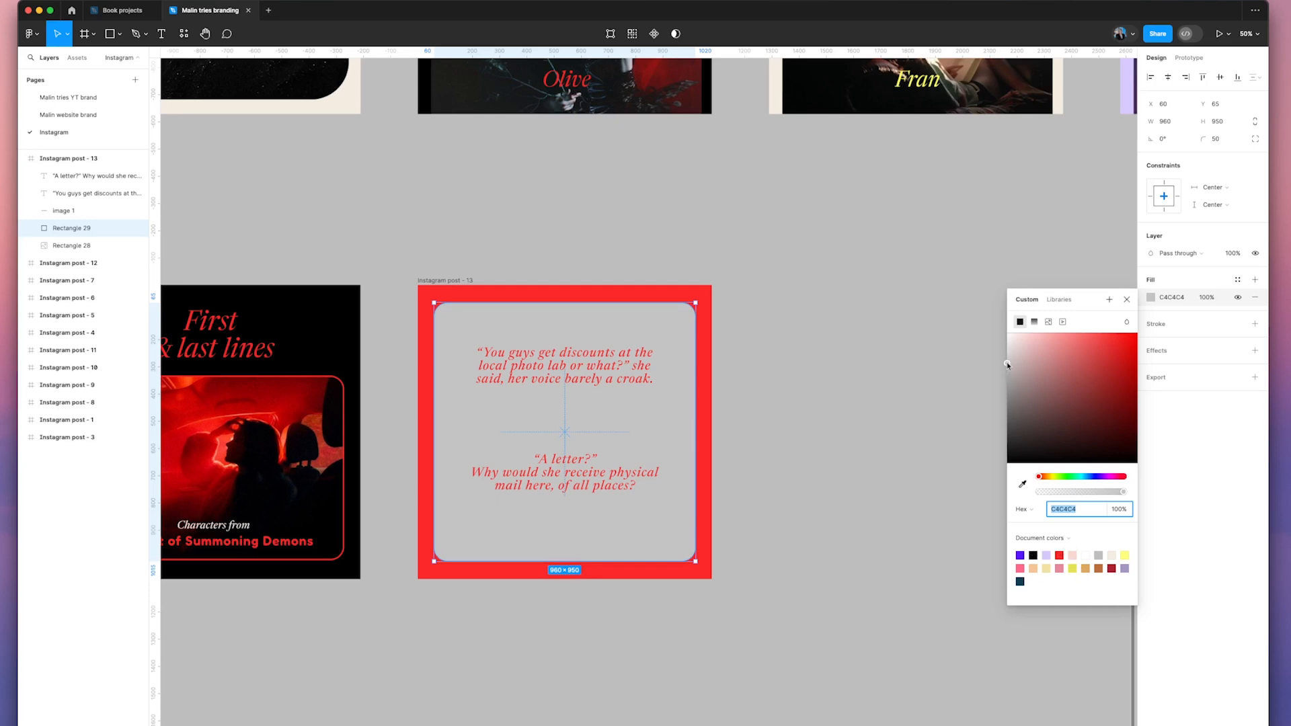
# Step: Set the blend mode of the grey rounded overlay to Multiply
pyautogui.click(1182, 253)
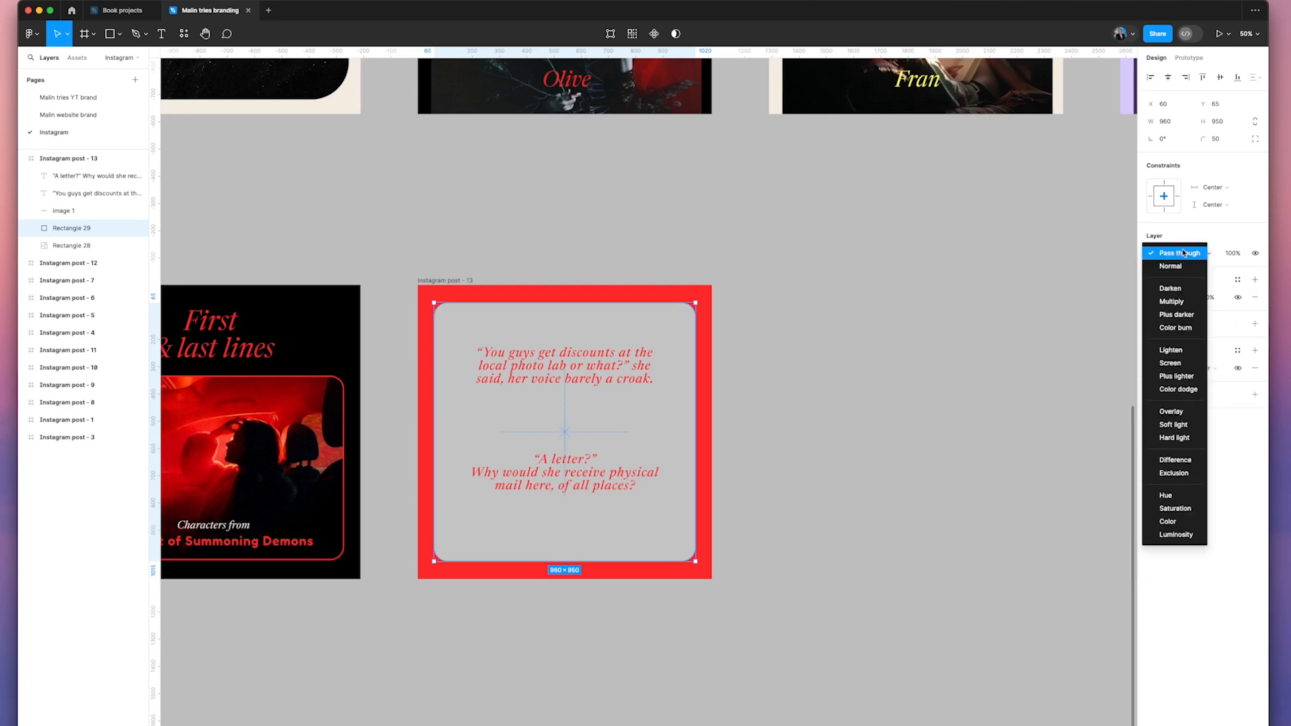
pyautogui.click(1170, 302)
pyautogui.click(840, 272)
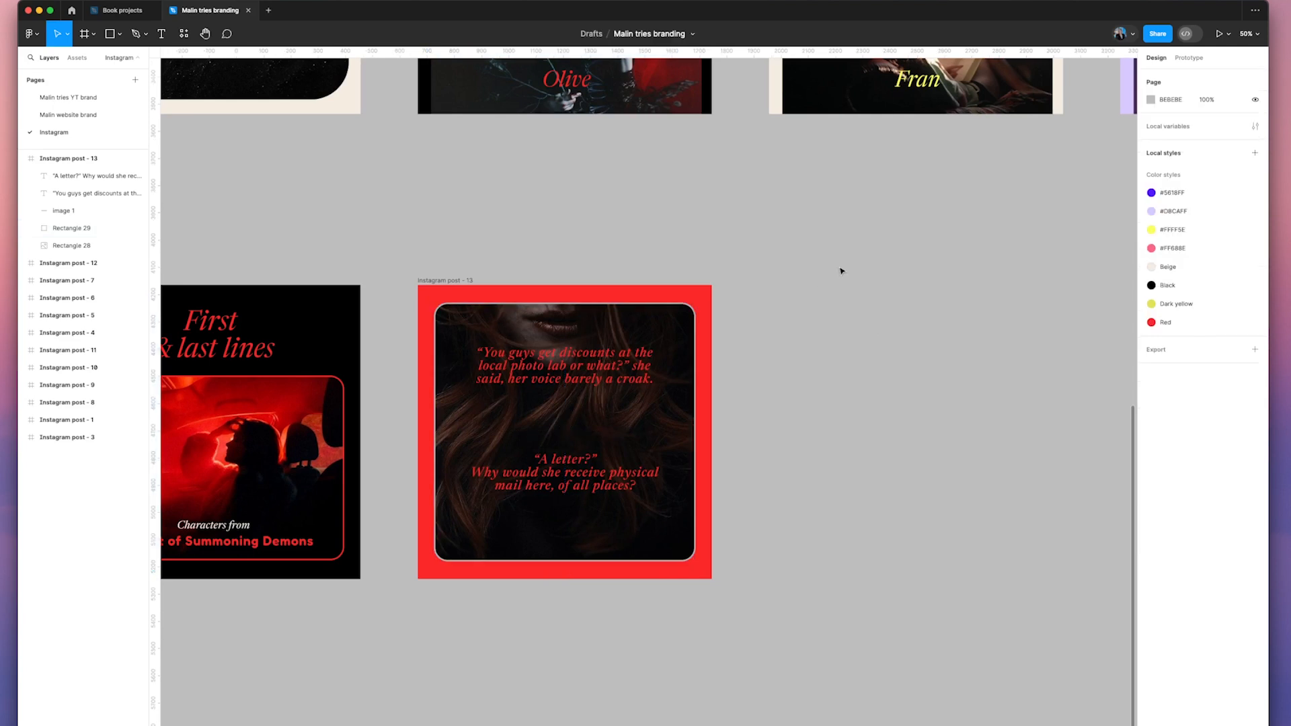
pyautogui.hscroll(-1, 531, 311)
# Step: Try adding a stroke to the grey Multiply overlay, and undo it
pyautogui.click(528, 312)
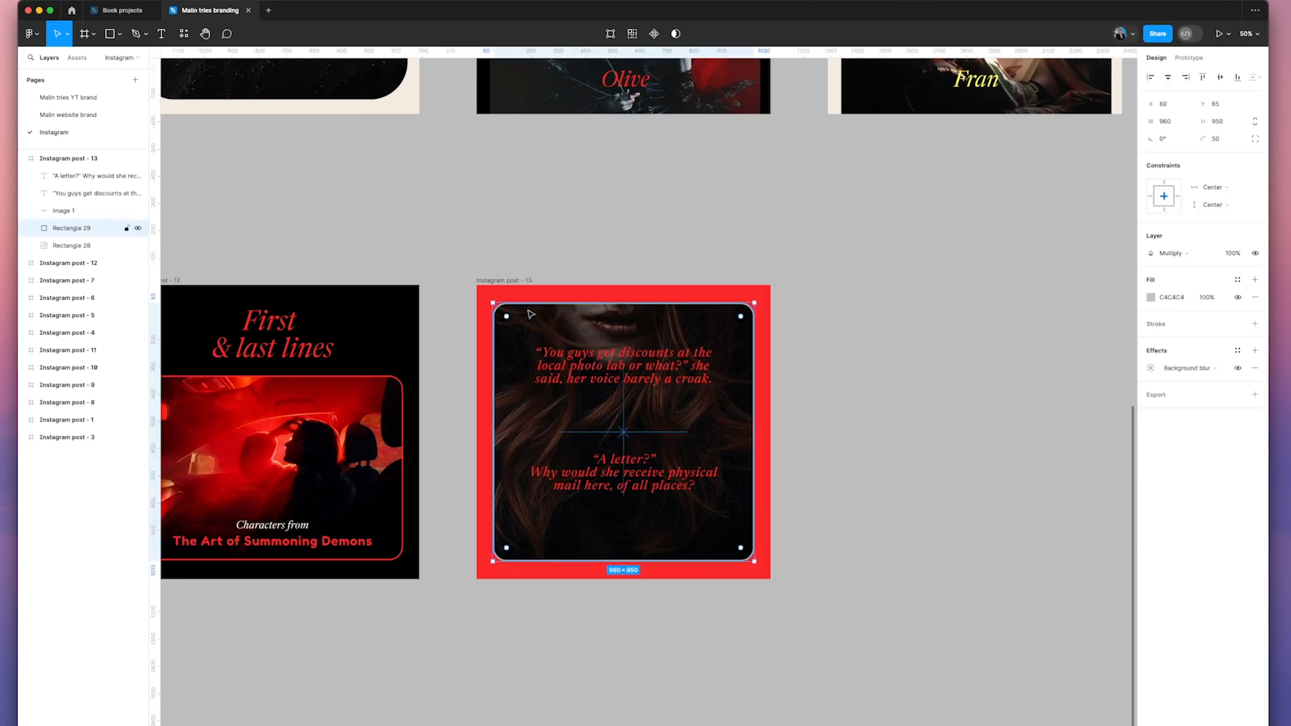
pyautogui.click(1254, 324)
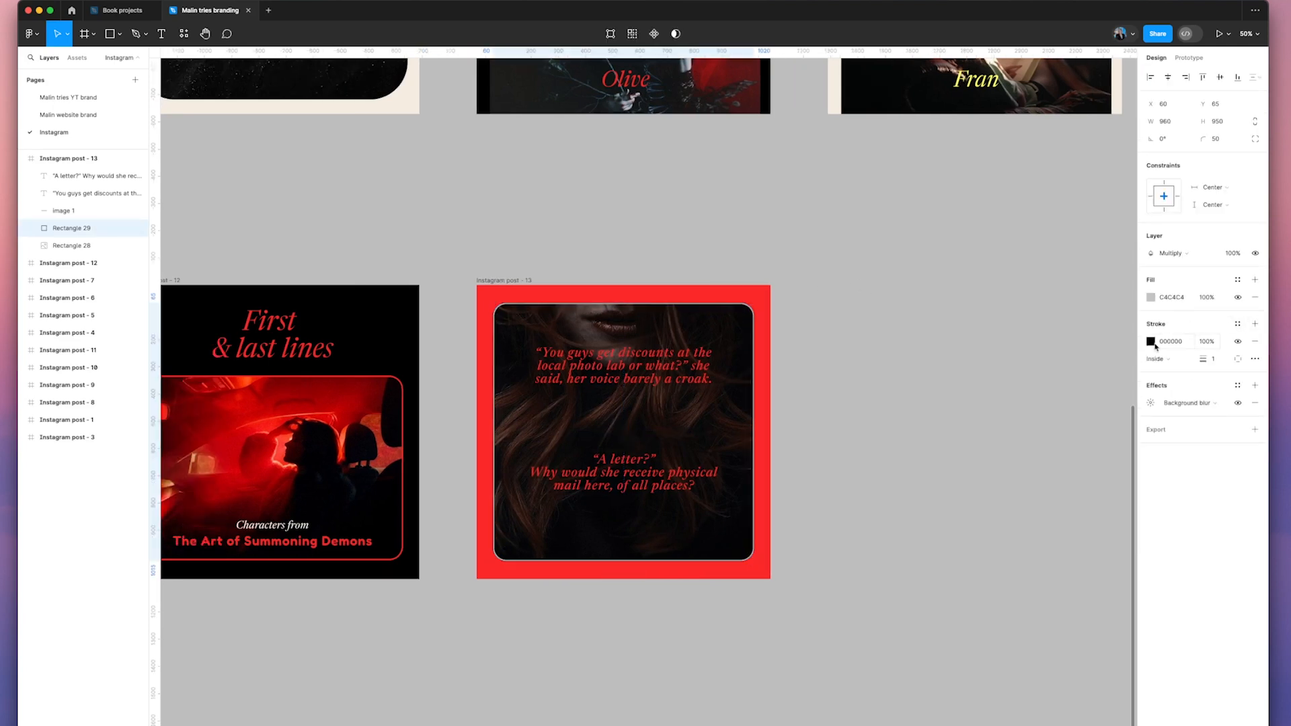
pyautogui.click(958, 326)
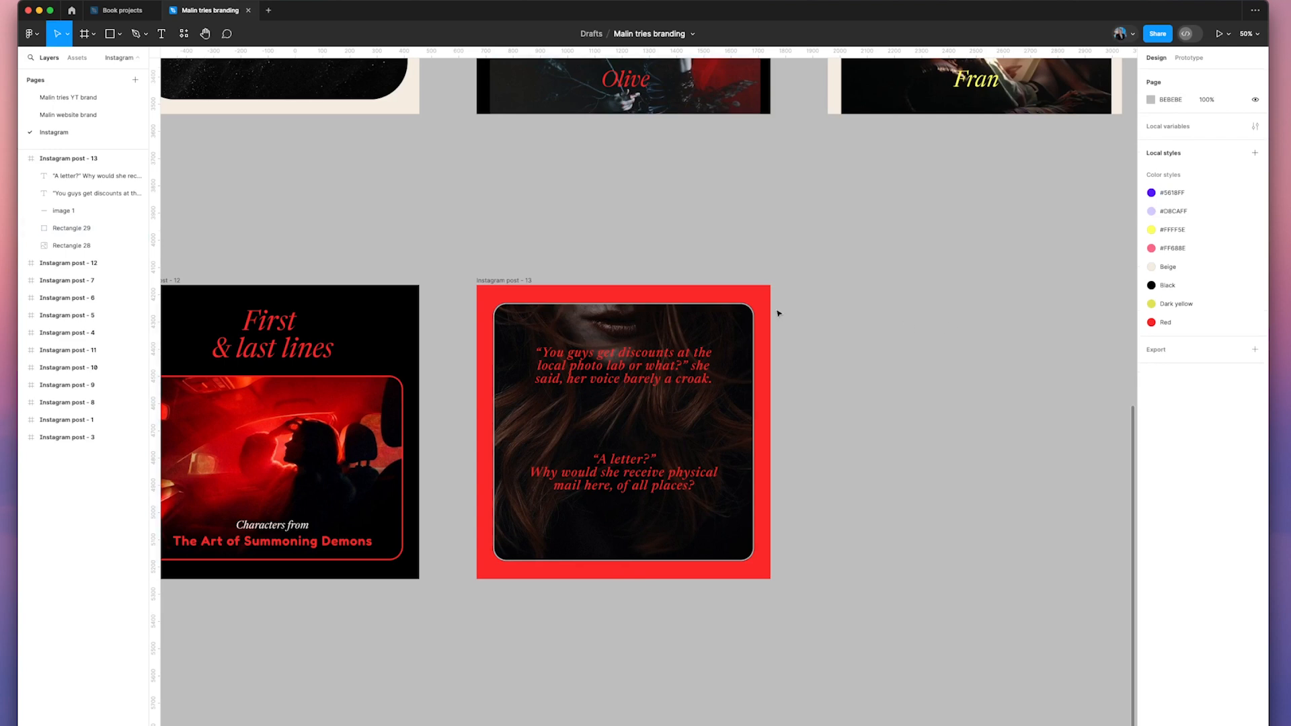
pyautogui.press('super+z')
pyautogui.click(852, 291)
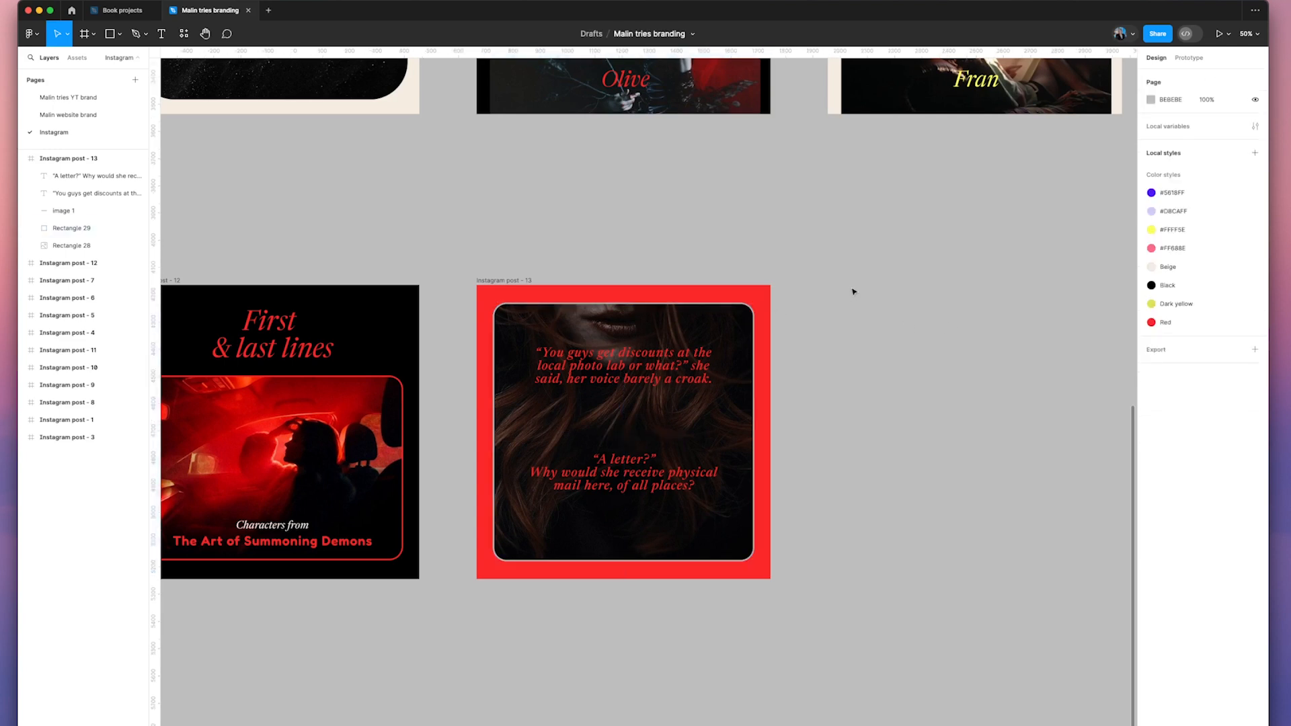
# Step: Try moving the grey overlay off the rounded image, and restore its position
pyautogui.click(673, 344)
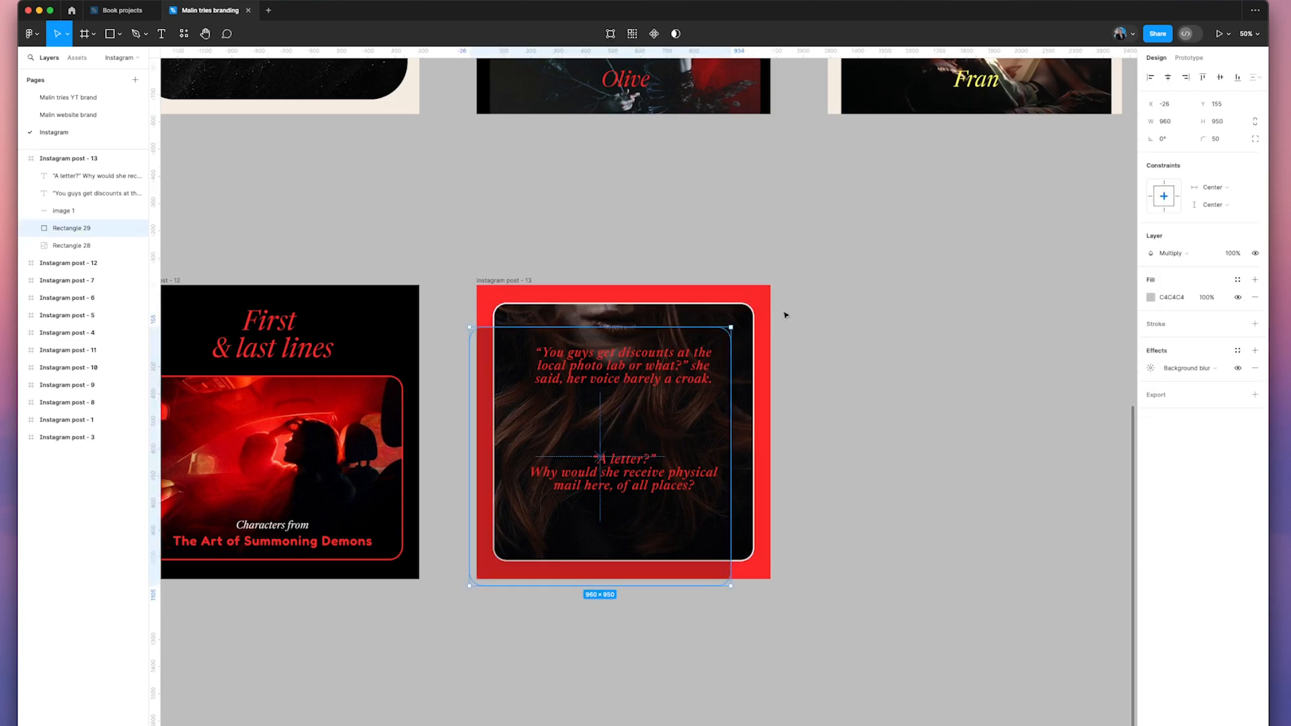
pyautogui.click(889, 294)
pyautogui.click(521, 367)
pyautogui.click(917, 334)
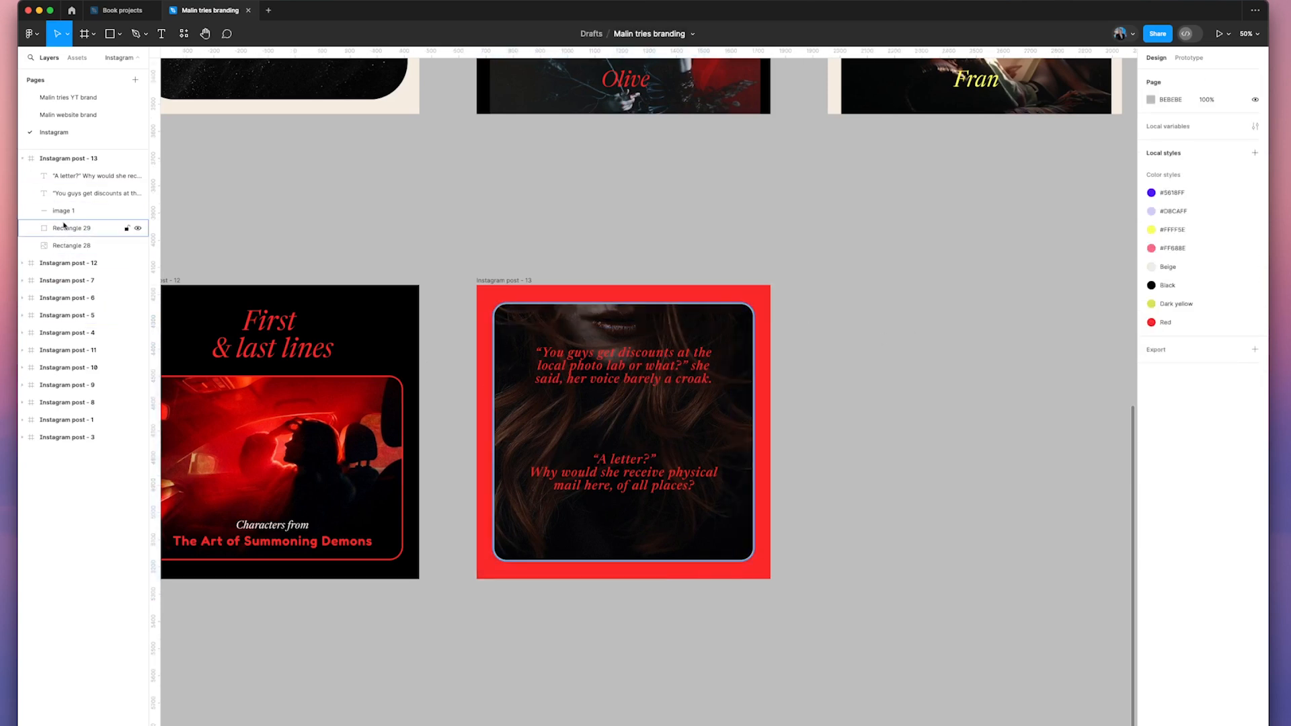
# Step: Set the Beige stroke of the rounded image beneath the overlay to the Outside position
pyautogui.click(69, 246)
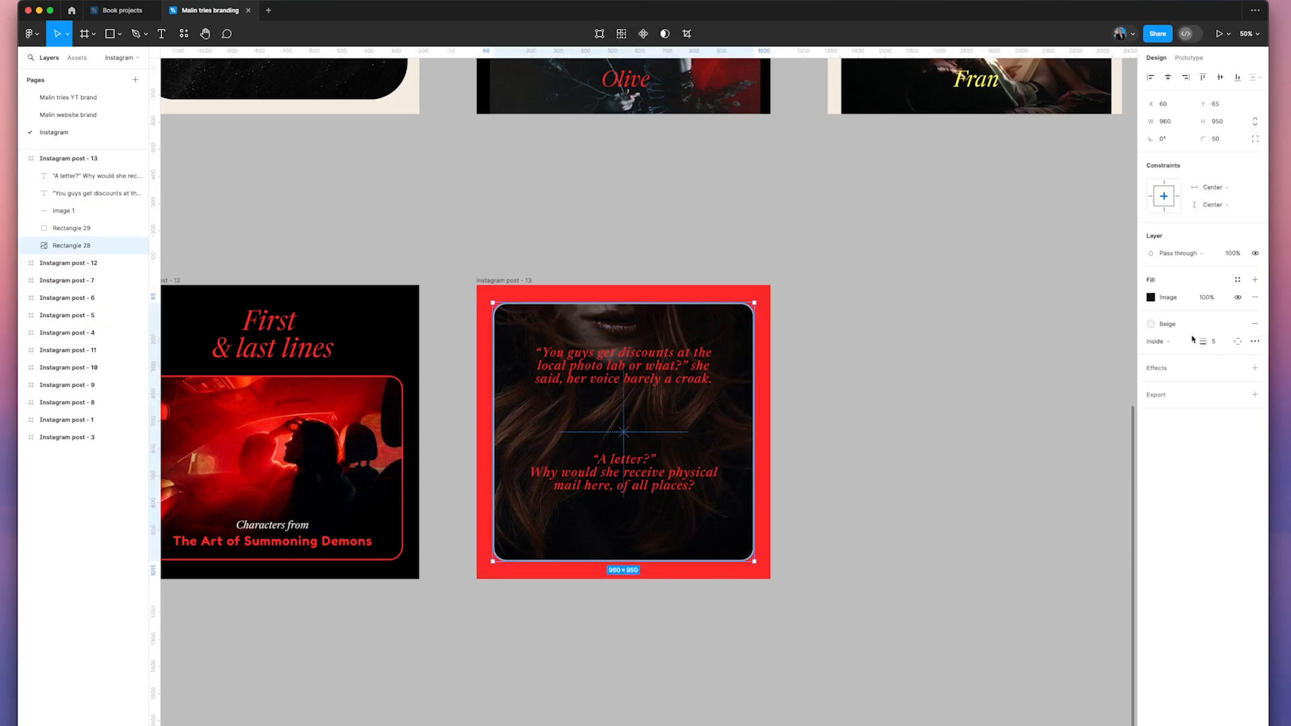
pyautogui.click(1170, 342)
pyautogui.click(1167, 358)
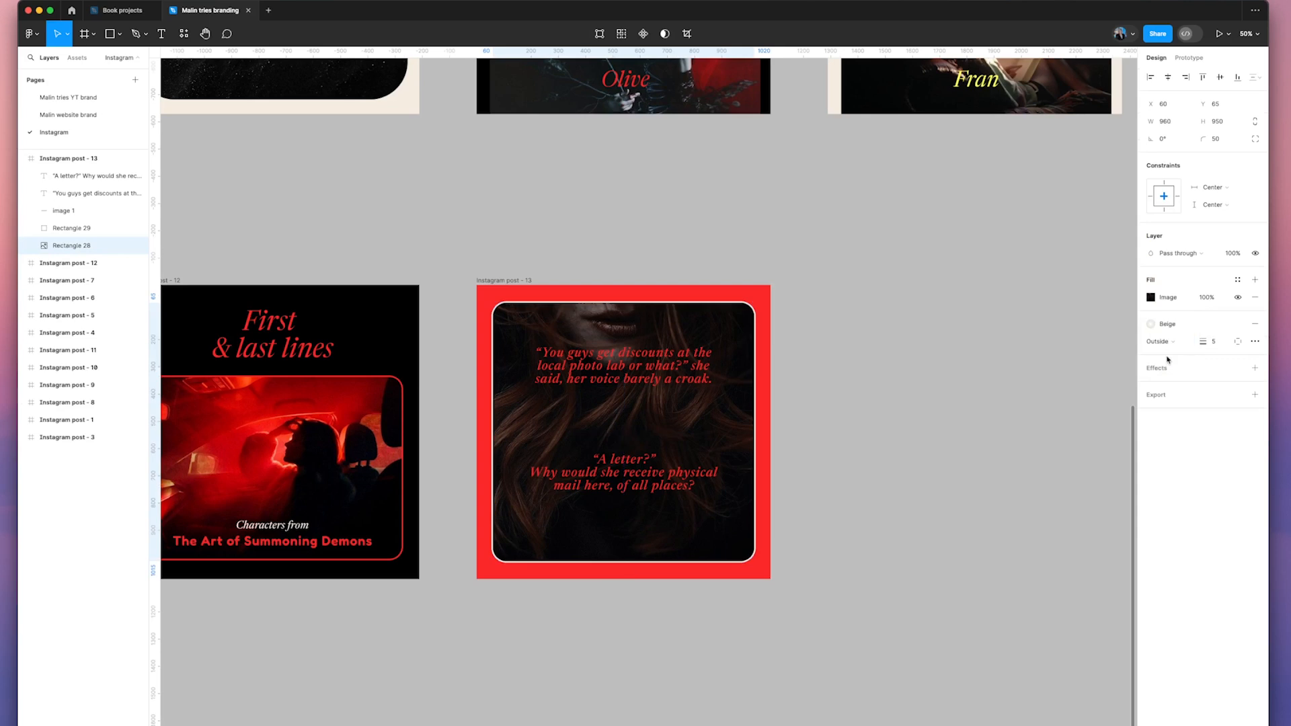
pyautogui.click(828, 217)
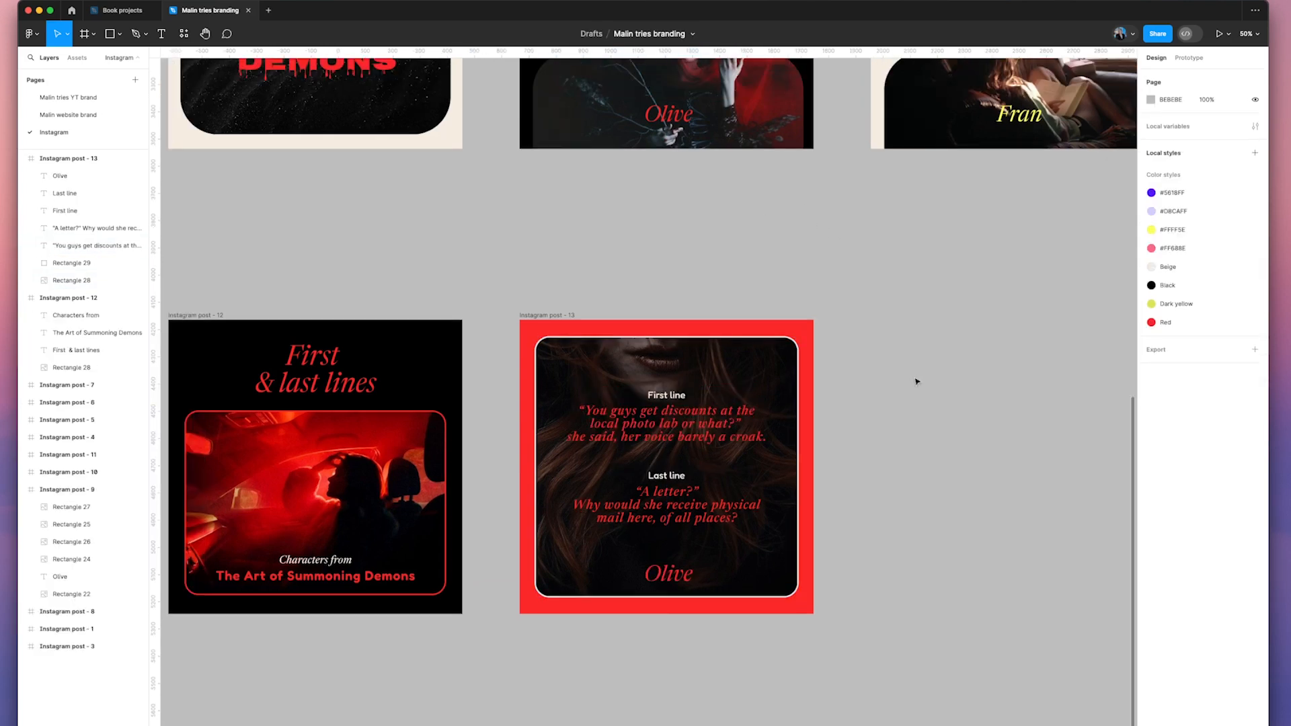
# Step: Select the red Olive quote post and compare it with the "First & last lines" cover and the Olive, Fran and Caz posts above
pyautogui.hscroll(-5, 916, 381)
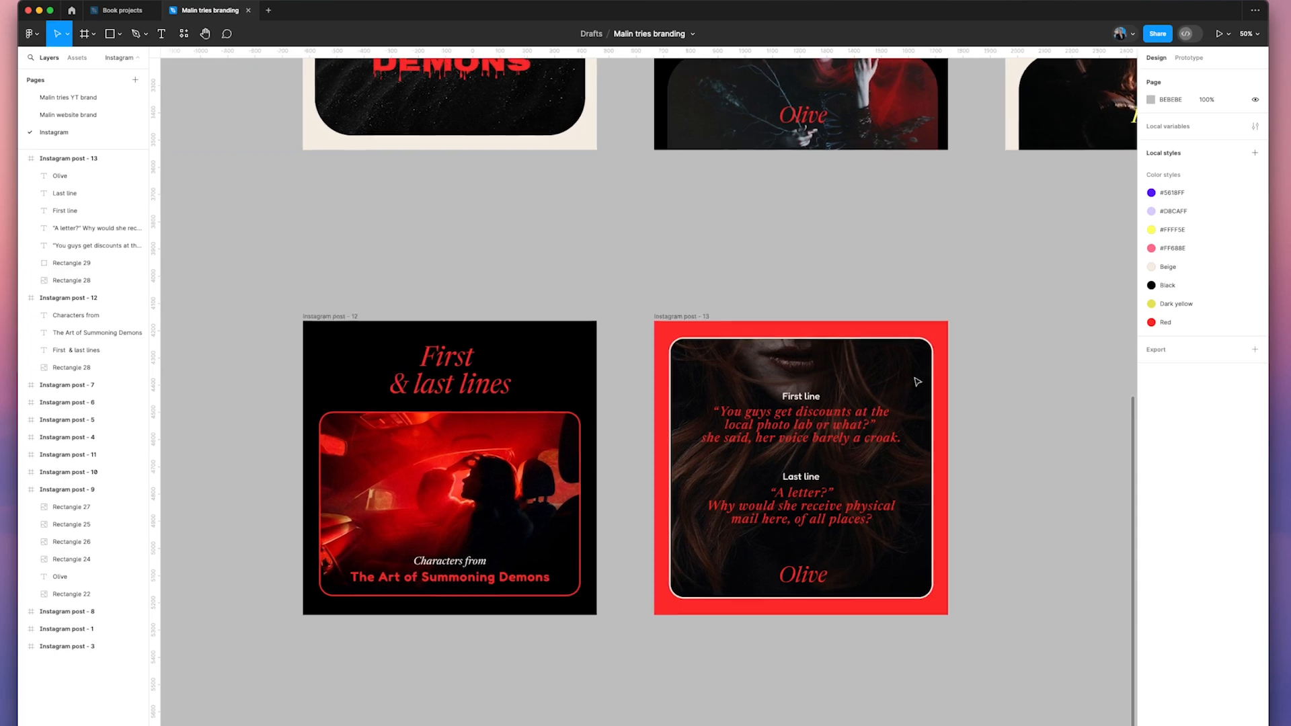
pyautogui.hscroll(10, 871, 222)
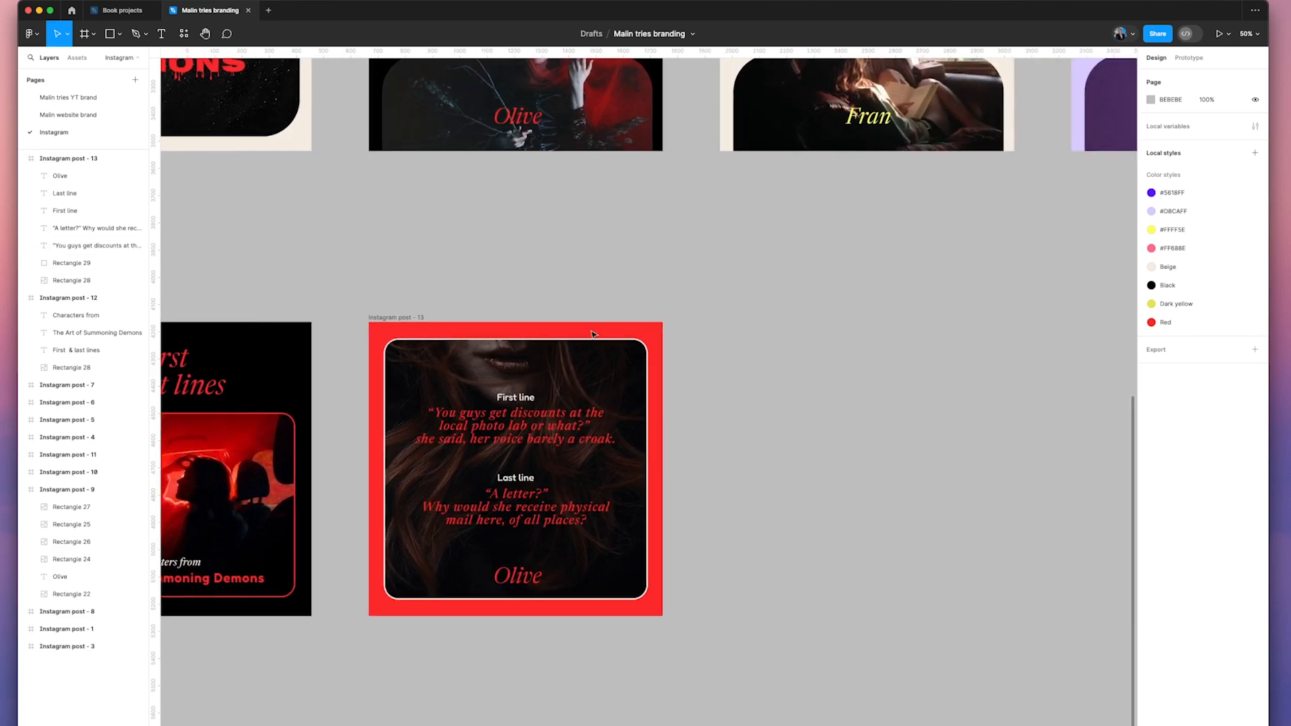
pyautogui.click(409, 319)
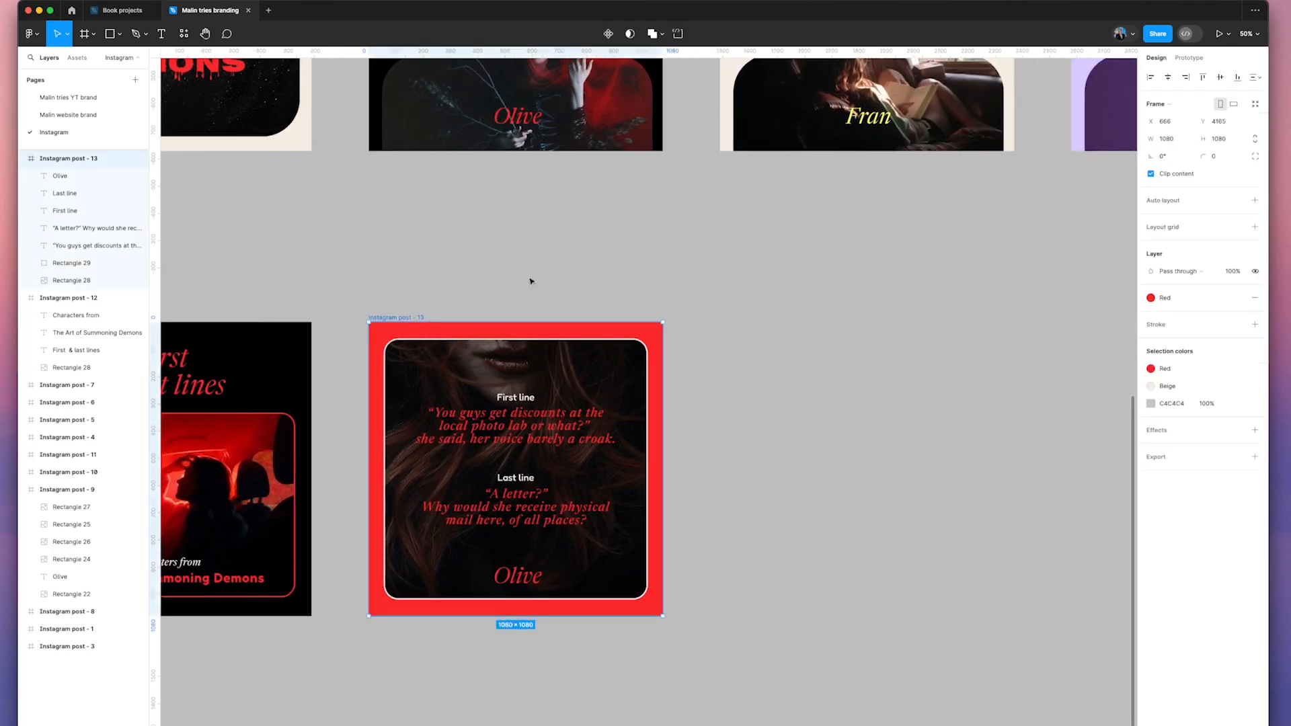
pyautogui.hscroll(2, 530, 281)
pyautogui.scroll(5, 592, 266)
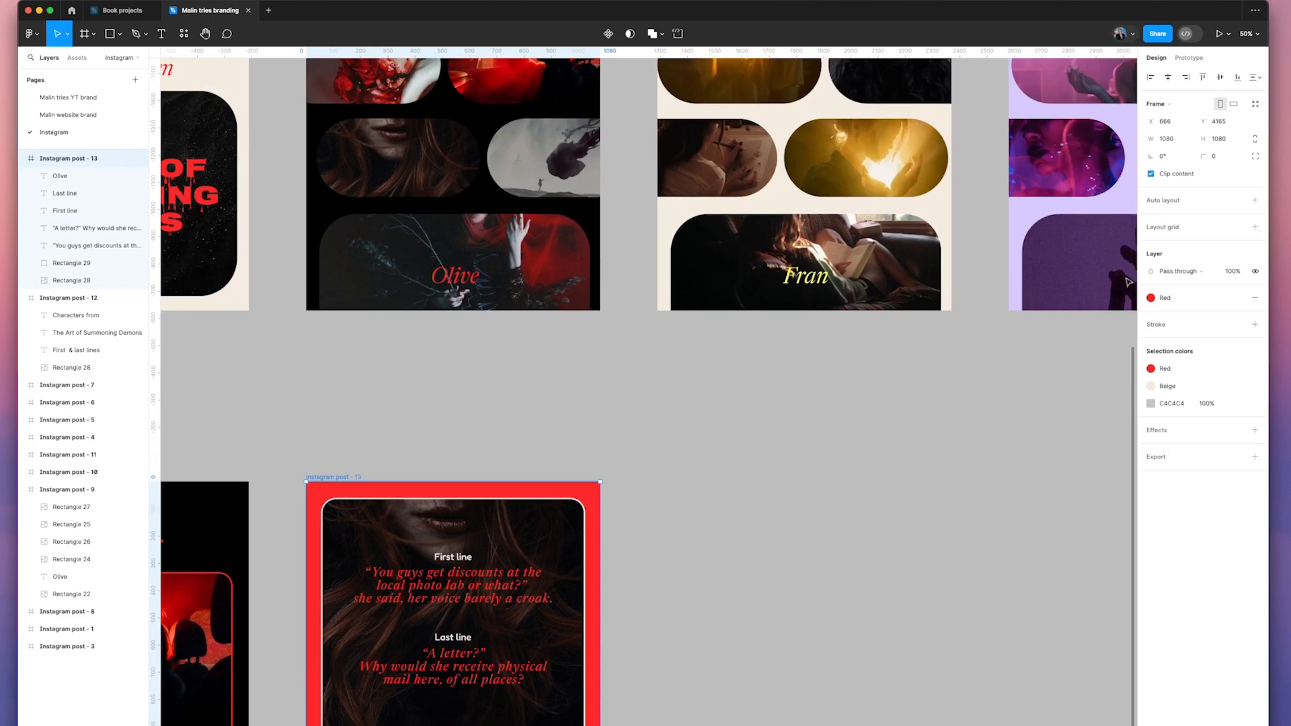
pyautogui.hscroll(7, 916, 269)
pyautogui.scroll(-4, 689, 329)
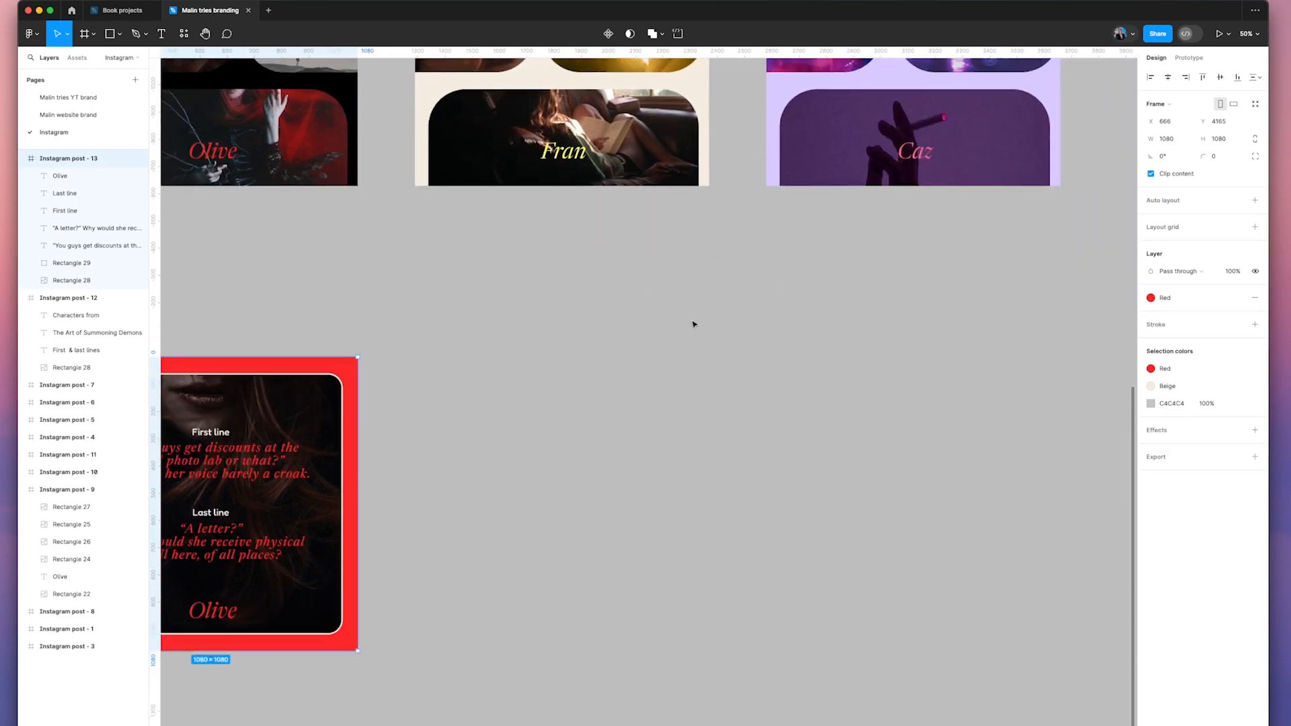
pyautogui.hscroll(-2, 691, 323)
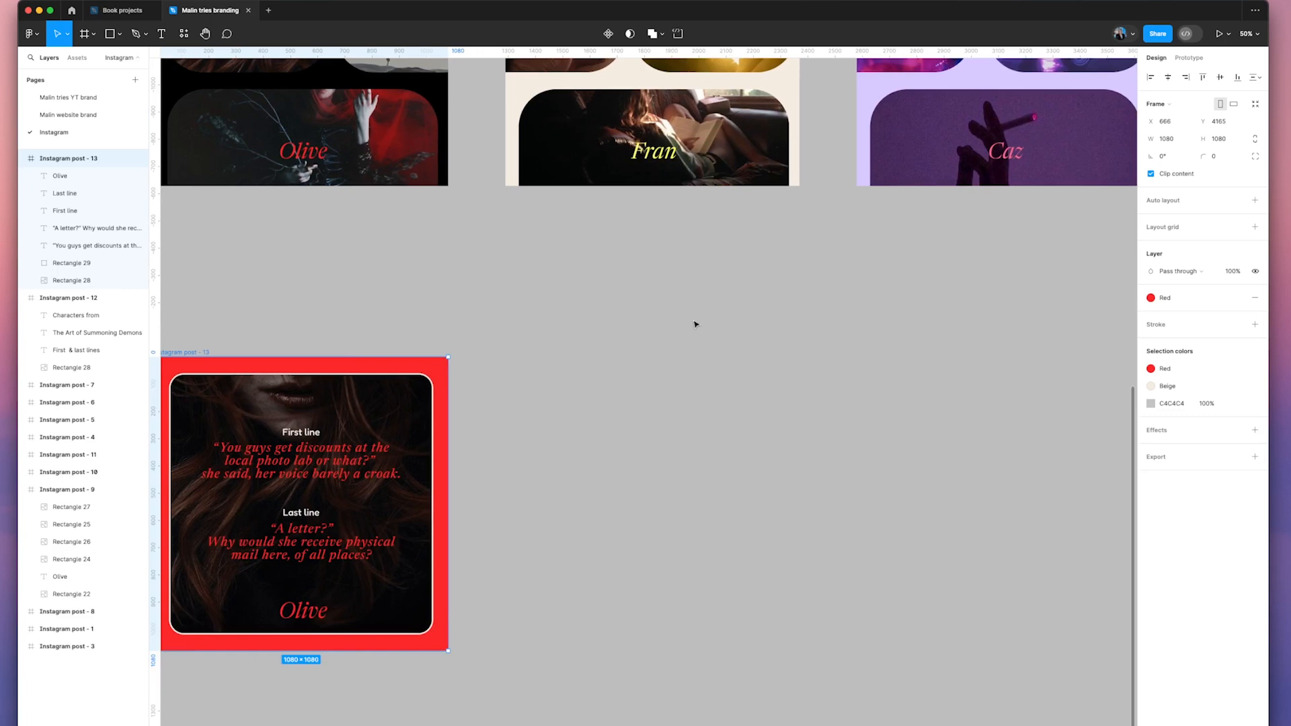
pyautogui.hscroll(-4, 695, 324)
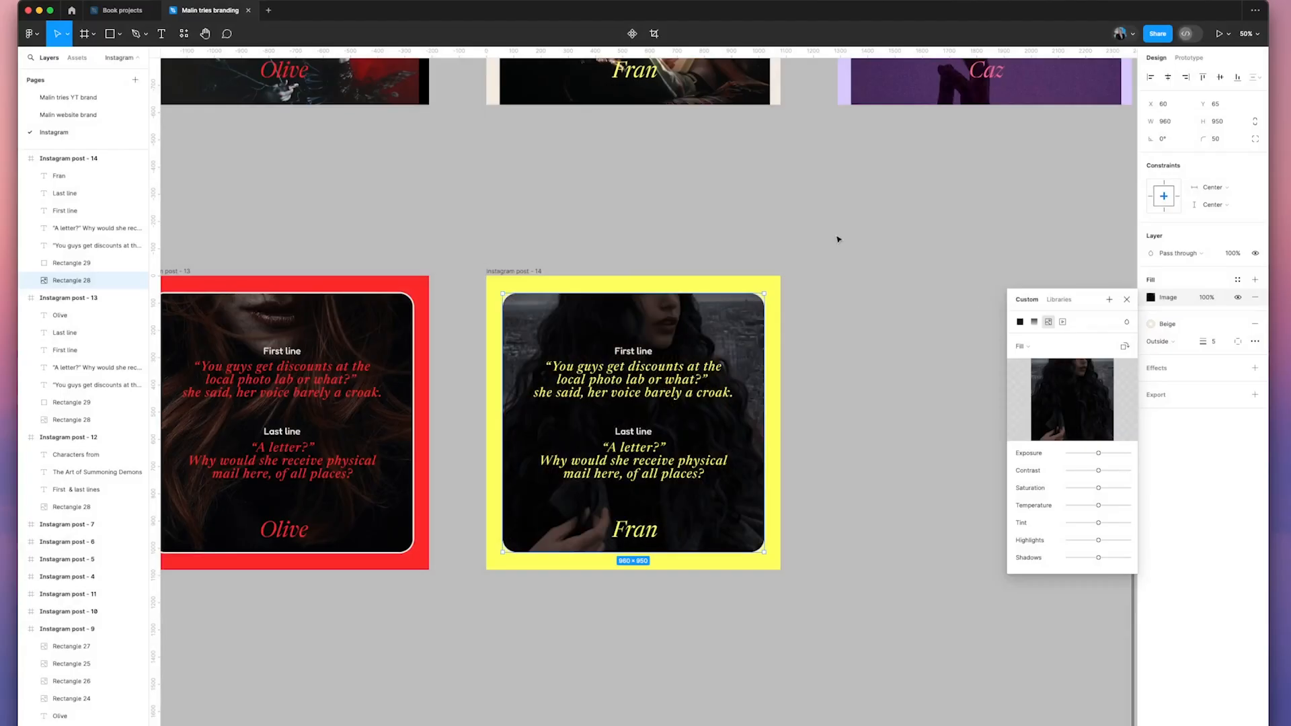
# Step: Replace the Fran post's quotes with “Hey. Got you coffee.” and “He has a secret closet?” Fran almost bounced out of her bed
pyautogui.click(838, 240)
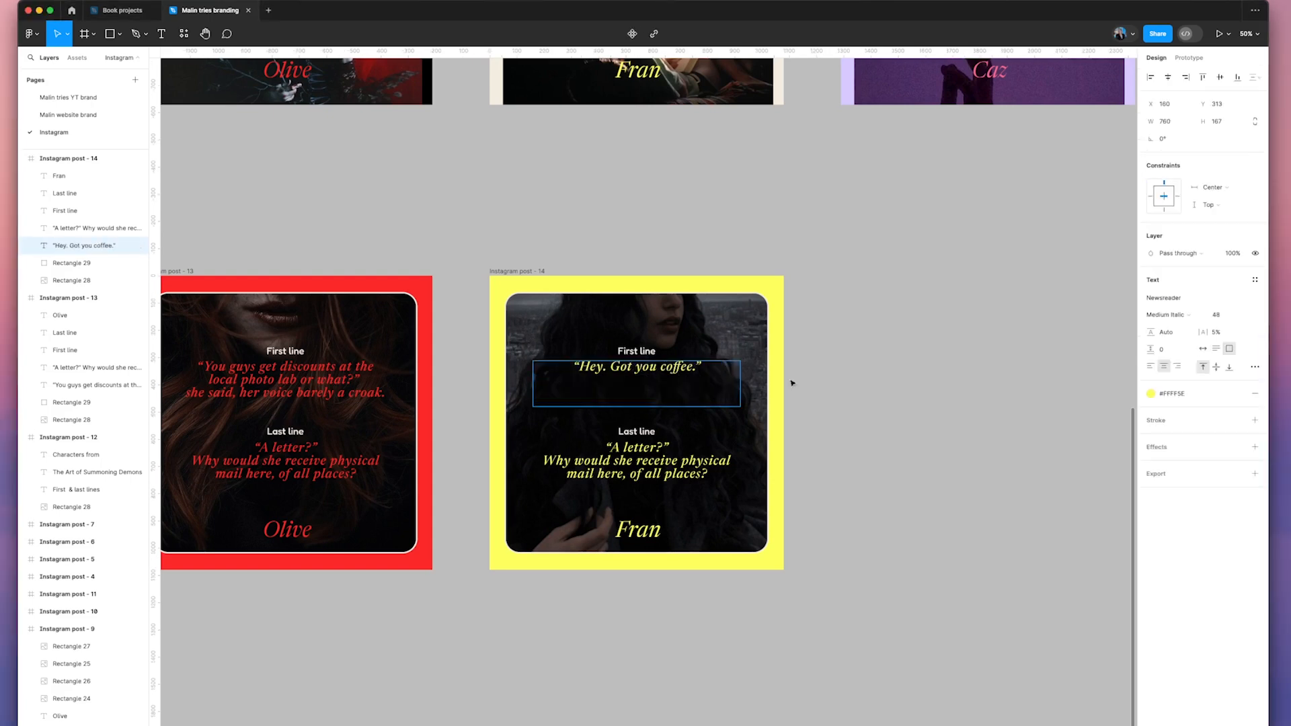
pyautogui.press('Escape')
pyautogui.press('Escape')
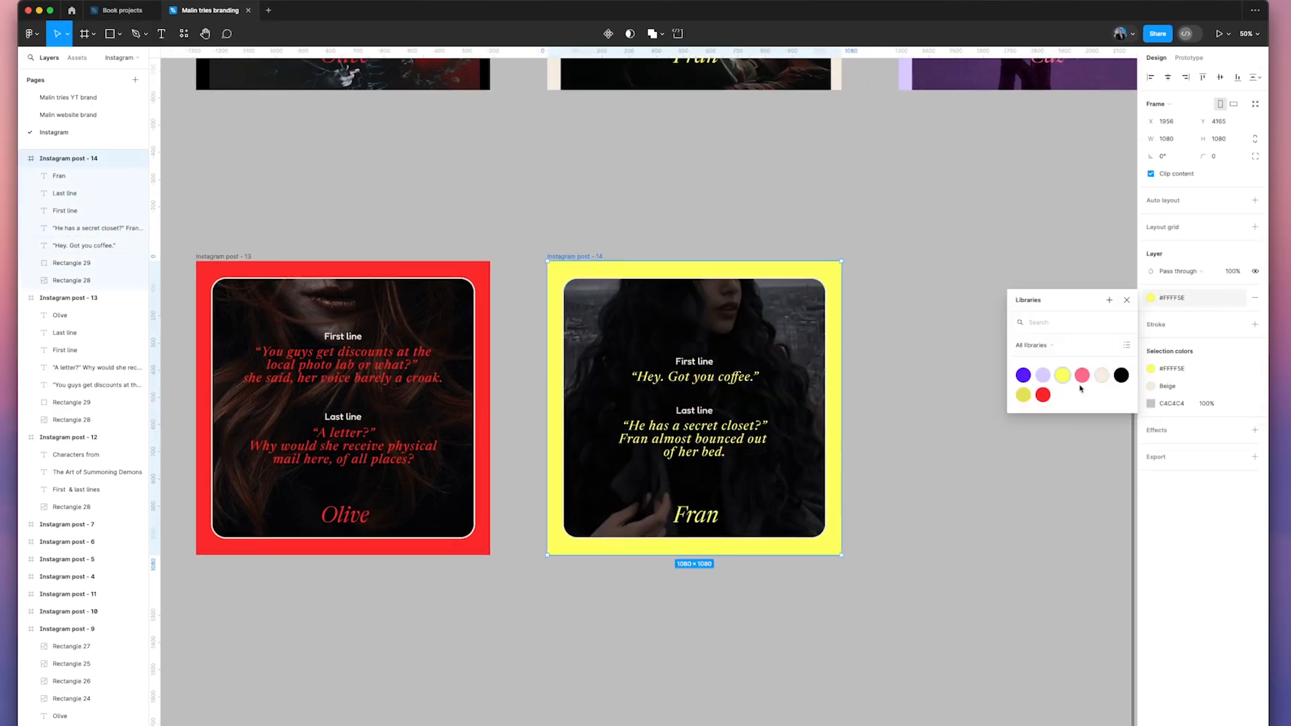
# Step: Change the Fran post's yellow background to the Beige style and duplicate the whole post
pyautogui.press('Escape')
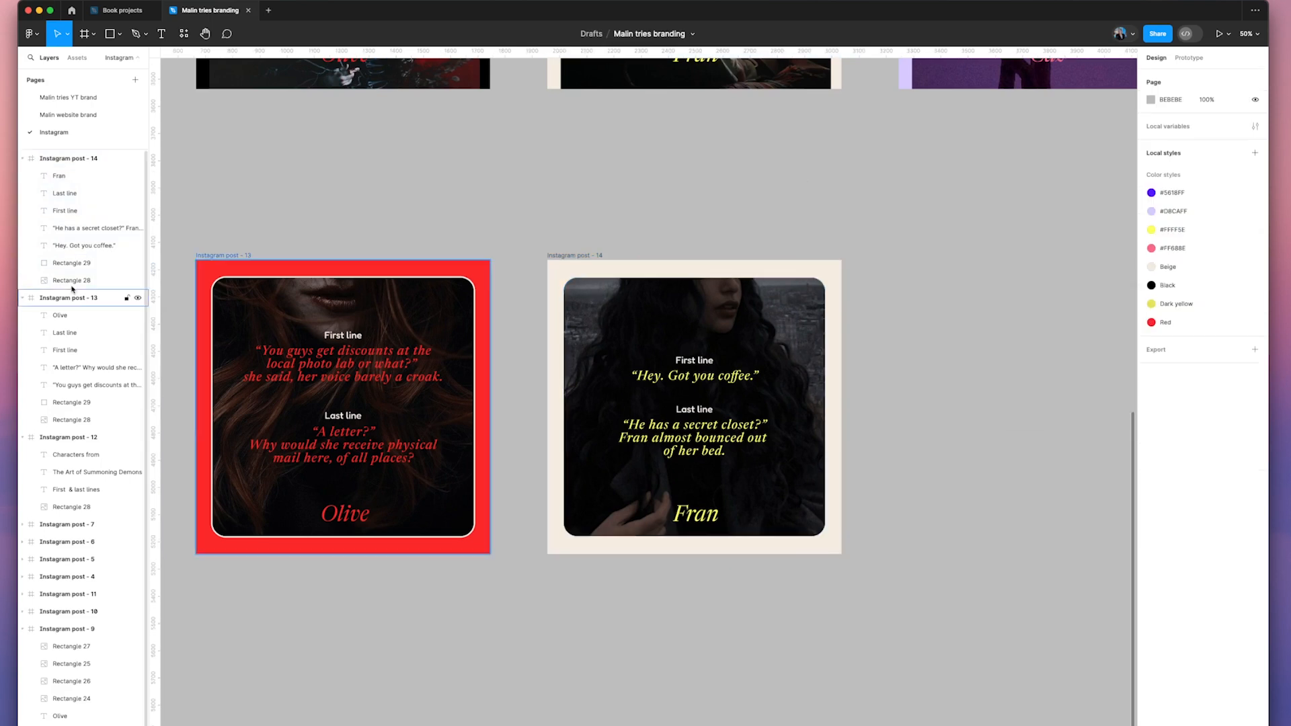
pyautogui.hscroll(2, 739, 269)
pyautogui.click(500, 281)
pyautogui.press('super+d')
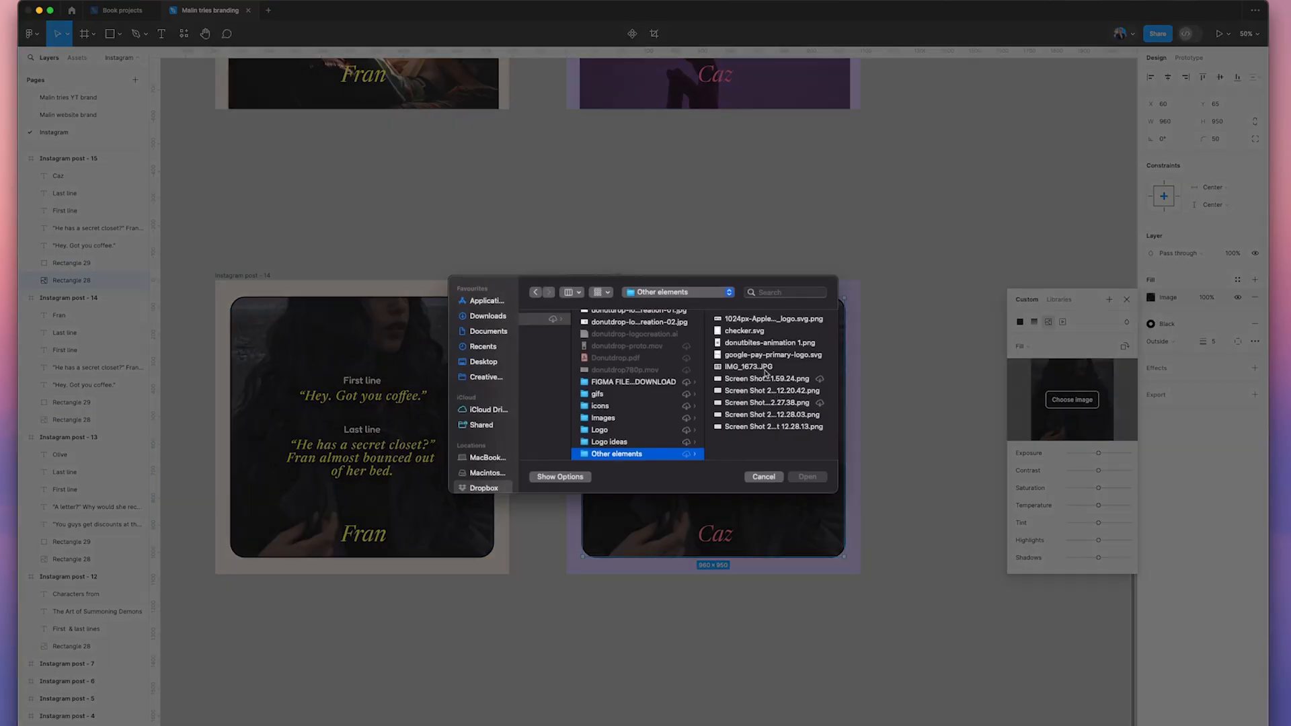
# Step: Replace the lilac Caz post's rounded image with the blue and red portrait from the Caz folder and reposition its crop
pyautogui.click(706, 297)
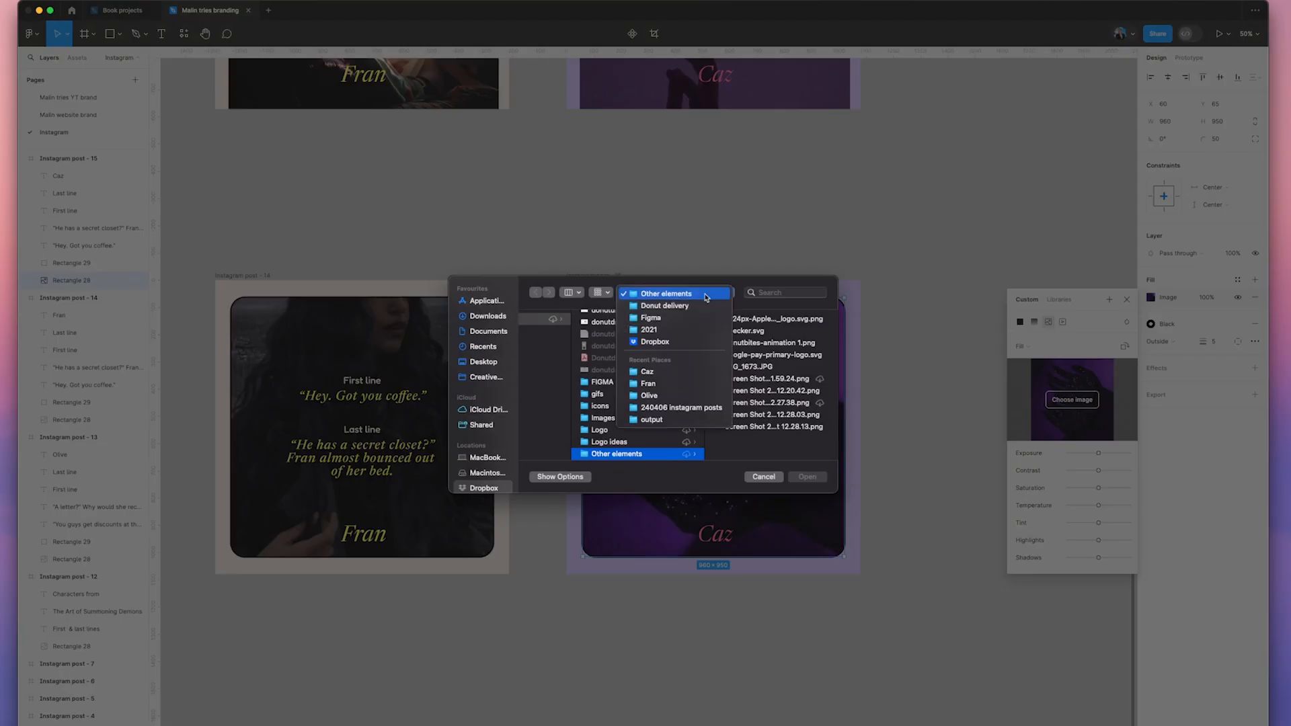
pyautogui.click(647, 371)
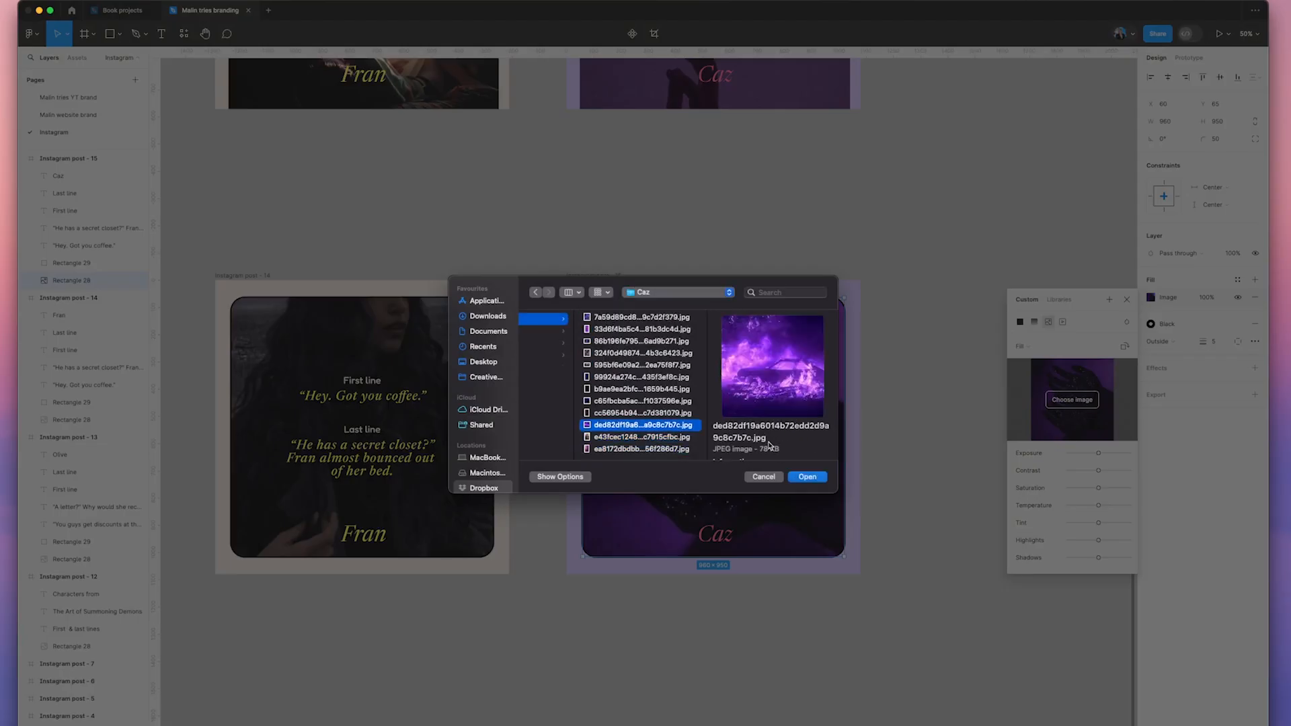
pyautogui.press('Return')
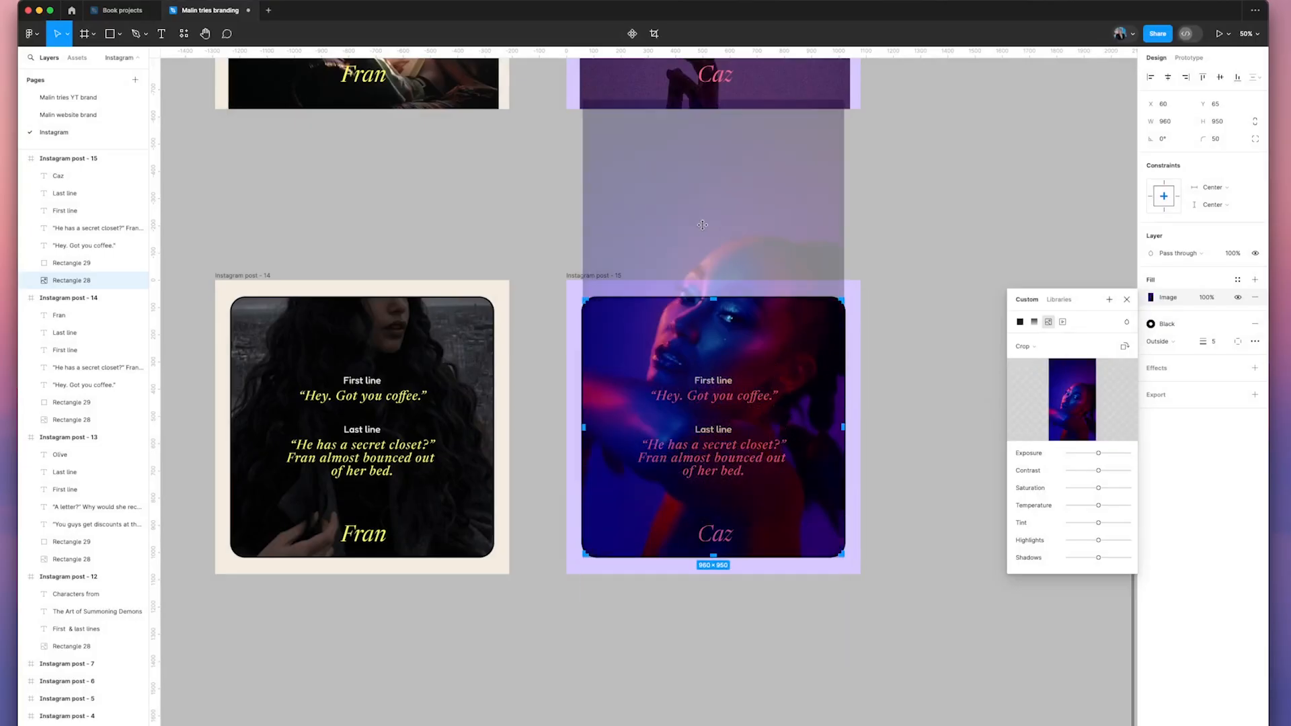
pyautogui.click(907, 207)
# Step: Try the pink smoke photo as the rounded image in the Caz post
pyautogui.hscroll(-2, 908, 207)
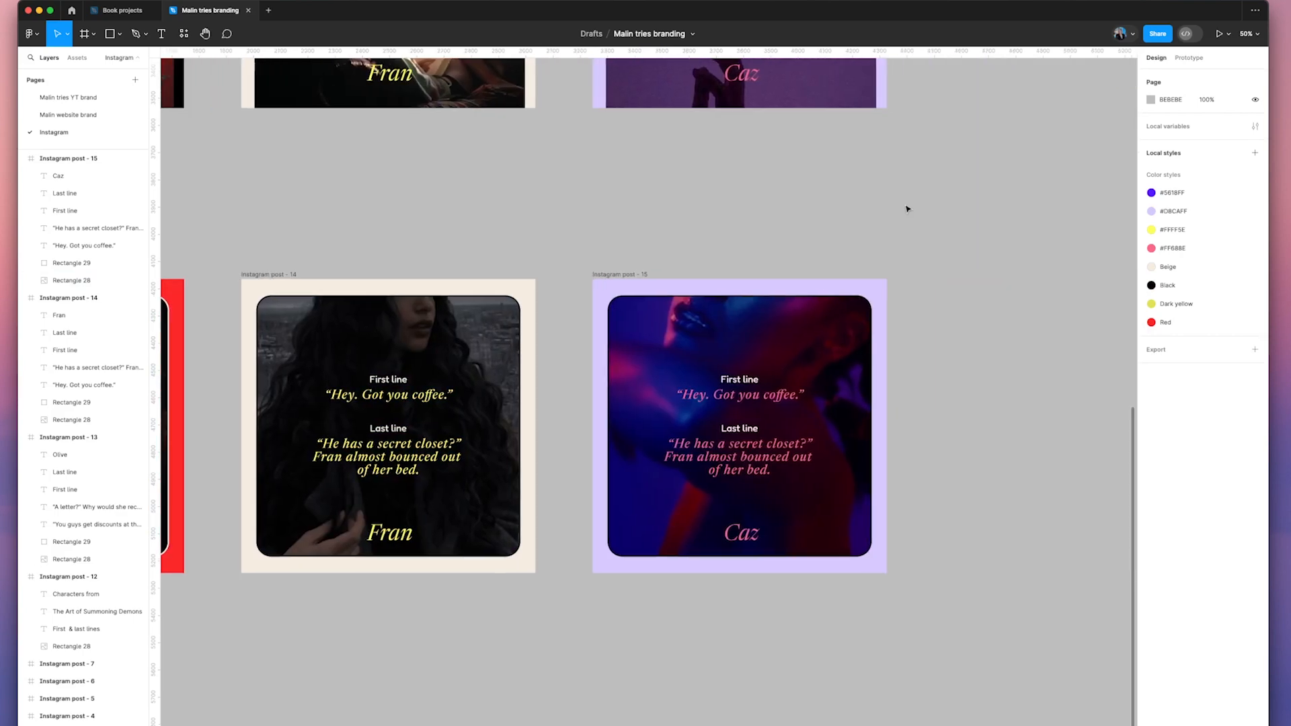
pyautogui.click(1175, 301)
pyautogui.click(1074, 404)
pyautogui.press('Escape')
pyautogui.hscroll(1, 892, 280)
pyautogui.press('Escape')
pyautogui.click(1151, 298)
pyautogui.click(1072, 399)
pyautogui.press('Return')
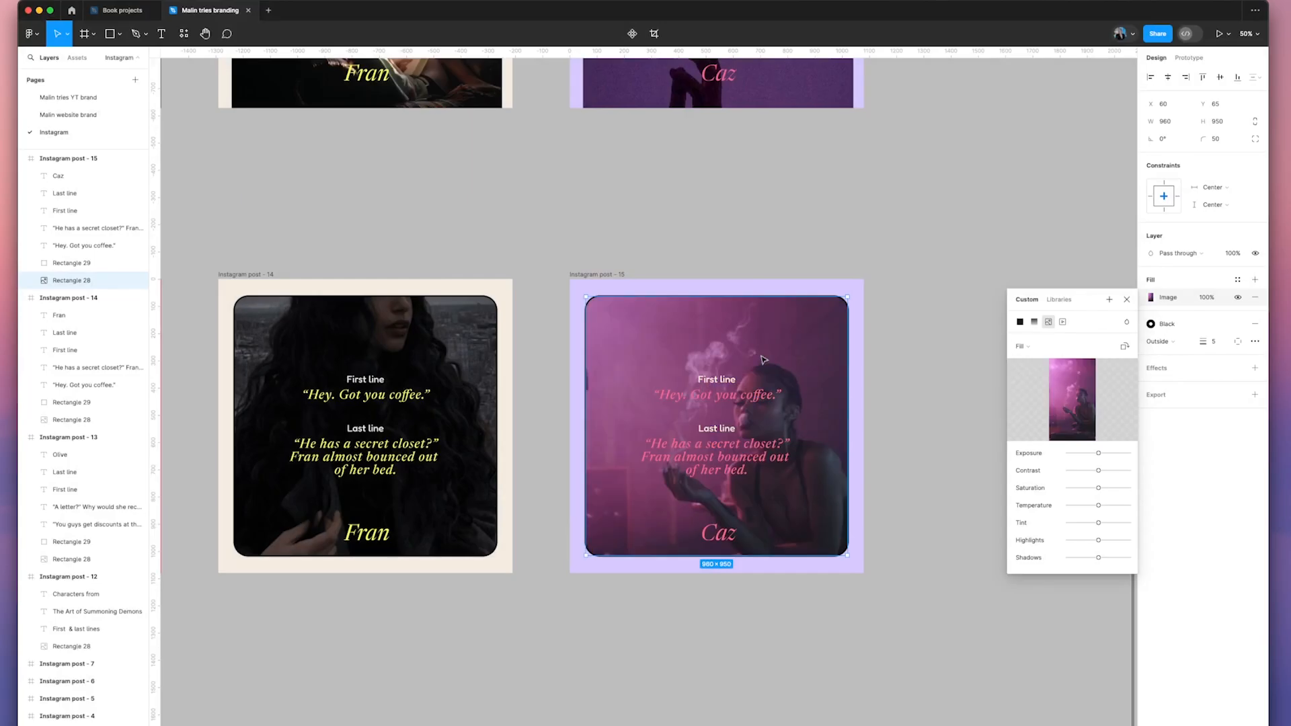
# Step: Set the Caz post's blue and red portrait to Crop and shift the photo upward within the rounded shape
pyautogui.click(1023, 346)
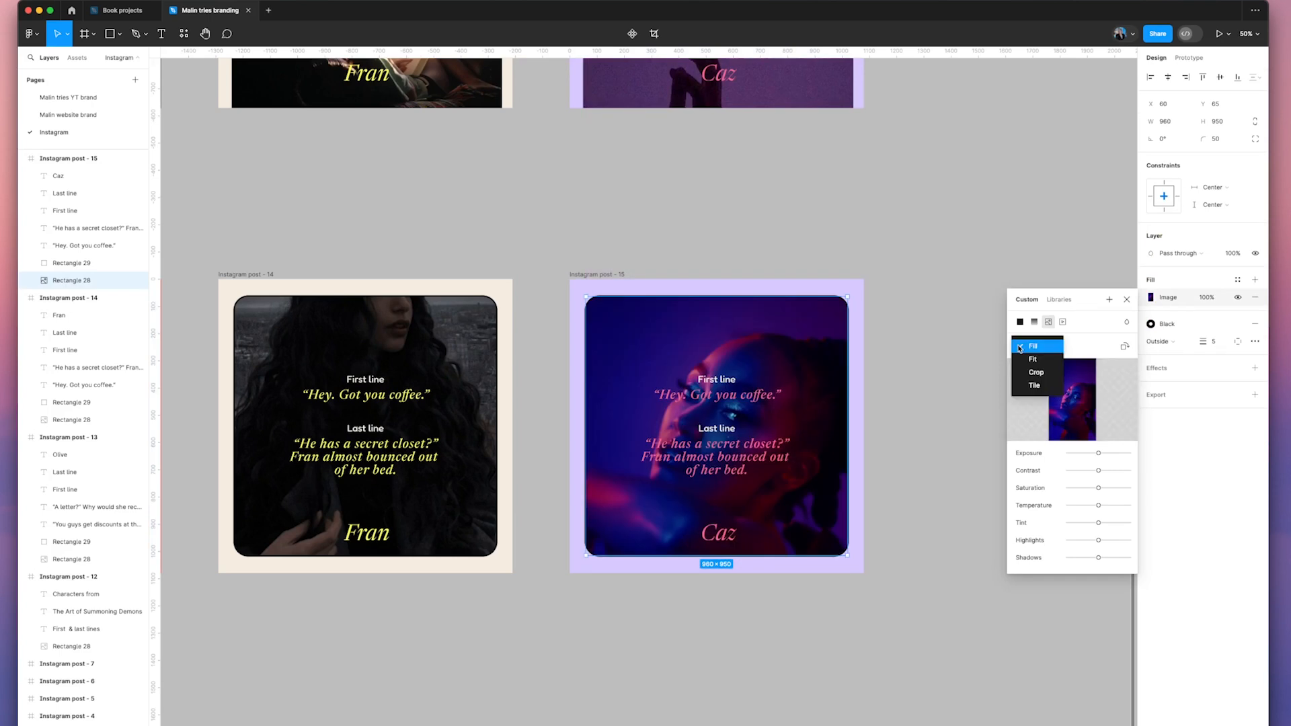
pyautogui.click(1032, 372)
pyautogui.moveTo(706, 269); pyautogui.dragTo(694, 237)
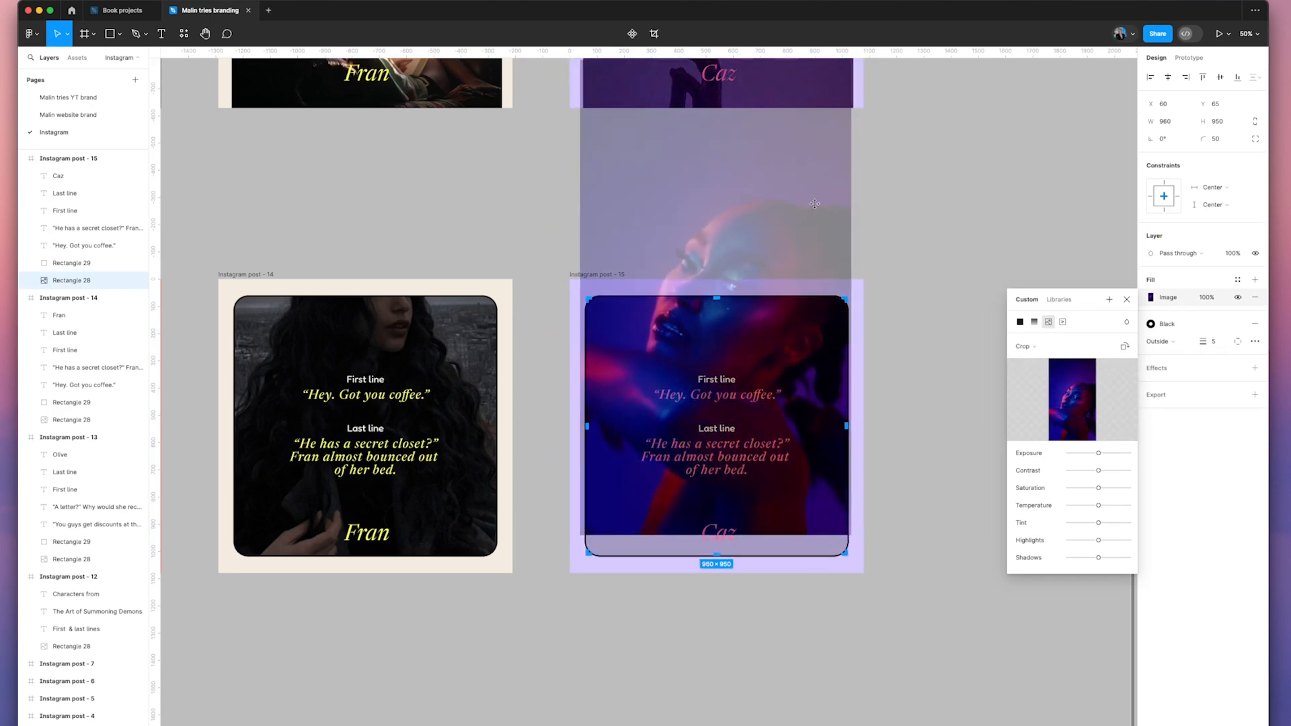
pyautogui.press('Escape')
pyautogui.press('Escape')
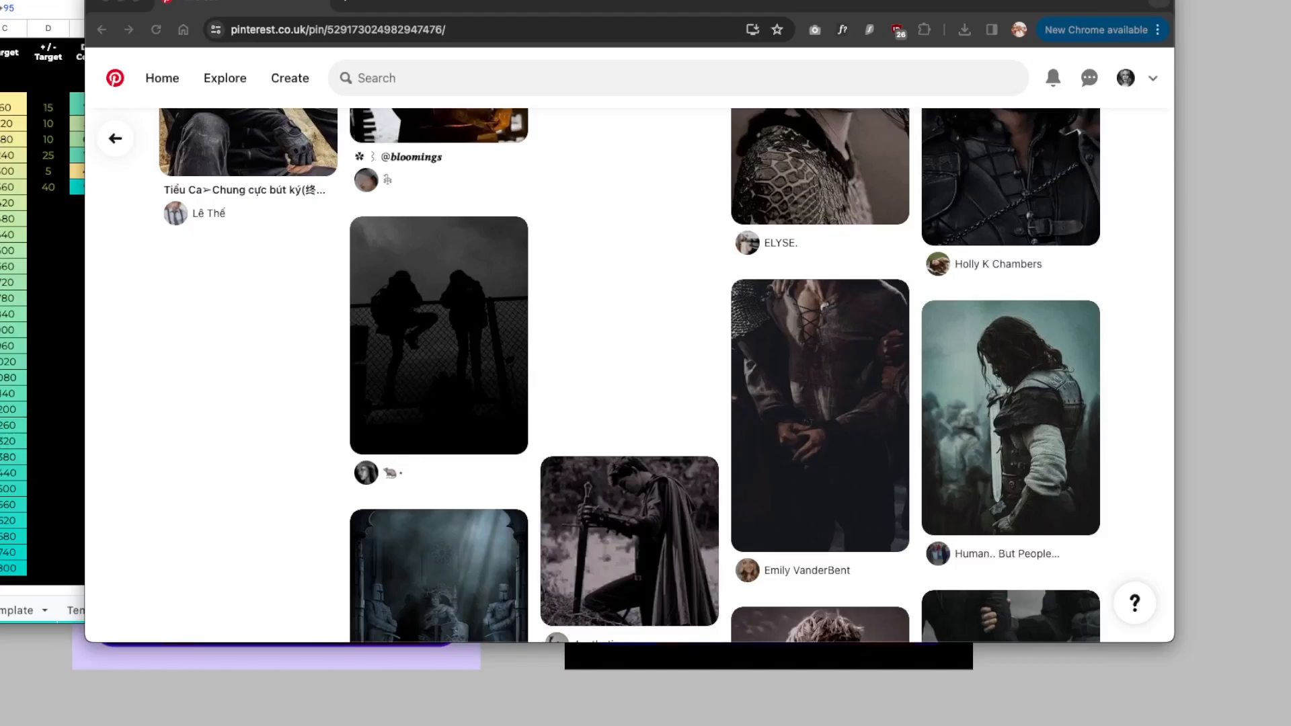
# Step: Search Pinterest for "aesthetic man leather jacket"
pyautogui.scroll(-10, 629, 377)
pyautogui.click(403, 80)
pyautogui.write('aesthetic man leather jacket')
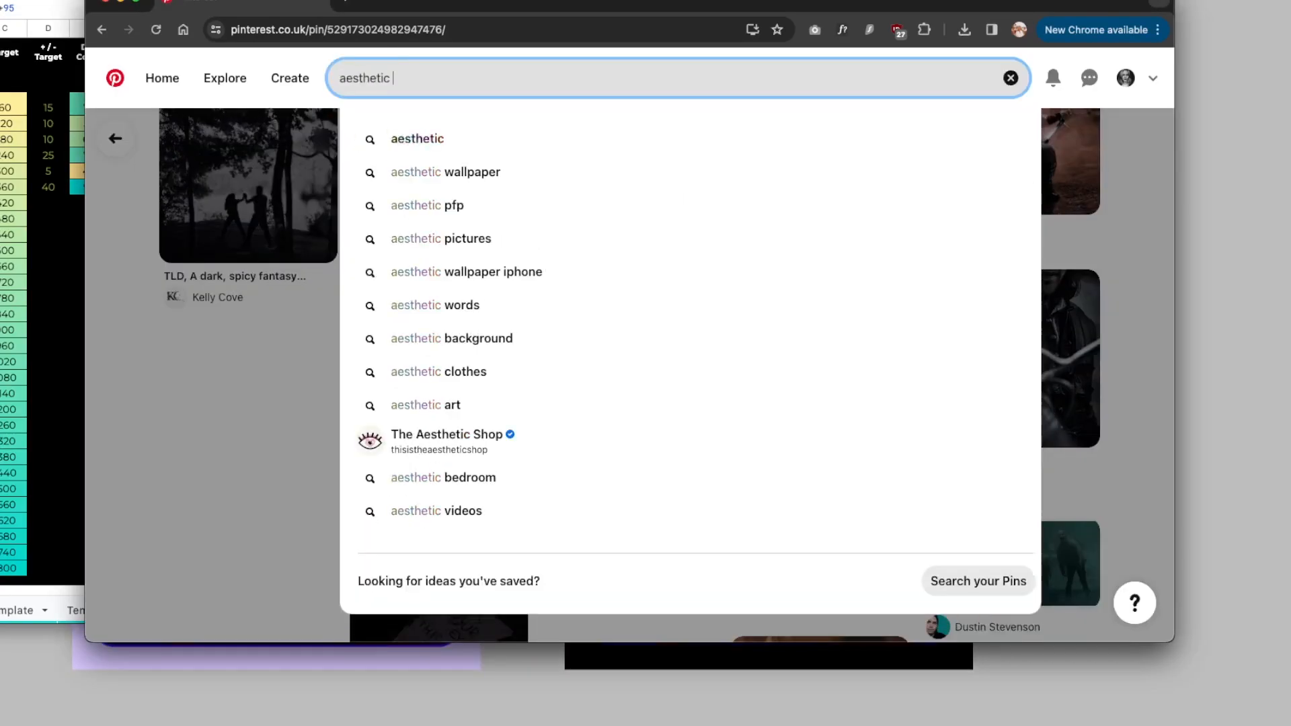
pyautogui.press('Return')
# Step: Open one of the search results in a separate tab, save its image and close the tab
pyautogui.scroll(-3, 113, 322)
pyautogui.rightClick(254, 361)
pyautogui.click(283, 372)
pyautogui.click(417, 3)
pyautogui.scroll(-10, 545, 263)
pyautogui.scroll(10, 544, 262)
pyautogui.rightClick(470, 269)
pyautogui.click(514, 422)
pyautogui.press('super+w')
# Step: Open the related pin of the man in a black T-shirt with a wristwatch and save its image
pyautogui.scroll(-20, 541, 309)
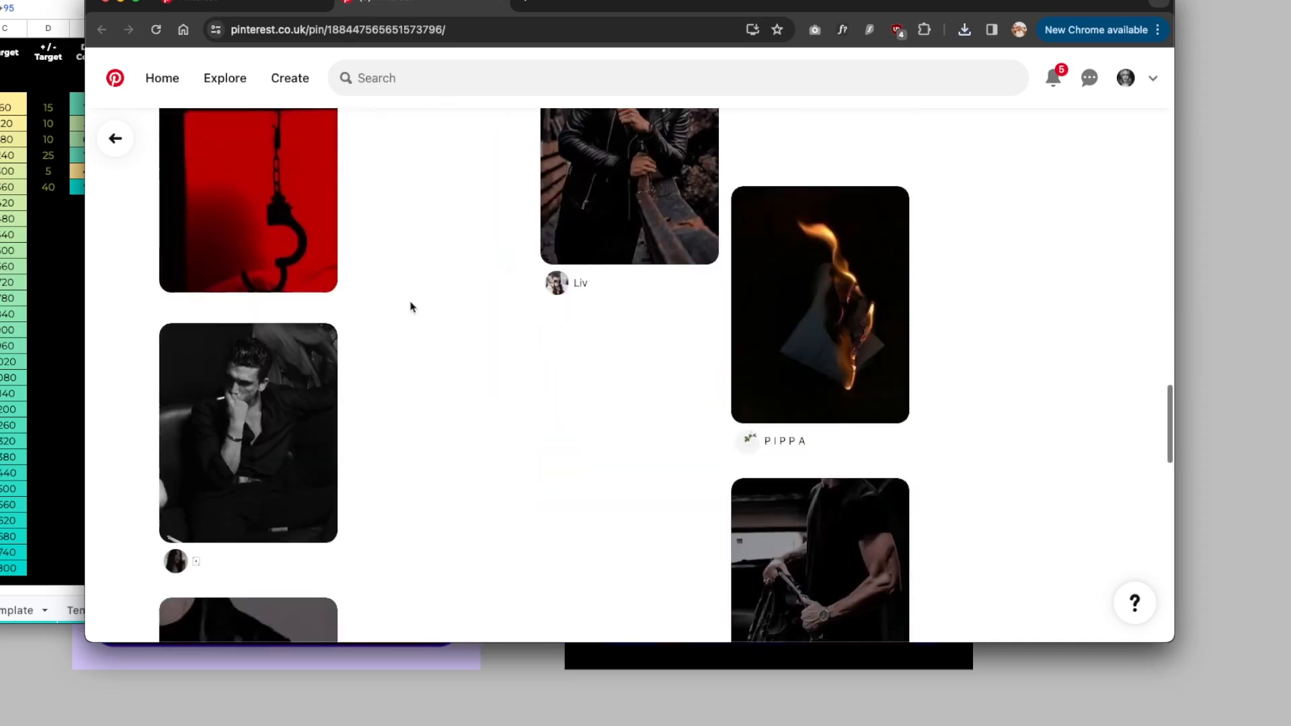
pyautogui.click(818, 551)
pyautogui.rightClick(518, 270)
pyautogui.click(570, 304)
pyautogui.press('Return')
# Step: Find the pin of the shirtless man sitting by a dark window, save its image and browse the related pins
pyautogui.scroll(-5, 569, 304)
pyautogui.click(261, 413)
pyautogui.scroll(-10, 547, 289)
pyautogui.click(548, 288)
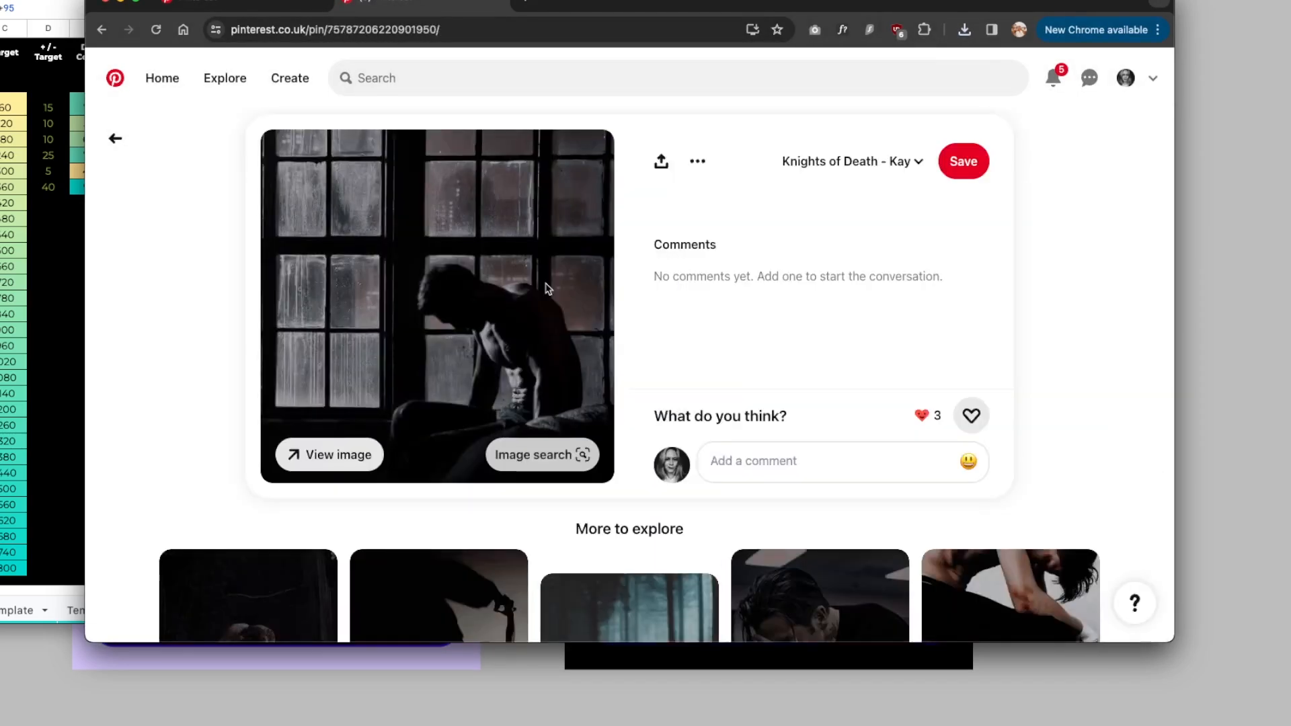
pyautogui.rightClick(548, 288)
pyautogui.click(599, 322)
pyautogui.scroll(-15, 118, 291)
pyautogui.scroll(-20, 118, 291)
pyautogui.scroll(20, 118, 291)
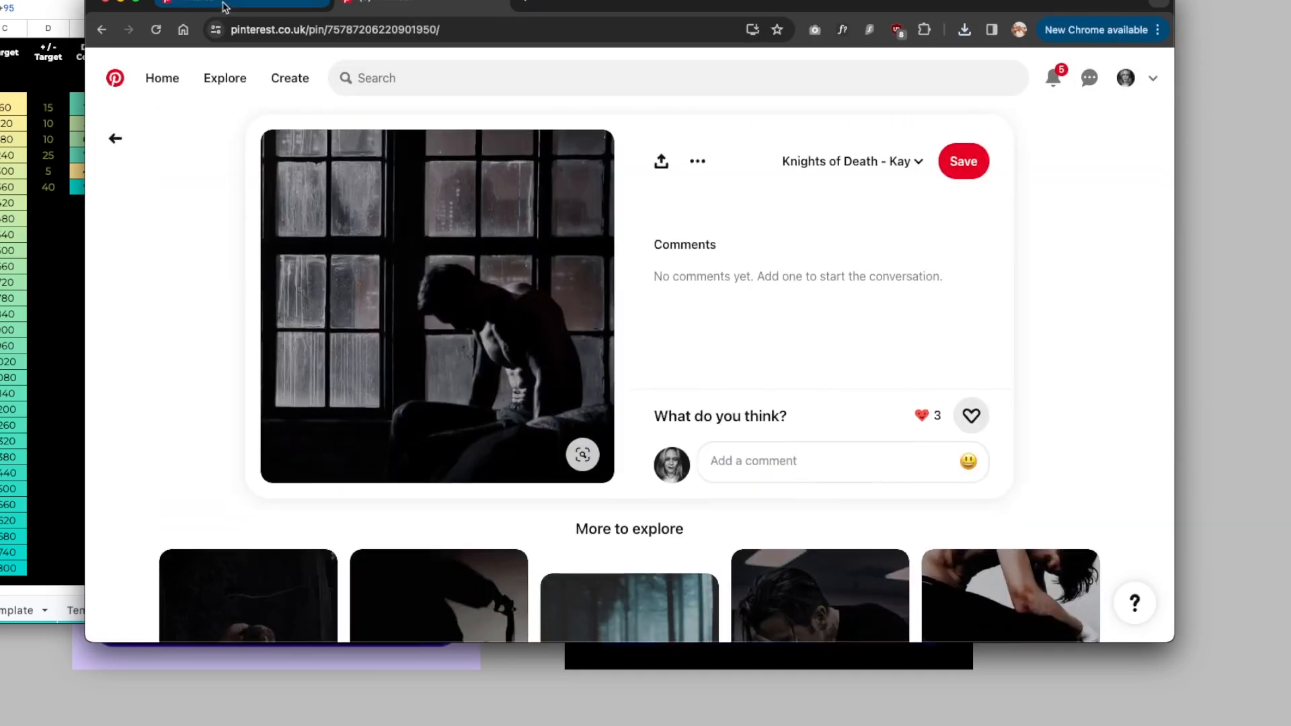
# Step: Return to the search results, open the pin of the seated man in a black leather jacket and save its image
pyautogui.click(226, 3)
pyautogui.scroll(-5, 1138, 375)
pyautogui.scroll(-20, 1139, 375)
pyautogui.keyDown('super'); pyautogui.click(233, 386); pyautogui.keyUp('super')
pyautogui.click(595, 3)
pyautogui.rightClick(468, 183)
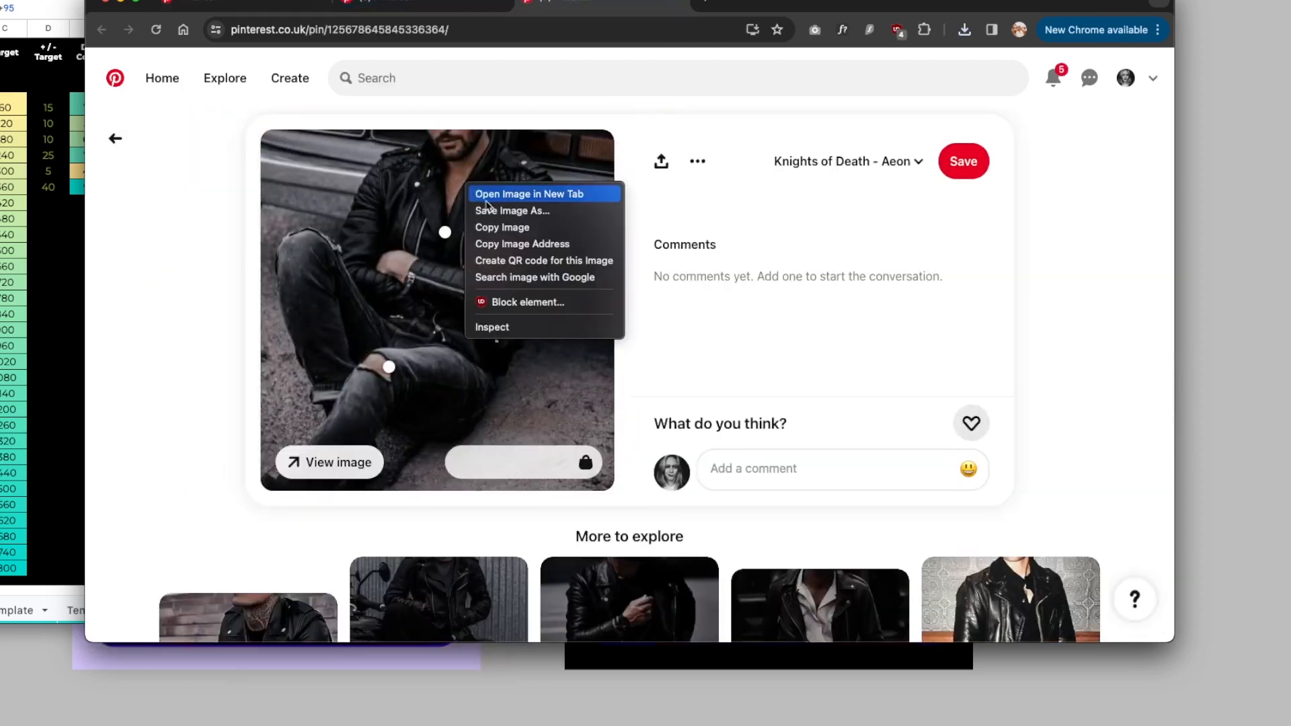
pyautogui.click(510, 210)
pyautogui.press('Return')
# Step: Open the related pin titled "interrogatorio", save its image and go back to the previous pins
pyautogui.scroll(-6, 1148, 352)
pyautogui.scroll(-20, 1147, 352)
pyautogui.click(242, 255)
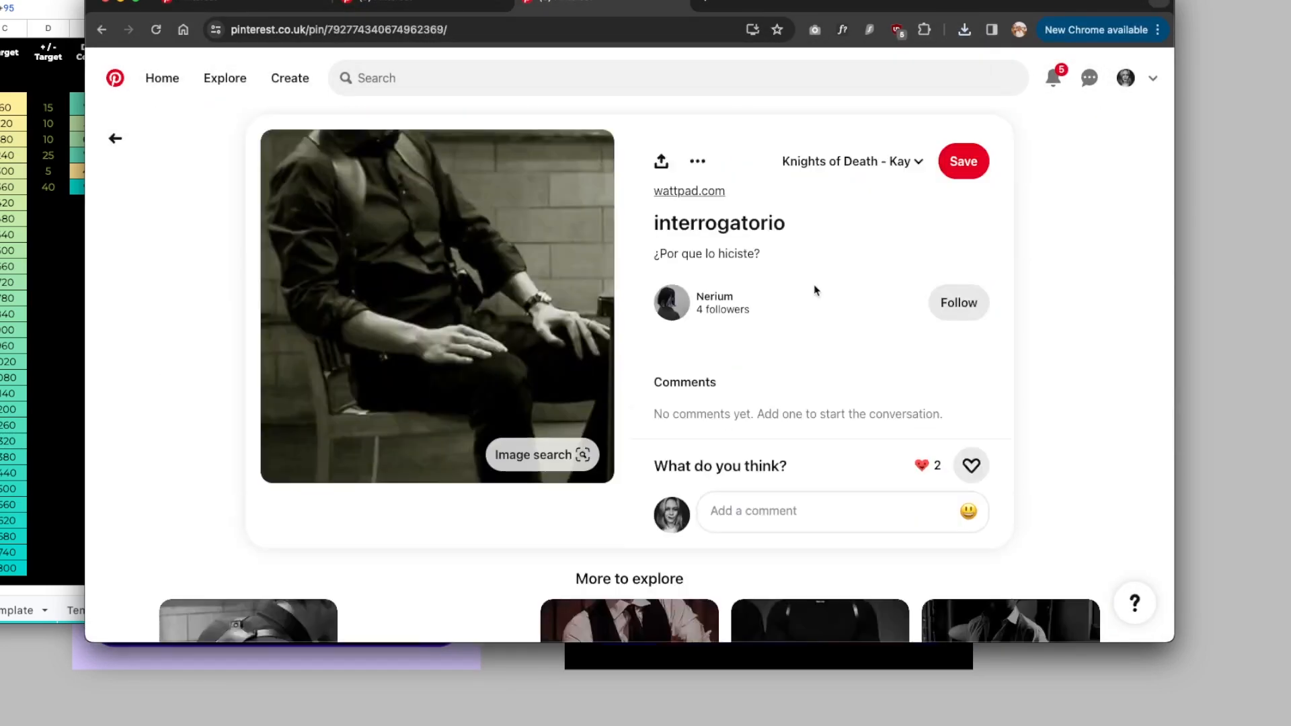
pyautogui.rightClick(468, 256)
pyautogui.click(514, 285)
pyautogui.press('Return')
pyautogui.click(115, 139)
pyautogui.scroll(-20, 1144, 357)
pyautogui.click(1098, 346)
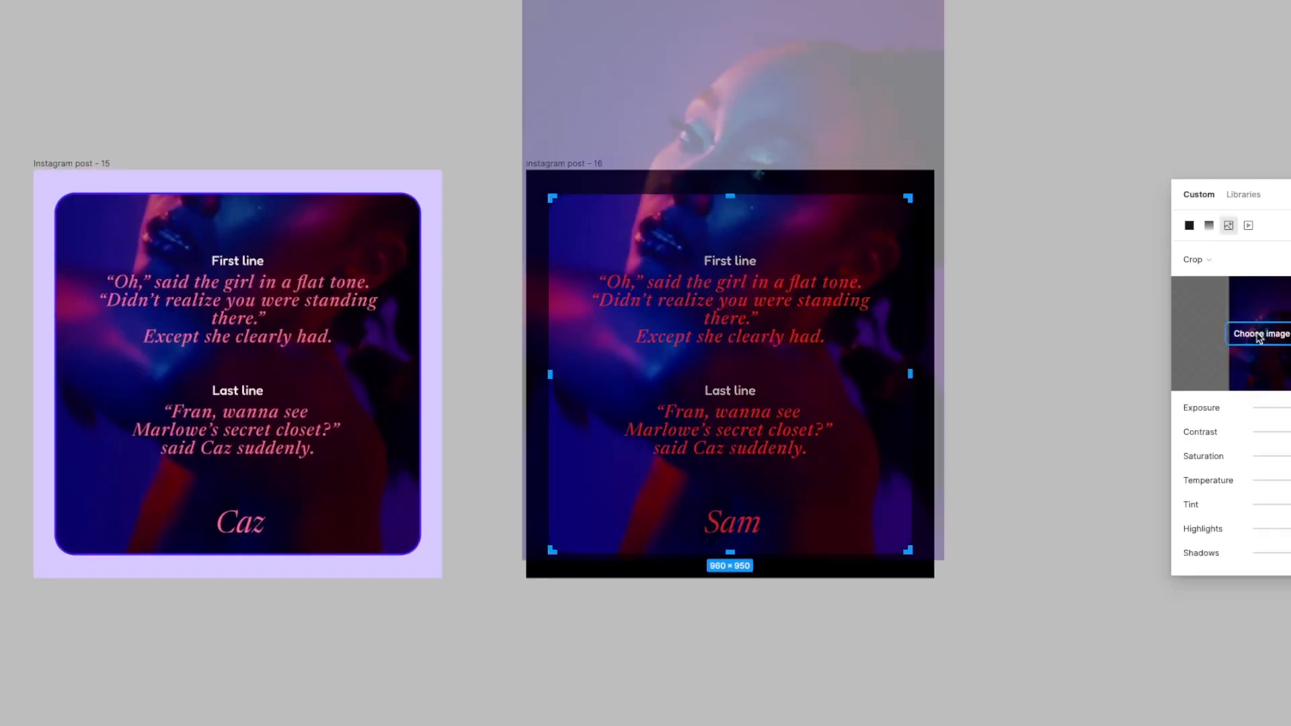
# Step: Replace the Sam post's image in Figma with the saved black T-shirt photo and give the rounded shape a red outline
pyautogui.click(1261, 334)
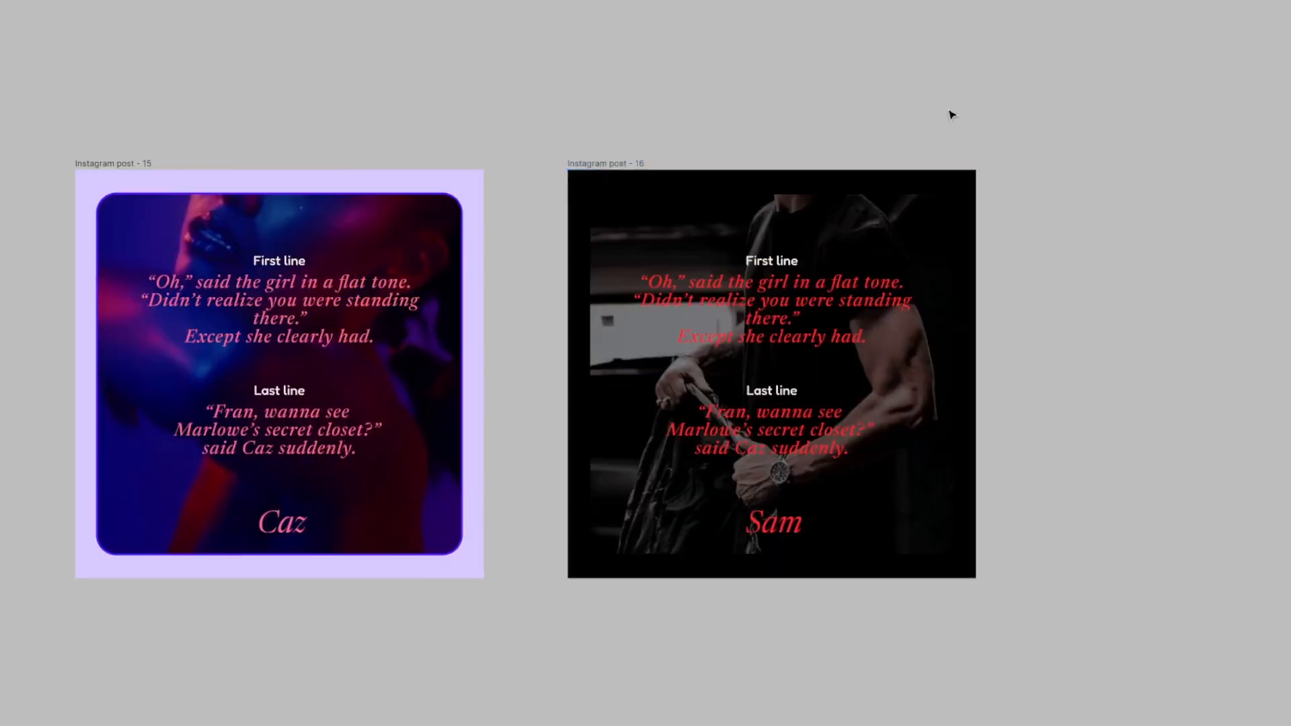
pyautogui.click(628, 230)
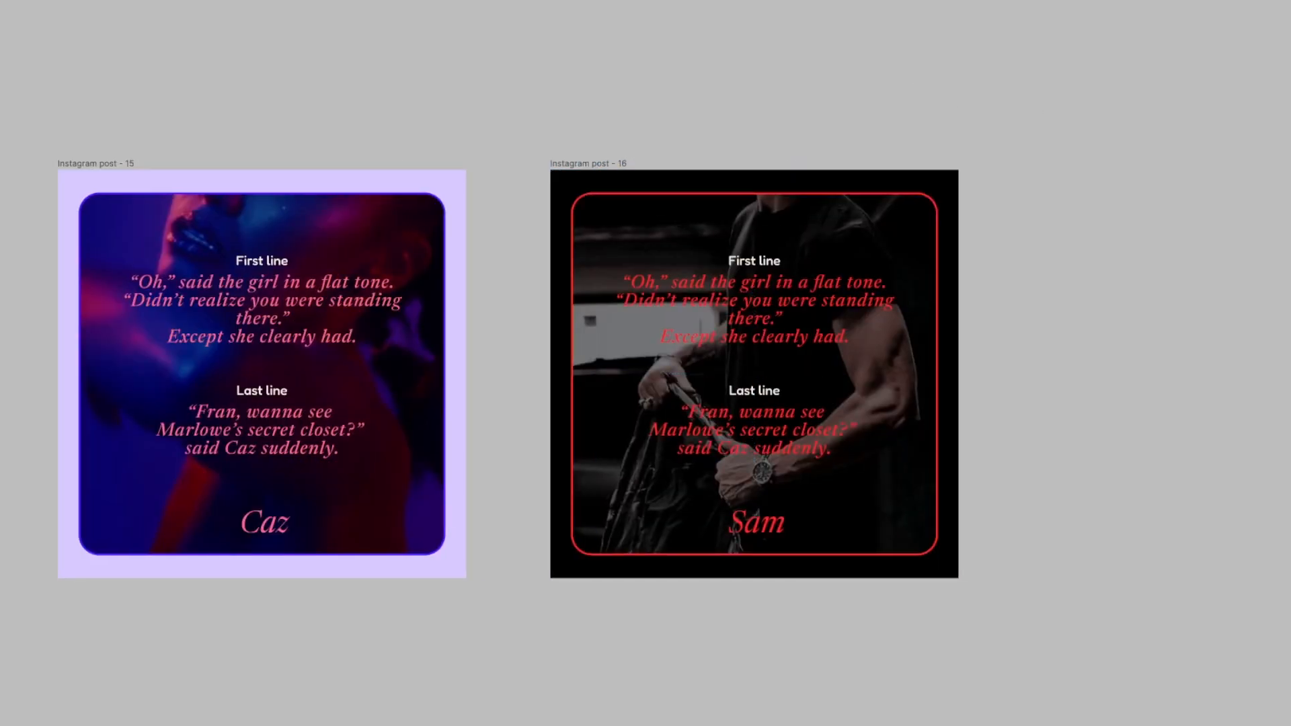
# Step: Replace the Sam post's first quote with "Miss Mathers. Still want that phone call?" and the last with "And we still have plenty of time…"
pyautogui.write('"Miss Mathers." Detective Denver looked at her from the door, which he was keeping open. For her. "Still want that phone call?"')
pyautogui.press('Escape')
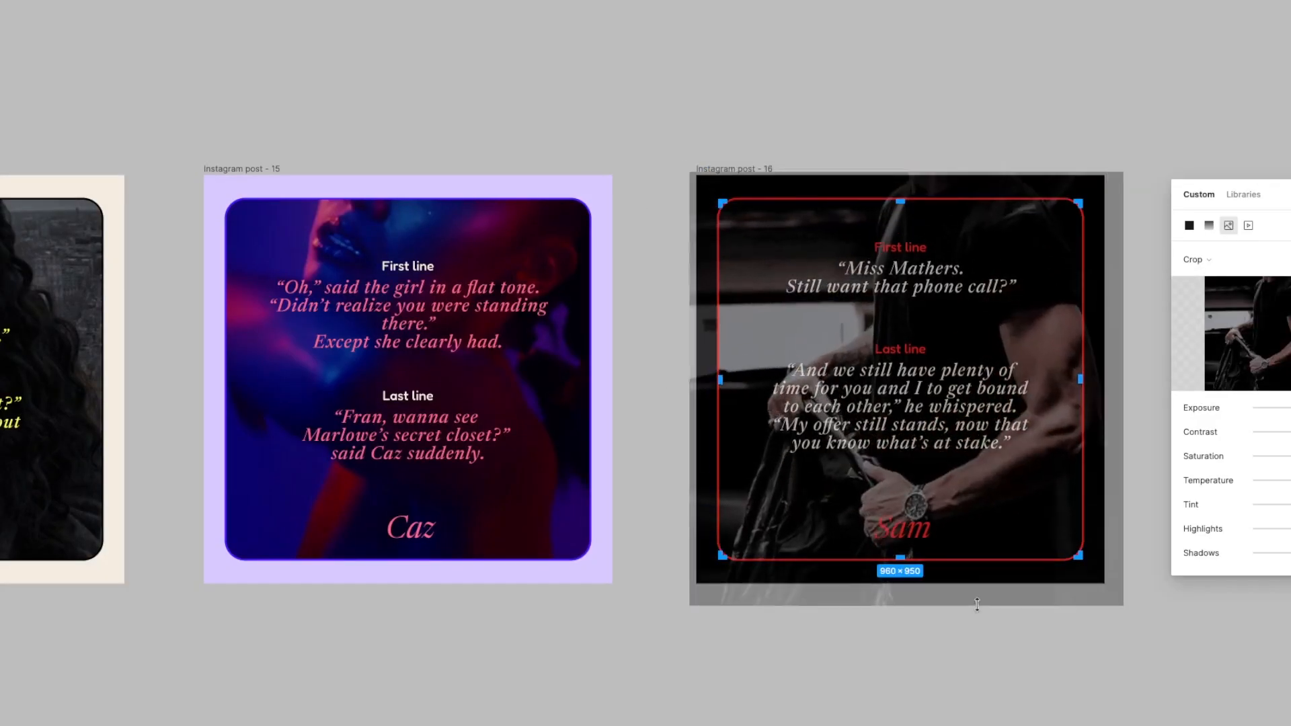
# Step: Resize the cropped photo in the Sam post and shift it slightly within the rounded shape
pyautogui.moveTo(977, 604); pyautogui.dragTo(976, 597)
pyautogui.moveTo(686, 357); pyautogui.dragTo(659, 340)
pyautogui.moveTo(991, 199); pyautogui.dragTo(987, 187)
pyautogui.click(1056, 90)
pyautogui.click(1056, 89)
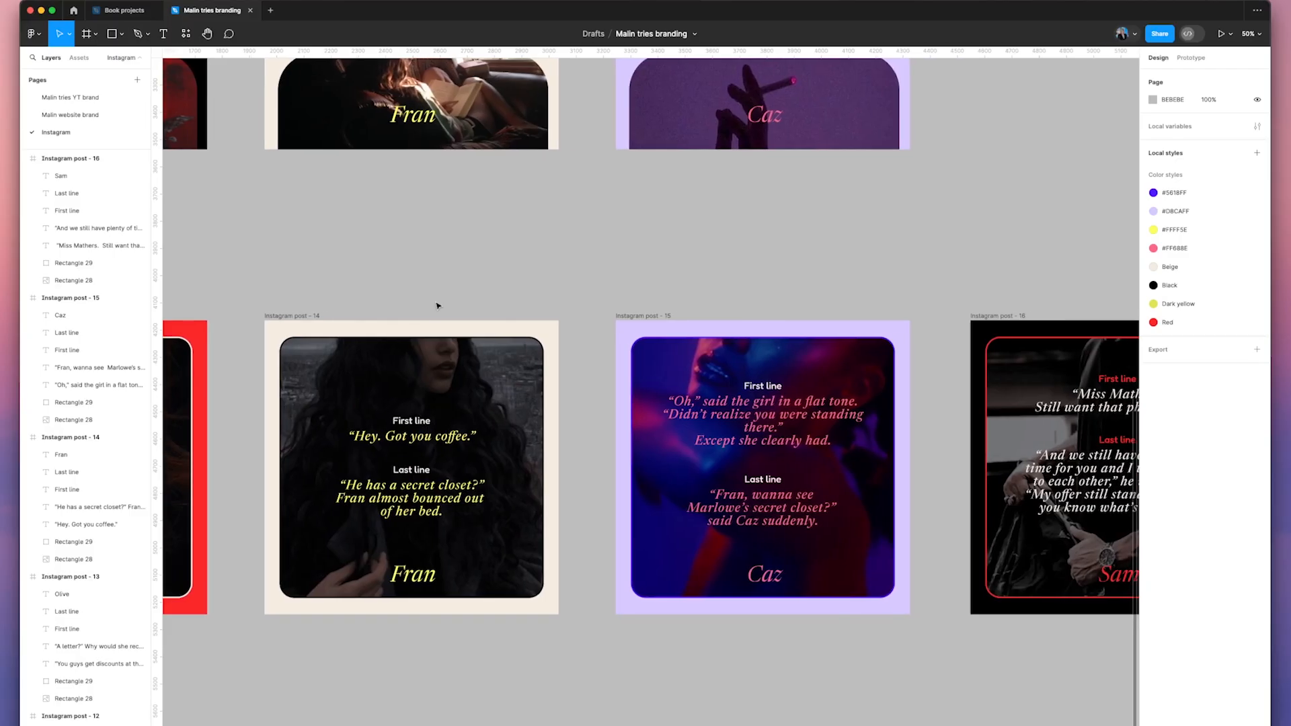
# Step: Examine the background and outline colours across the First & last lines row, from the cover to the Sam post
pyautogui.hscroll(-1, 439, 303)
pyautogui.hscroll(3, 440, 302)
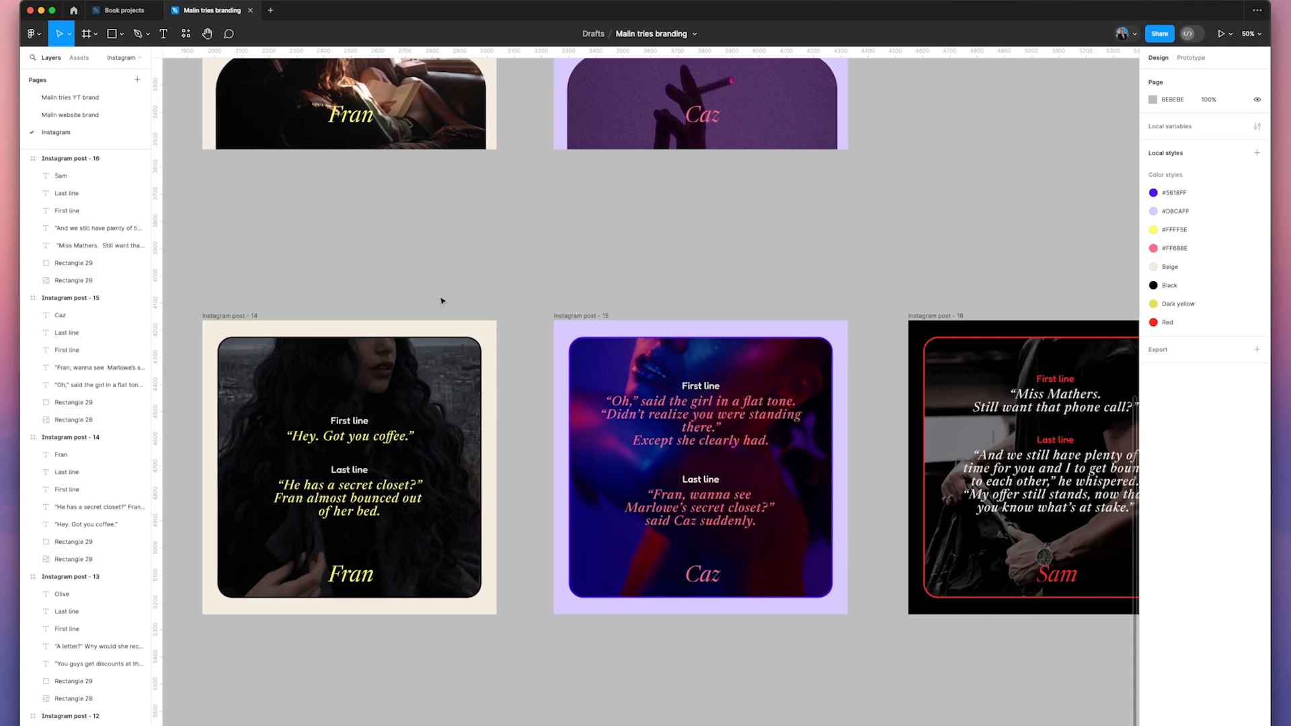
pyautogui.hscroll(-10, 442, 300)
pyautogui.hscroll(3, 441, 301)
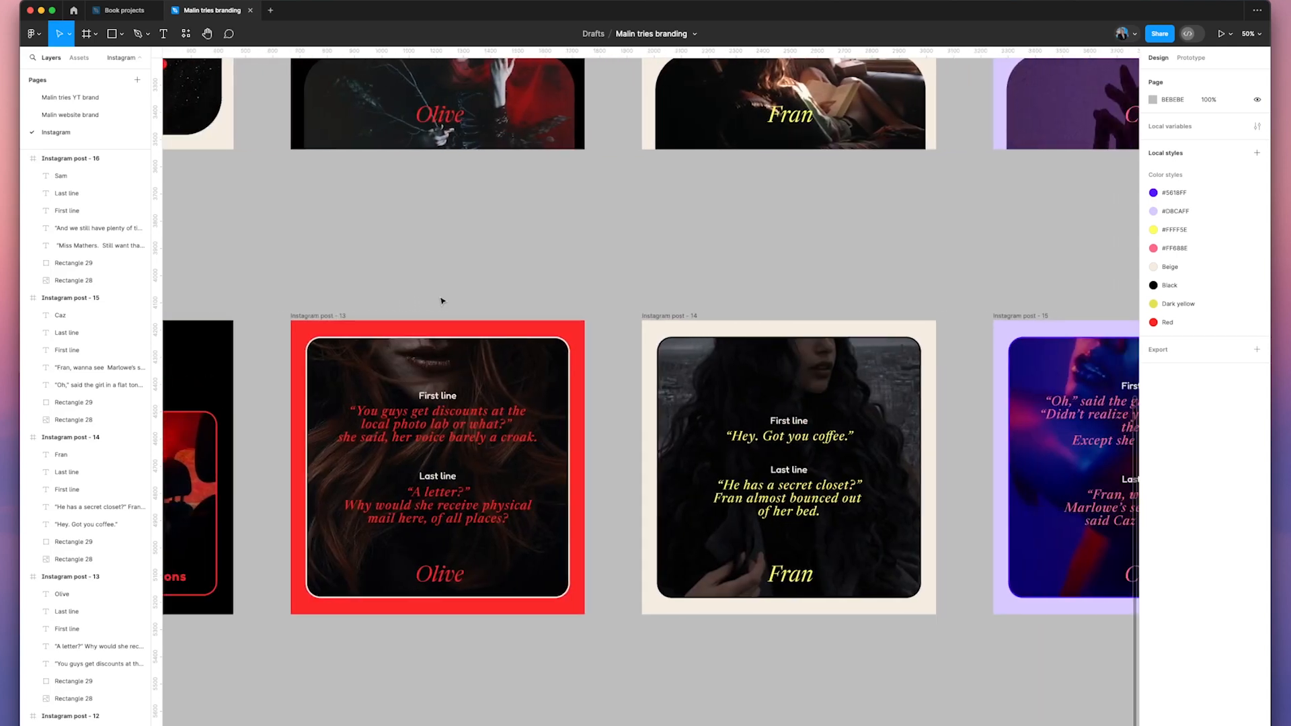
pyautogui.hscroll(2, 420, 301)
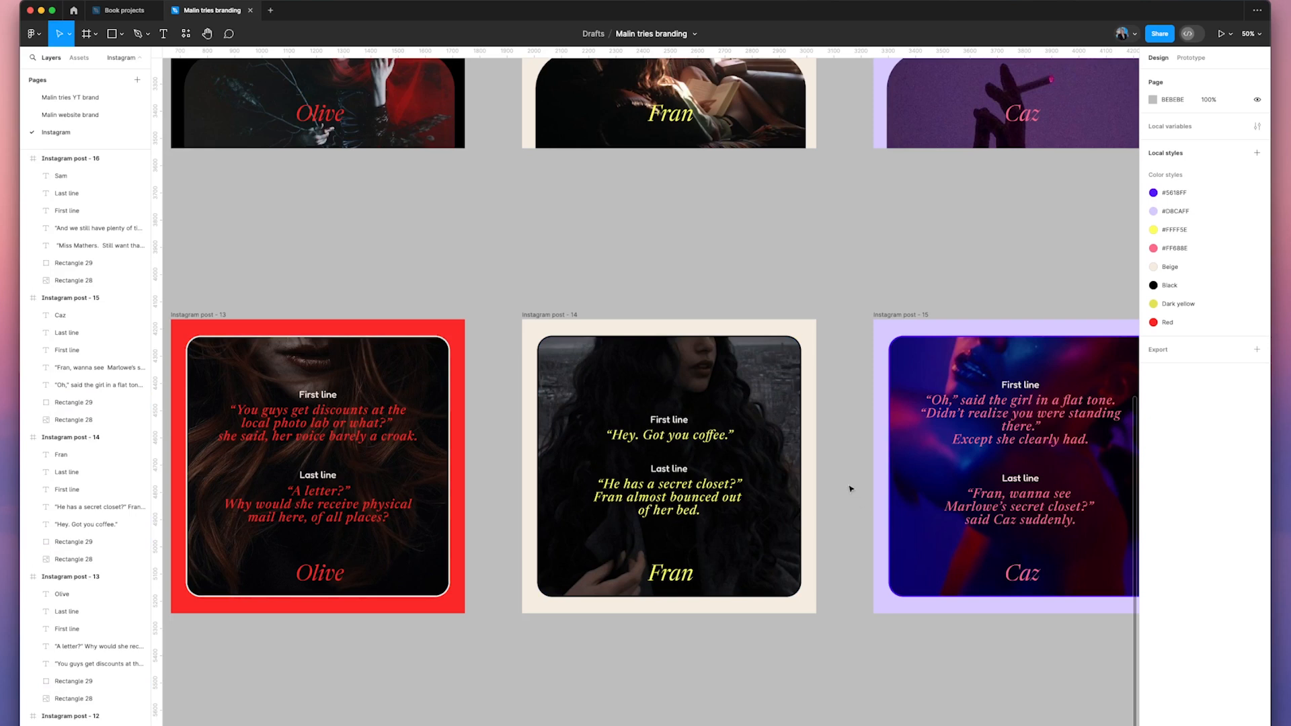
pyautogui.hscroll(5, 850, 489)
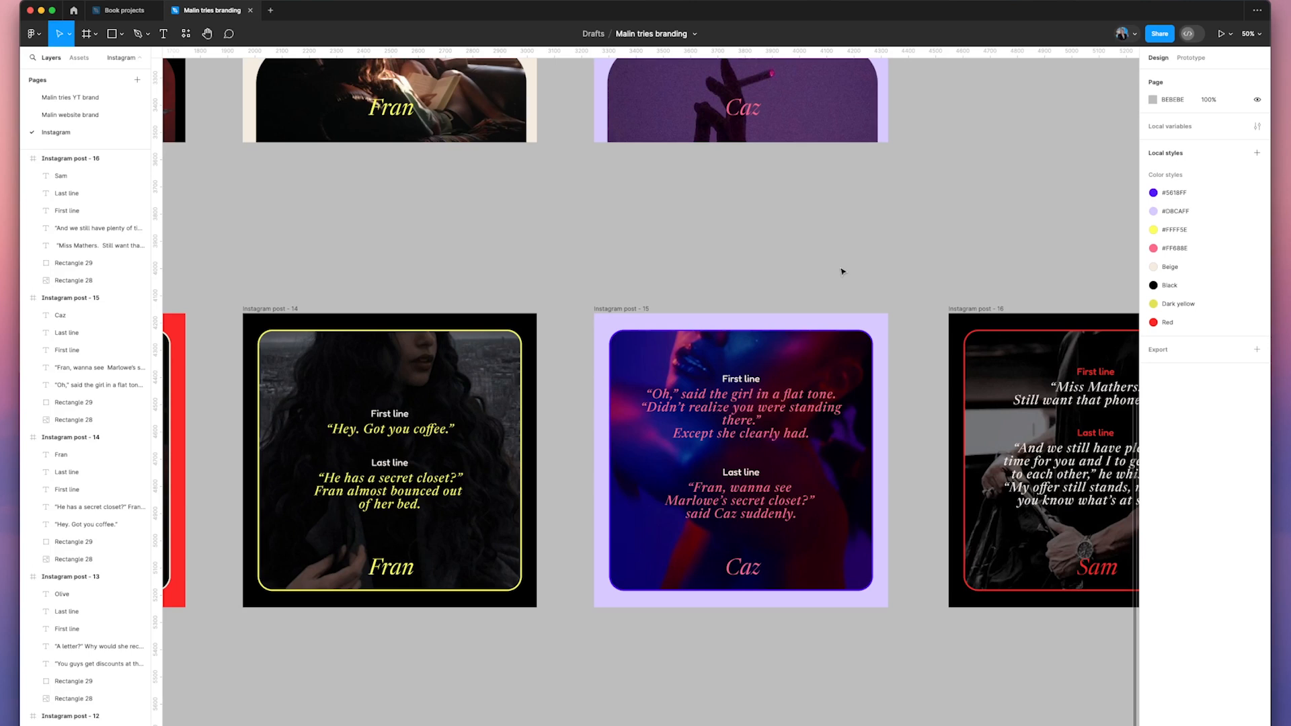
pyautogui.hscroll(-10, 831, 272)
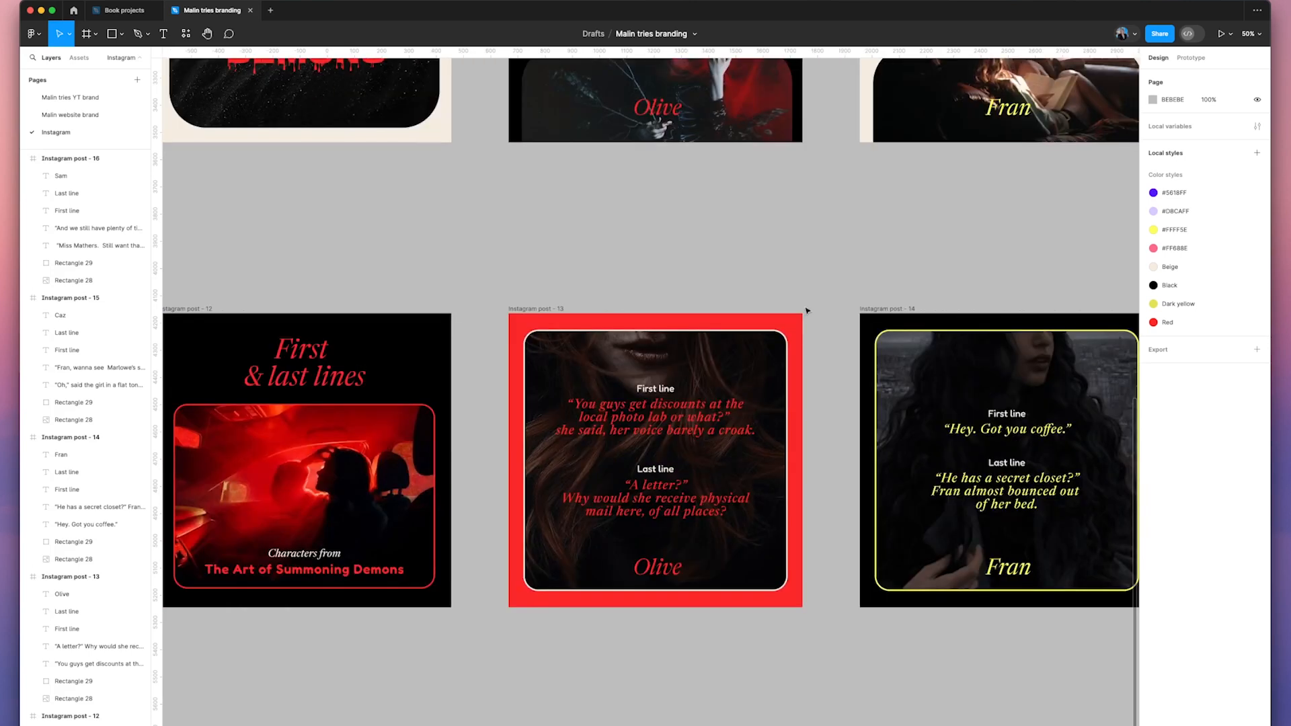
pyautogui.hscroll(14, 751, 277)
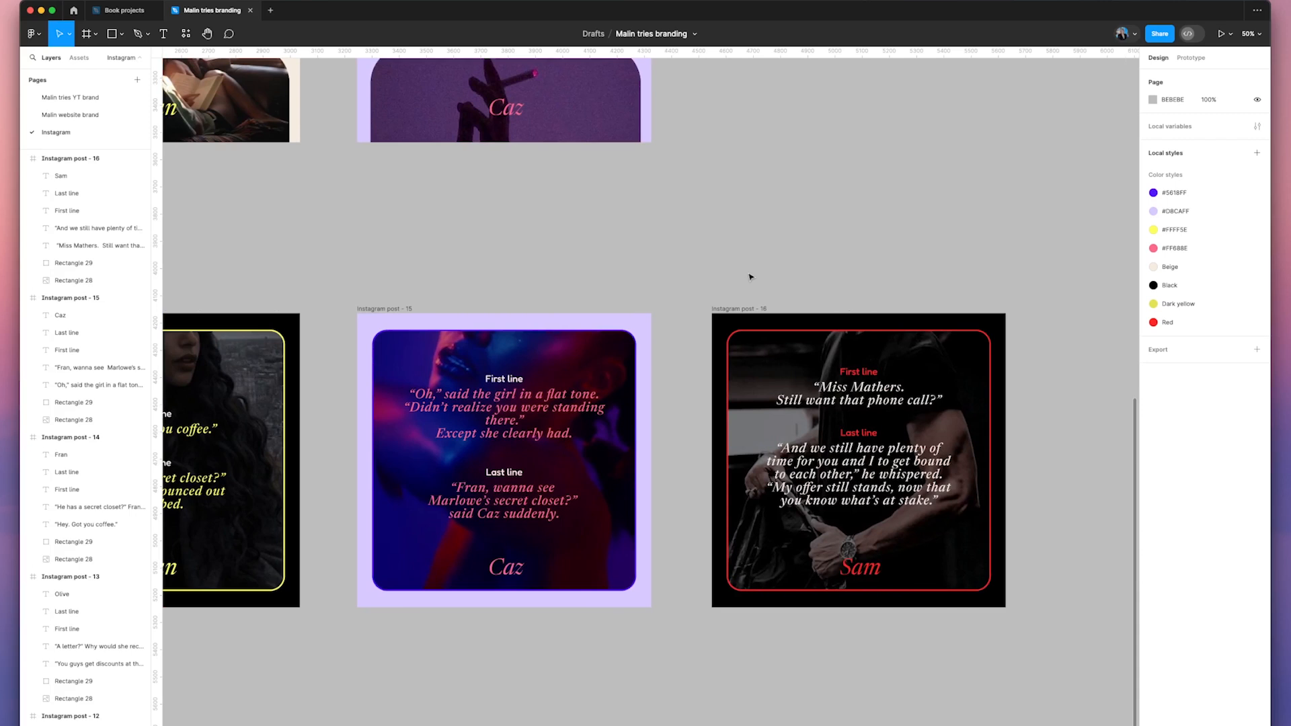
pyautogui.scroll(1, 751, 276)
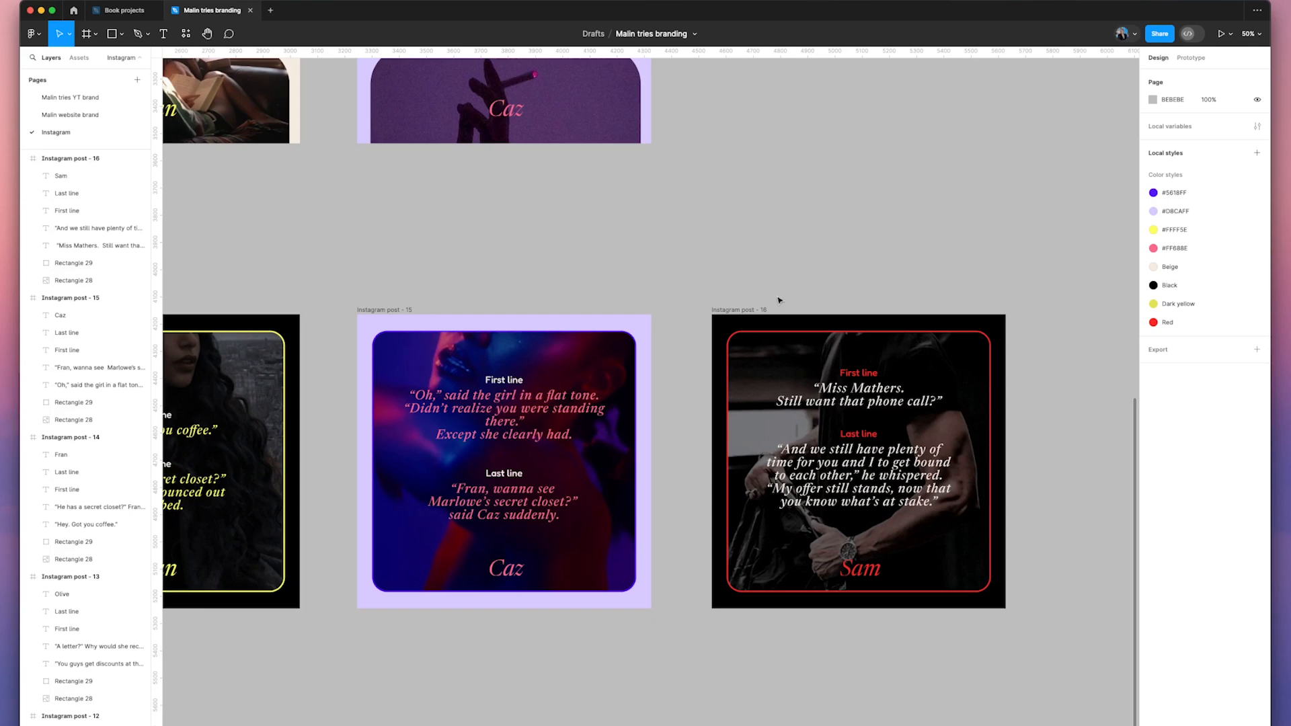
pyautogui.hscroll(-15, 779, 300)
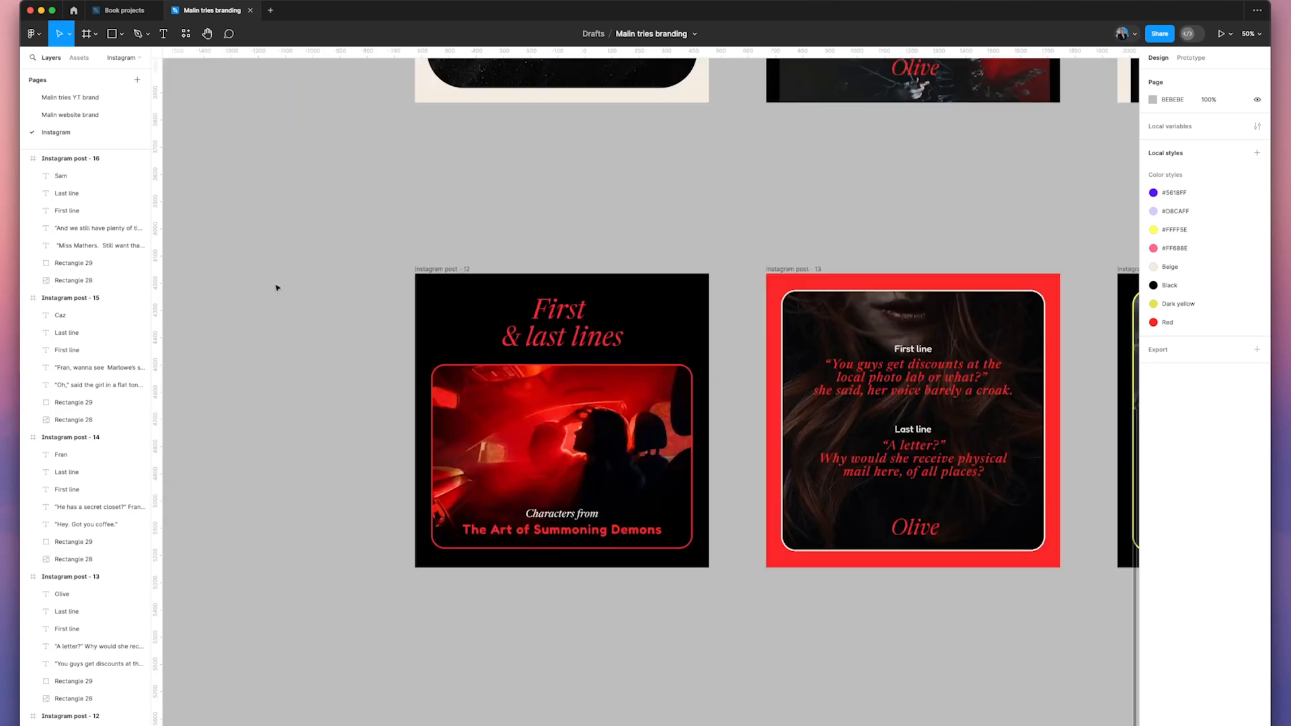
pyautogui.hscroll(4, 835, 230)
pyautogui.hscroll(10, 835, 230)
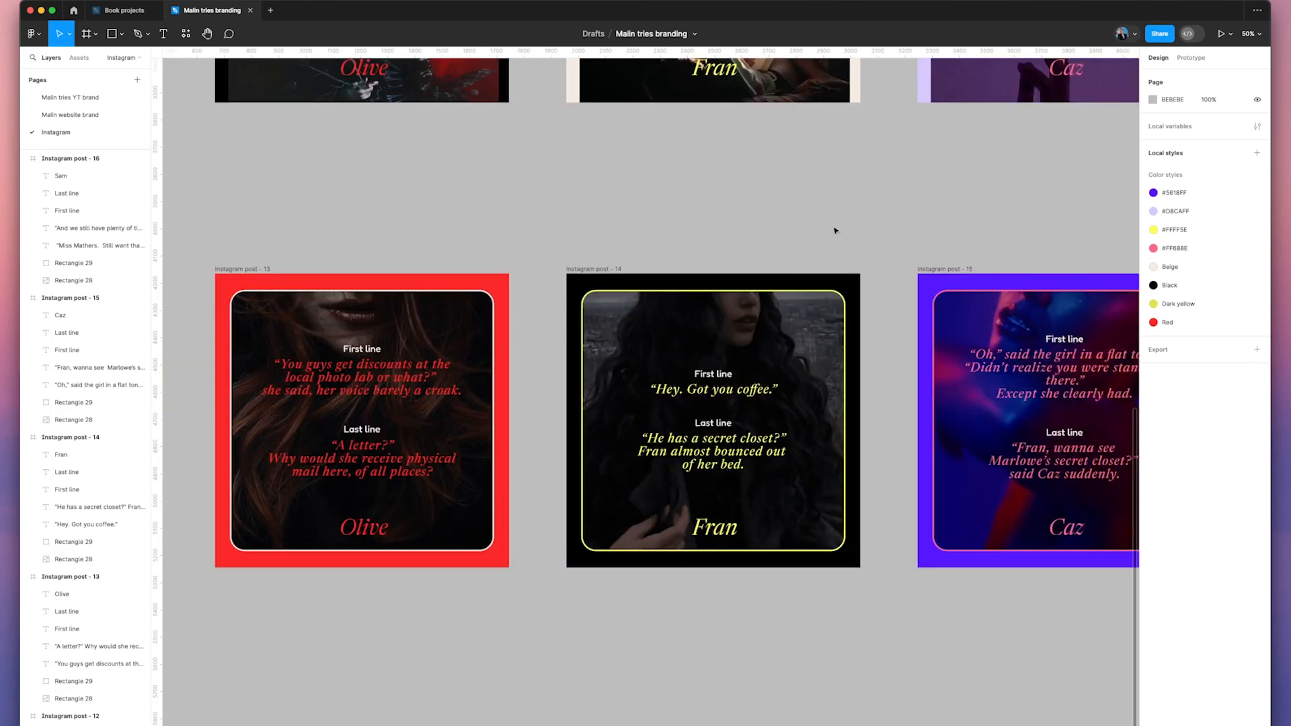
pyautogui.hscroll(8, 835, 230)
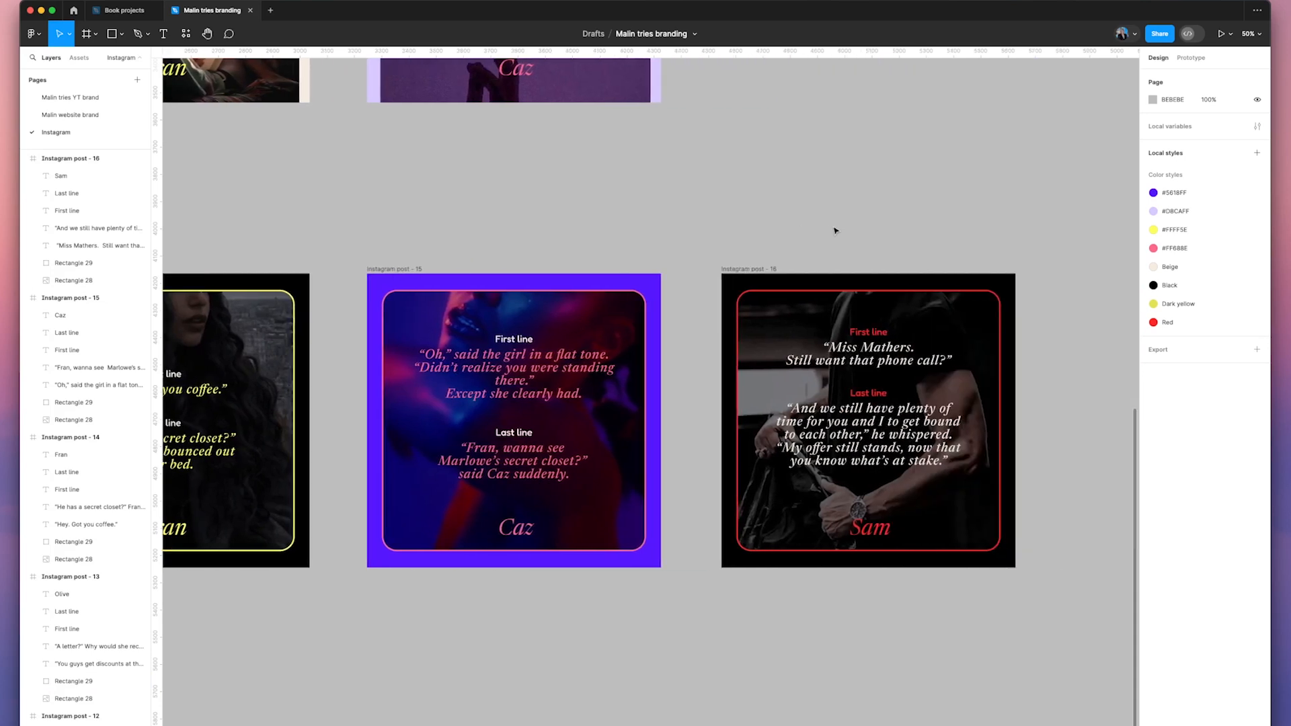
pyautogui.hscroll(-20, 835, 231)
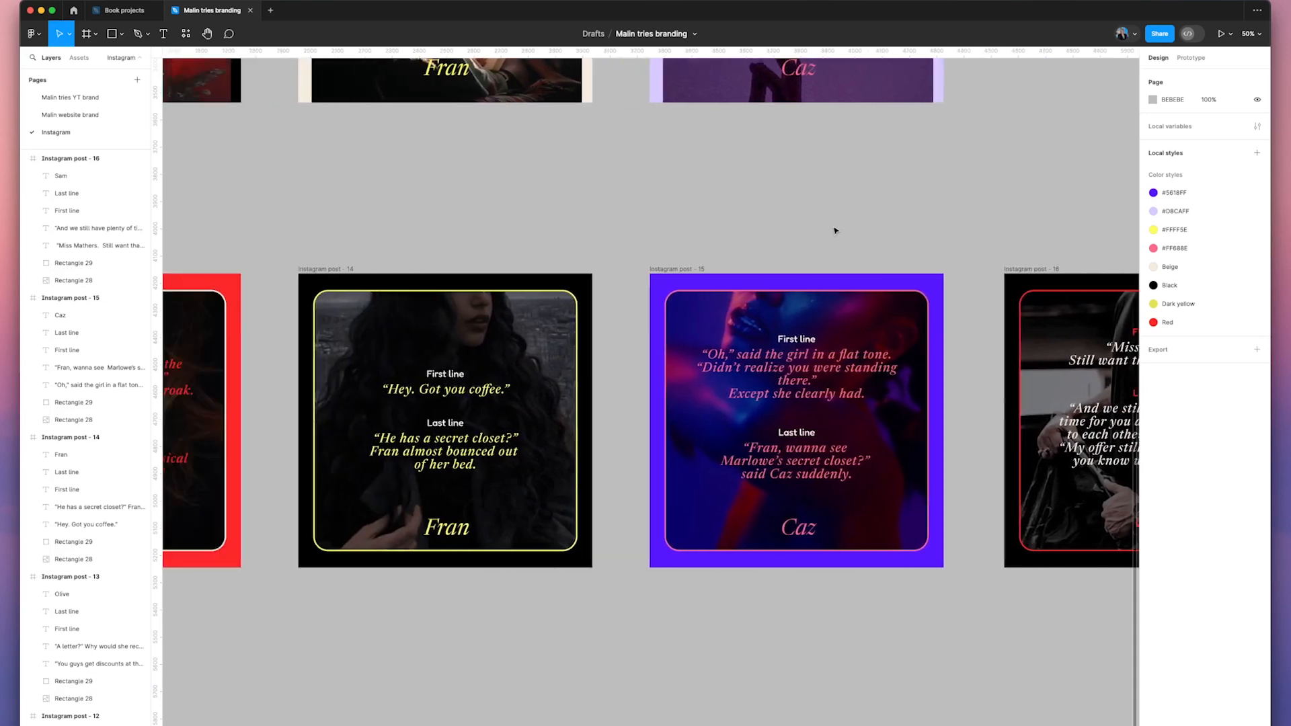
# Step: Compare the whole First & last lines series with the character and writer introduction posts in the rows above
pyautogui.press('super+minus')
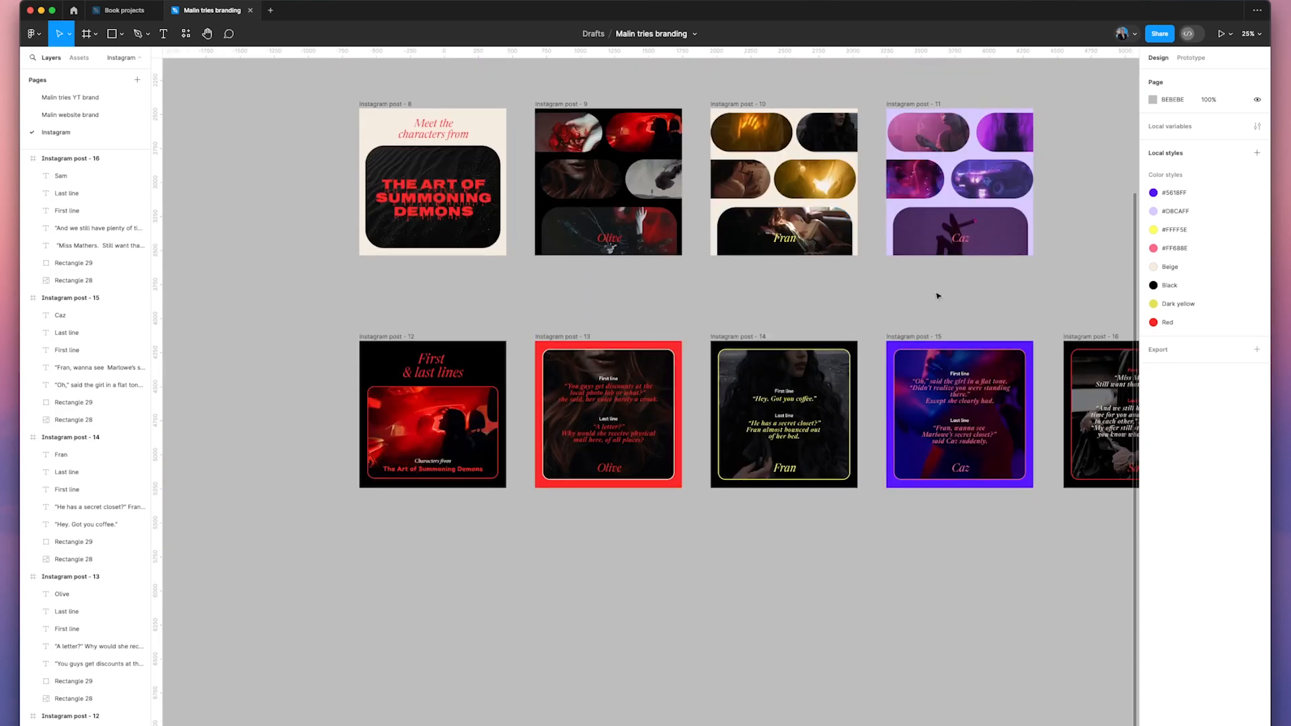
pyautogui.hscroll(4, 942, 295)
pyautogui.hscroll(2, 945, 296)
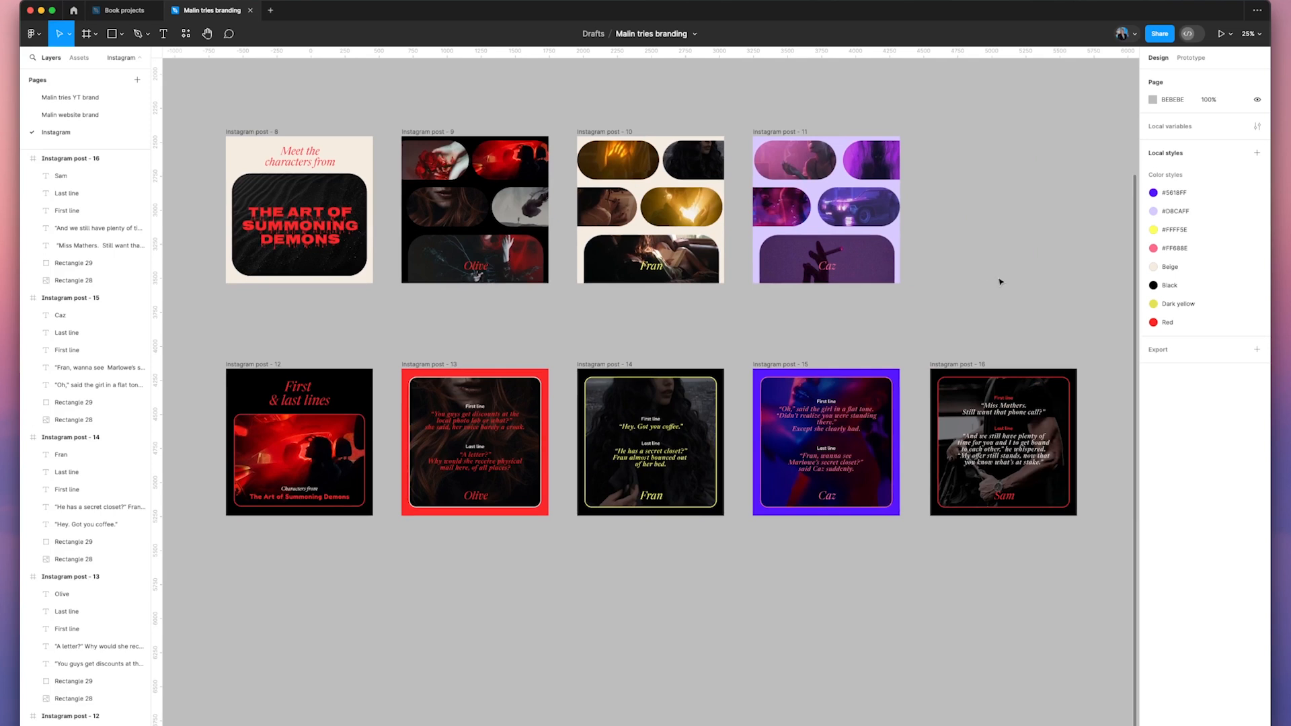
pyautogui.scroll(10, 1000, 282)
pyautogui.hscroll(-3, 1000, 282)
pyautogui.hscroll(6, 1001, 282)
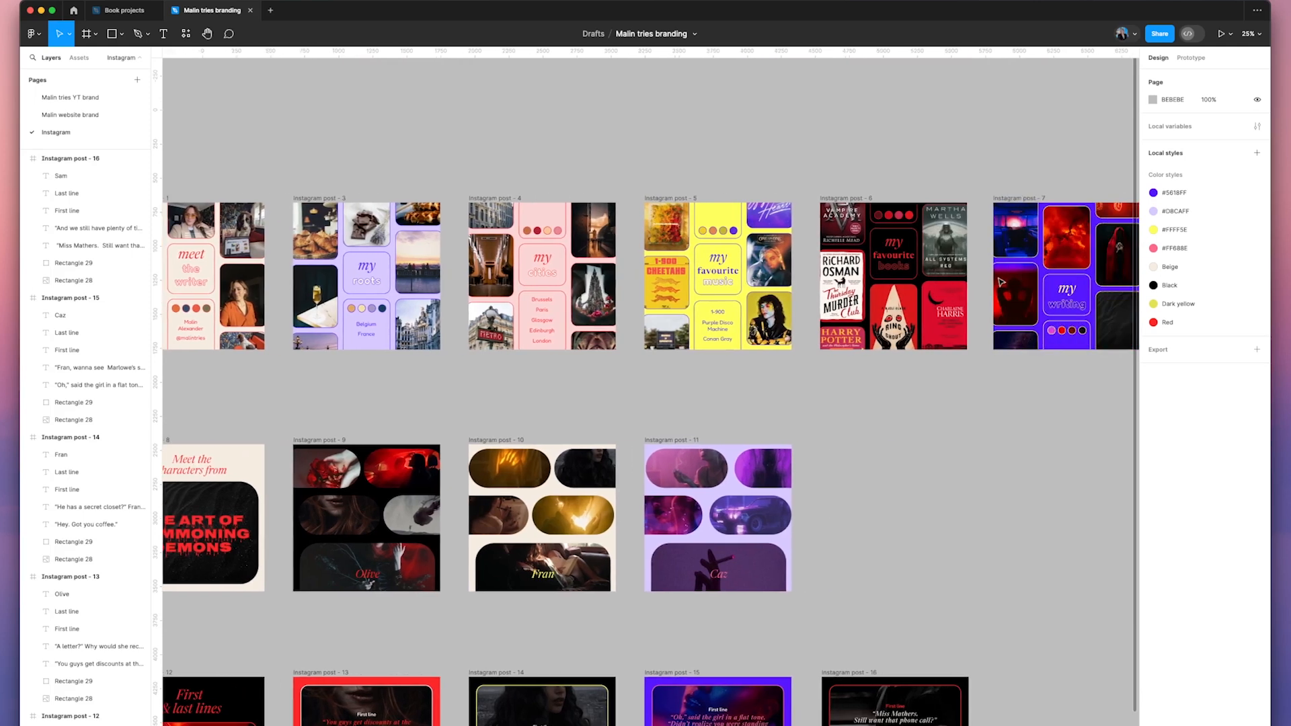
pyautogui.hscroll(5, 1001, 281)
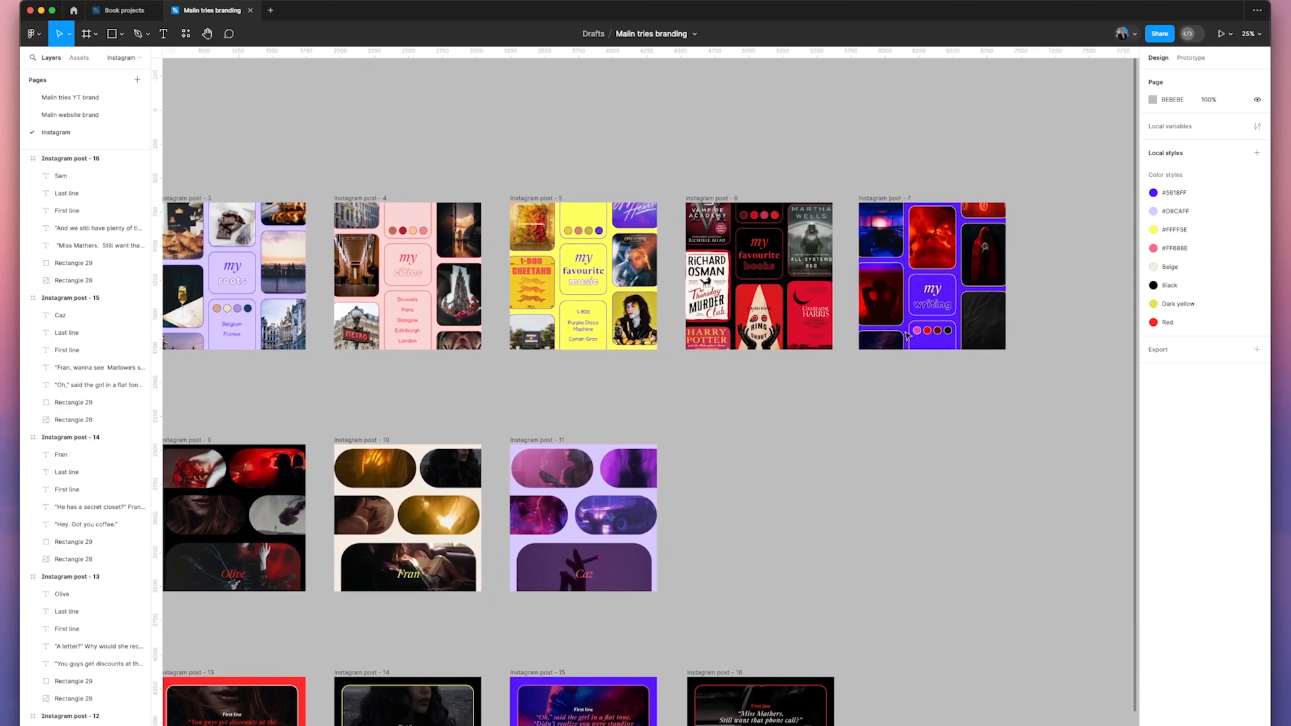
pyautogui.hscroll(-8, 906, 335)
pyautogui.scroll(-6, 907, 334)
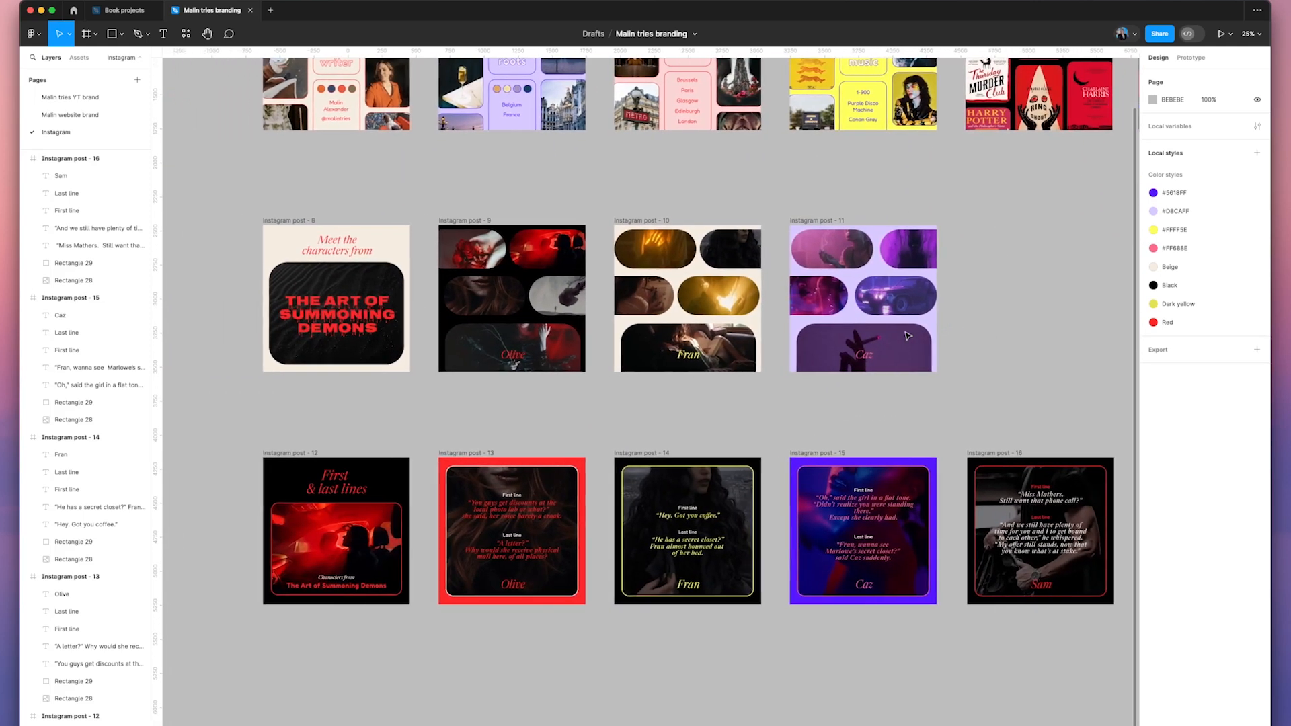